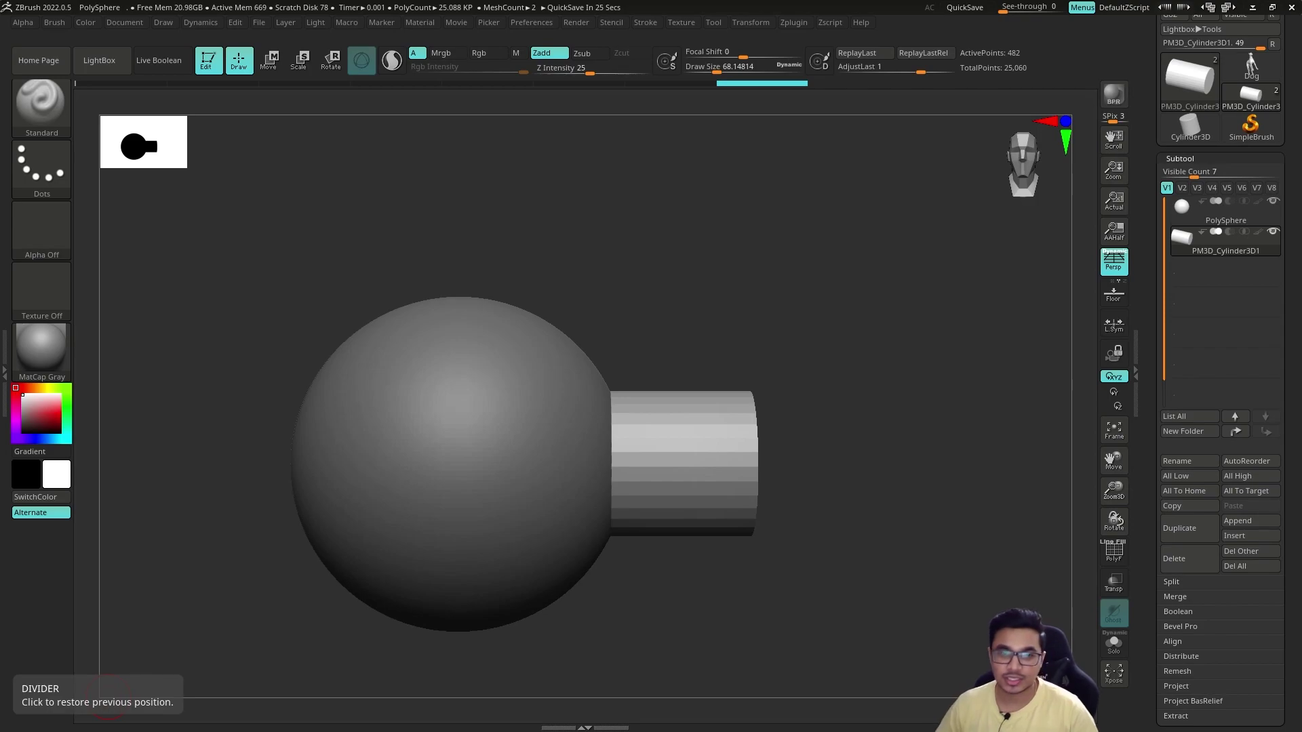
Merge the sphere subtool down with the cylinder and inspect the combined mesh's wireframe.
left_click_drag(836, 357, 884, 364)
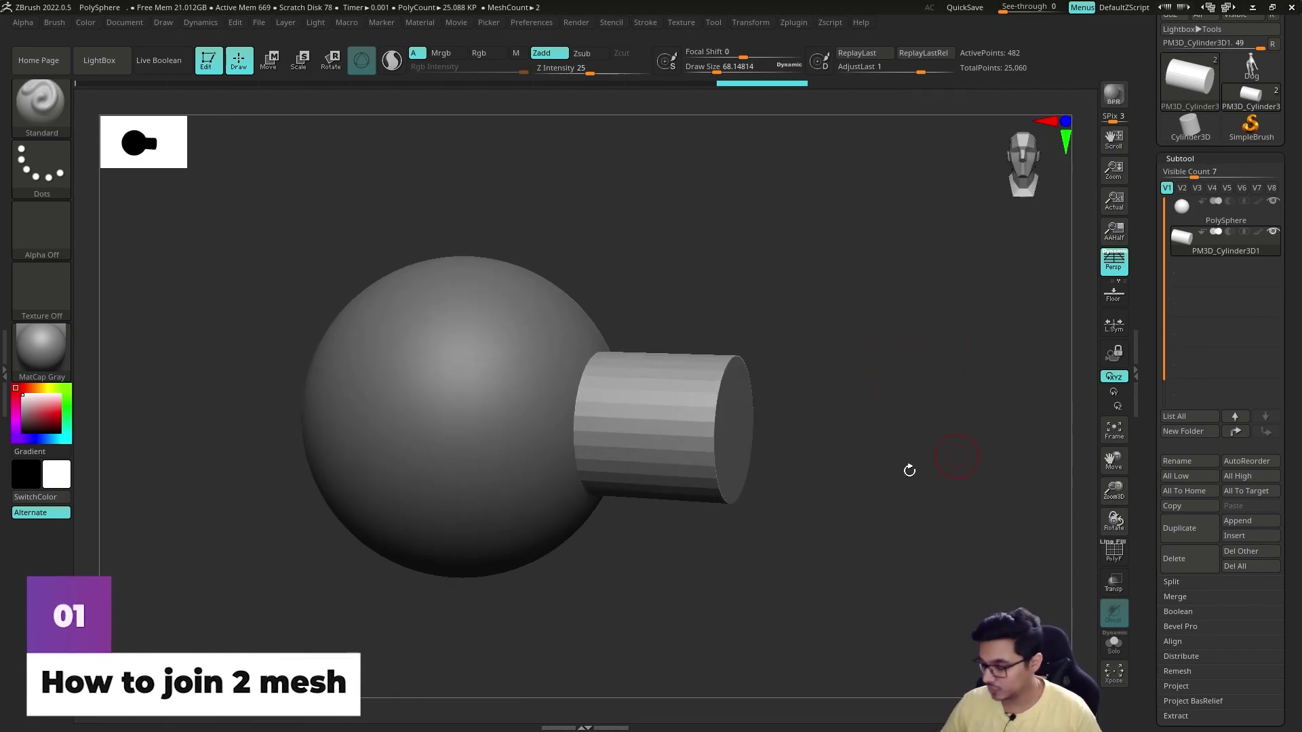
left_click(1178, 255)
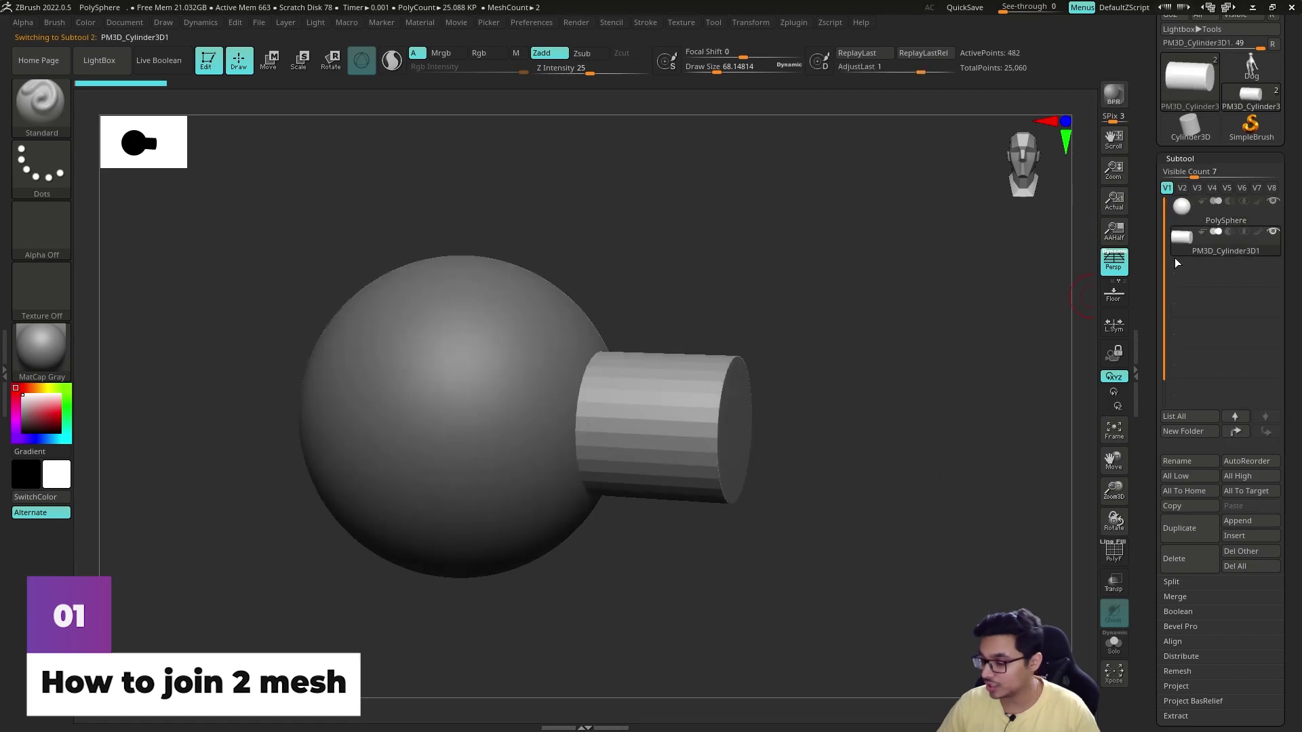
scroll(1208, 331, "down", 3)
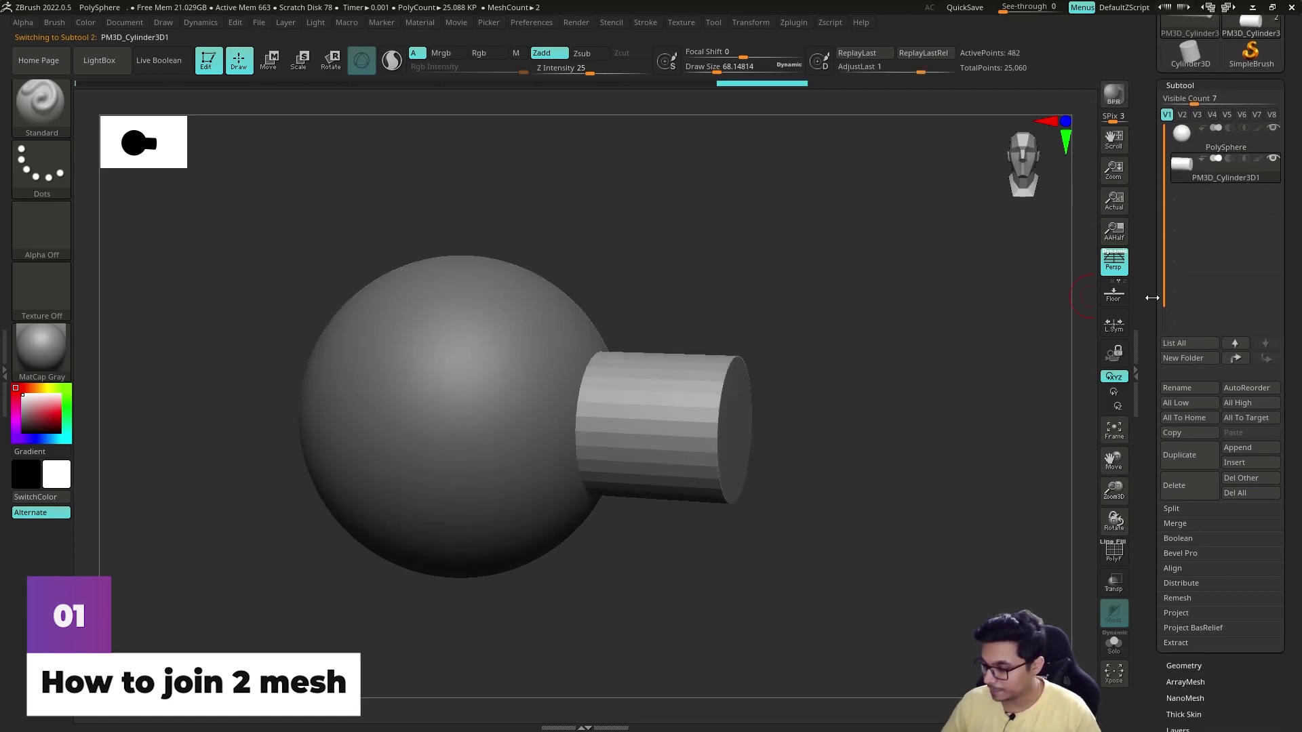
left_click(1214, 136)
left_click(1175, 524)
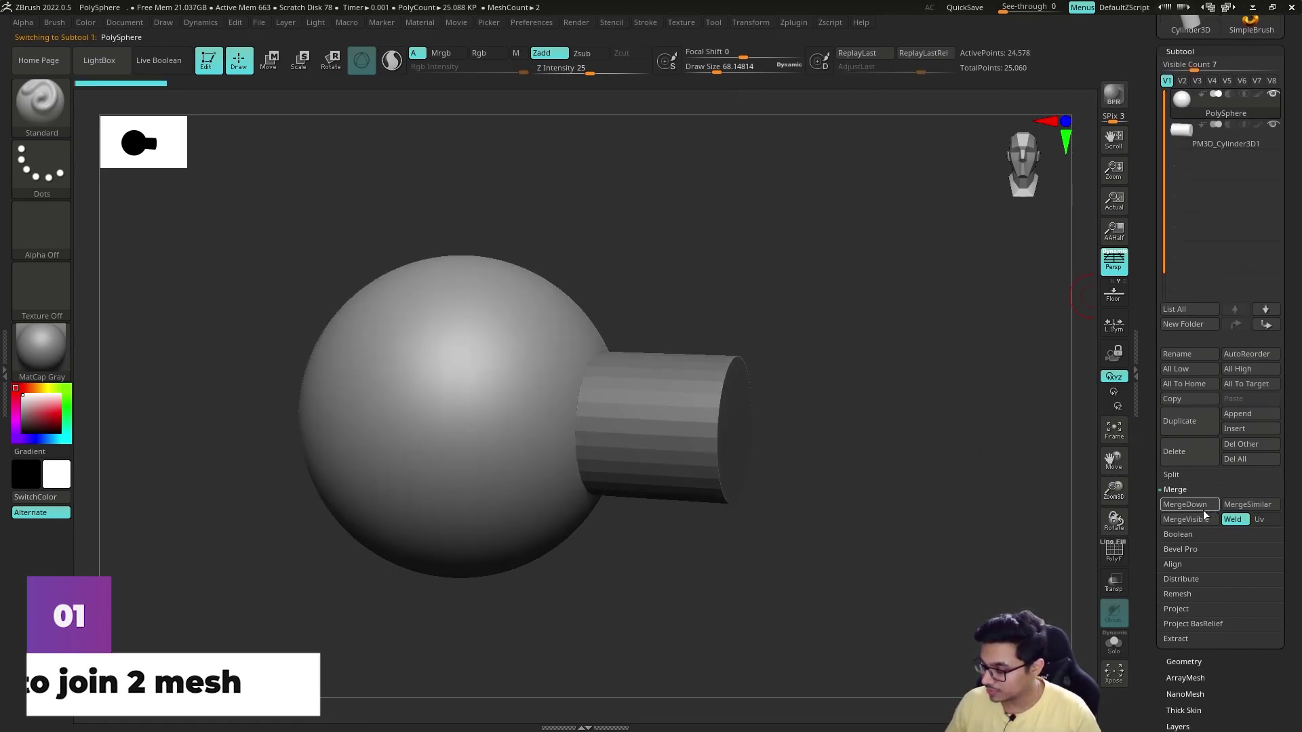
left_click(1207, 512)
left_click(1061, 533)
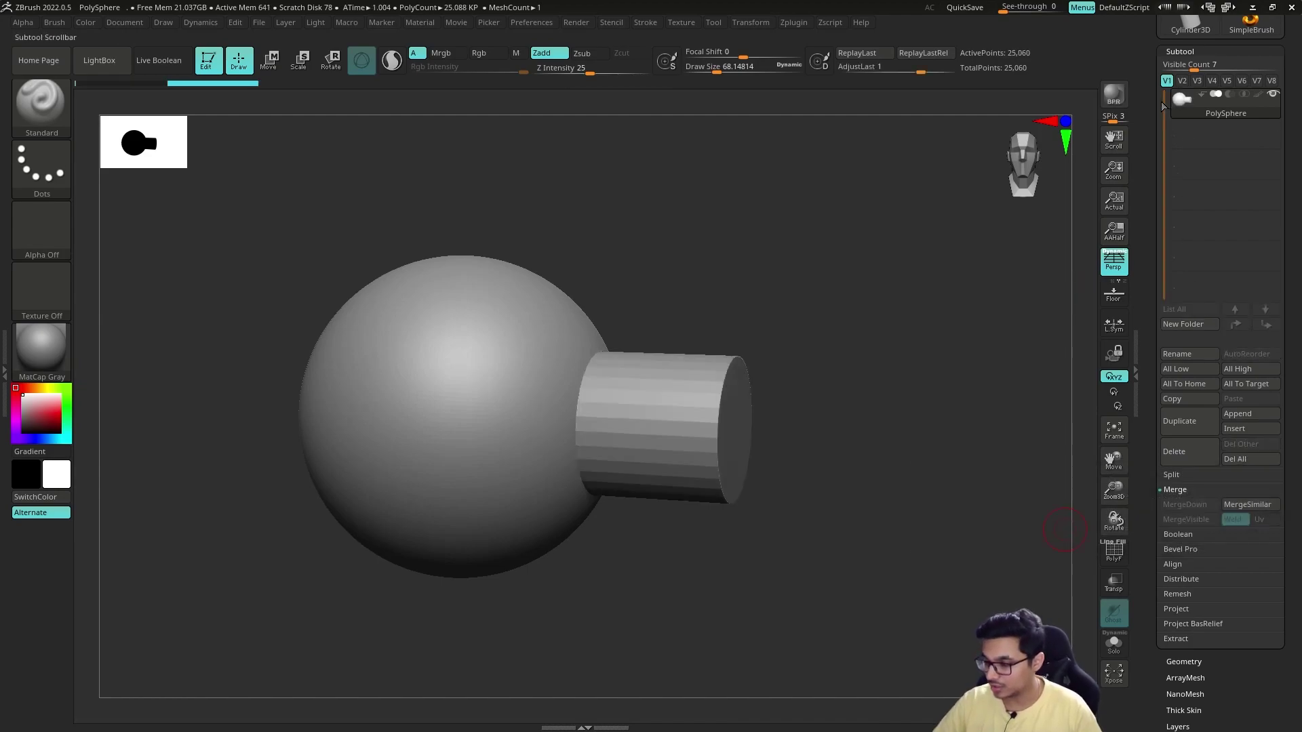
left_click_drag(830, 391, 841, 390)
key("shift+f")
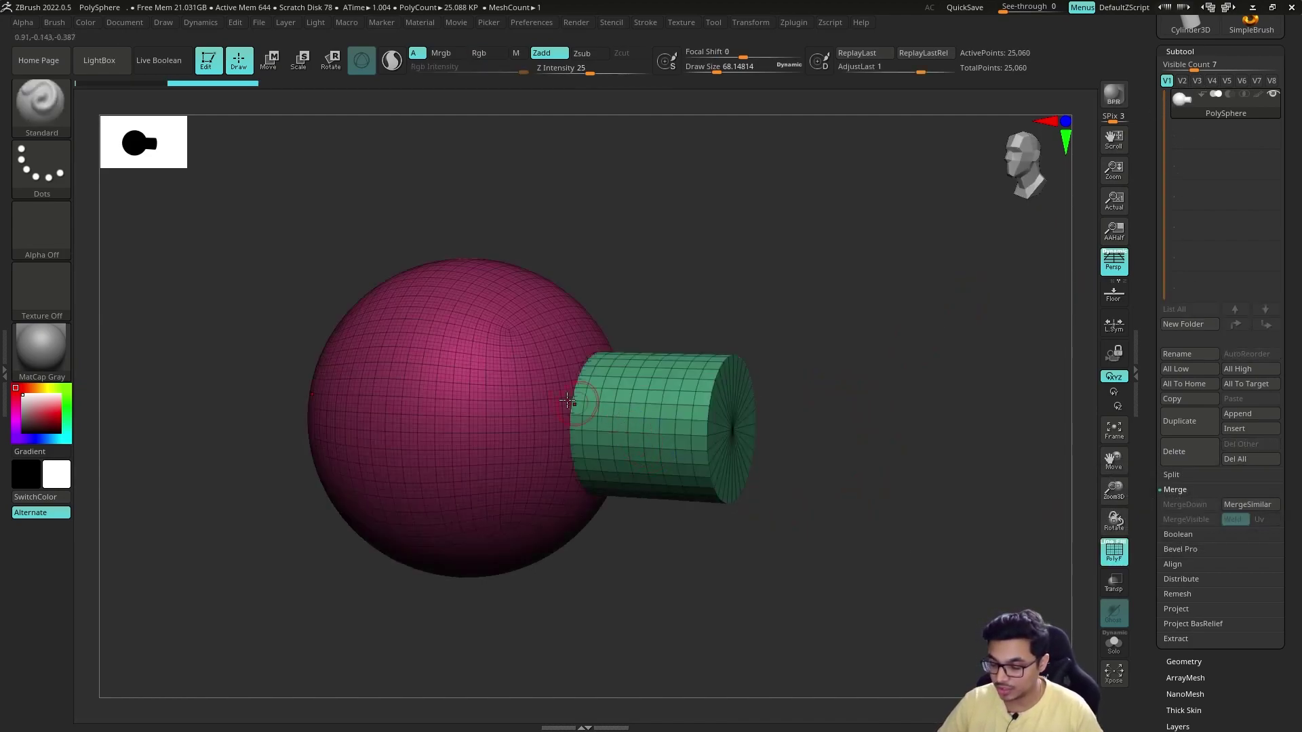
key("shift+f")
Try remeshing the merged sphere and cylinder with DynaMesh at resolution 128, and undo it.
scroll(1208, 496, "down", 3)
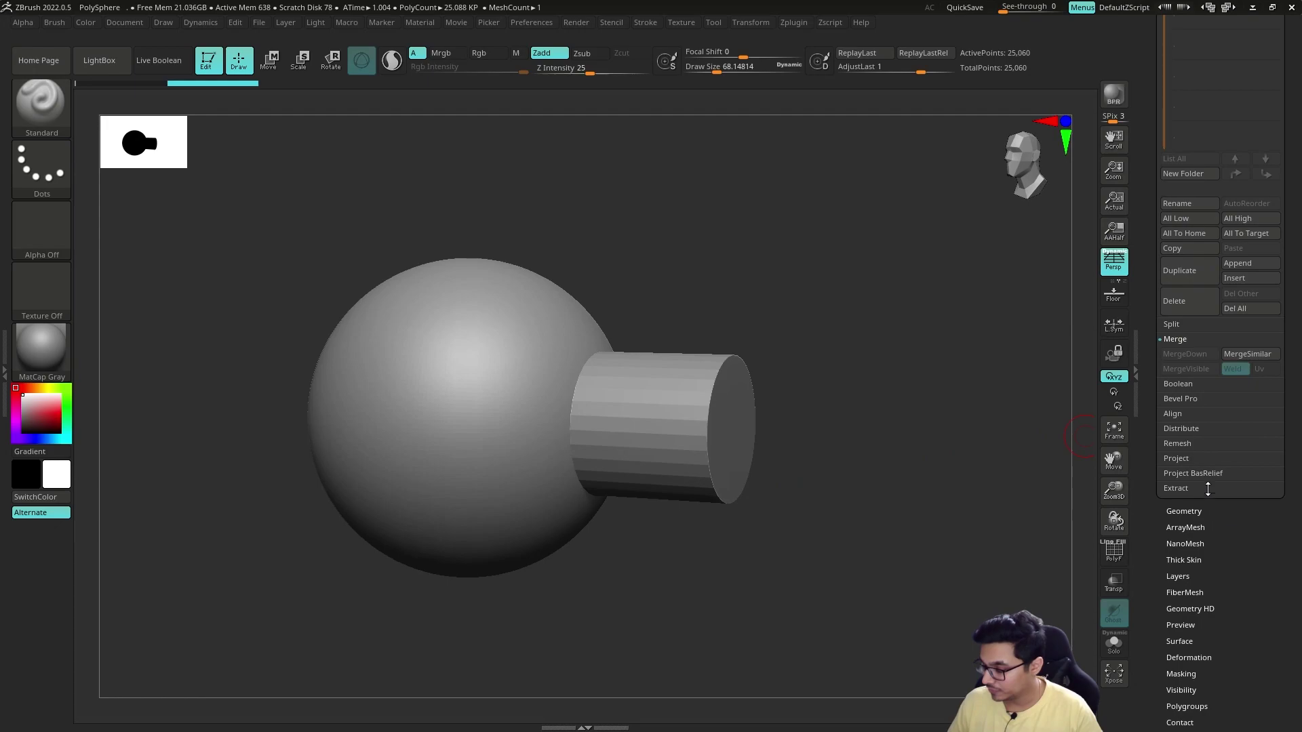
left_click(1185, 511)
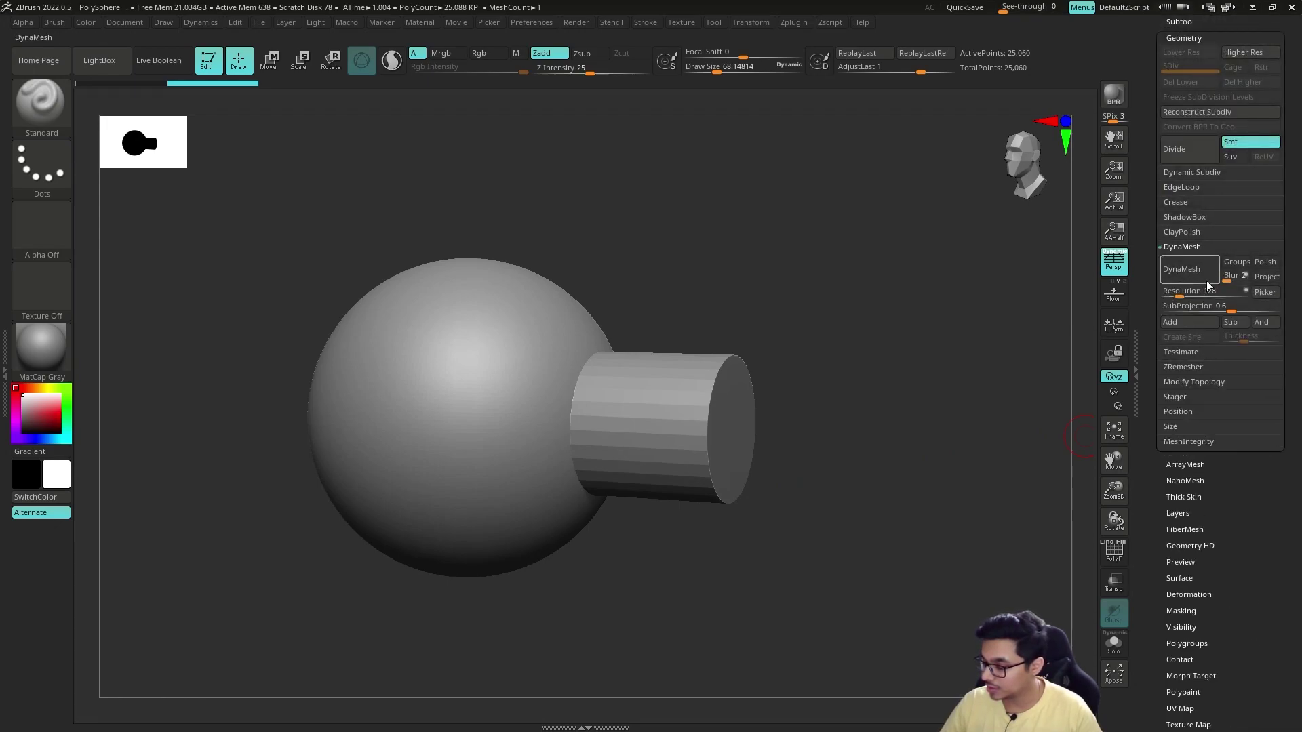
left_click(1183, 269)
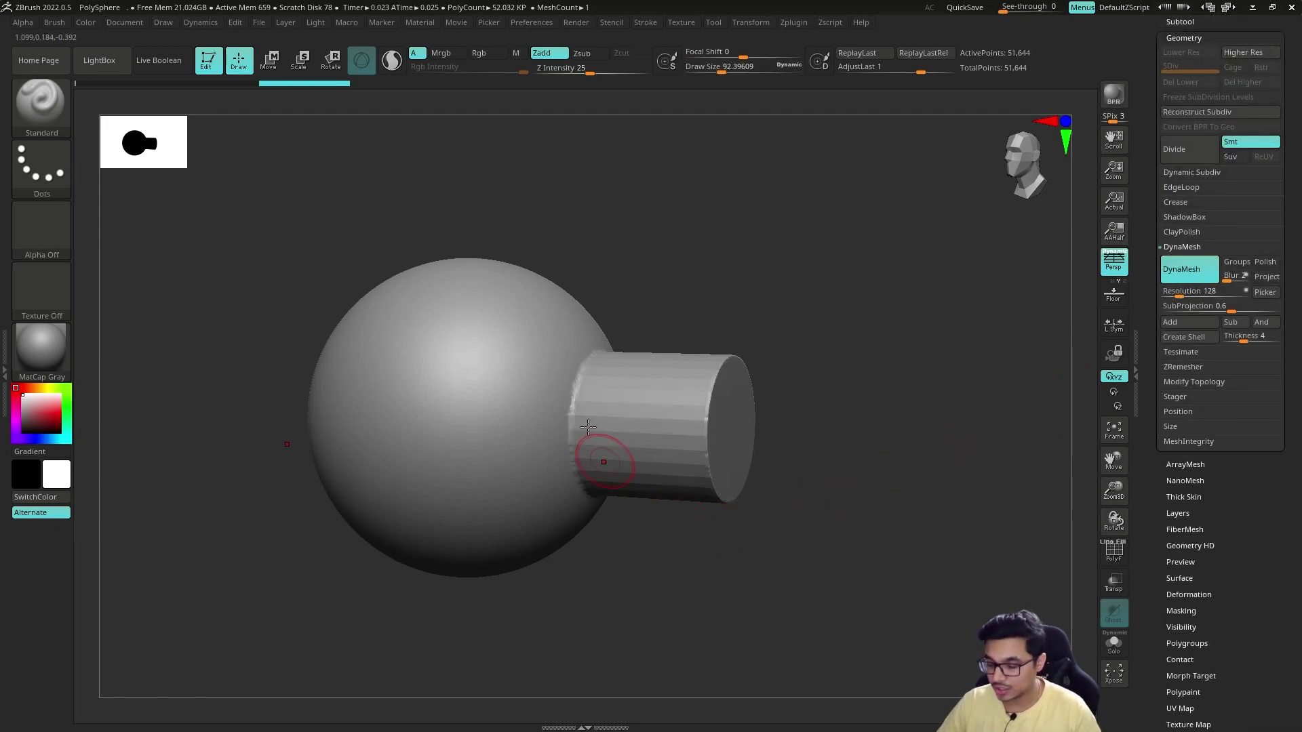
key("shift")
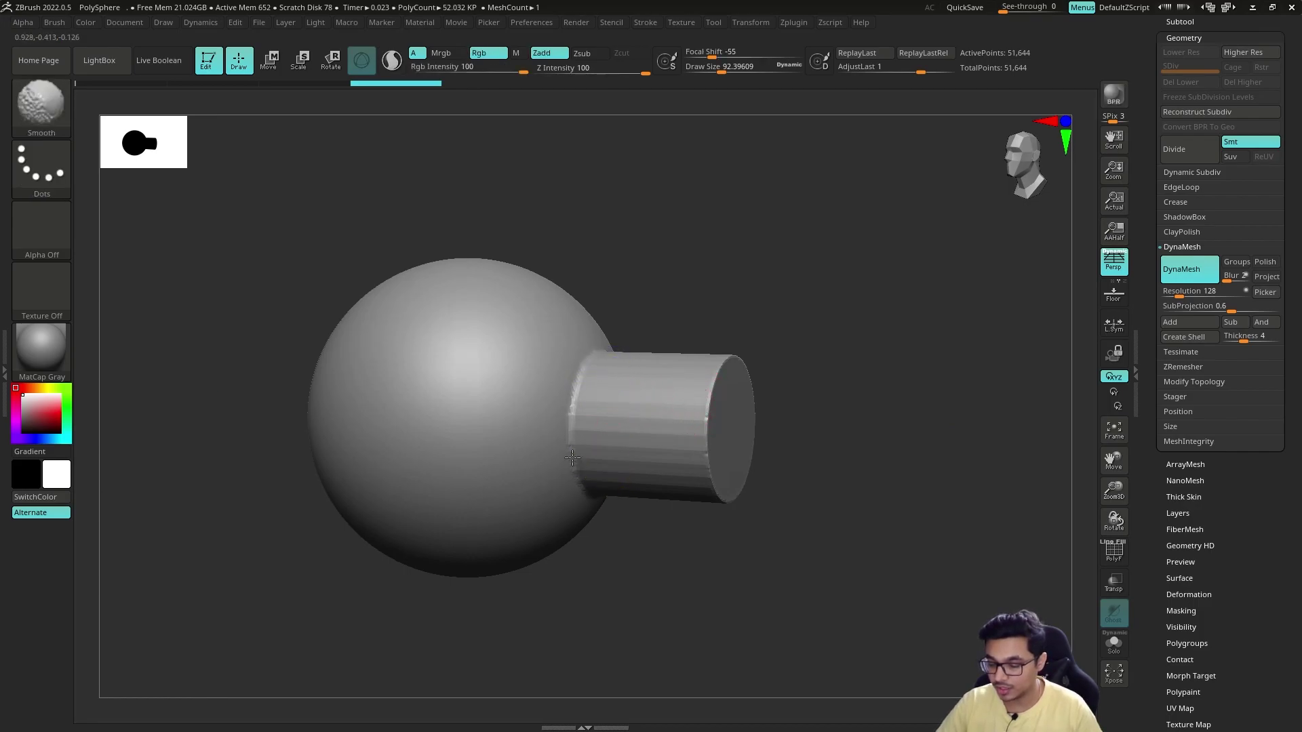
key("ctrl+z")
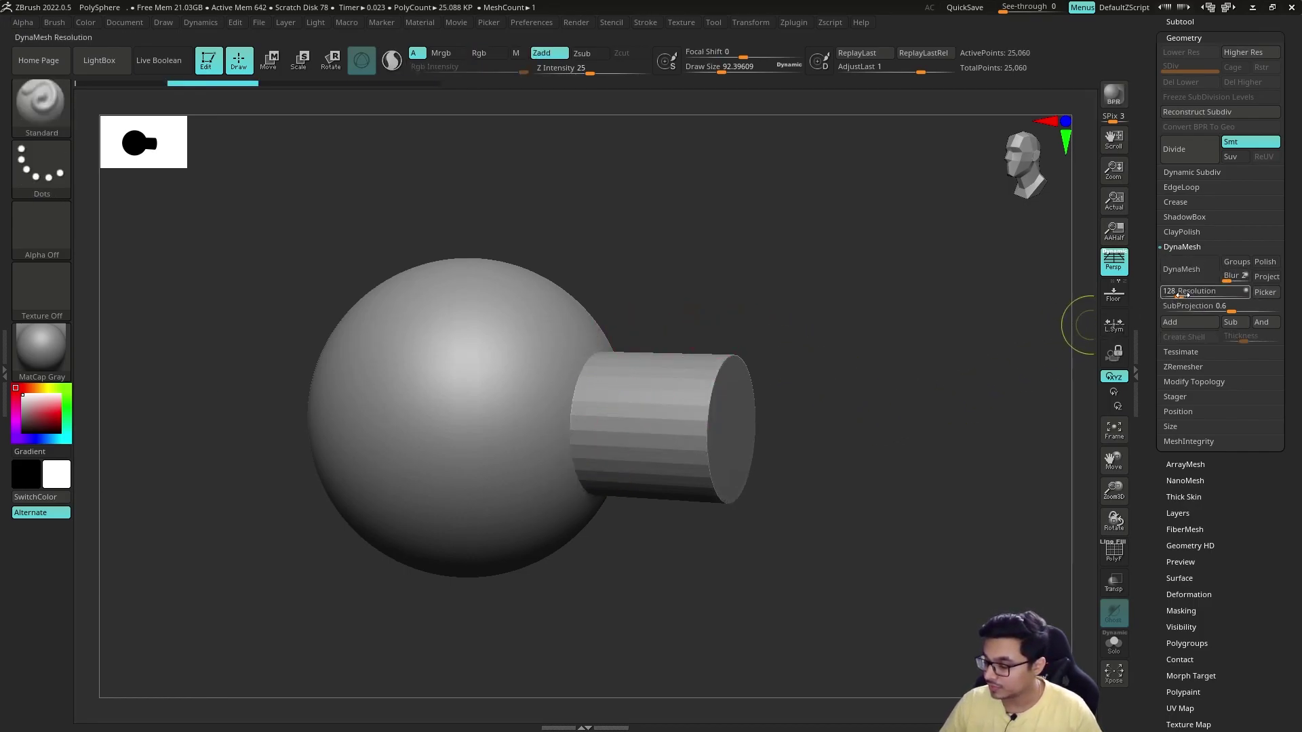
Remesh the merged mesh with DynaMesh at resolution 376 and smooth the seam where the cylinder meets the sphere.
left_click_drag(1187, 296, 1195, 294)
left_click(1183, 269)
key("shift")
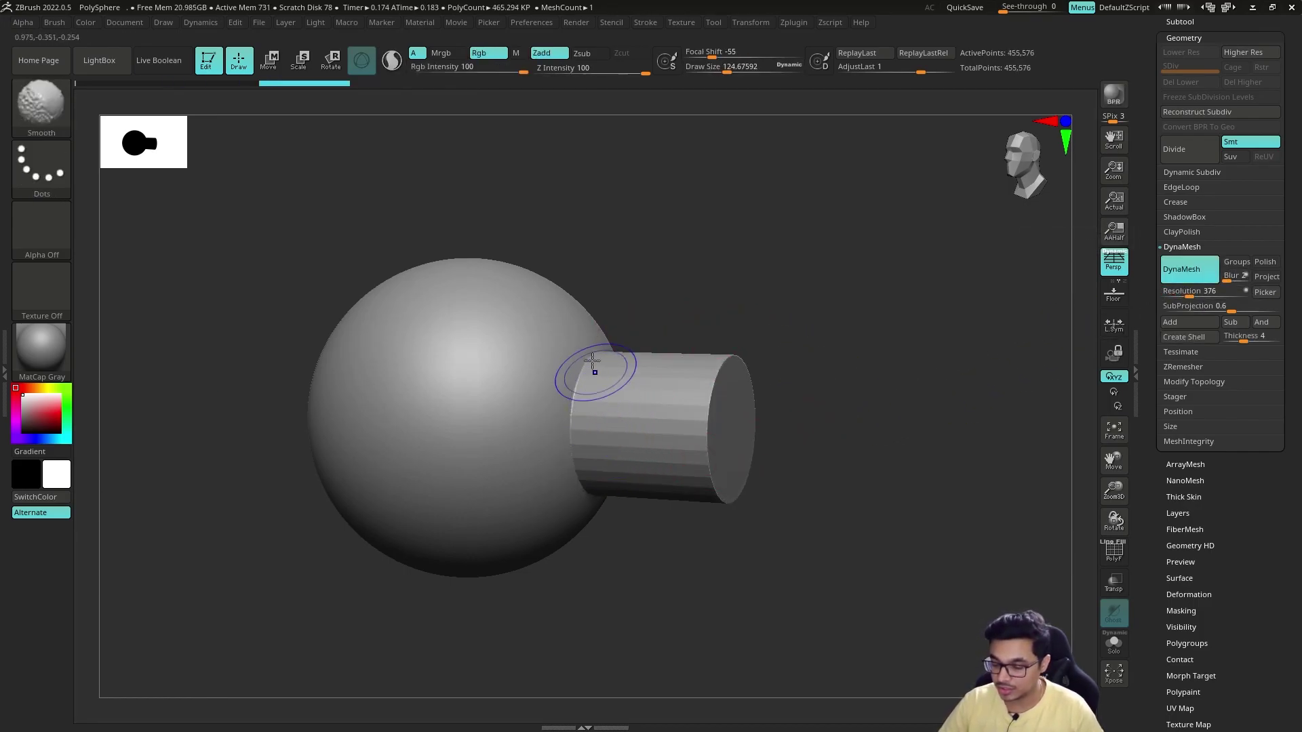
left_click_drag(741, 282, 643, 337)
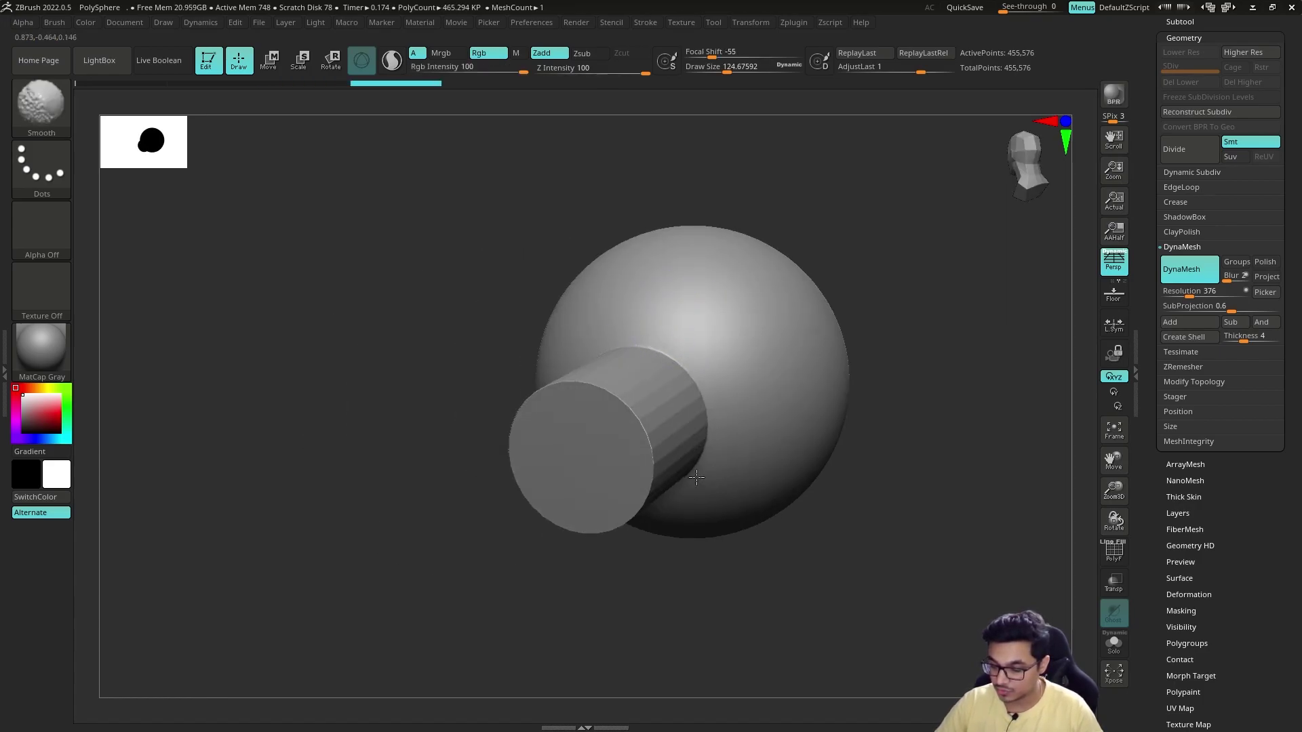
left_click_drag(841, 302, 898, 299)
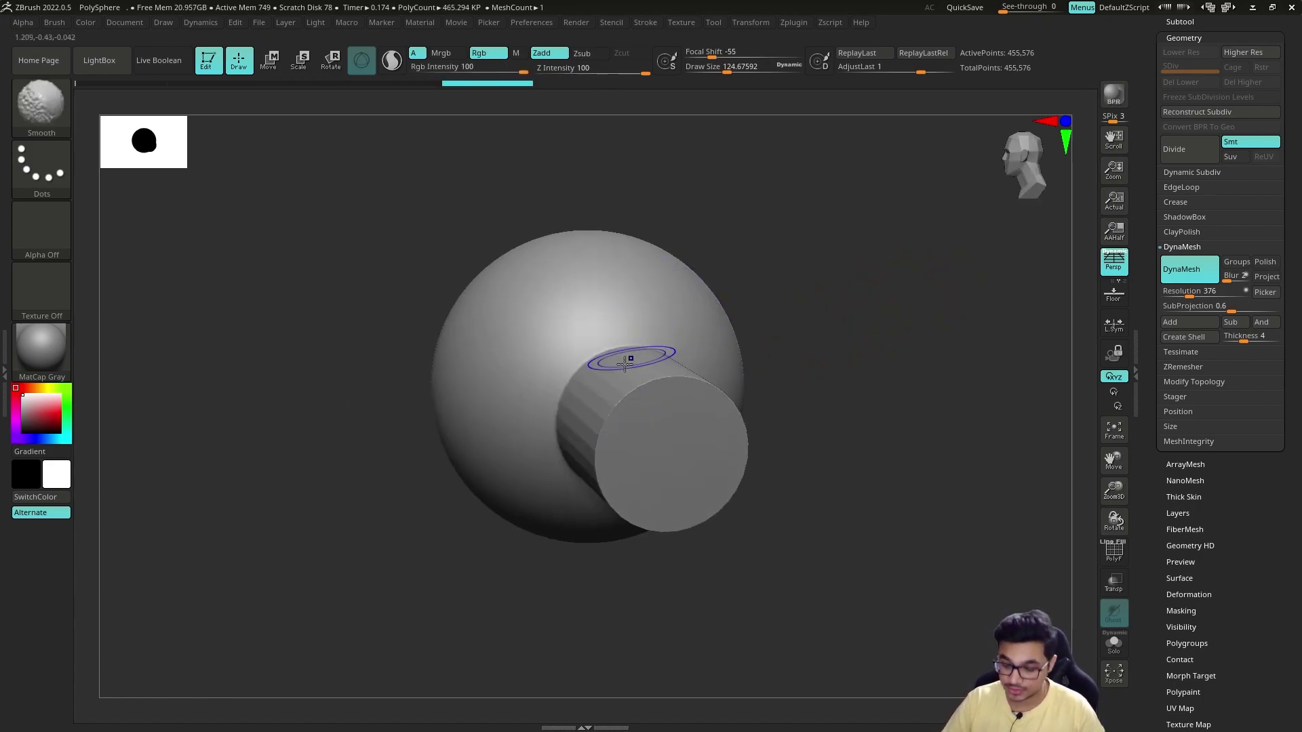
left_click_drag(616, 558, 630, 425)
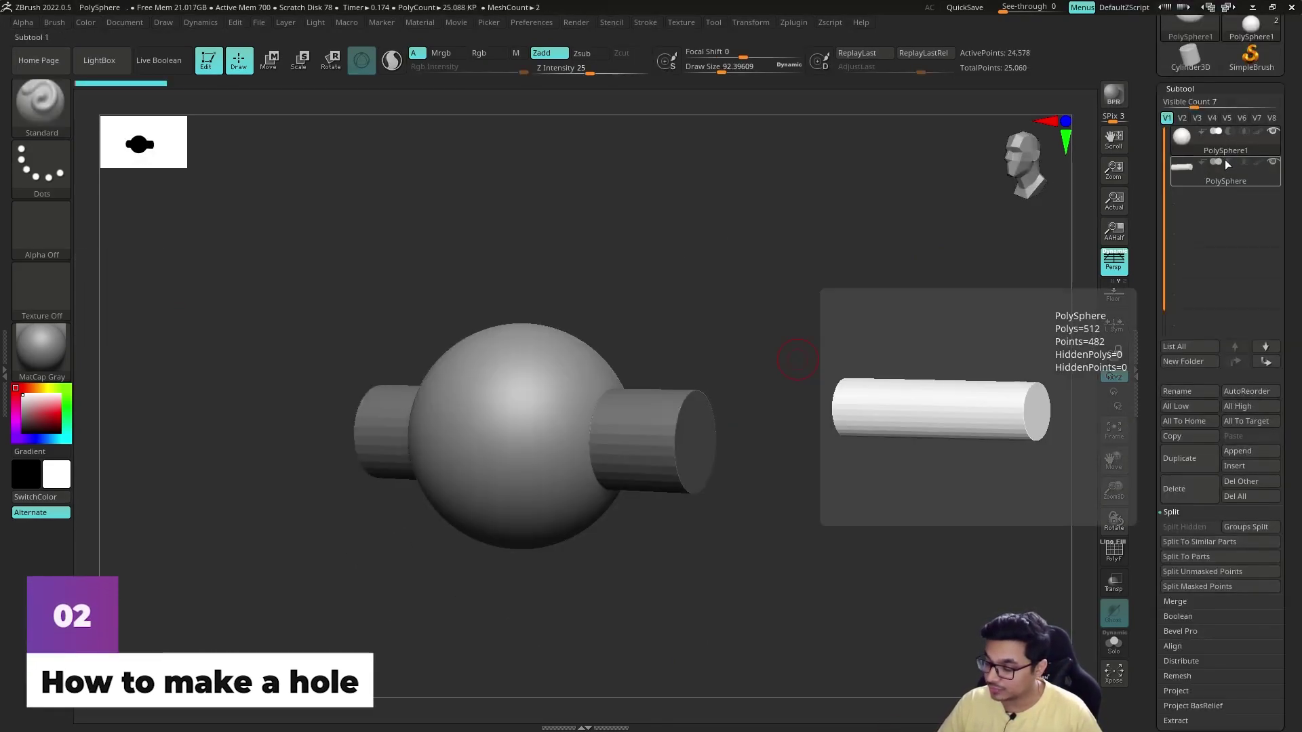
Subtract the cylinder subtool from the sphere with Live Boolean and generate the Boolean mesh.
mouse_move(1247, 179)
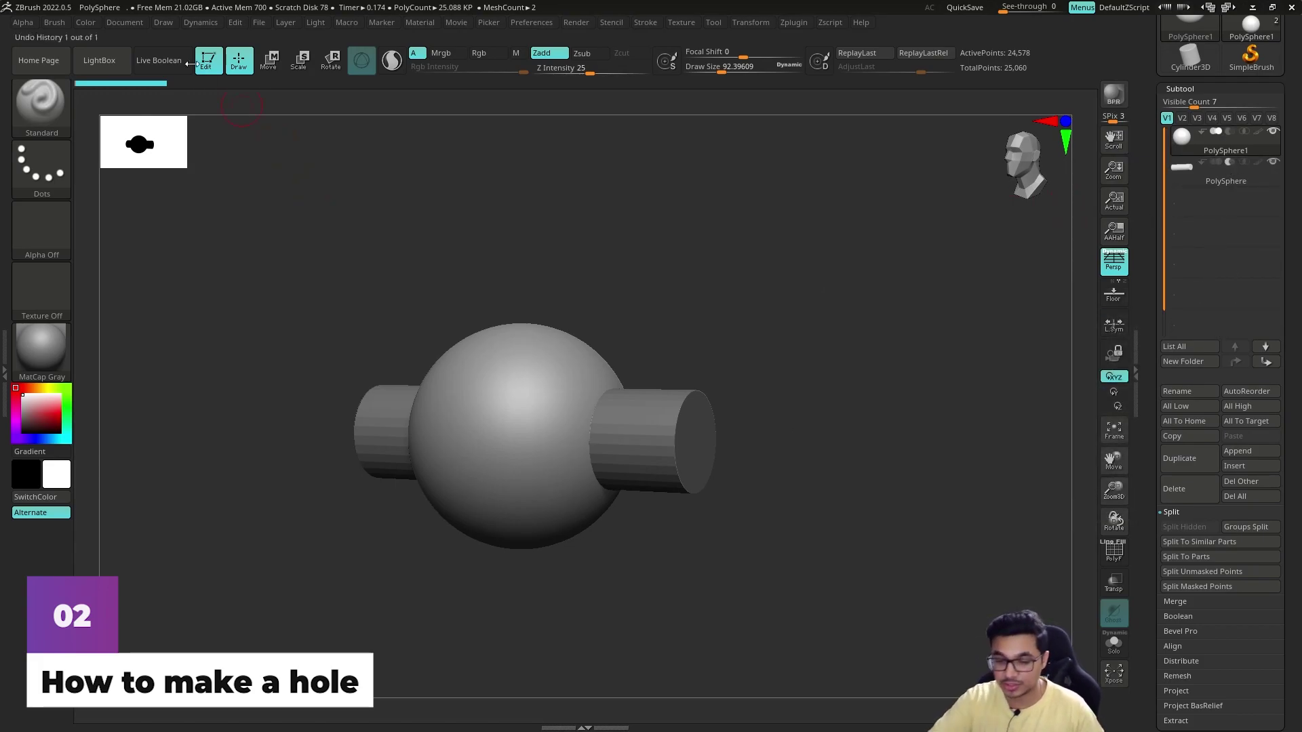
left_click(179, 62)
left_click_drag(779, 480, 802, 510)
scroll(1150, 531, "down", 2)
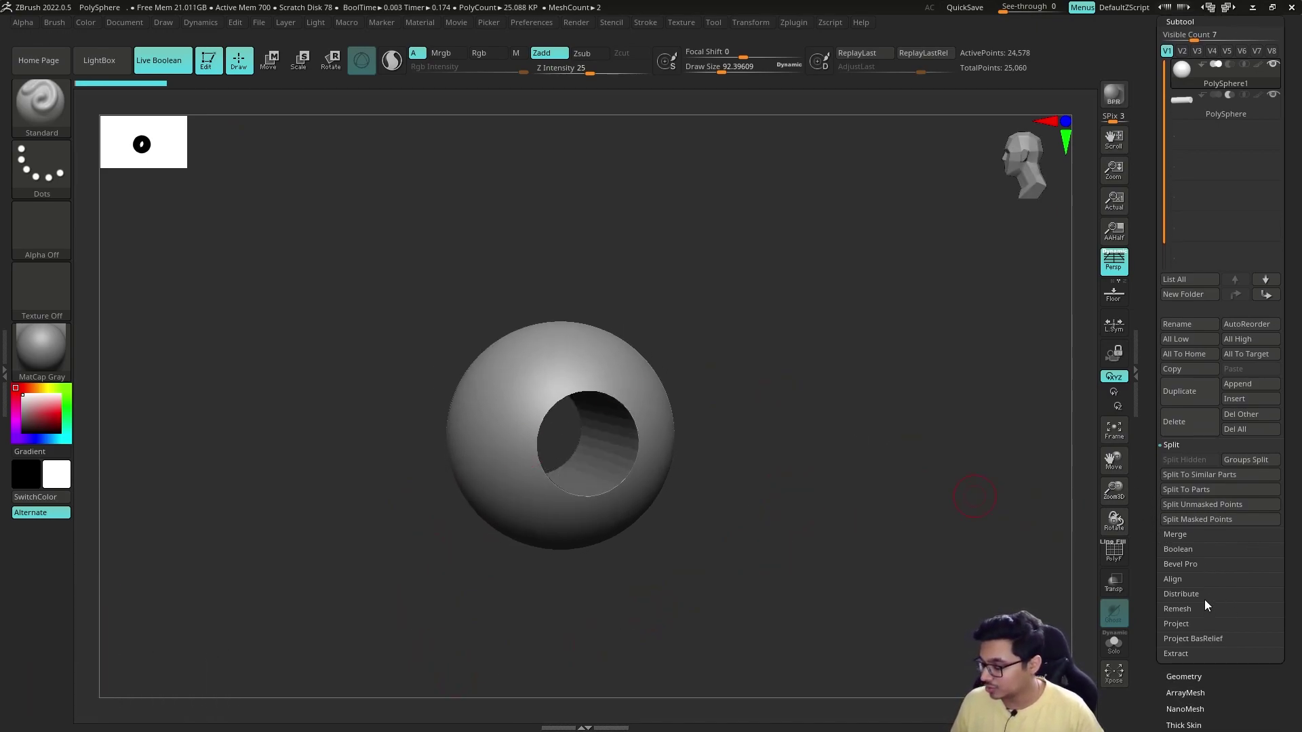
left_click(1203, 551)
left_click(1202, 489)
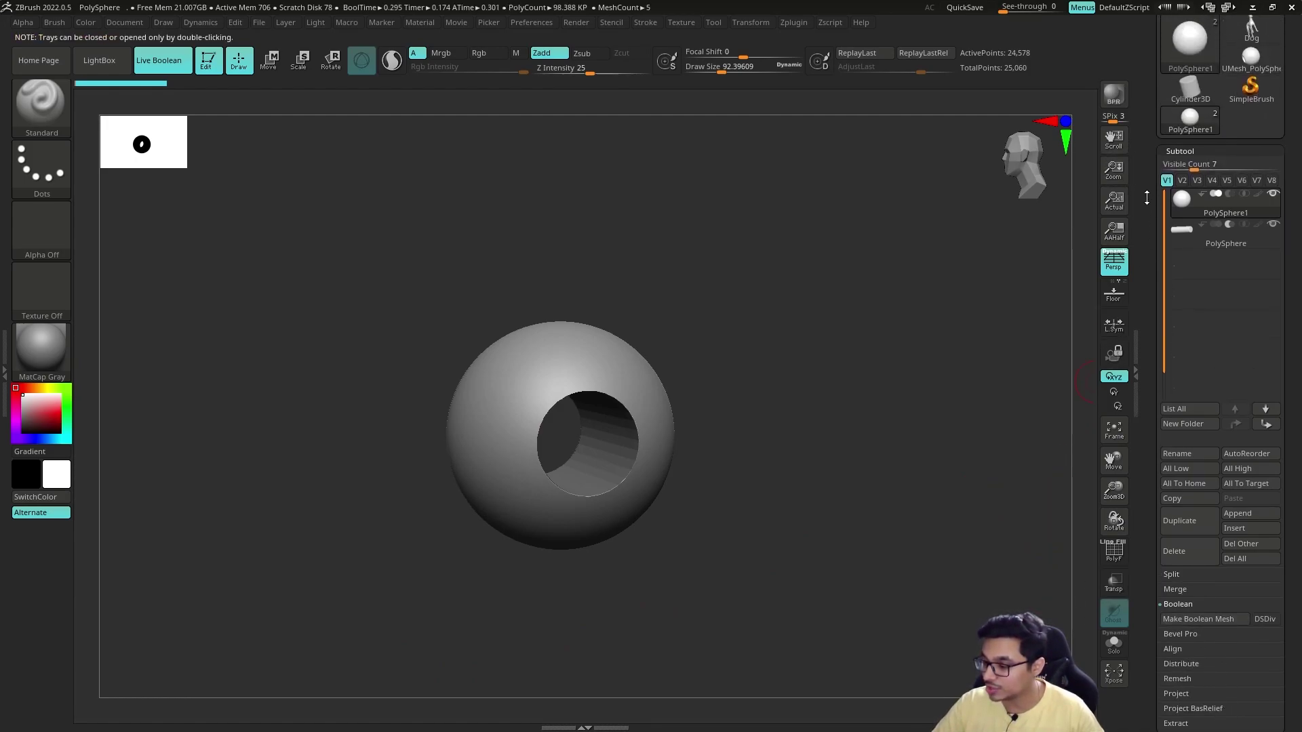
Append the generated Boolean mesh to the original sphere tool and hide the cutting cylinder subtool.
left_click(1195, 115)
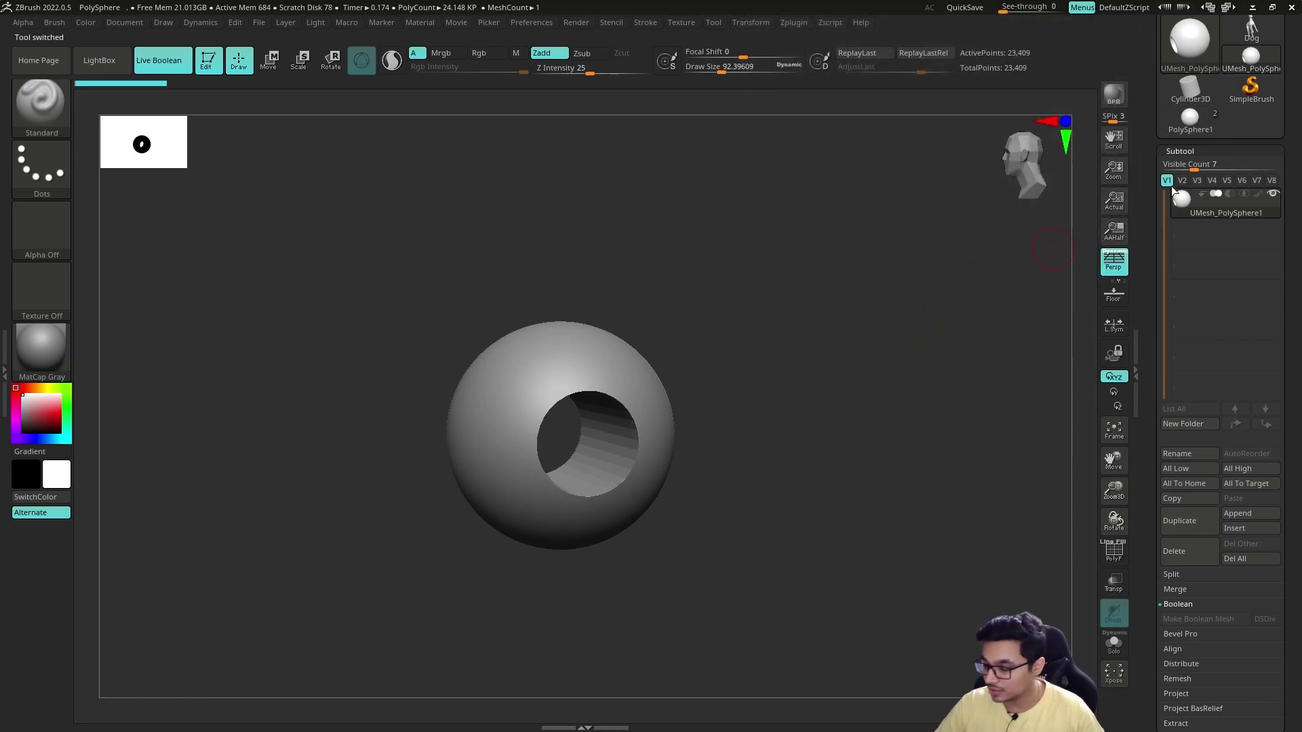
left_click(1259, 513)
left_click(1097, 527)
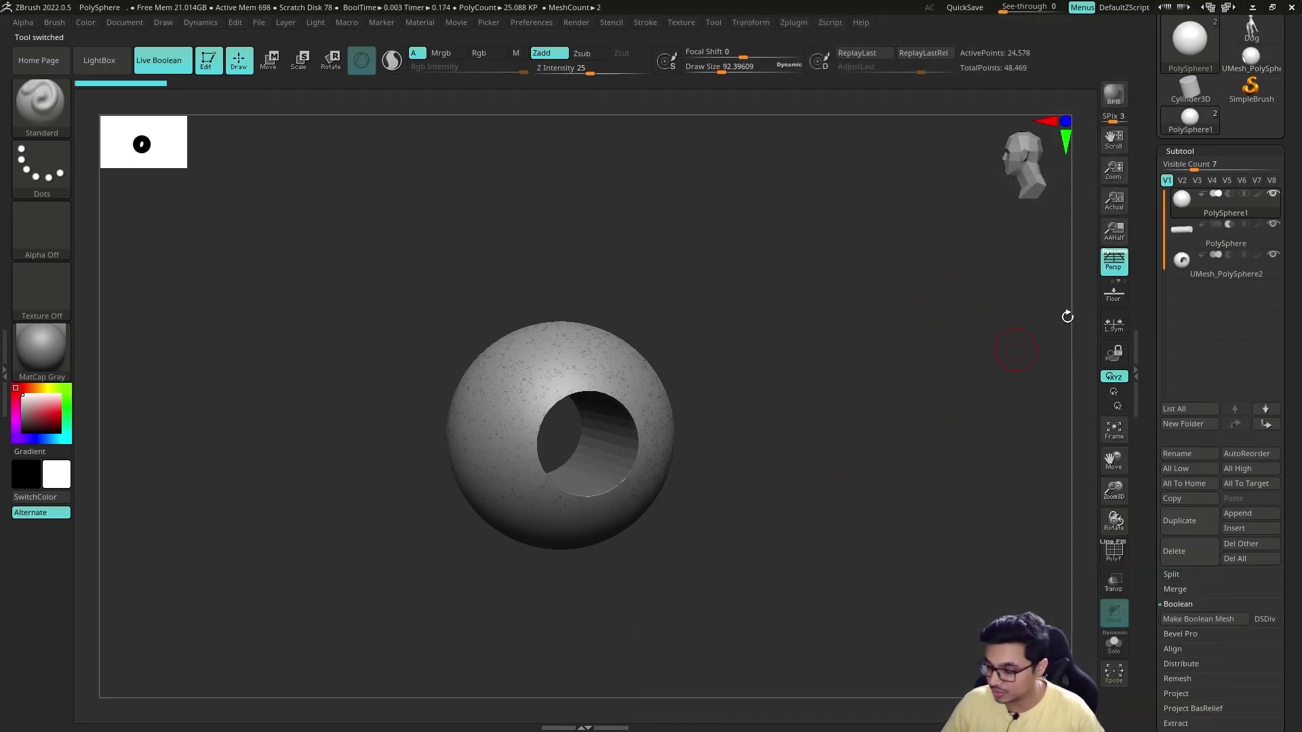
left_click(1273, 224)
left_click(1213, 273)
left_click_drag(930, 433, 830, 444)
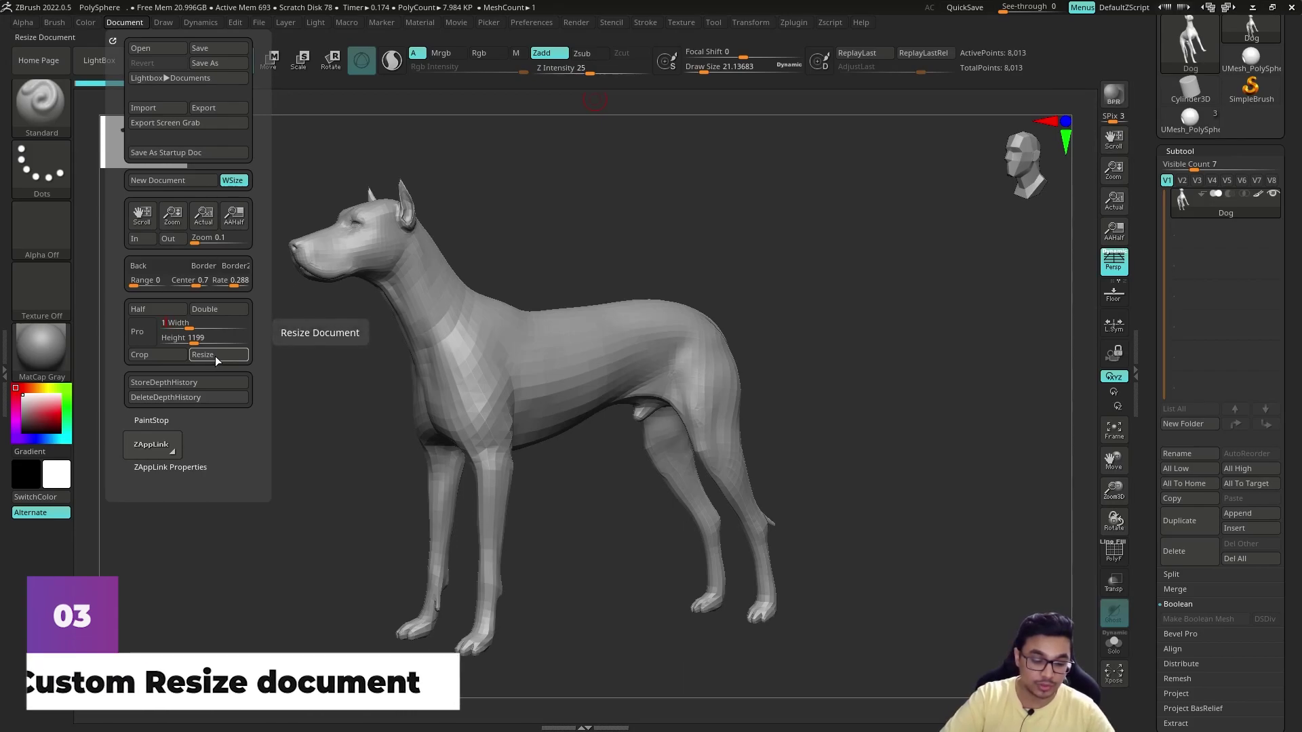
Resize the document to a width of 1920 and a height of 1080.
type("0")
key("Tab")
type("108")
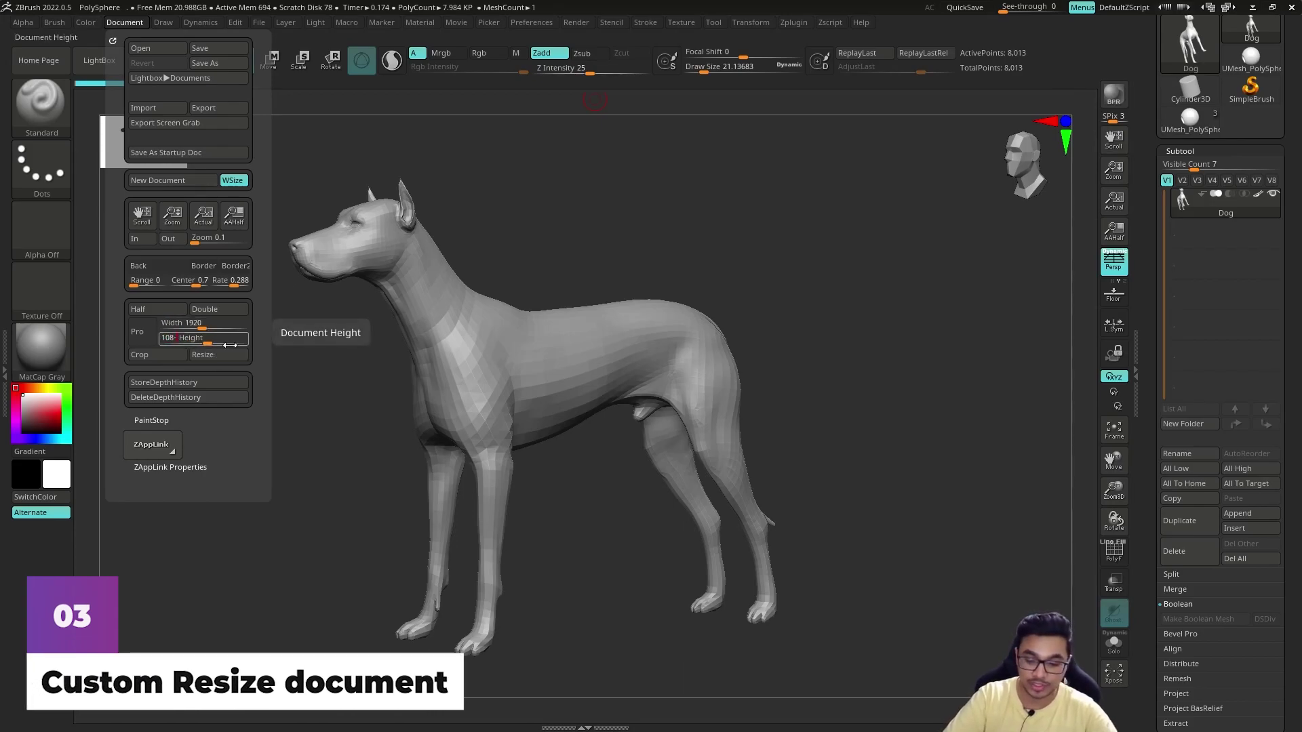
type("0")
left_click(230, 357)
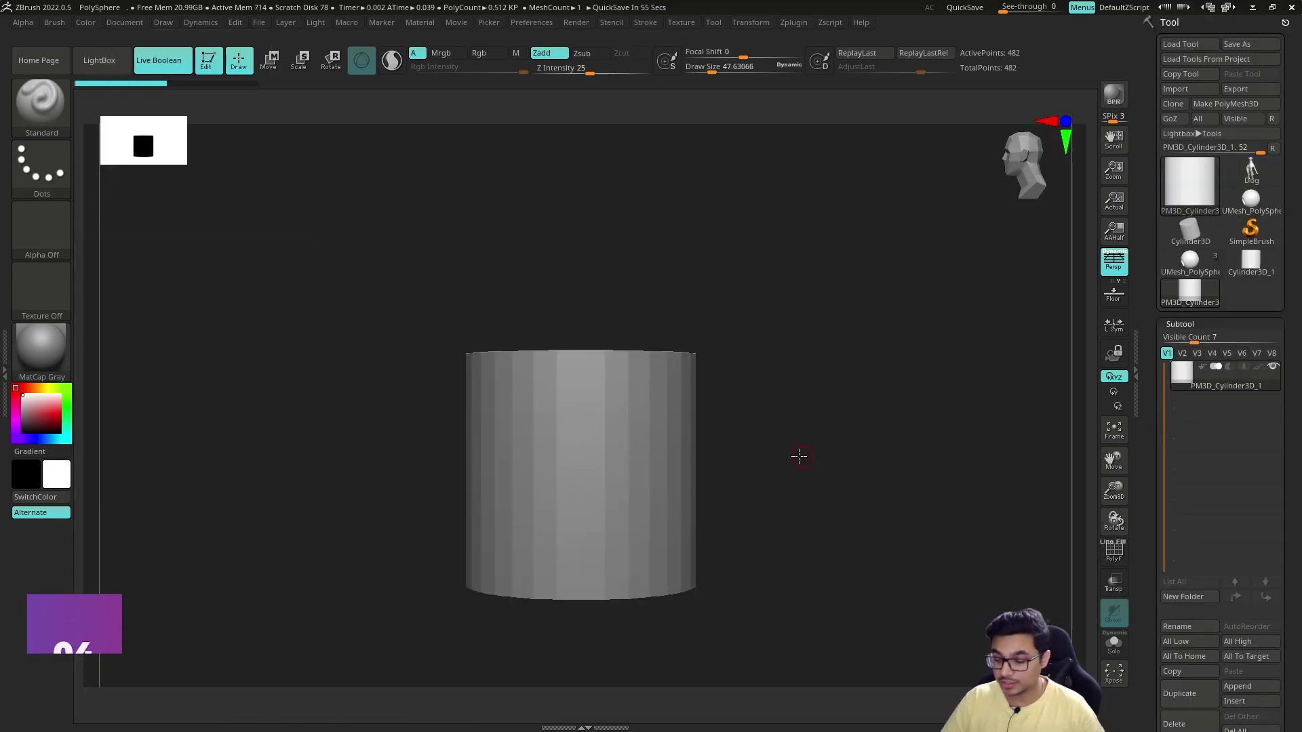
Try cutting an upper corner off the cylinder diagonally with the TrimCurve brush, and undo the cut.
left_click_drag(799, 457, 746, 375, "alt")
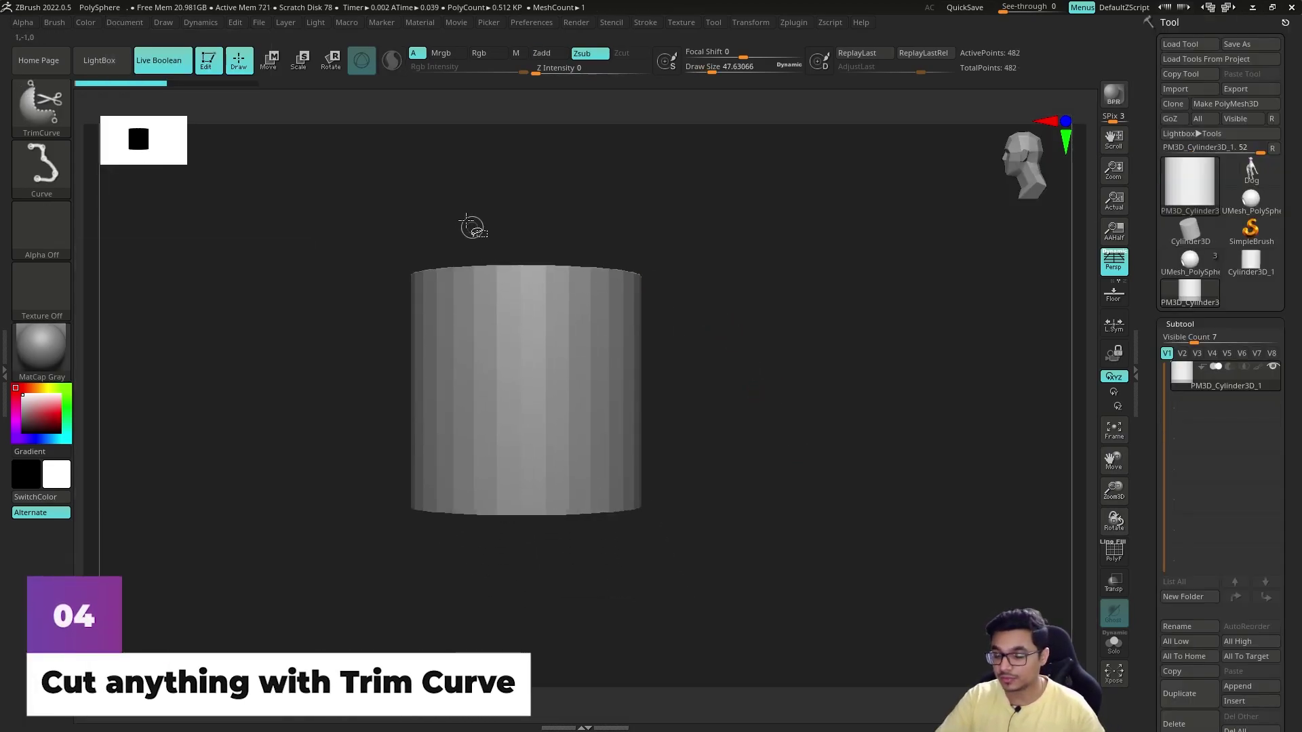
left_click(46, 113)
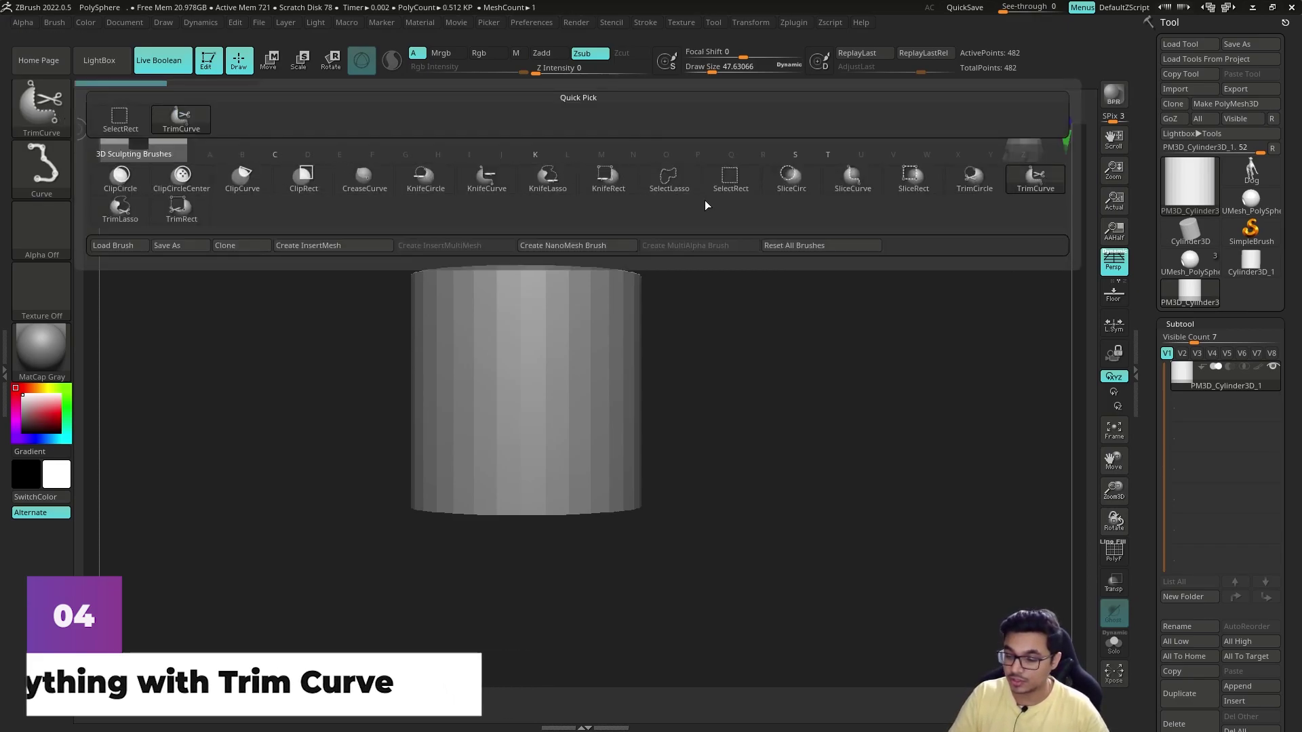
left_click(1035, 179)
left_click_drag(490, 236, 690, 431, "ctrl+shift")
mouse_move(886, 441)
left_mouse_down()
mouse_move(784, 457)
mouse_move(834, 439)
left_mouse_up()
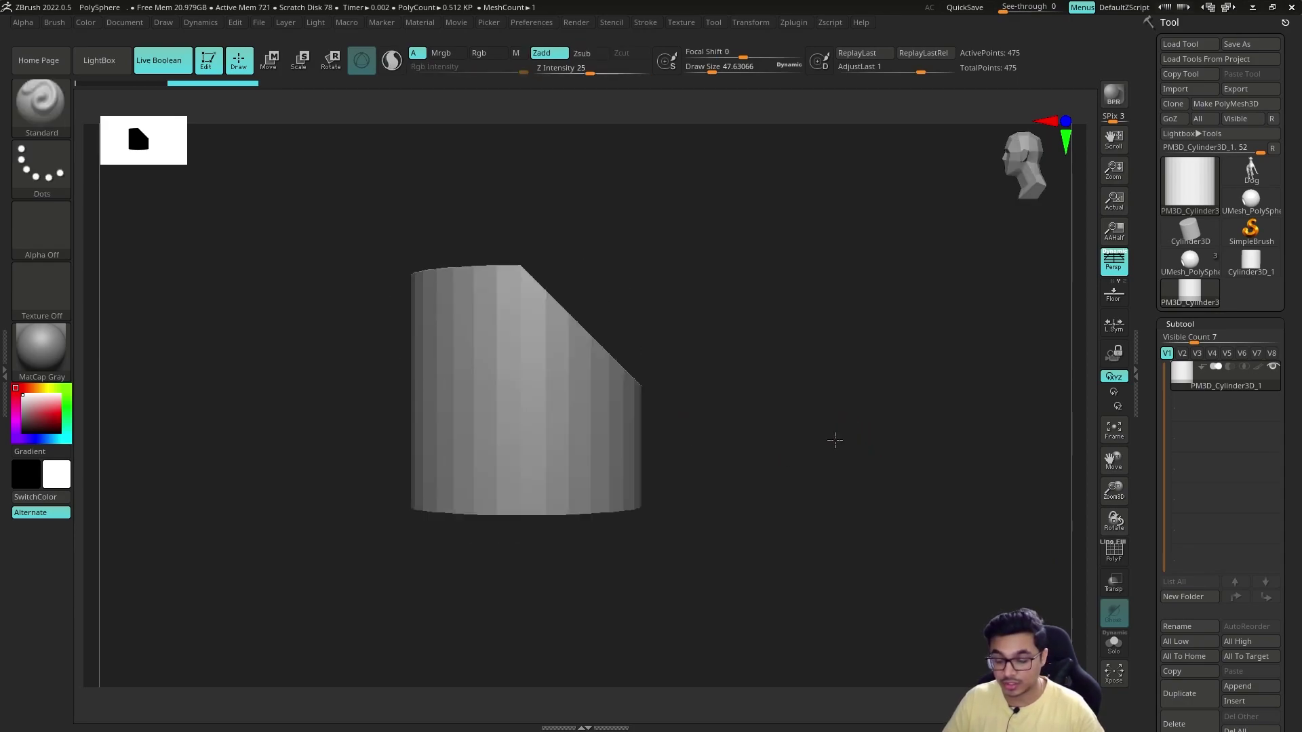
key("ctrl+z")
Try a straight vertical cut and a curved cut through the cylinder with TrimCurve, undoing both.
mouse_move(466, 218)
left_mouse_down("ctrl+shift")
mouse_move(523, 282)
mouse_move(673, 392)
mouse_move(674, 479)
mouse_move(499, 587)
mouse_move(467, 590)
left_mouse_up("ctrl+shift")
key("alt")
key("ctrl+z")
mouse_move(450, 229)
left_mouse_down("ctrl+shift")
mouse_move(693, 399)
mouse_move(479, 633)
mouse_move(775, 464)
mouse_move(807, 479)
left_mouse_up("ctrl+shift")
key("alt")
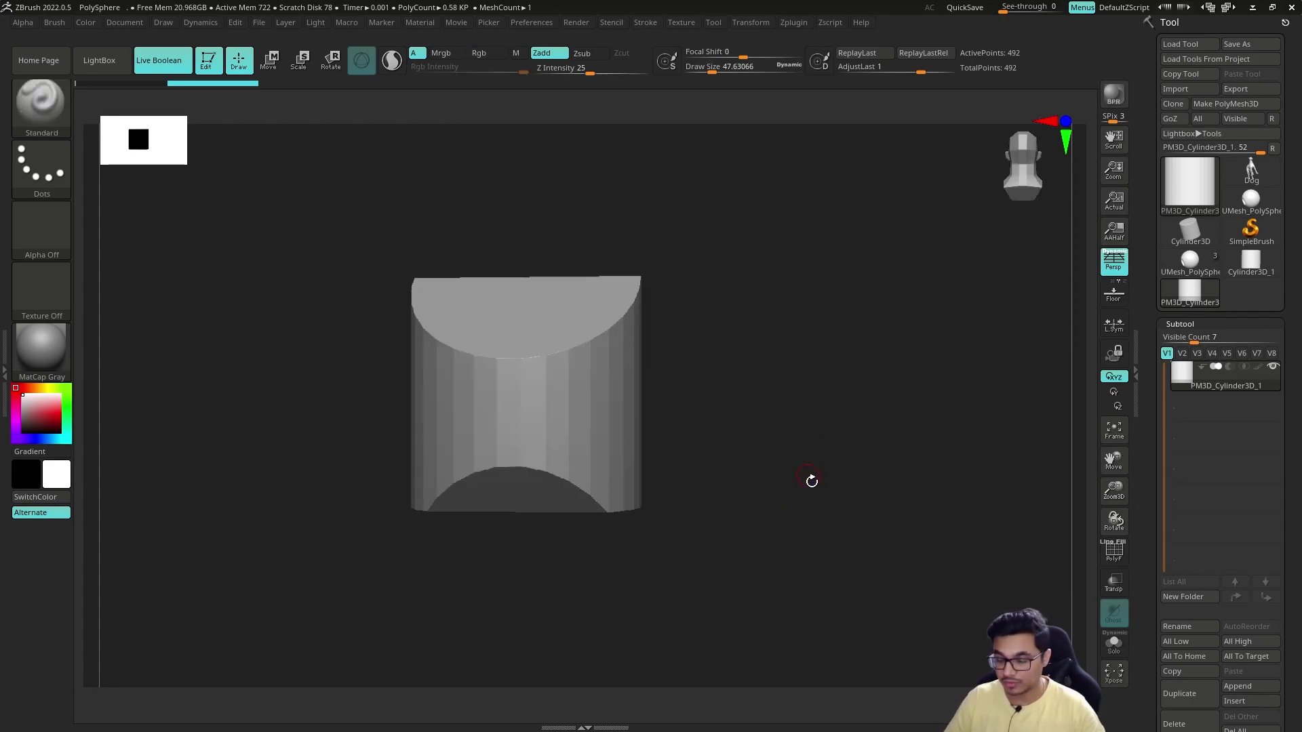
key("ctrl+z")
key("ctrl+z")
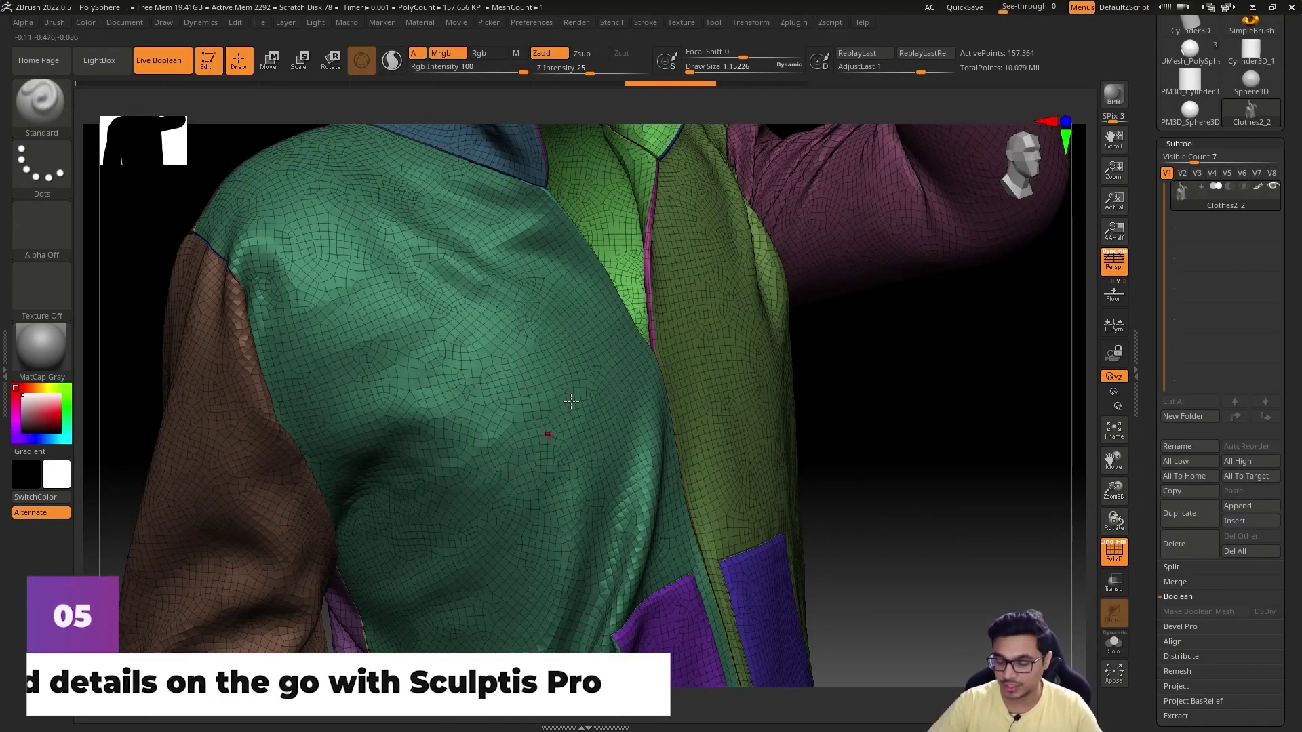
Set the draw size to about 4.8 and delete the jacket's higher subdivision levels.
key("s")
left_click_drag(572, 401, 581, 402)
left_click_drag(458, 360, 501, 379)
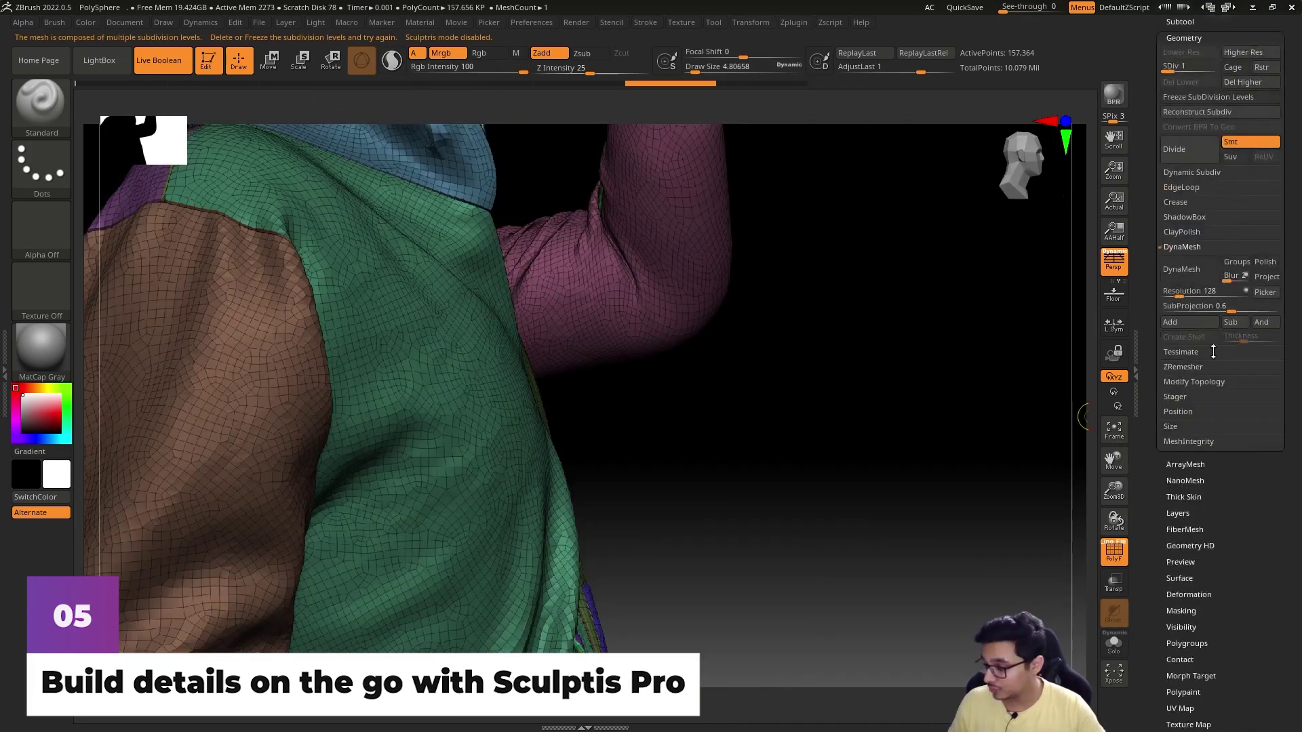
left_click(1243, 82)
Turn on Sculptis Pro, sculpt a patch of fine detail on the jacket's chest, and raise the draw size to about 8.5.
mouse_move(817, 410)
left_mouse_down()
mouse_move(739, 420)
mouse_move(544, 396)
mouse_move(485, 461)
mouse_move(492, 512)
left_mouse_up()
key("s")
key("s")
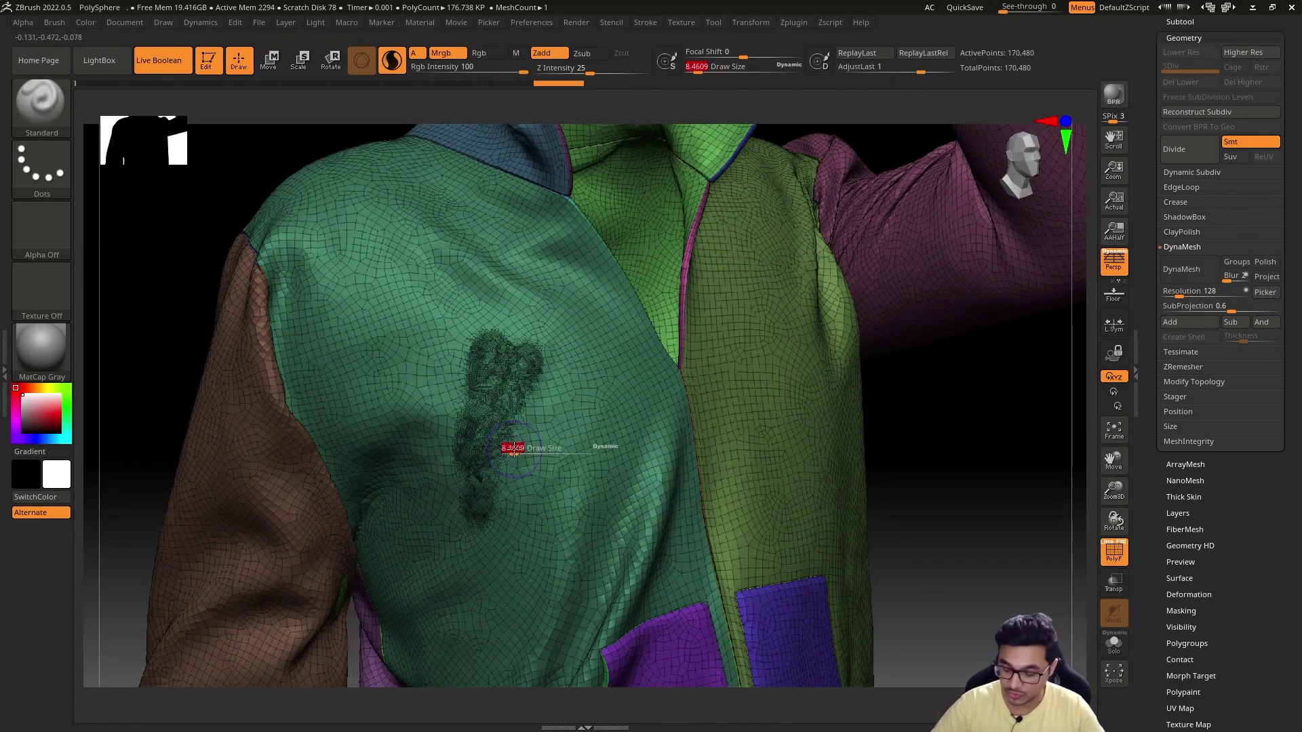
Sculpt broader strokes across the jacket's chest with the wireframe hidden, show it again, and set the draw size to about 13.3.
key("shift+f")
mouse_move(569, 329)
left_mouse_down()
mouse_move(514, 575)
mouse_move(581, 349)
mouse_move(543, 600)
left_mouse_up()
mouse_move(628, 409)
left_mouse_down()
mouse_move(576, 597)
mouse_move(601, 500)
mouse_move(581, 509)
mouse_move(588, 445)
mouse_move(535, 583)
mouse_move(543, 445)
mouse_move(563, 402)
mouse_move(501, 325)
mouse_move(542, 407)
mouse_move(514, 444)
left_mouse_up()
key("shift+f")
key("s")
key("s")
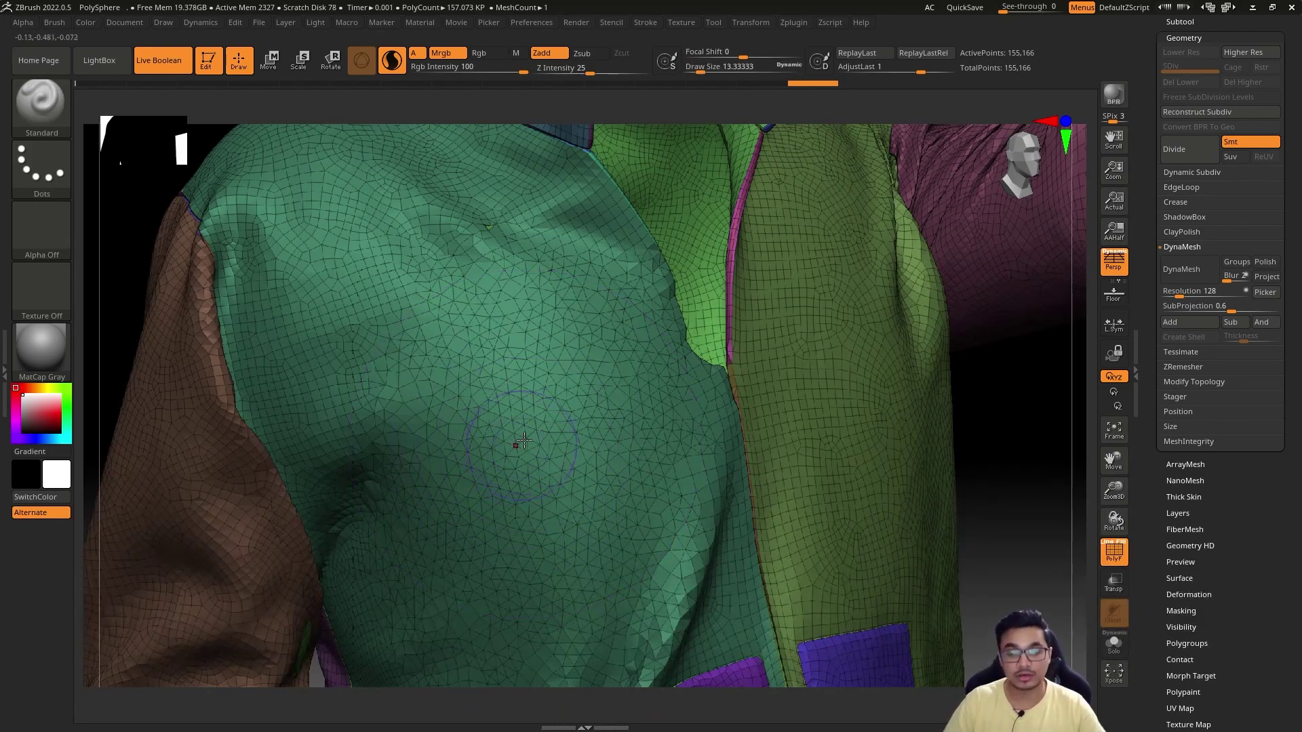
Sculpt handwritten lettering on the jacket's chest with a draw size of about 2.9 and hide the wireframe.
key("s")
mouse_move(479, 387)
left_mouse_down()
mouse_move(467, 387)
mouse_move(494, 436)
left_mouse_up()
key("shift")
key("shift+f")
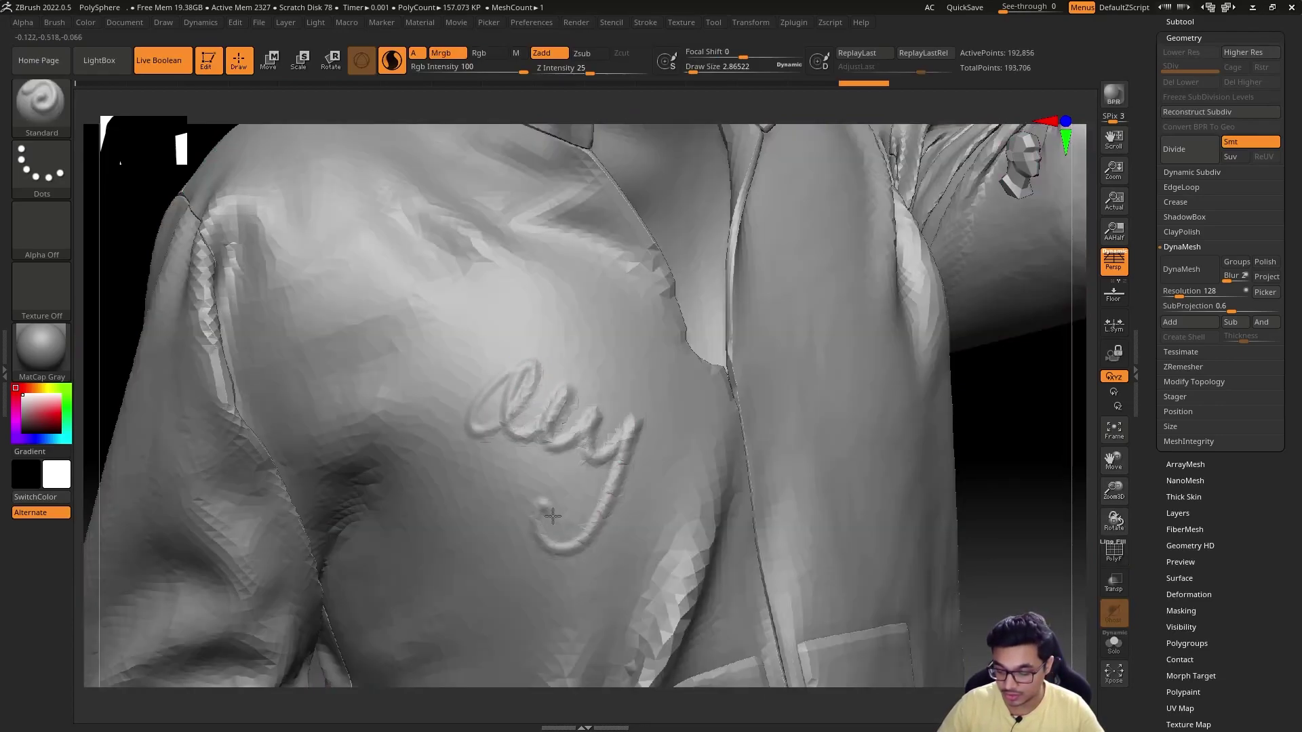
left_click_drag(583, 525, 693, 511)
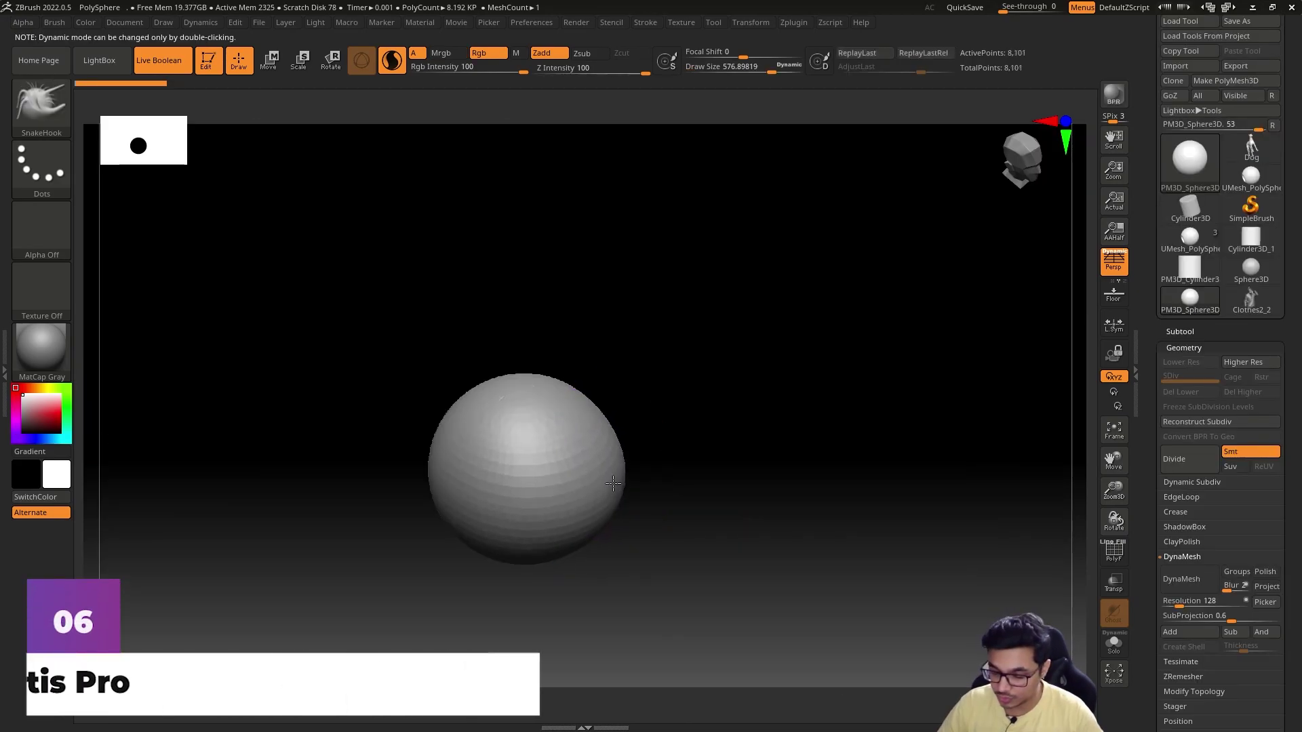
Choose the SnakeHook brush with Sculptis Pro on for sculpting the sphere.
key("b")
key("s")
key("h")
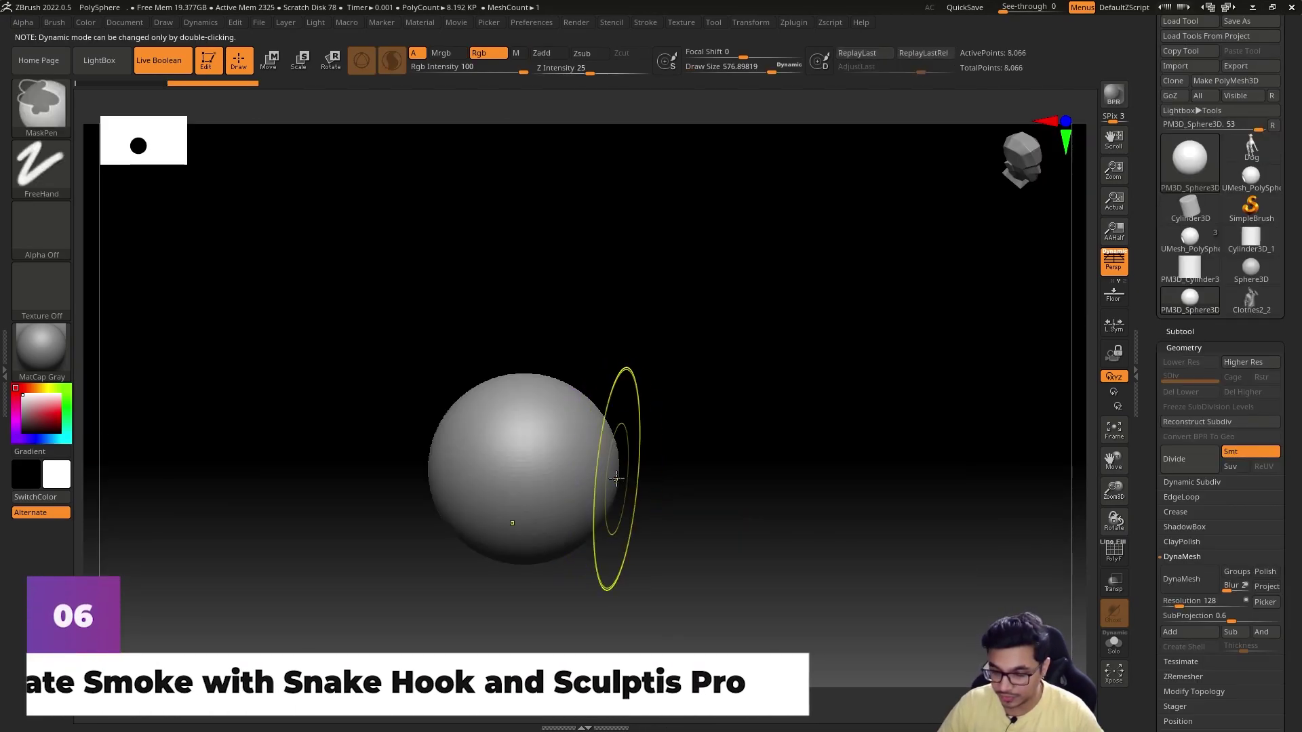
left_click(49, 94)
left_click(56, 112)
left_click(47, 113)
left_click(46, 129)
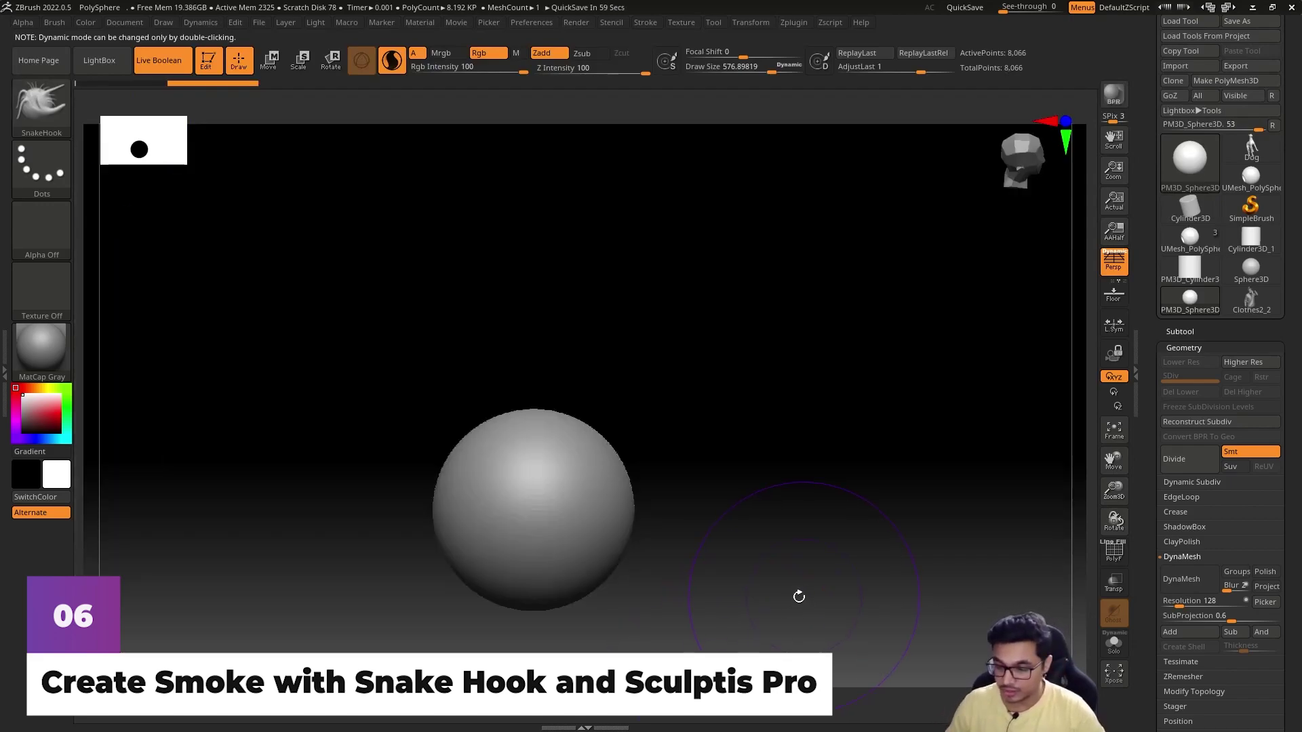
Pull thick tendrils out of the sphere with the SnakeHook brush at a draw size of about 344.5.
key("s")
left_click_drag(606, 520, 662, 490)
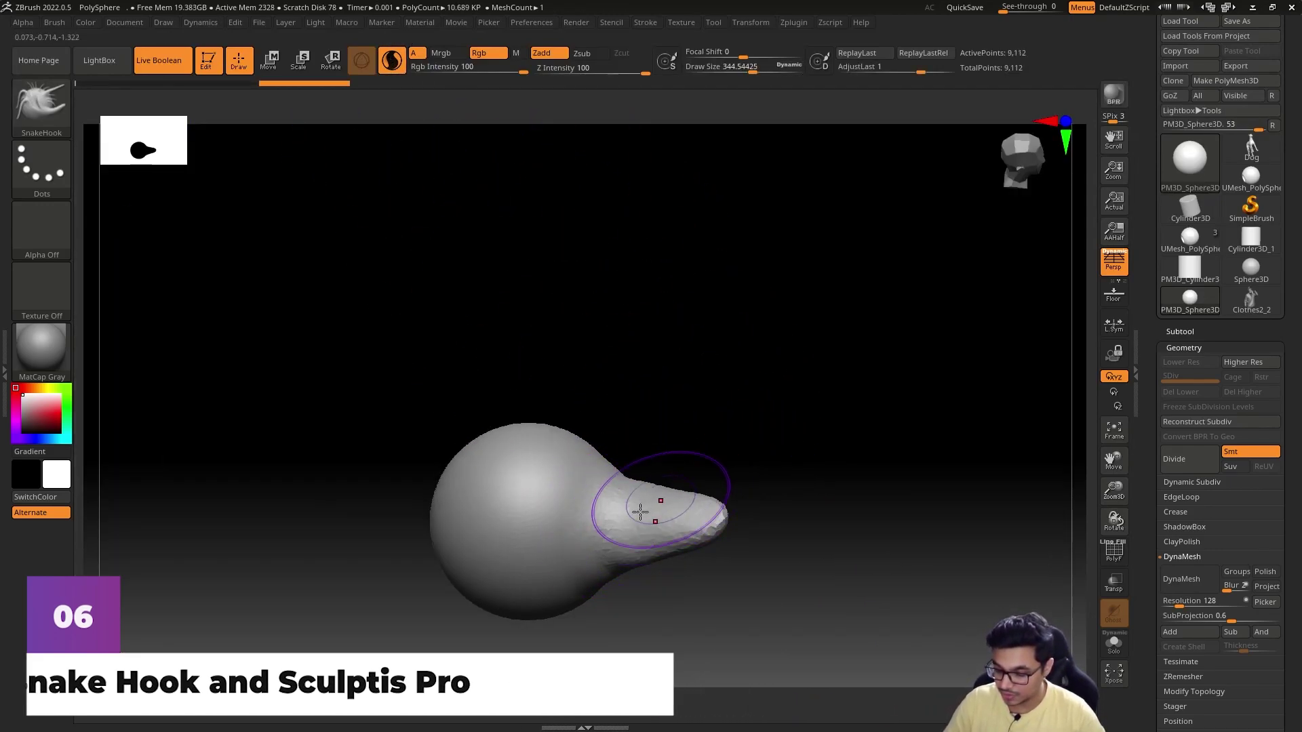
left_click_drag(790, 459, 745, 475)
mouse_move(699, 535)
left_mouse_down()
mouse_move(654, 407)
mouse_move(589, 454)
mouse_move(536, 427)
left_mouse_up()
mouse_move(434, 515)
left_mouse_down()
mouse_move(387, 488)
mouse_move(380, 291)
left_mouse_up()
Reduce the draw size to about 203.9 and pull curling smoke wisps out of the tendrils from several sides.
key("s")
left_click_drag(640, 430, 613, 431)
mouse_move(204, 305)
left_mouse_down()
mouse_move(285, 353)
mouse_move(893, 436)
mouse_move(830, 318)
mouse_move(881, 434)
left_mouse_up()
left_click_drag(949, 475, 932, 596)
left_click_drag(814, 407, 983, 475, "alt")
key("f")
left_click_drag(638, 498, 671, 526)
mouse_move(779, 481)
left_mouse_down()
mouse_move(851, 470)
mouse_move(790, 450)
mouse_move(893, 436)
mouse_move(895, 468)
left_mouse_up()
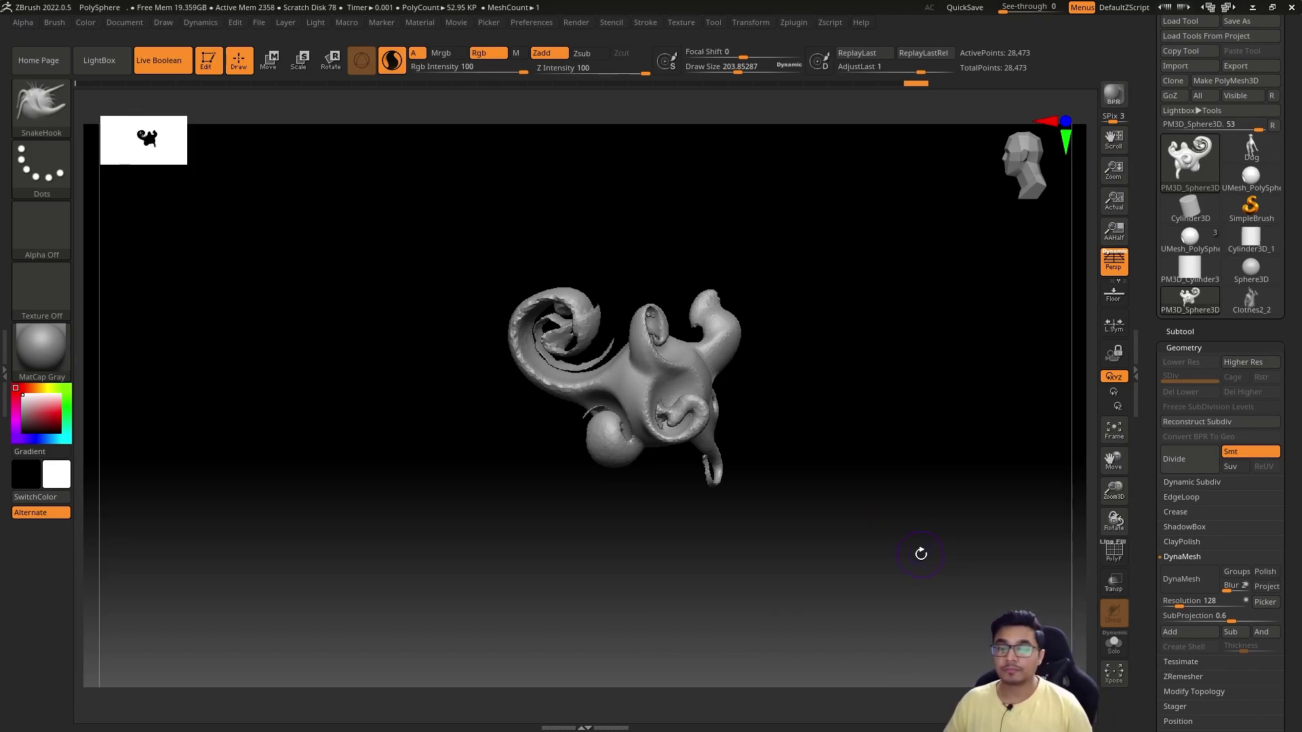
mouse_move(866, 355)
left_mouse_down()
mouse_move(779, 409)
mouse_move(799, 398)
mouse_move(835, 413)
left_mouse_up()
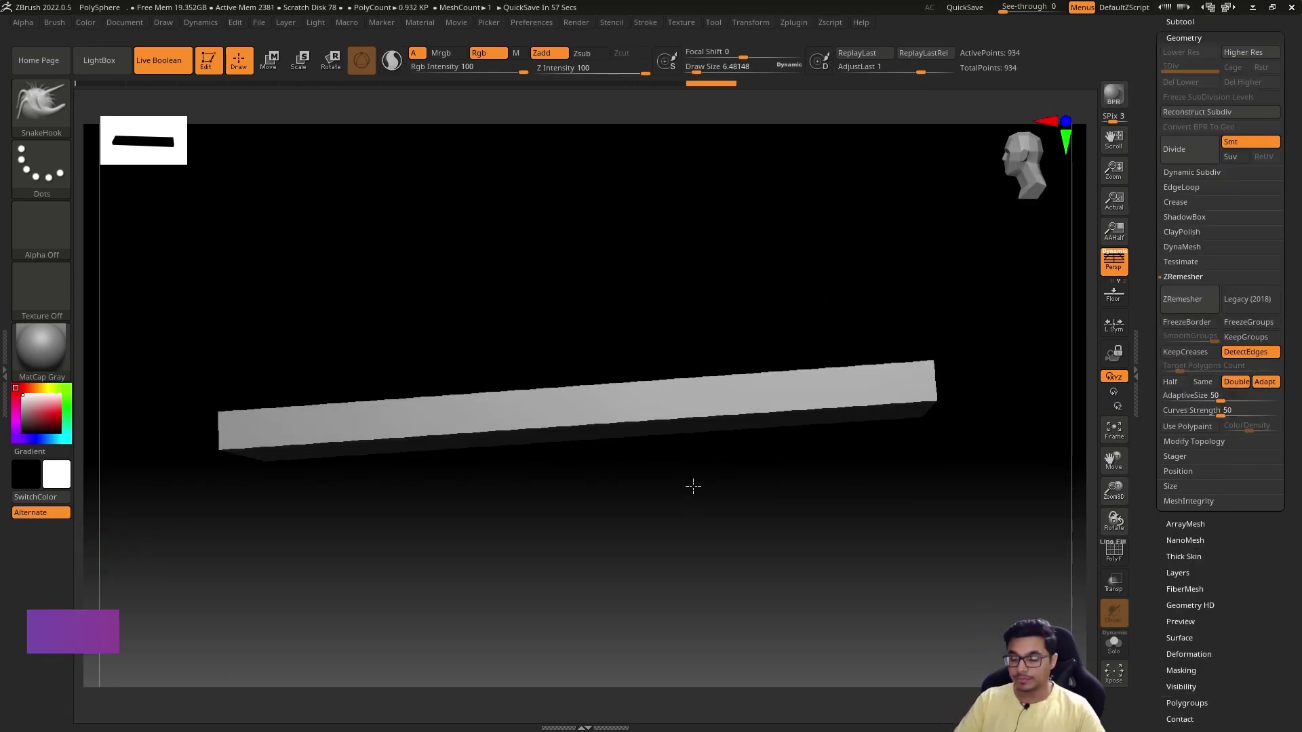
Activate the Move gizmo on the long flat slab.
mouse_move(691, 485)
left_mouse_down()
mouse_move(703, 520)
mouse_move(758, 579)
mouse_move(786, 561)
left_mouse_up()
key("w")
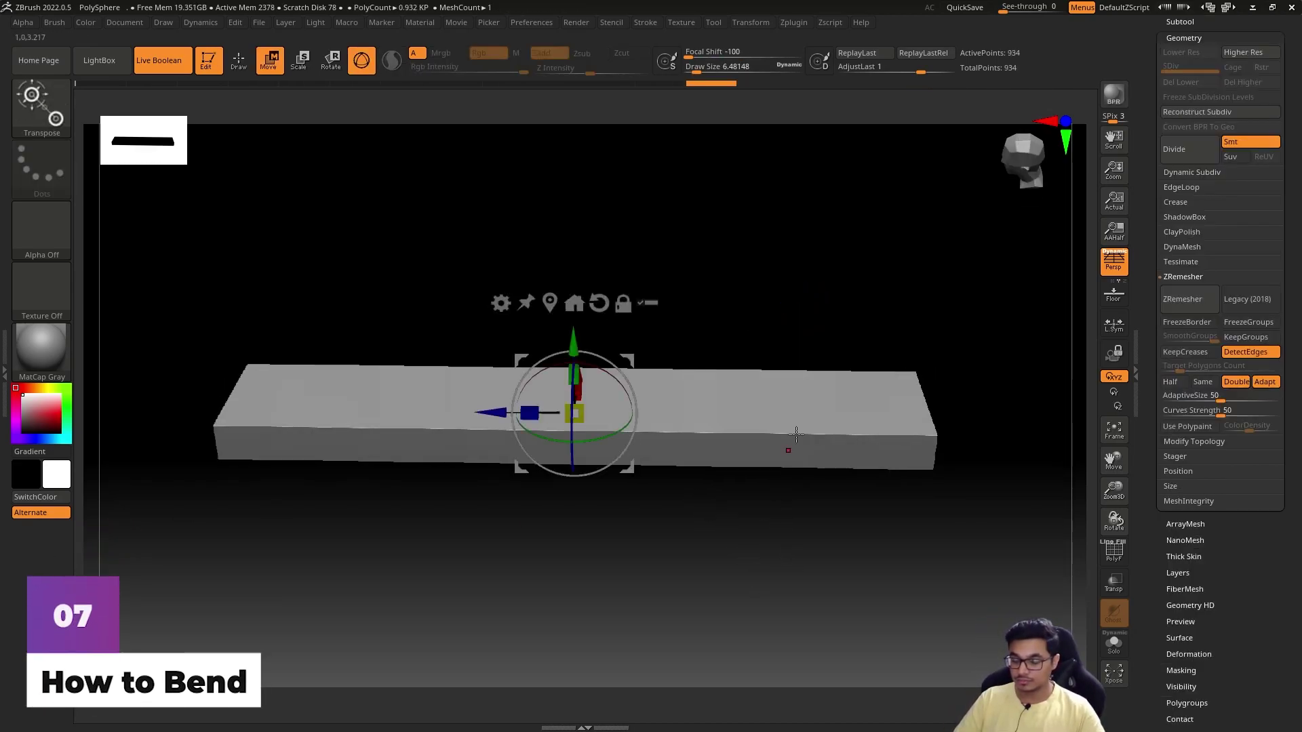
left_click(502, 301)
left_click(517, 293)
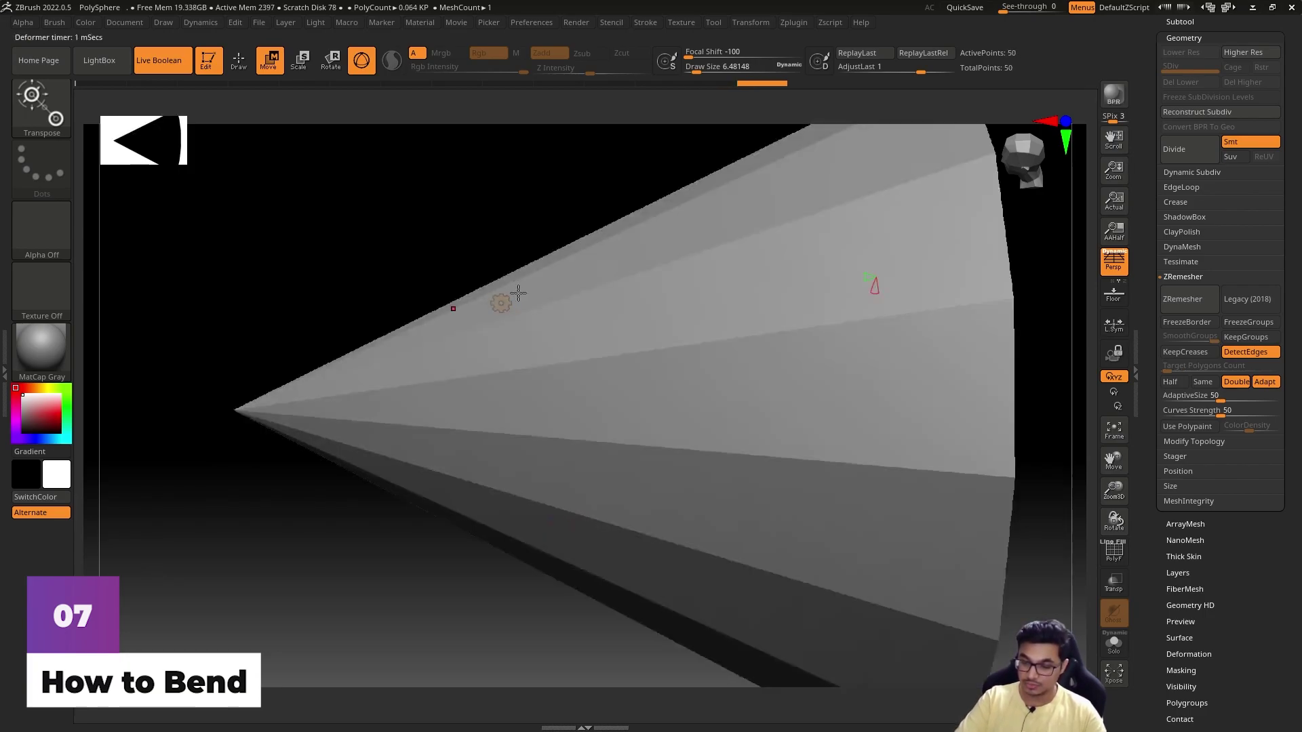
key("ctrl+z")
Apply the Bend Arc deformer to the long flat slab.
left_click(500, 299)
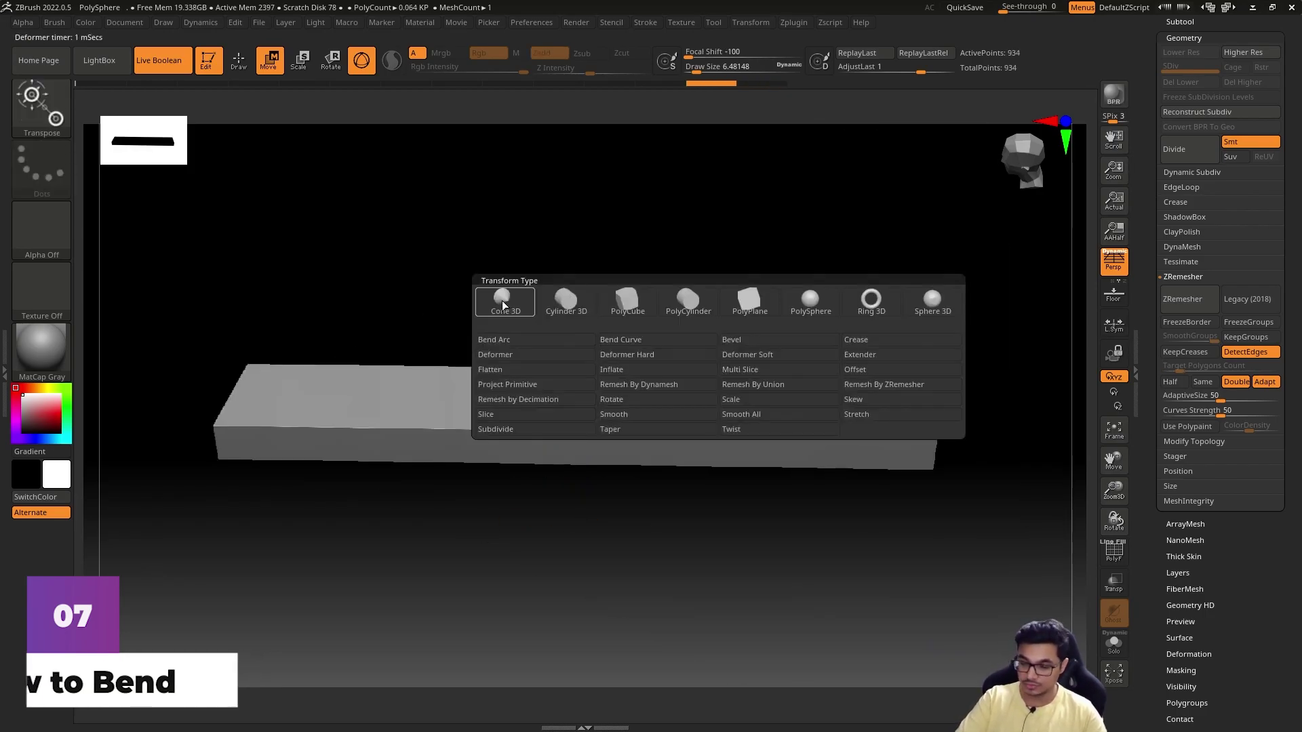
left_click(549, 341)
left_click_drag(678, 529, 597, 366)
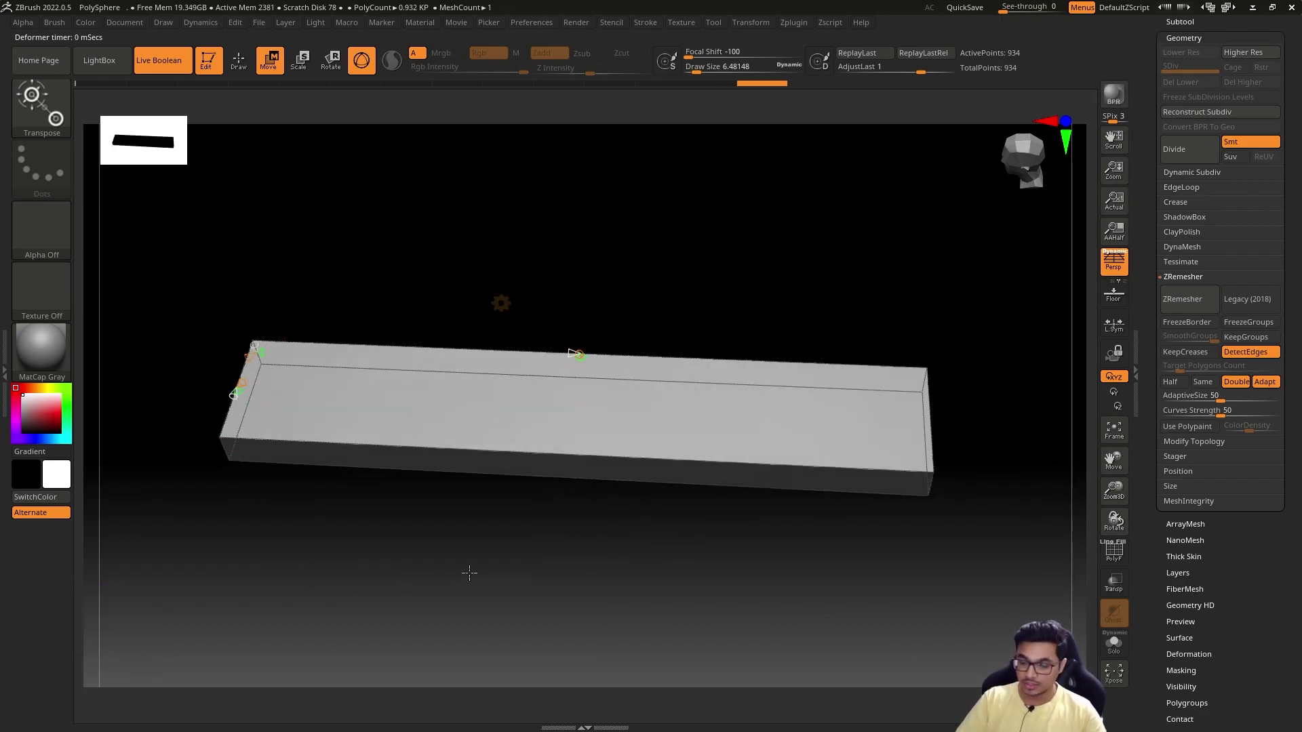
left_click_drag(470, 574, 522, 463)
Try arching the slab along its length with the Bend Arc handle at the middle of its long edge, and undo the bends.
left_click_drag(573, 381, 479, 364)
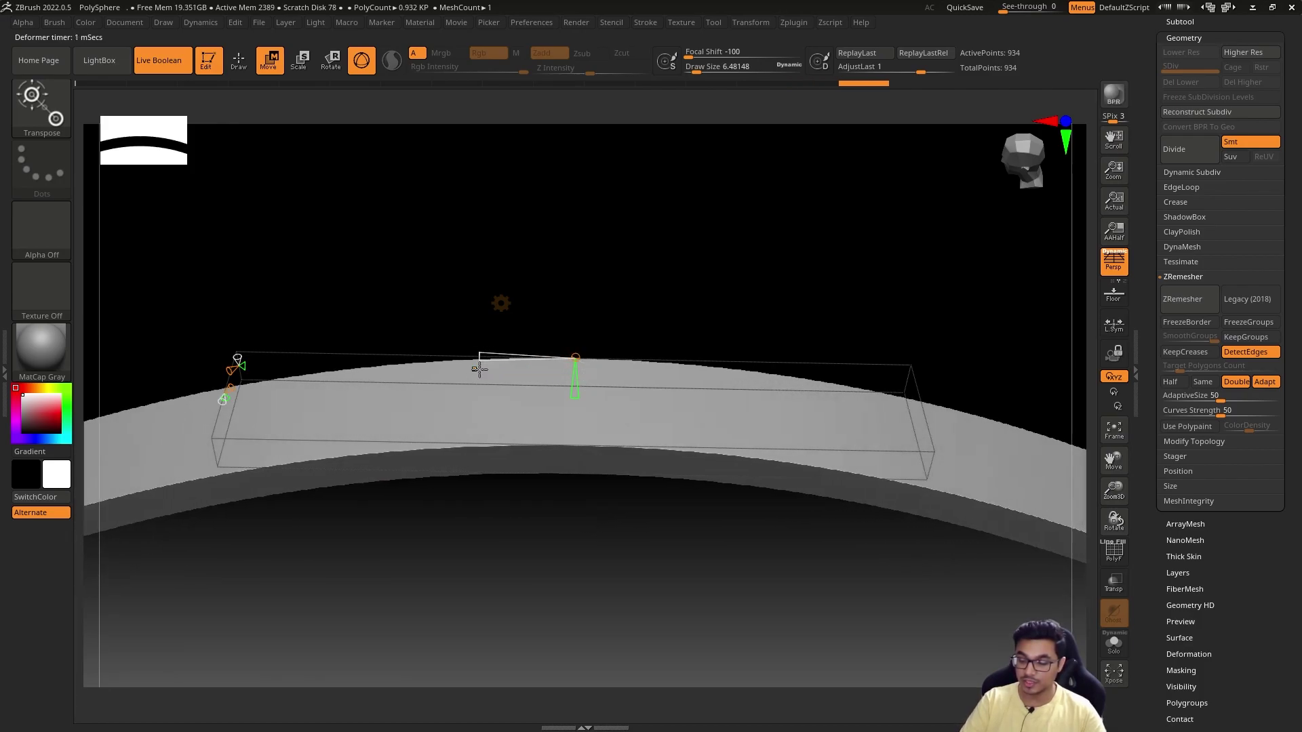
key("ctrl+z")
key("ctrl+z")
left_click_drag(677, 293, 661, 329)
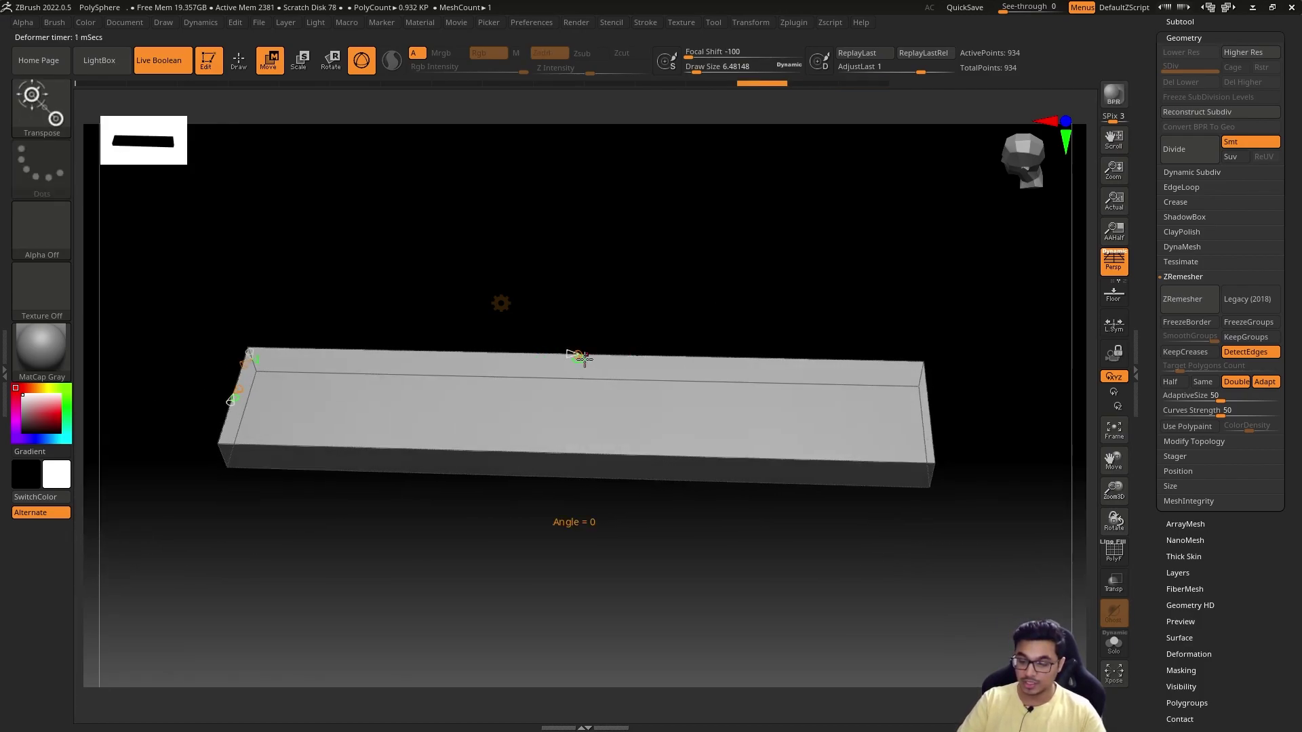
left_click_drag(584, 359, 581, 378)
key("ctrl+z")
Try bending the slab with the Bend Arc handles on its short end, and undo each bend.
left_click_drag(642, 270, 340, 351)
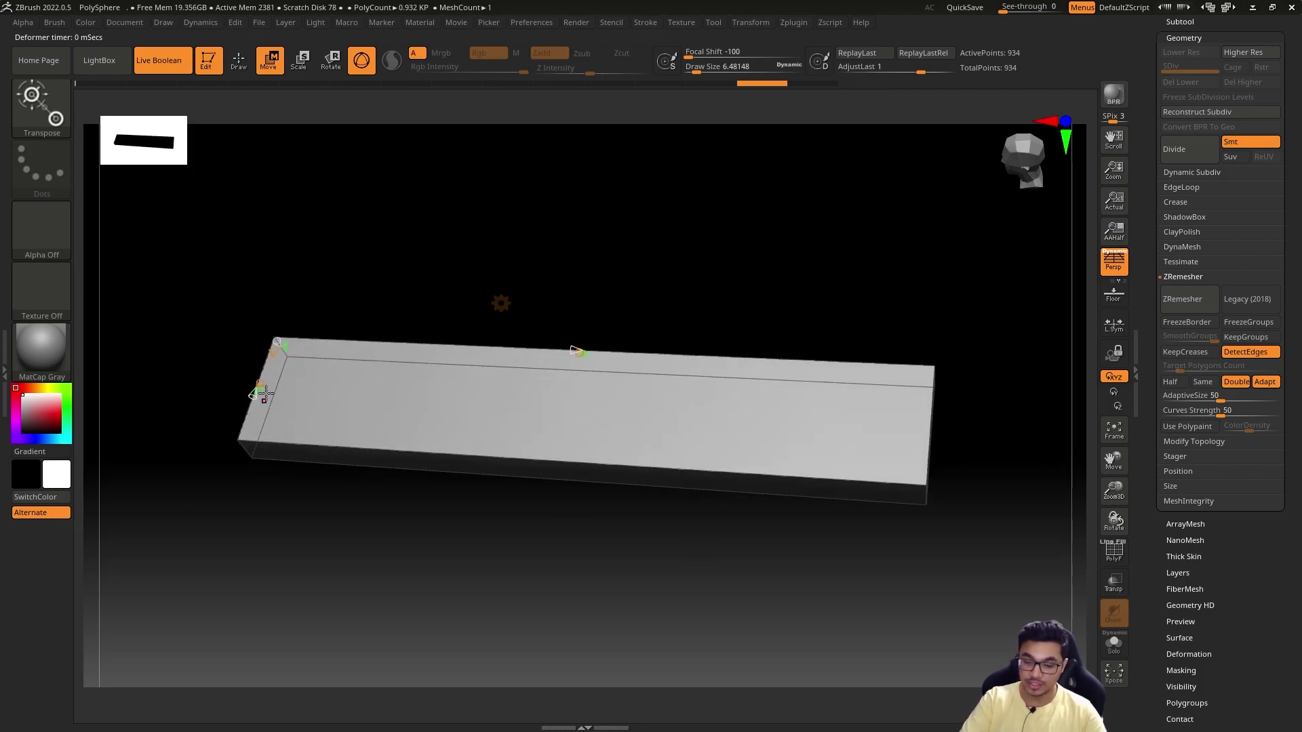
left_click_drag(260, 393, 290, 430)
key("ctrl+z")
left_click(293, 353)
left_click_drag(293, 353, 355, 395)
key("ctrl+z")
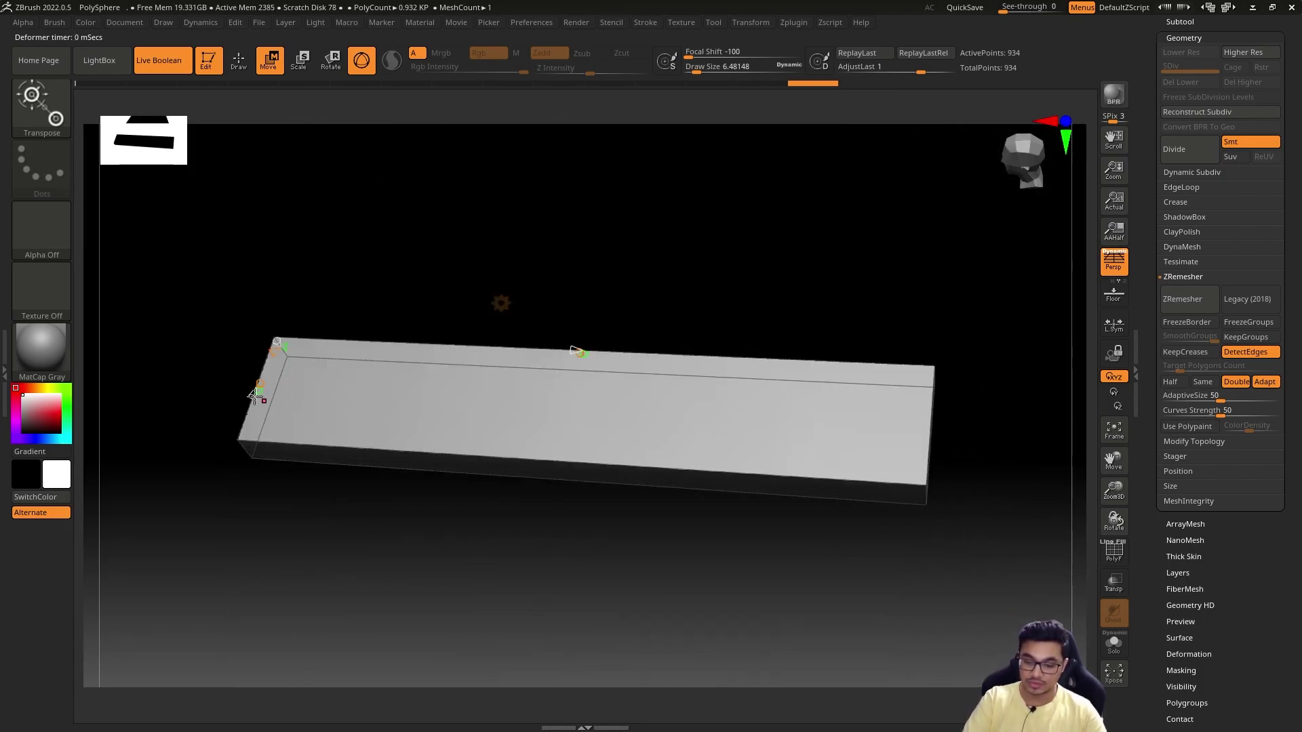
Bend the slab into a curved panel with the Bend Arc handle on its short end.
left_click_drag(260, 393, 274, 407)
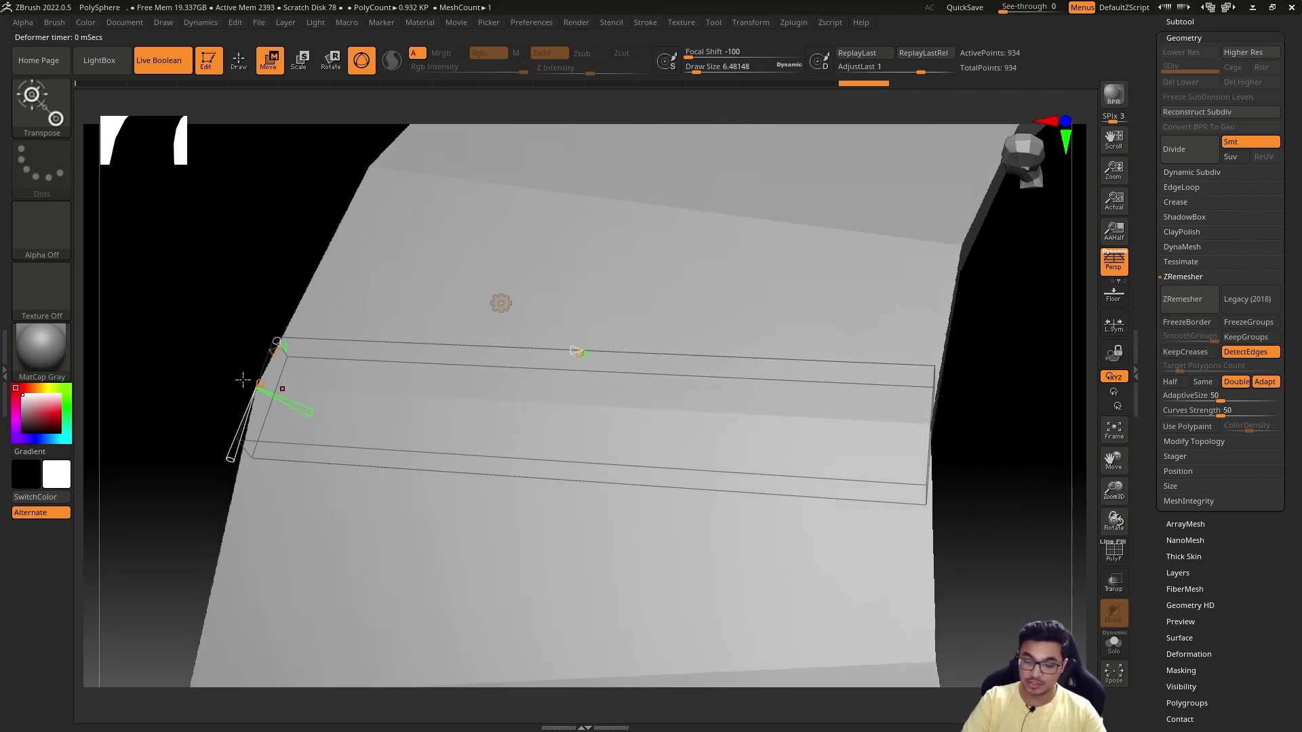
key("f")
left_click_drag(742, 461, 739, 421)
key("ctrl+z")
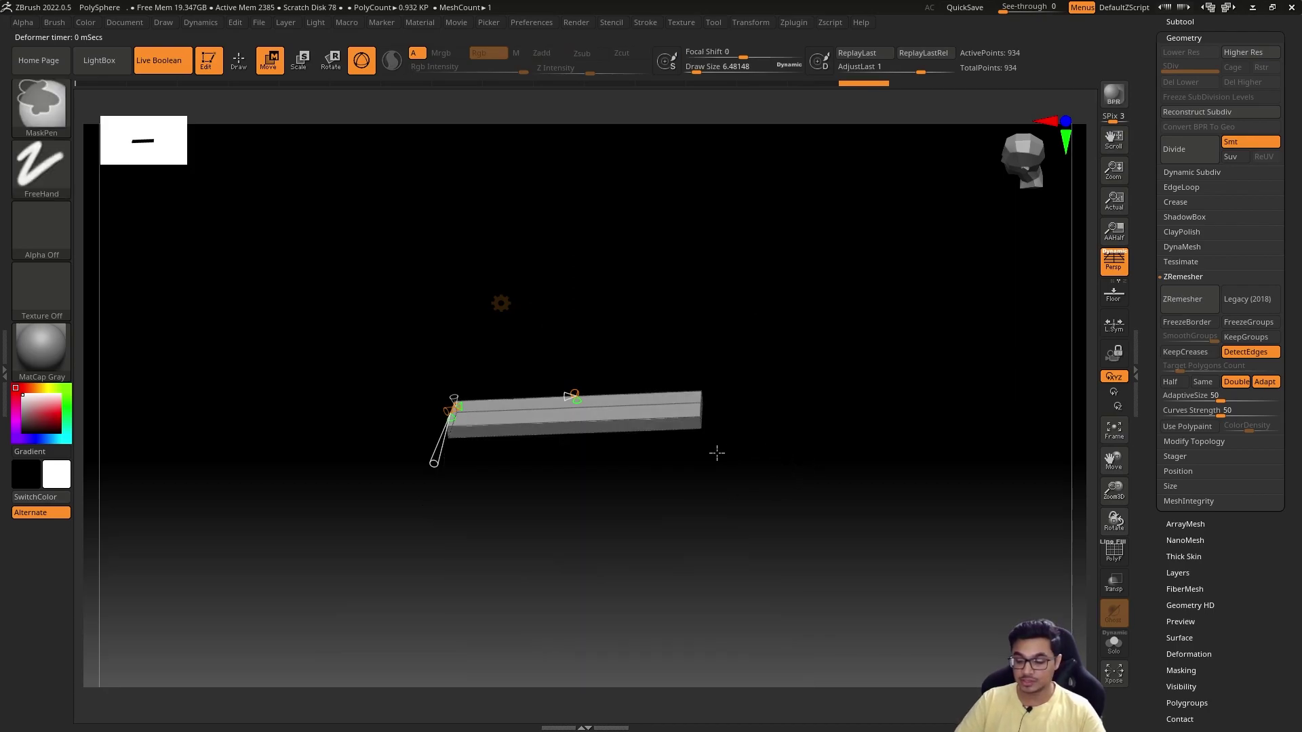
left_click(455, 413)
mouse_move(444, 470)
left_mouse_down()
mouse_move(451, 434)
mouse_move(427, 481)
mouse_move(436, 453)
left_mouse_up()
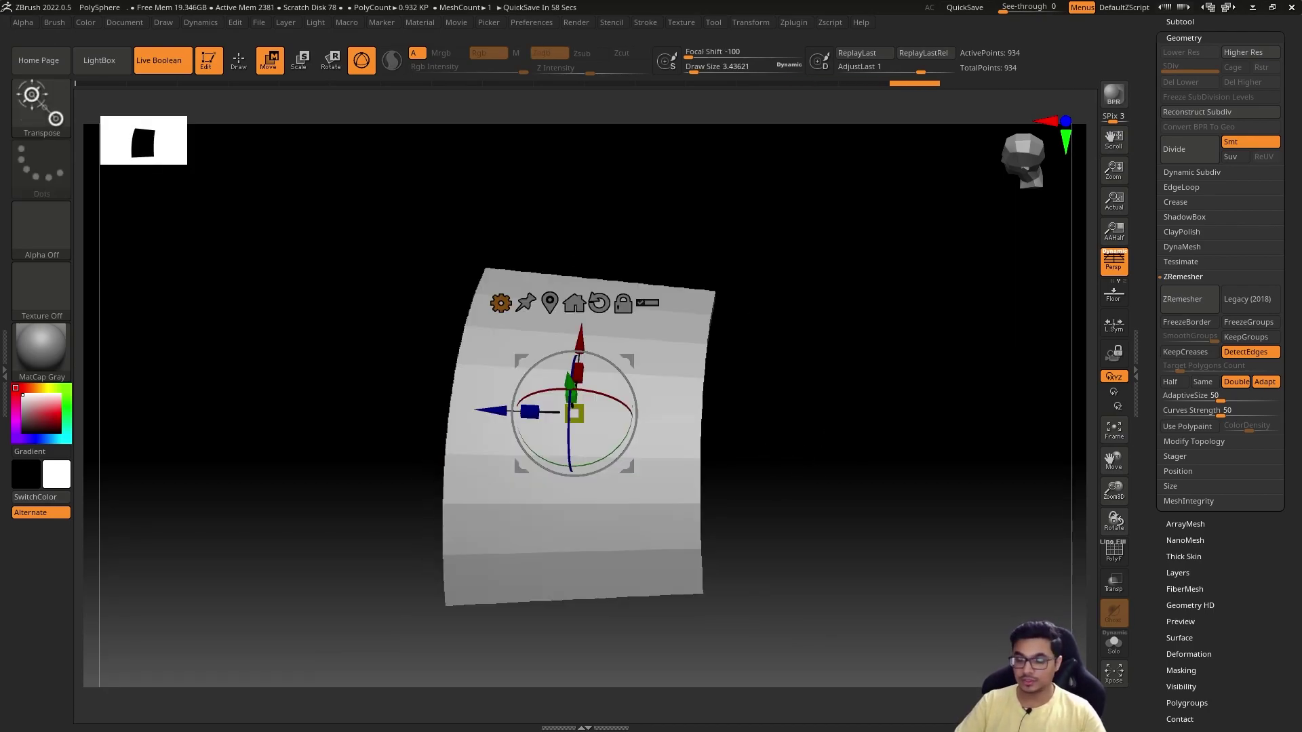
Accept the Bend Arc deformation, return to Draw mode and raise the draw size to about 869.
left_click(507, 303)
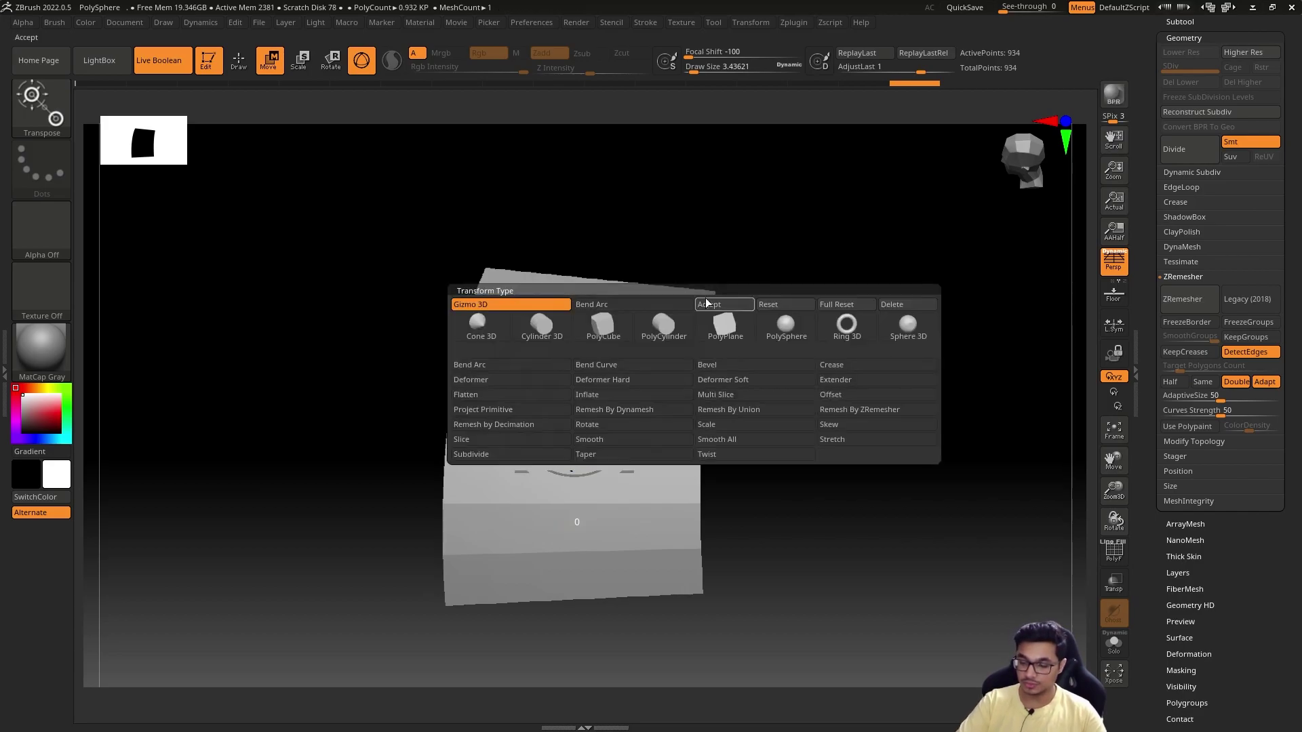
left_click(724, 304)
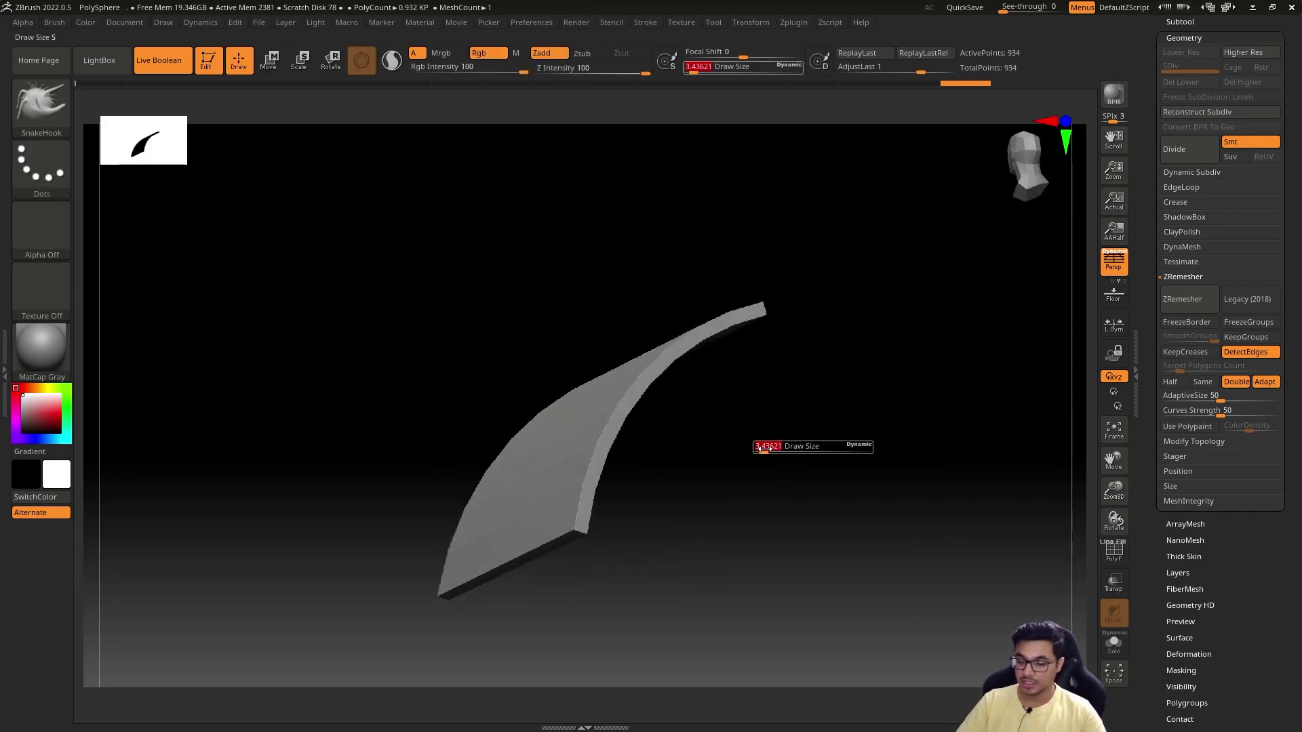
key("s")
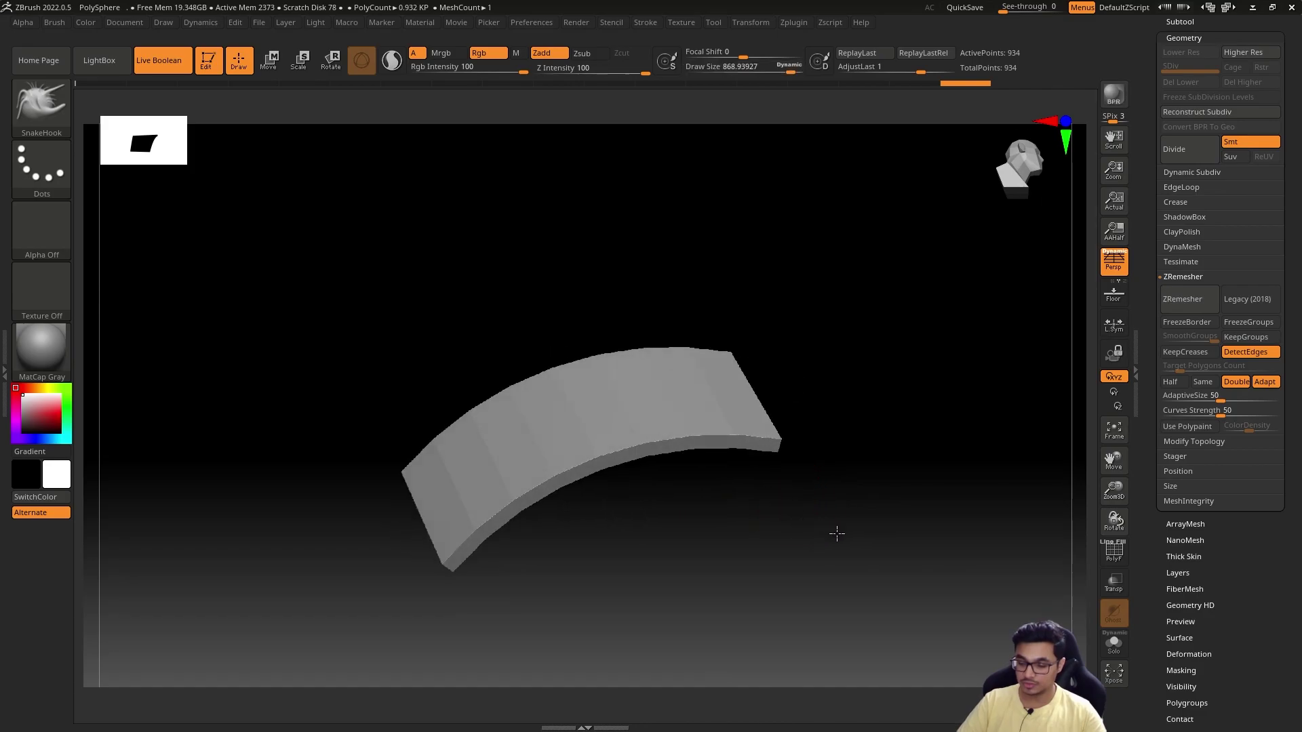
left_click_drag(837, 532, 826, 509)
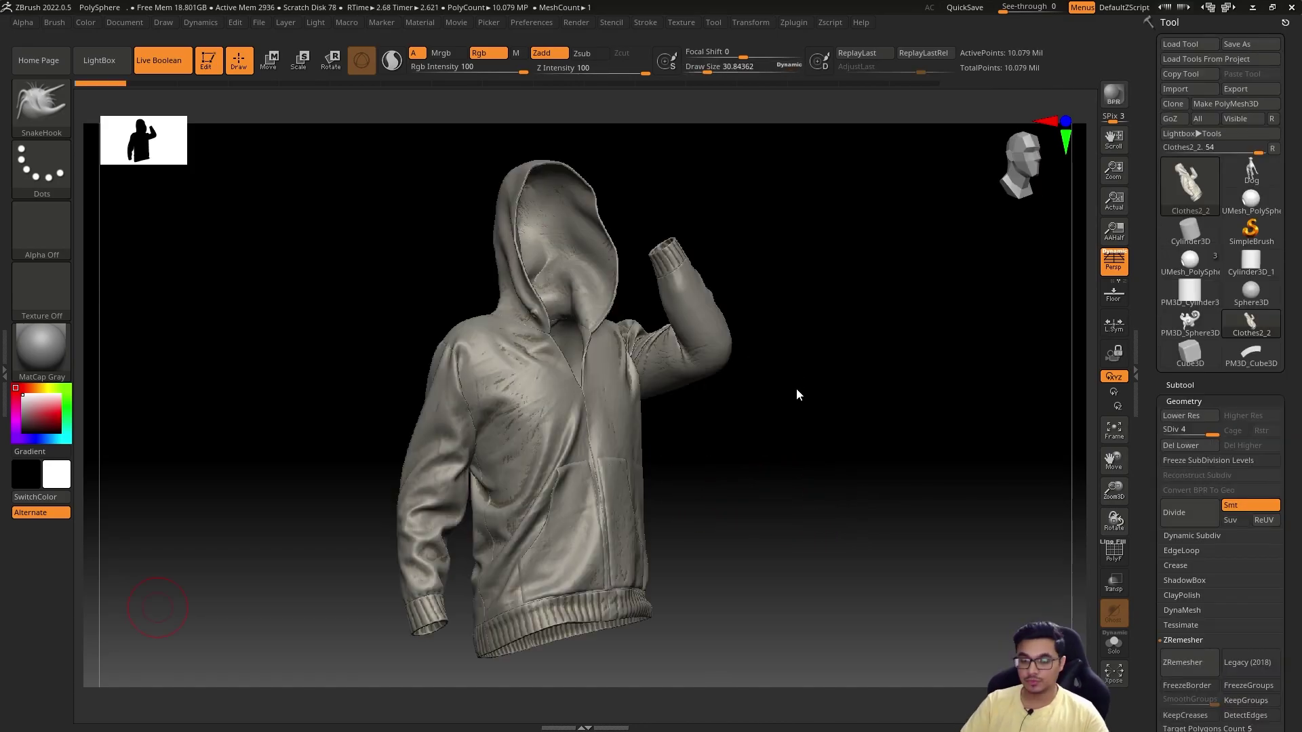
Render the hooded jacket with BPR and set the BPR shadow's global strength to about 0.738.
mouse_move(797, 393)
left_mouse_down("shift")
mouse_move(811, 386)
mouse_move(824, 414)
mouse_move(621, 215)
left_mouse_up("shift")
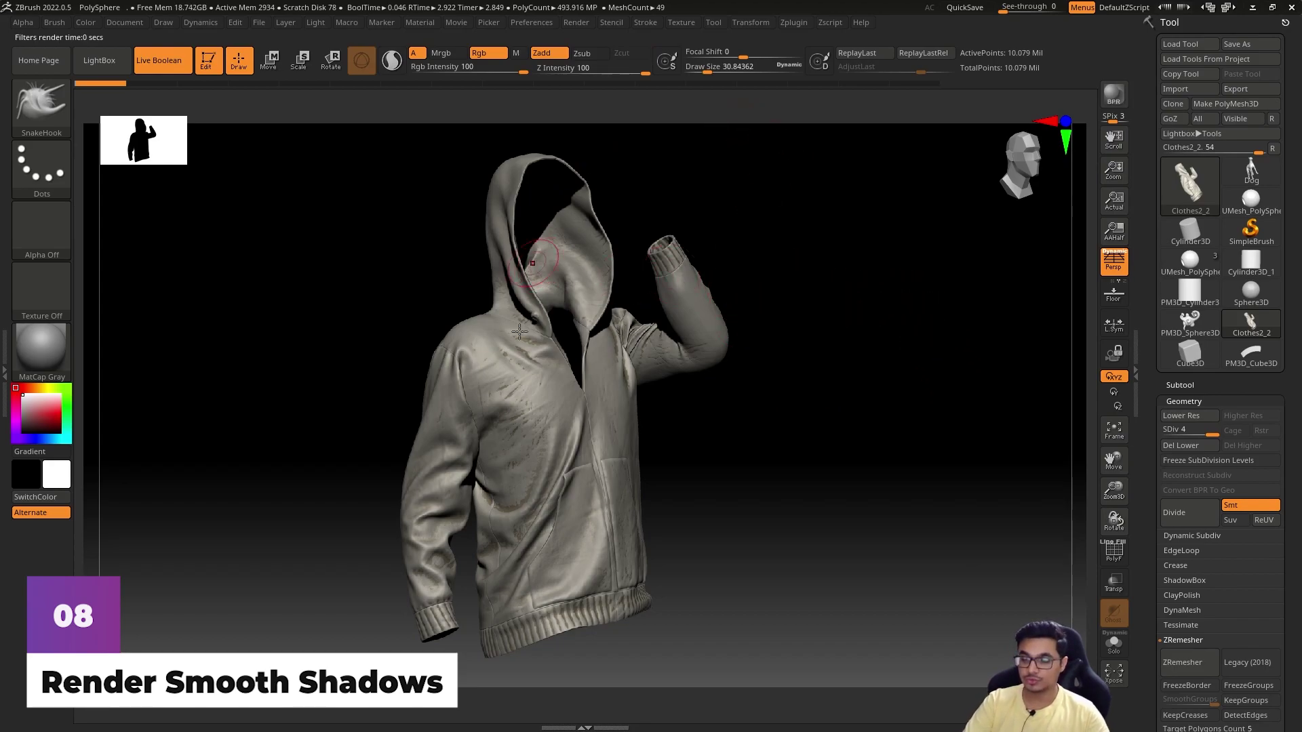
left_click(587, 25)
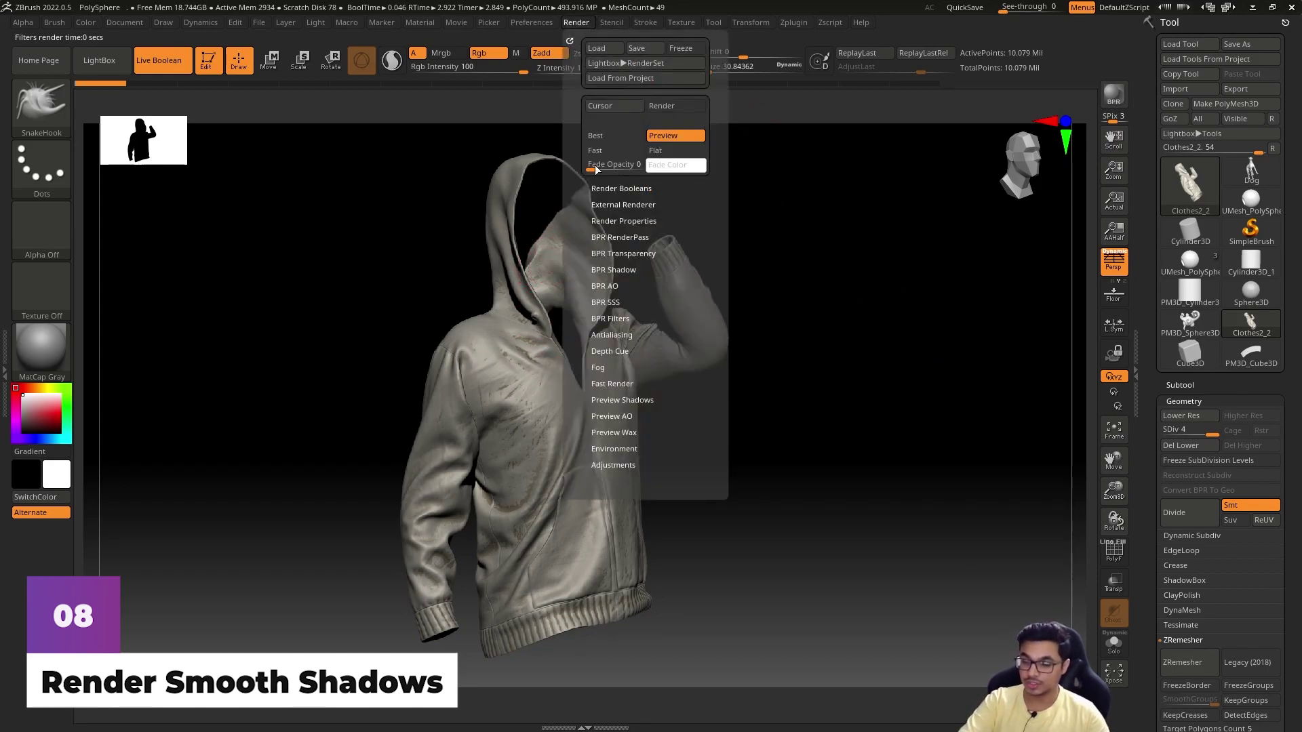
left_click(631, 270)
left_click_drag(691, 287, 687, 289)
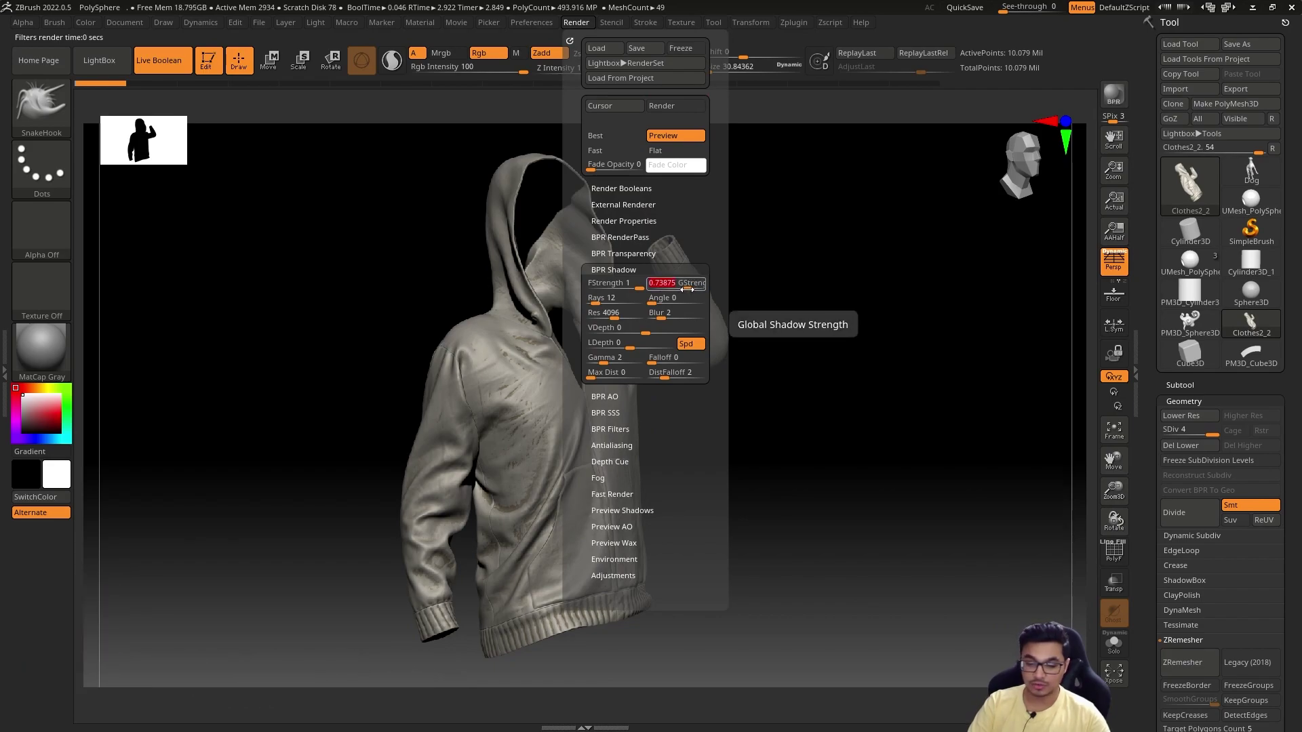
type("0.")
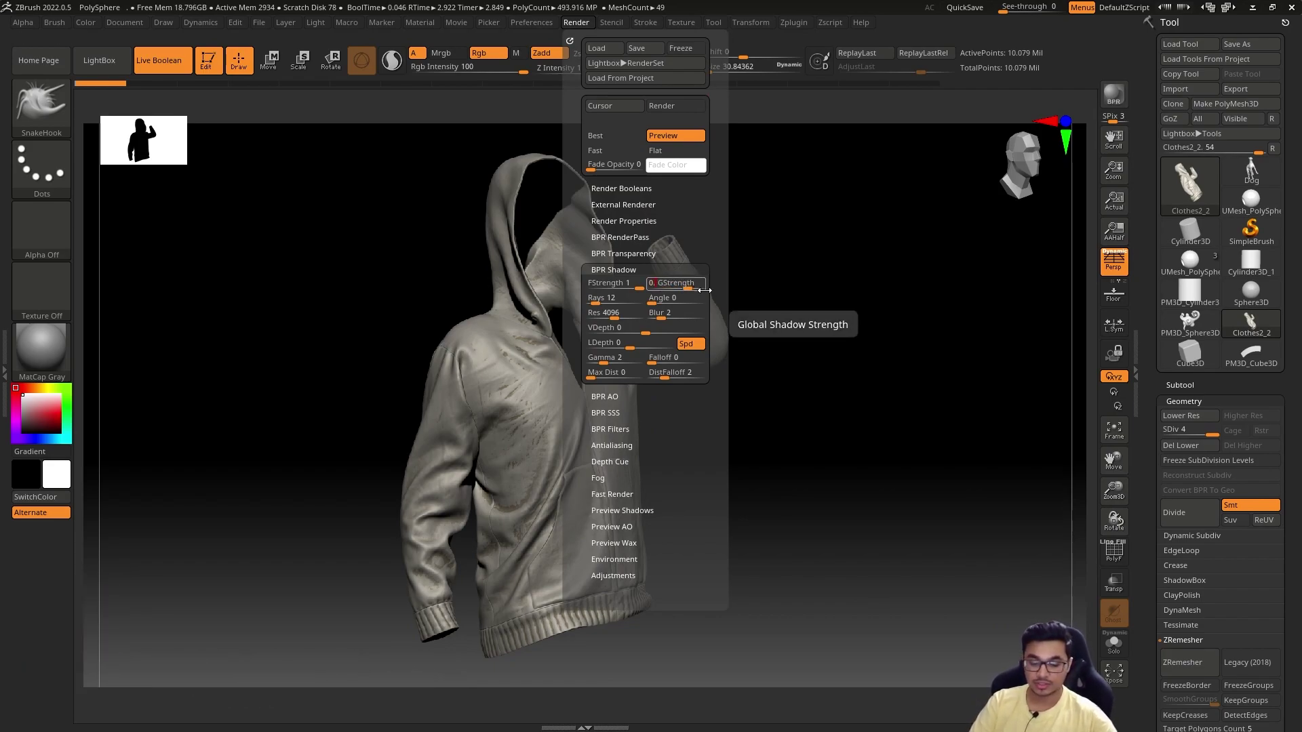
type("7")
key("Return")
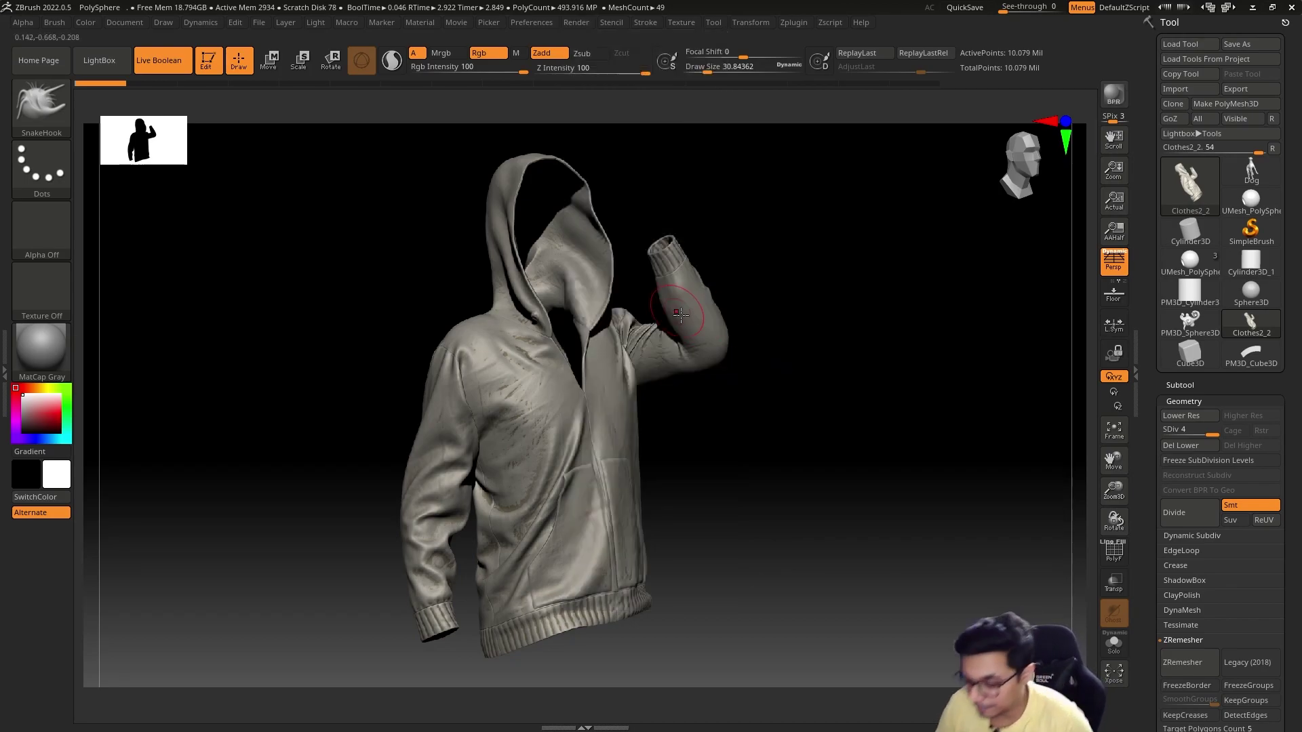
Set the BPR shadow rays to 128 and the shadow angle to 30.
left_click(582, 24)
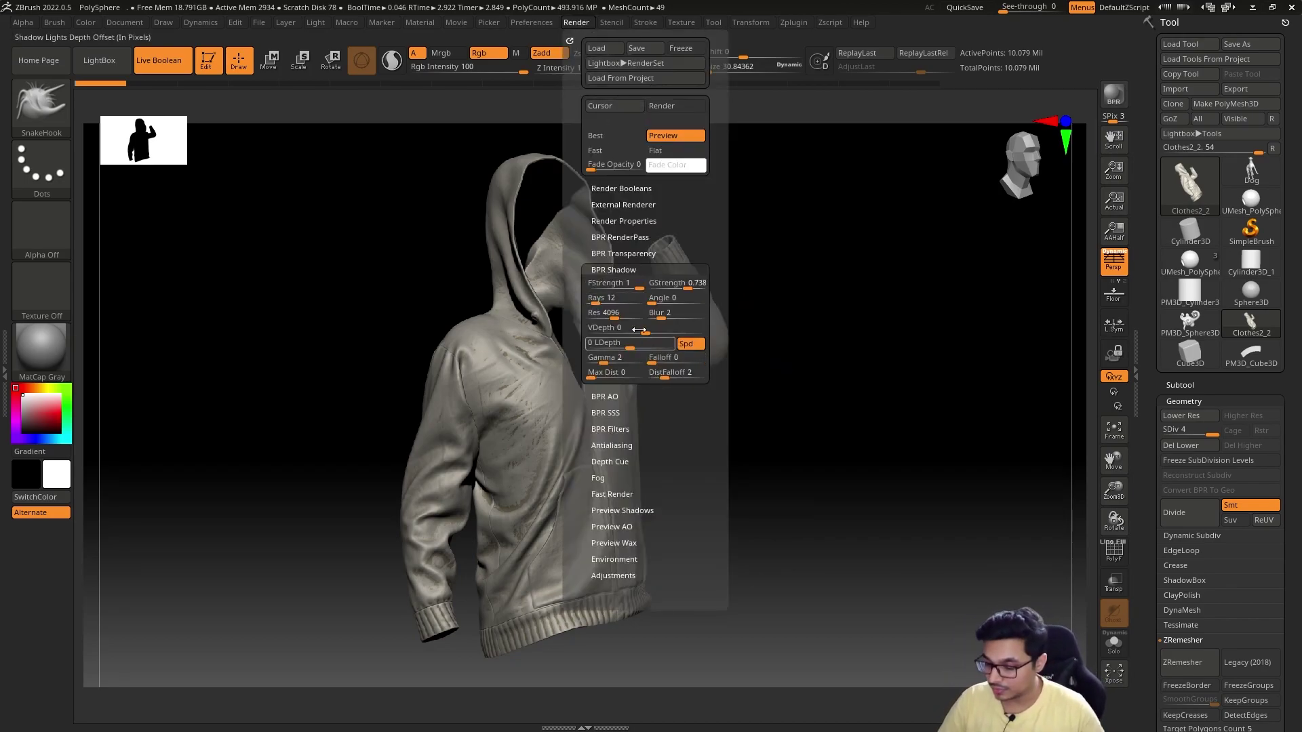
left_click(603, 299)
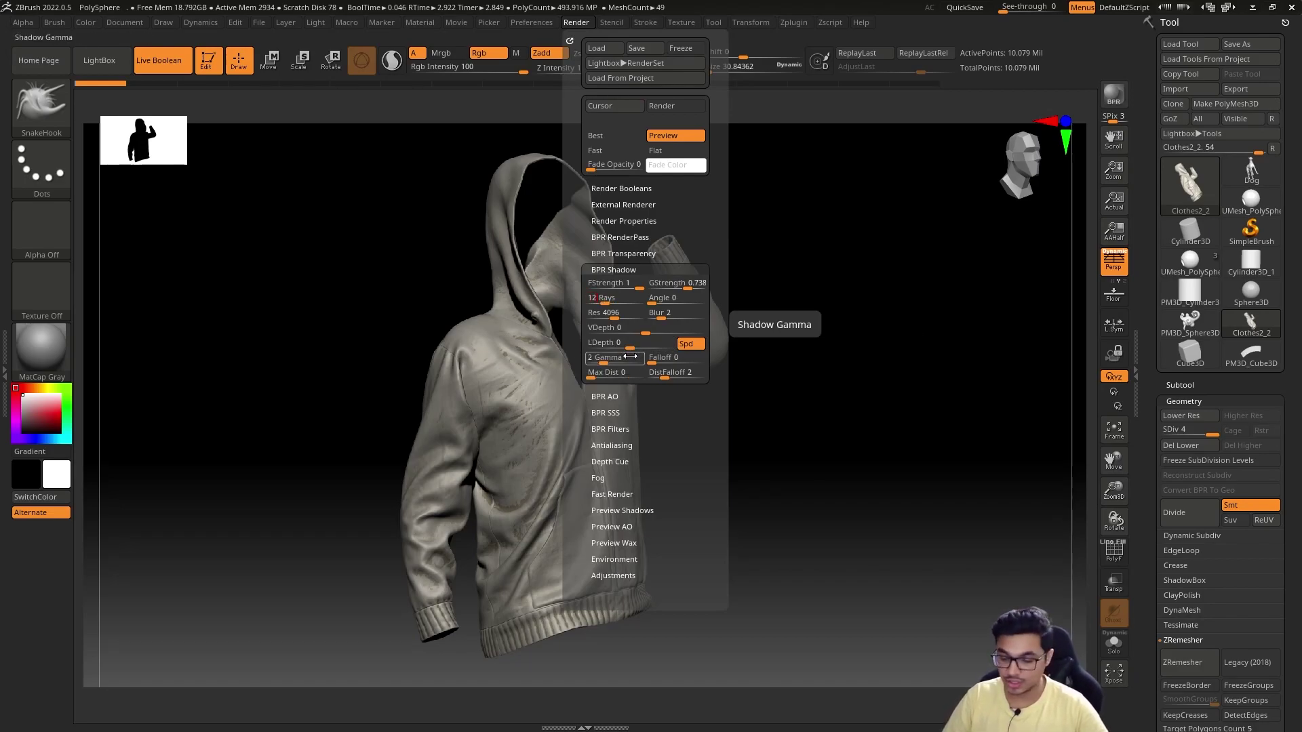
left_click(662, 299)
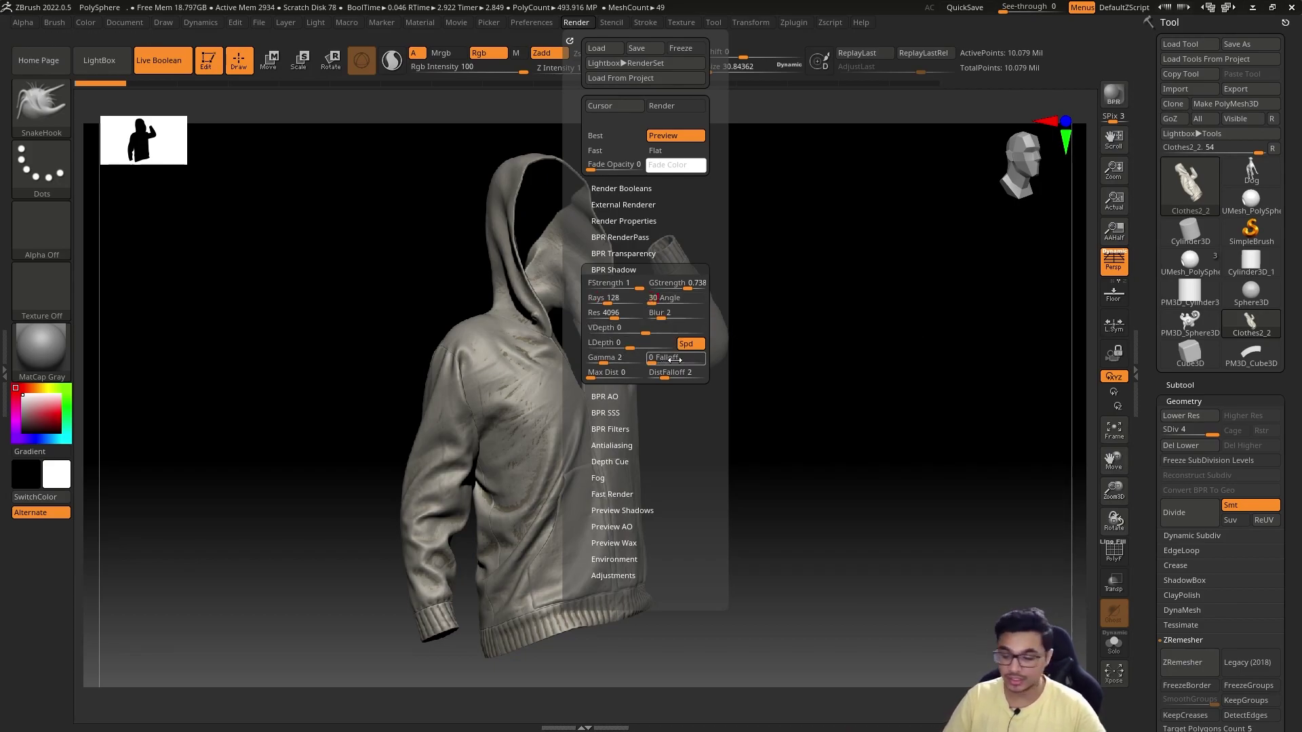
key("shift")
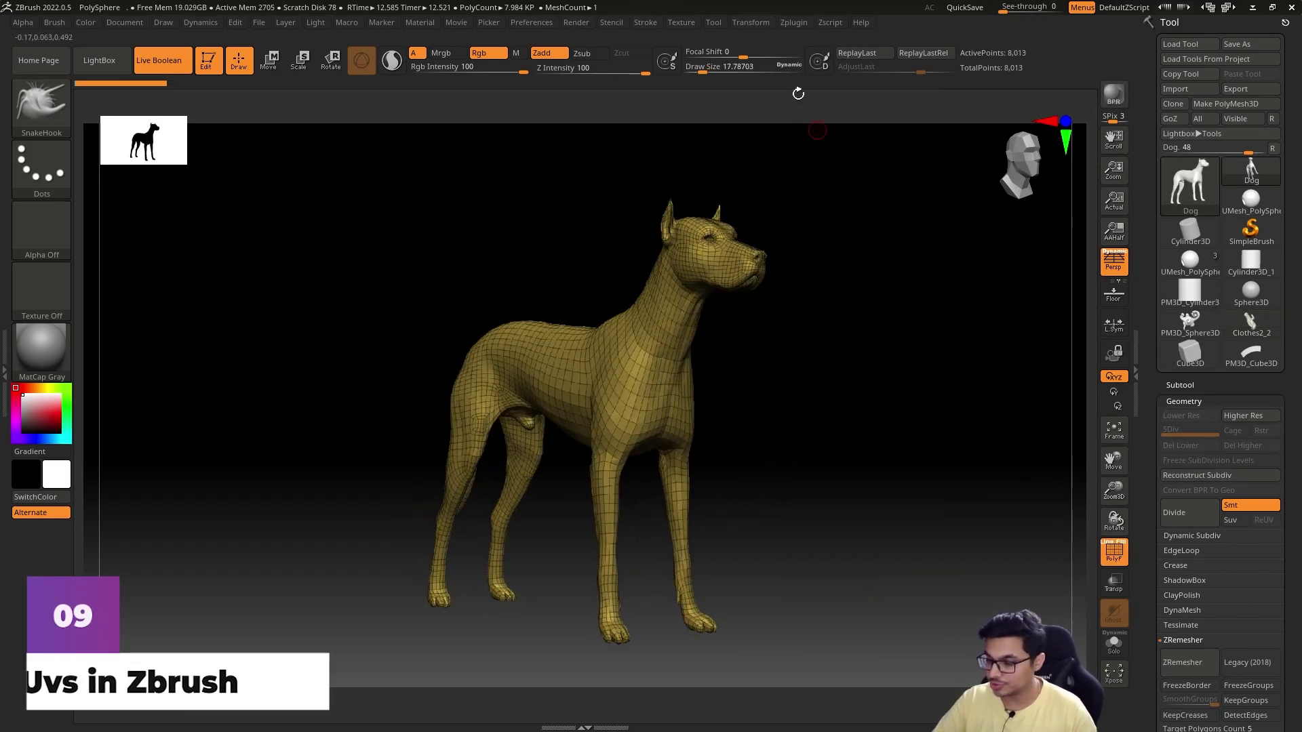
Unwrap the dog with UV Master using Symmetry, and flatten it to show the UV layout.
left_click(749, 22)
mouse_move(803, 24)
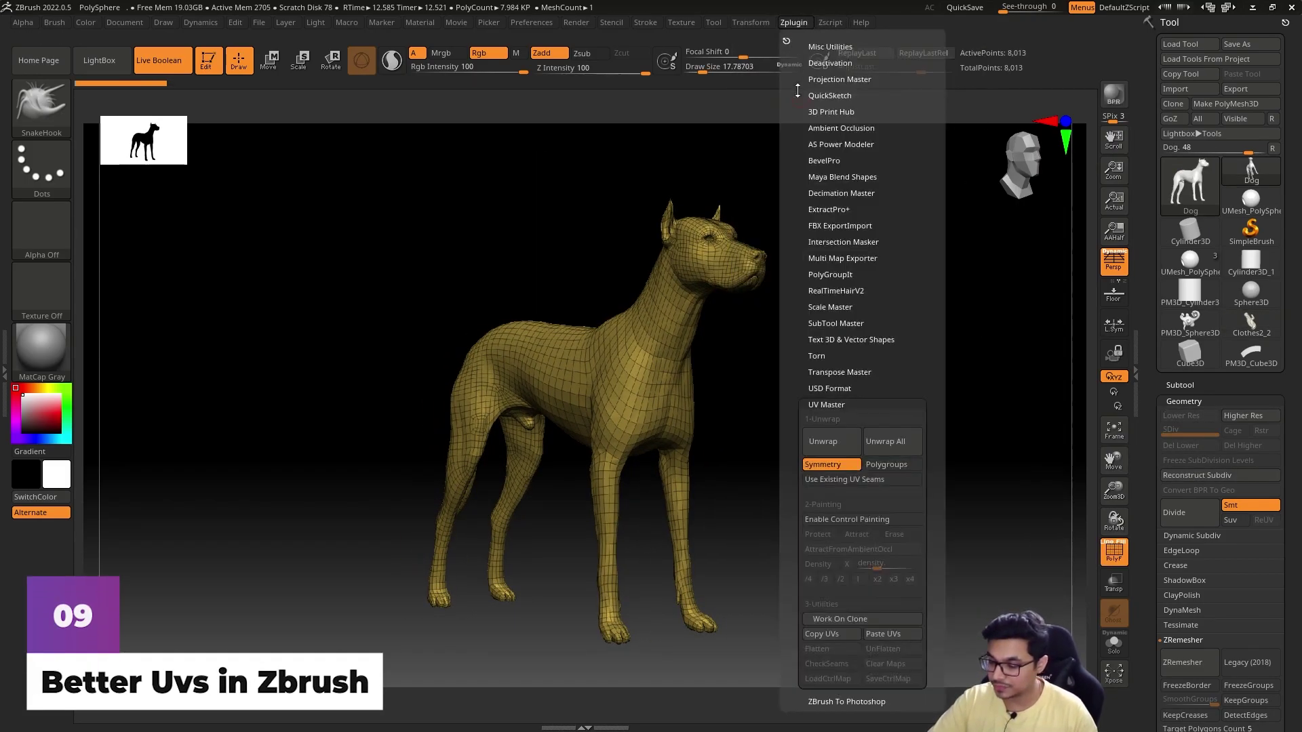
left_click(842, 447)
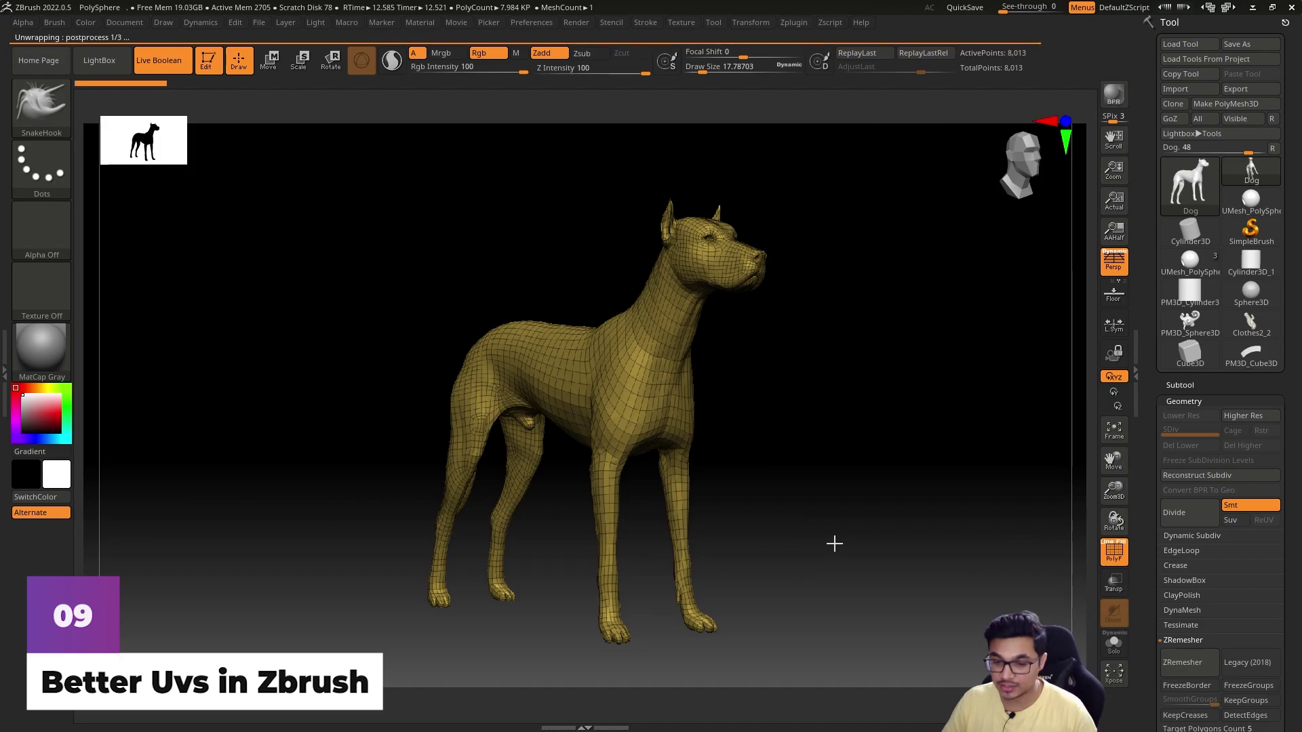
left_click(794, 22)
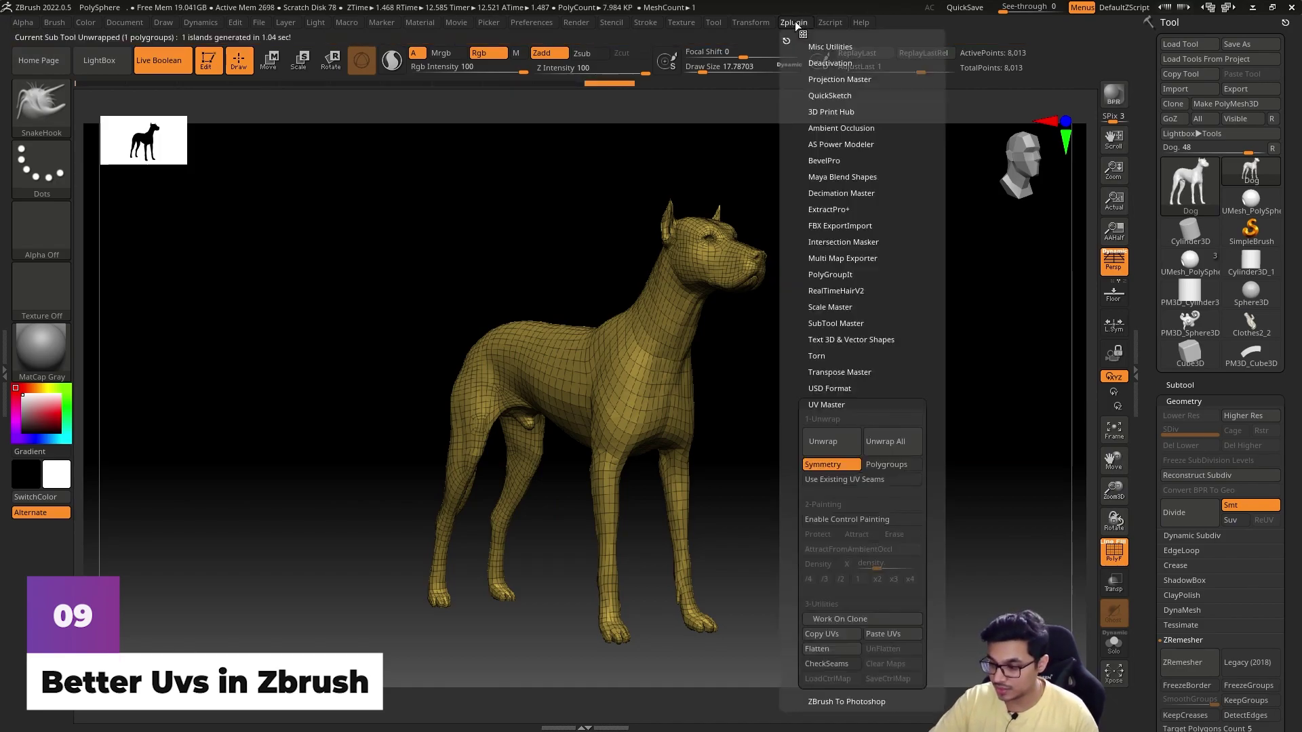
left_click(839, 649)
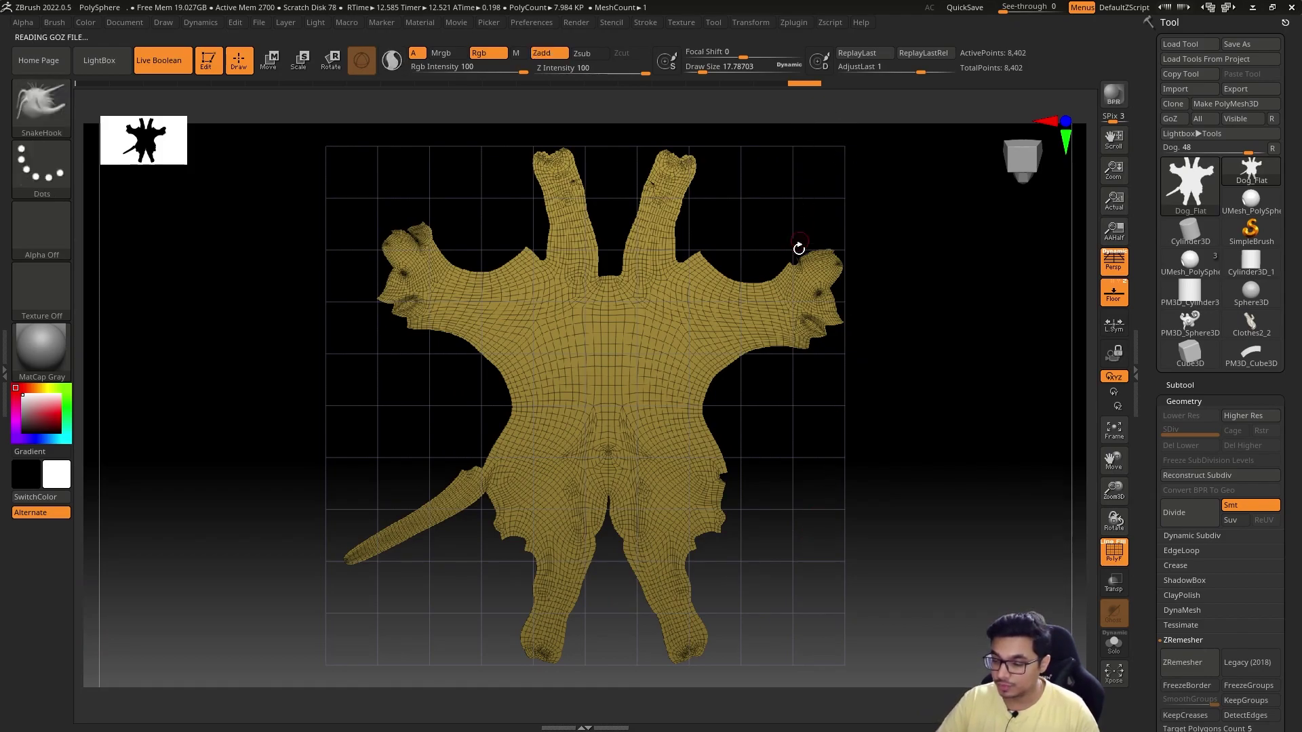
Unflatten the dog back to its 3D form and raise the draw size to about 53.1.
left_click(746, 22)
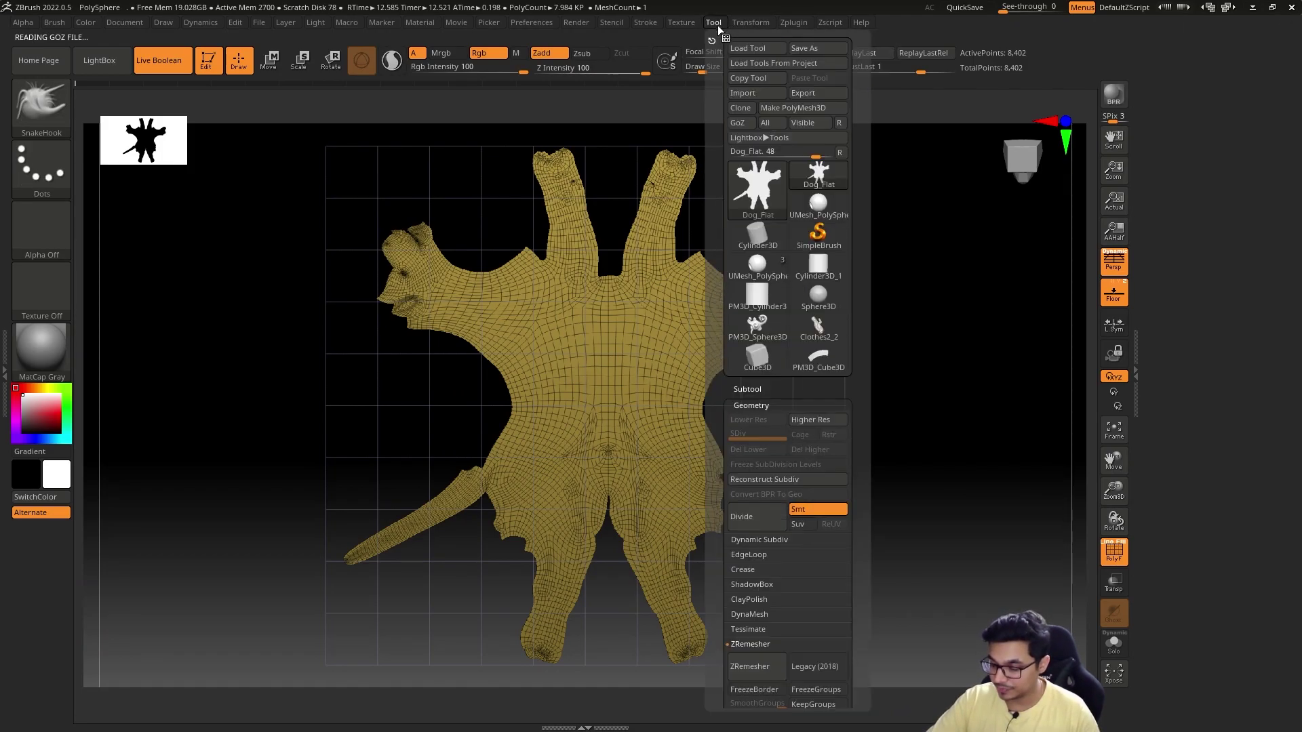
left_click(793, 23)
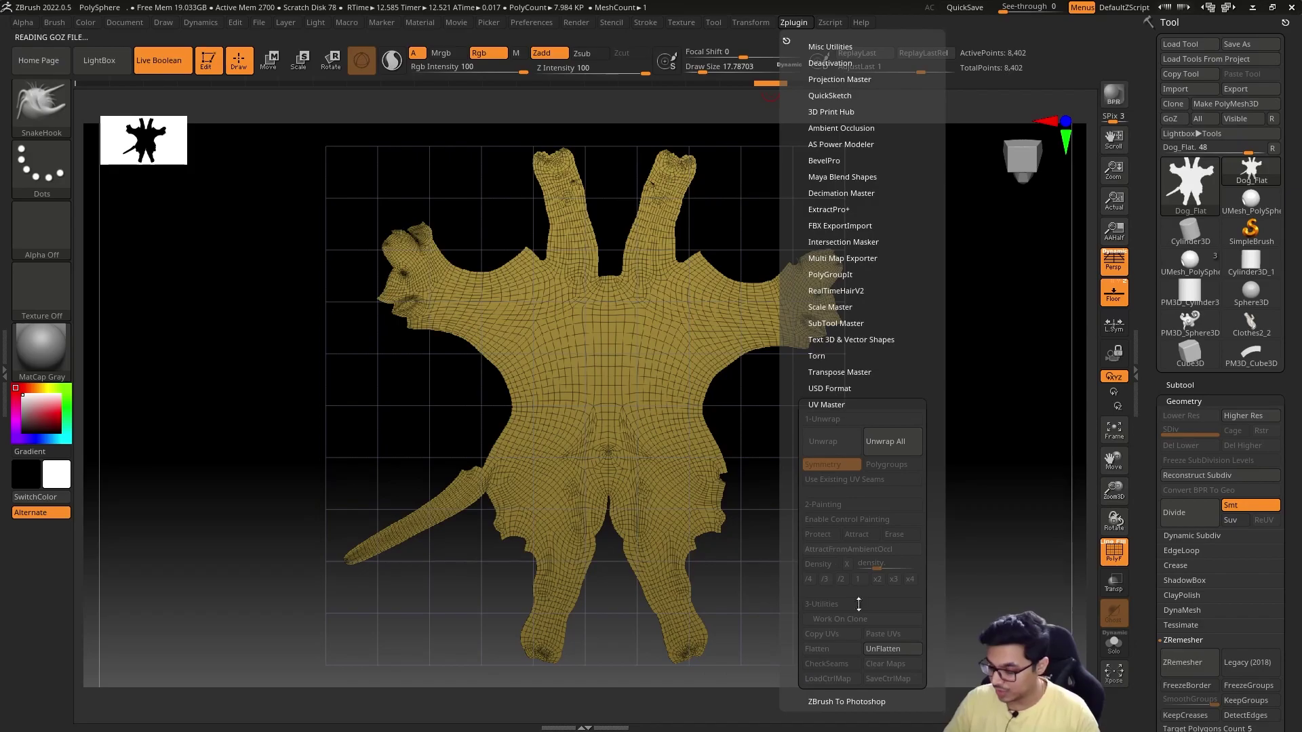
left_click(884, 649)
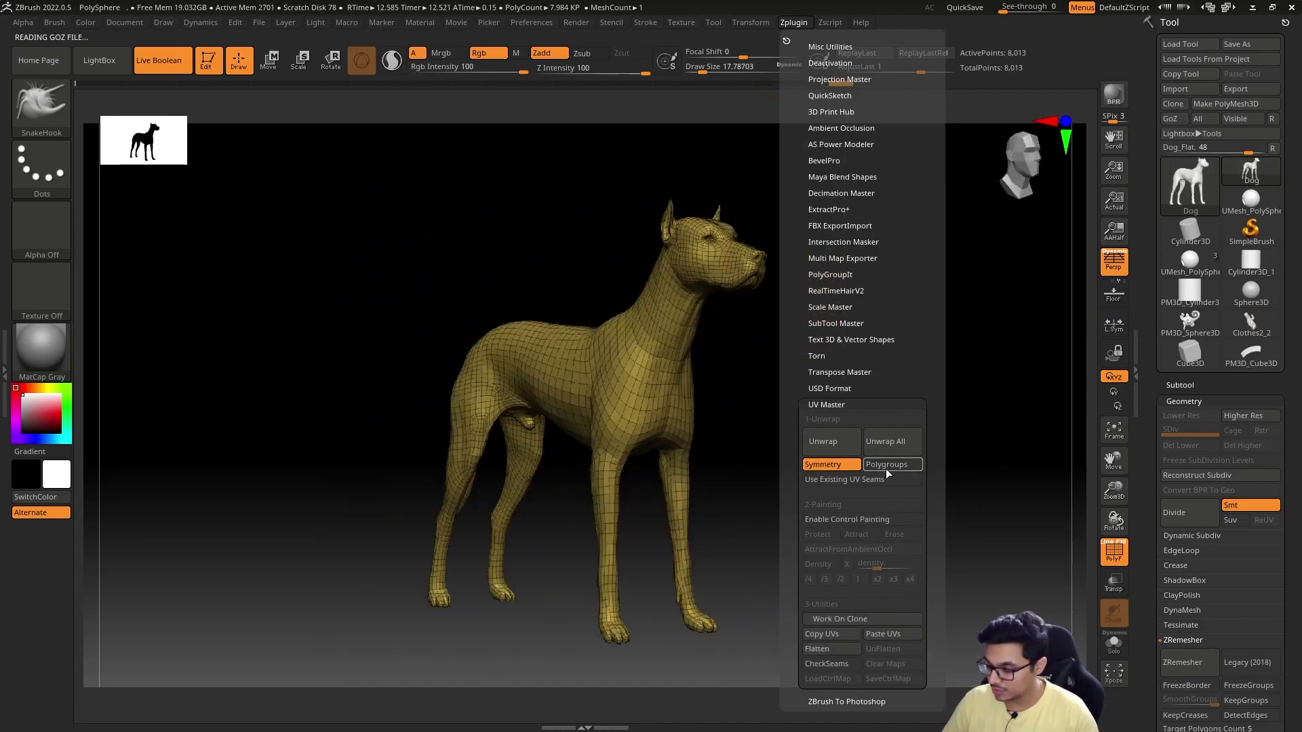
key("s")
left_click(795, 343)
left_click_drag(777, 342, 814, 340)
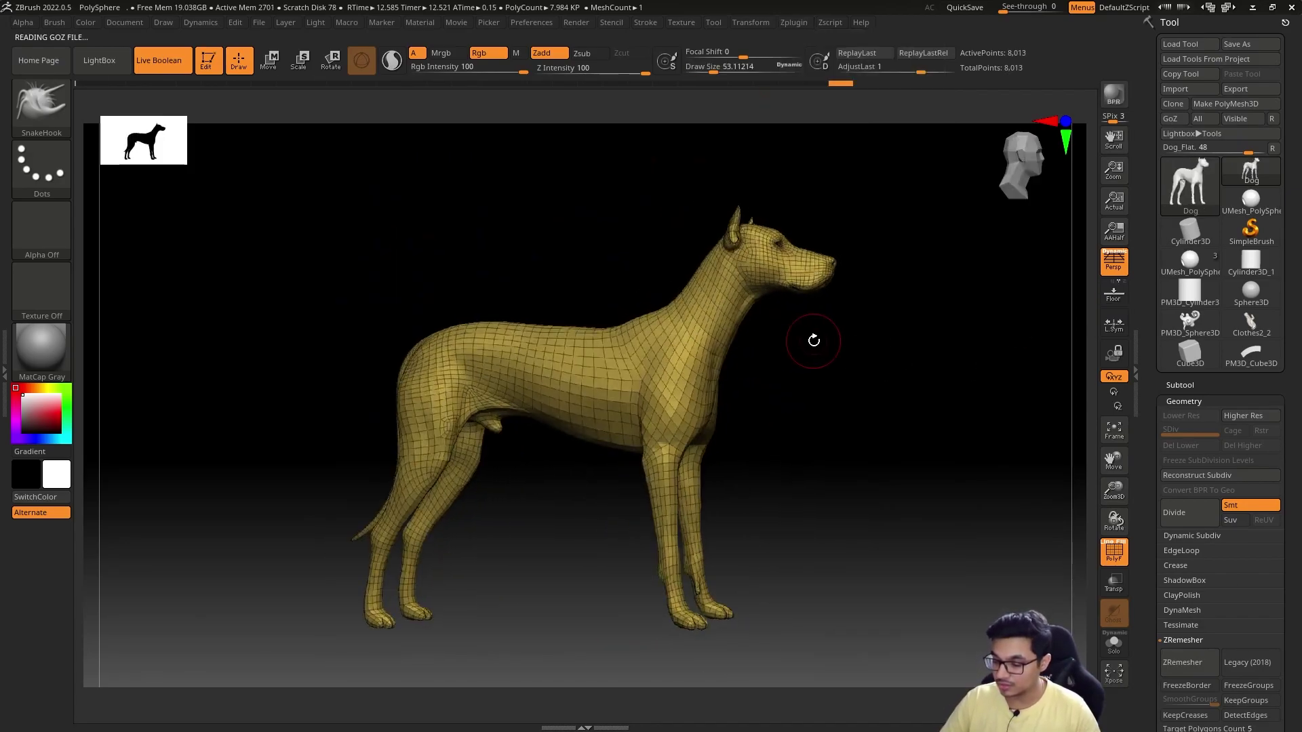
Mask the dog's head and neck, a hind leg and a front leg to give them separate polygroups.
left_click_drag(863, 181, 695, 379, "ctrl")
mouse_move(750, 448)
left_mouse_down()
mouse_move(776, 491)
mouse_move(766, 478)
mouse_move(800, 379)
left_mouse_up()
left_click_drag(538, 386, 456, 567, "ctrl")
left_click_drag(806, 434, 749, 434)
left_click_drag(730, 352, 685, 523, "ctrl")
Change the masking and selection brushes and assign another masked part of the dog its own polygroup.
left_click(41, 105, "ctrl")
left_click(608, 178, "ctrl")
mouse_move(759, 417)
left_mouse_down()
mouse_move(778, 427)
mouse_move(753, 424)
left_mouse_up()
left_click_drag(705, 339, 667, 352, "ctrl")
left_click(41, 105, "ctrl+shift")
left_click(603, 166, "ctrl+shift")
key("ctrl+w")
left_click(715, 435, "ctrl+shift")
mouse_move(714, 436)
left_mouse_down()
mouse_move(733, 442)
mouse_move(773, 271)
left_mouse_up()
Mask the remaining leg and tail areas of the dog and turn them into separate polygroups.
key("w")
left_click_drag(453, 313, 427, 334, "ctrl")
key("ctrl+w")
key("ctrl+z")
left_click(590, 502, "ctrl")
key("ctrl+w")
mouse_move(653, 570)
left_mouse_down()
mouse_move(834, 419)
mouse_move(791, 438)
left_mouse_up()
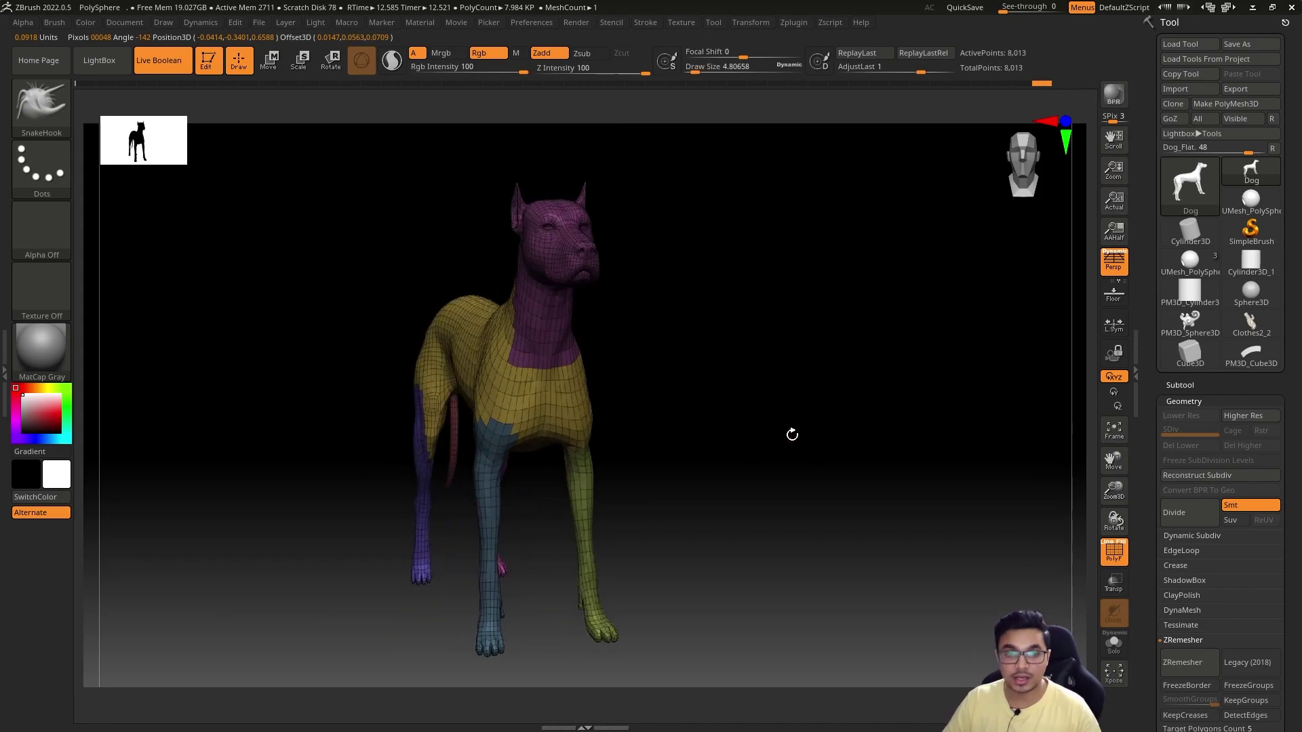
Unwrap the dog in UV Master with Symmetry and Polygroups enabled, and flatten it to show the UV islands.
left_click(794, 23)
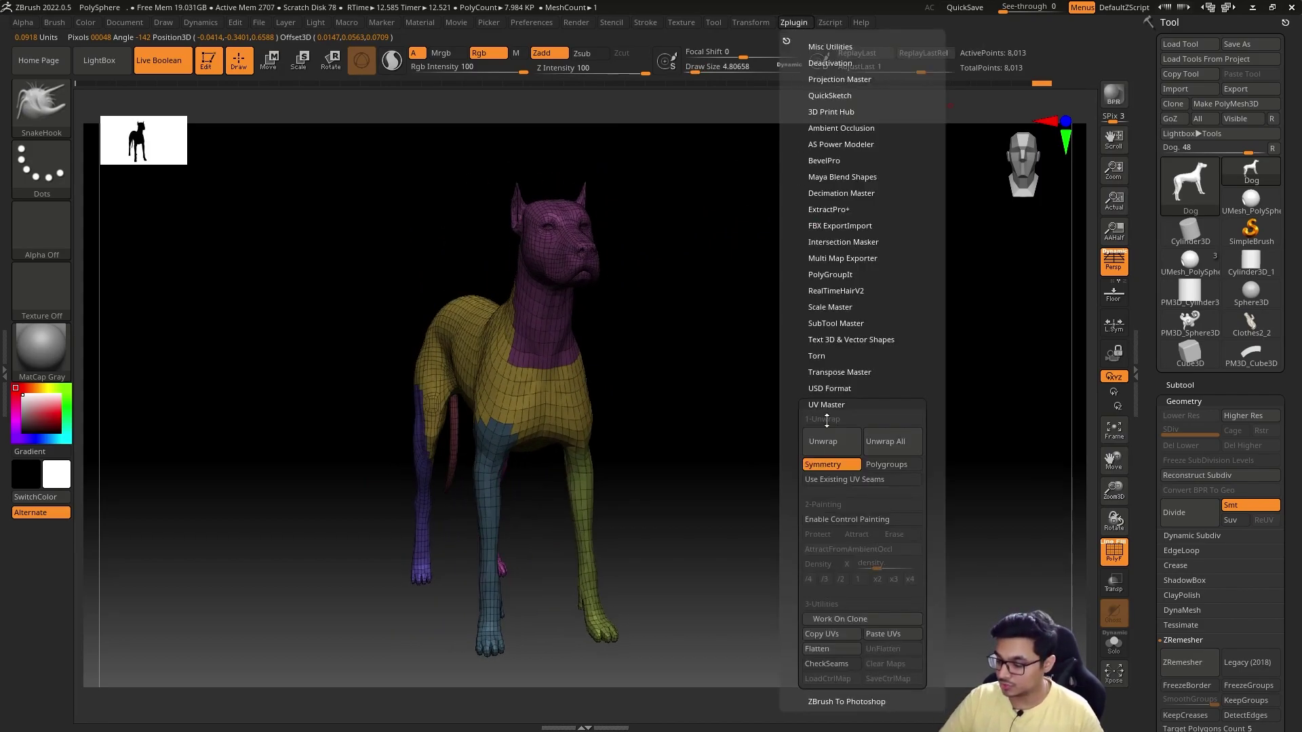
left_click(848, 450)
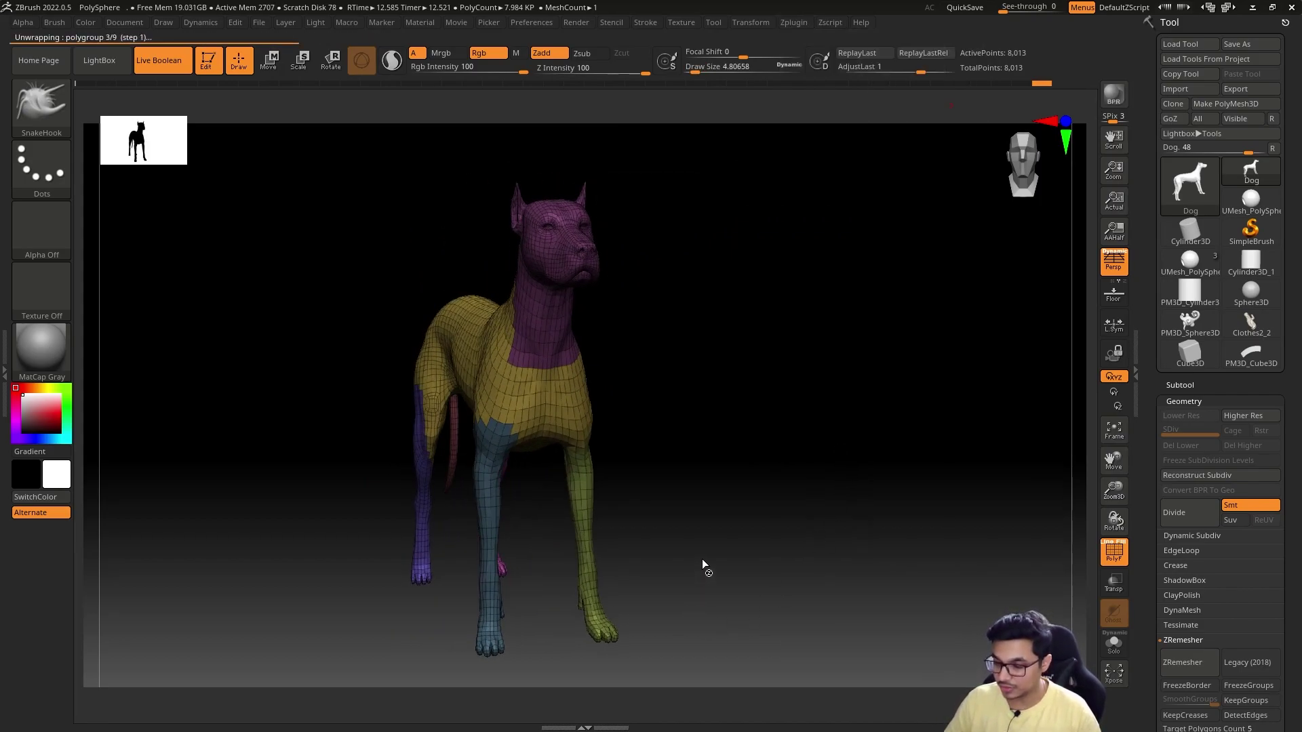
left_click(797, 25)
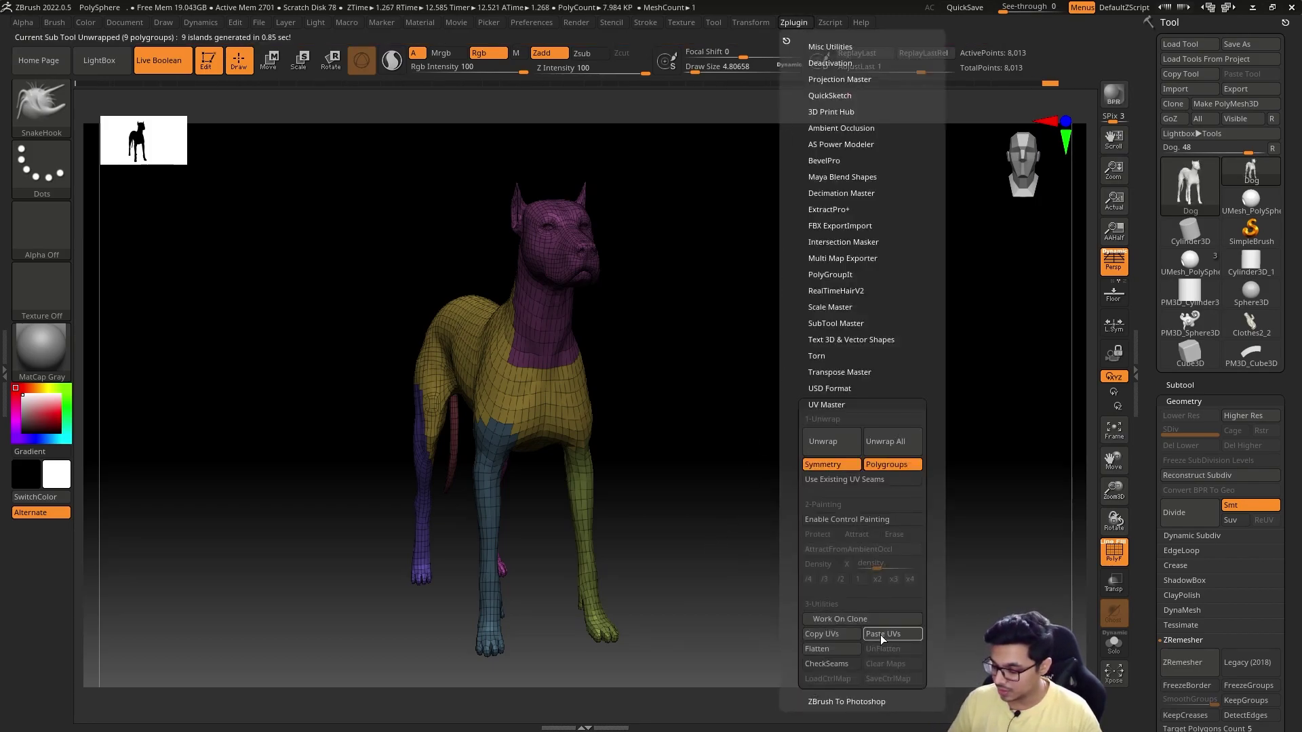
left_click(817, 649)
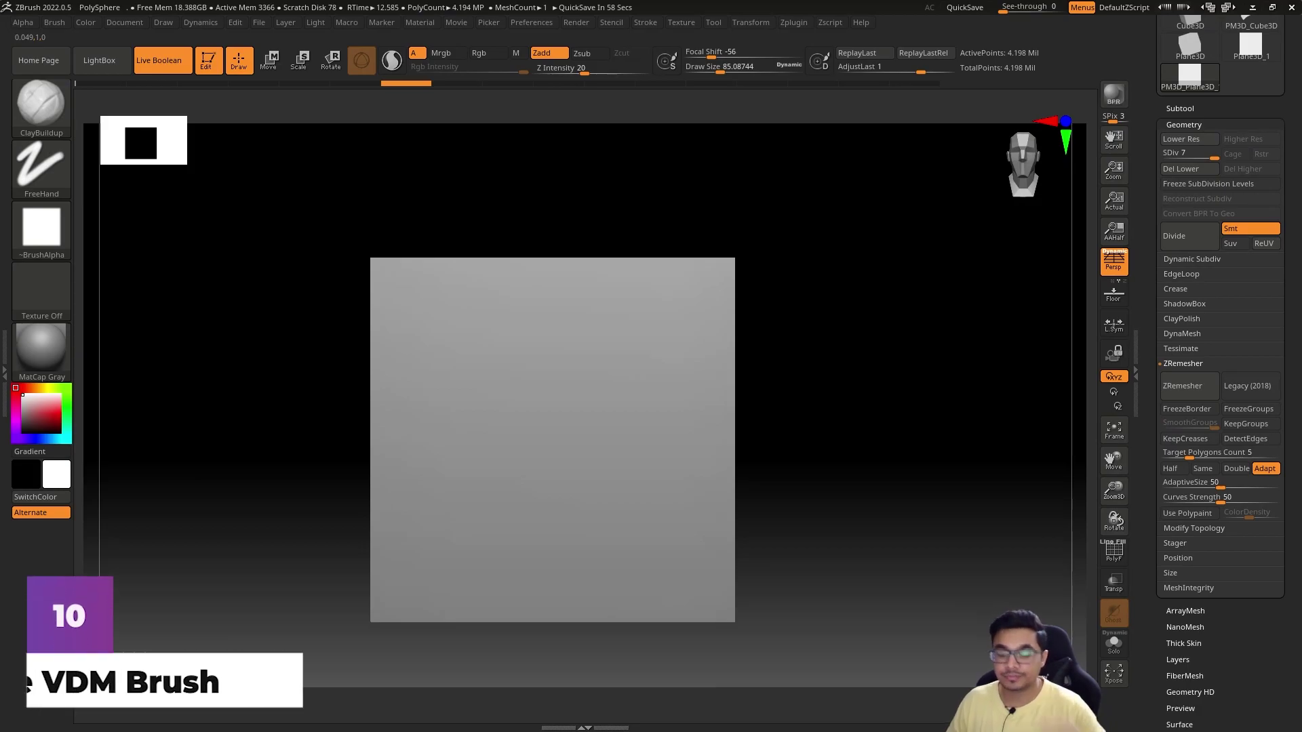
Sculpt symmetrical upper and lower lips in the middle of the subdivided plane with the ClayBuildup brush.
left_click_drag(863, 446, 870, 444, "shift")
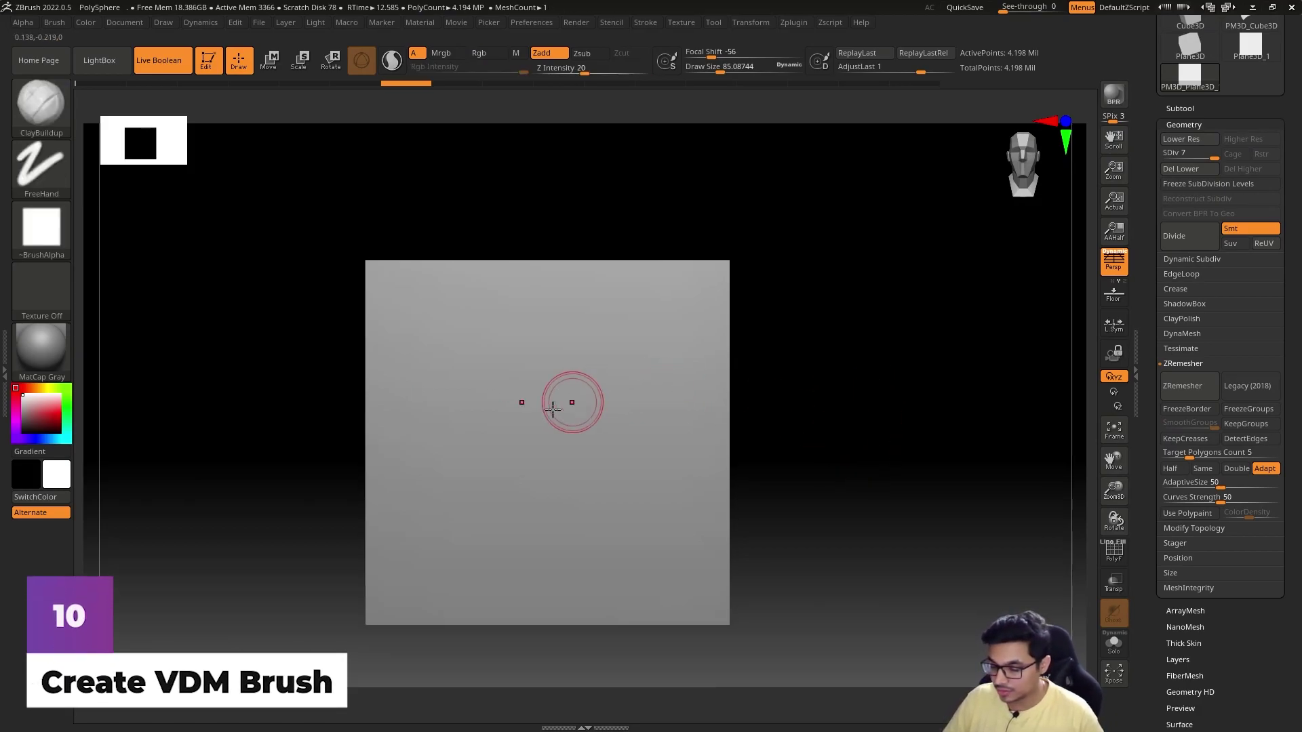
left_click_drag(546, 404, 661, 399)
left_click_drag(540, 425, 619, 434)
mouse_move(482, 433)
left_mouse_down()
mouse_move(546, 444)
mouse_move(556, 434)
mouse_move(483, 405)
mouse_move(548, 400)
mouse_move(638, 422)
left_mouse_up()
Smooth the lips at subdivision level 4 and build up the philtrum above the upper lip.
key("shift+d")
key("shift+d")
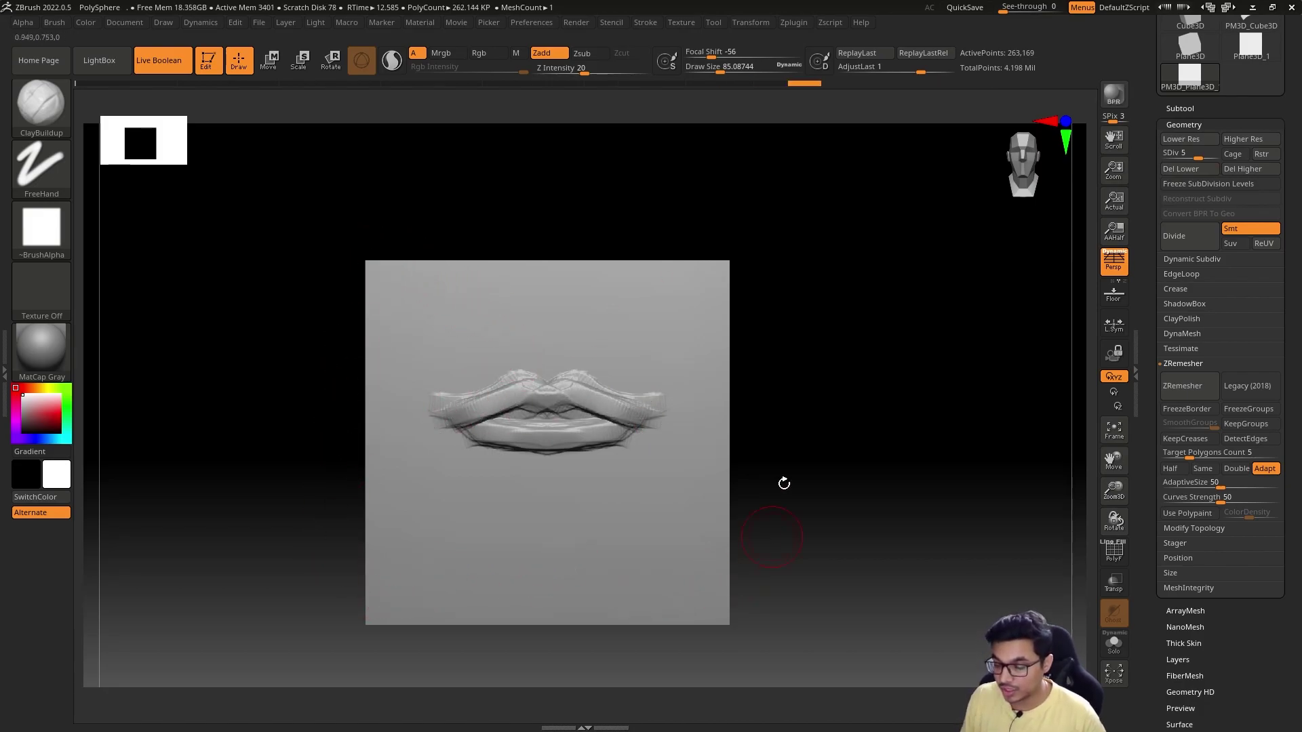
key("bracketleft")
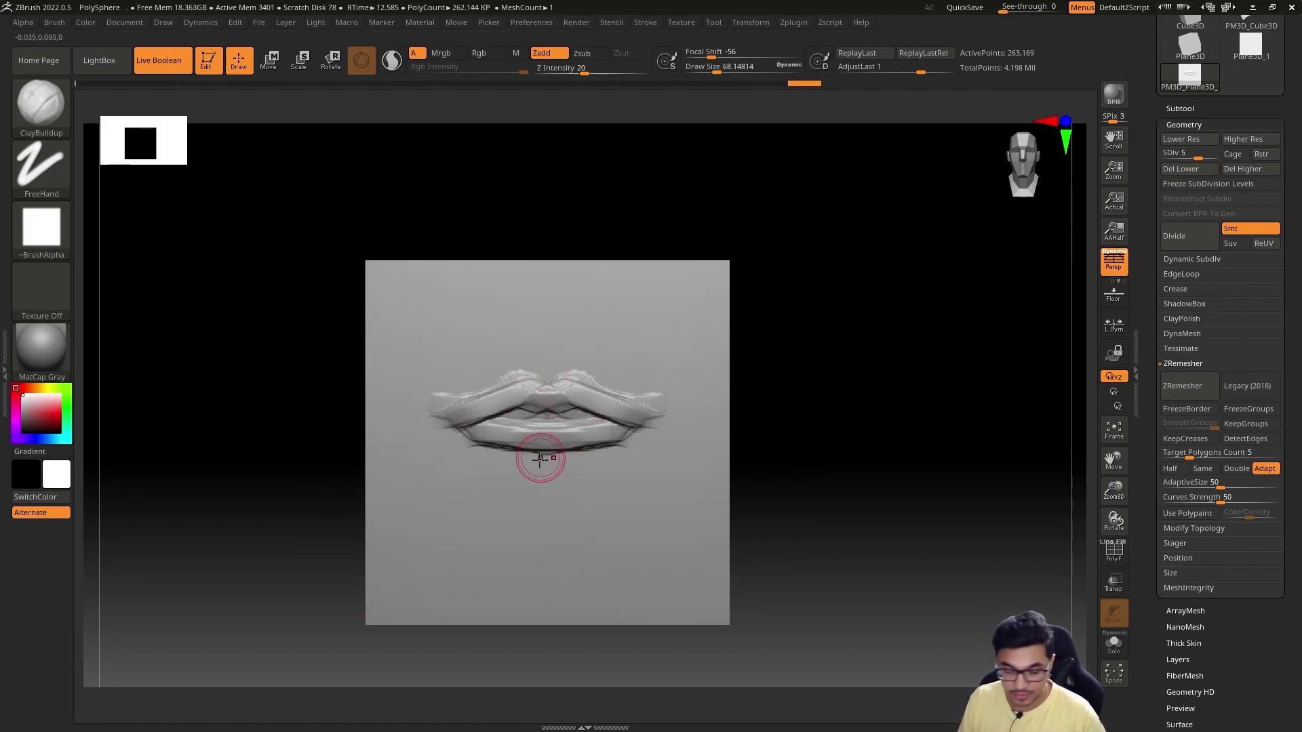
key("shift+d")
key("shift+d")
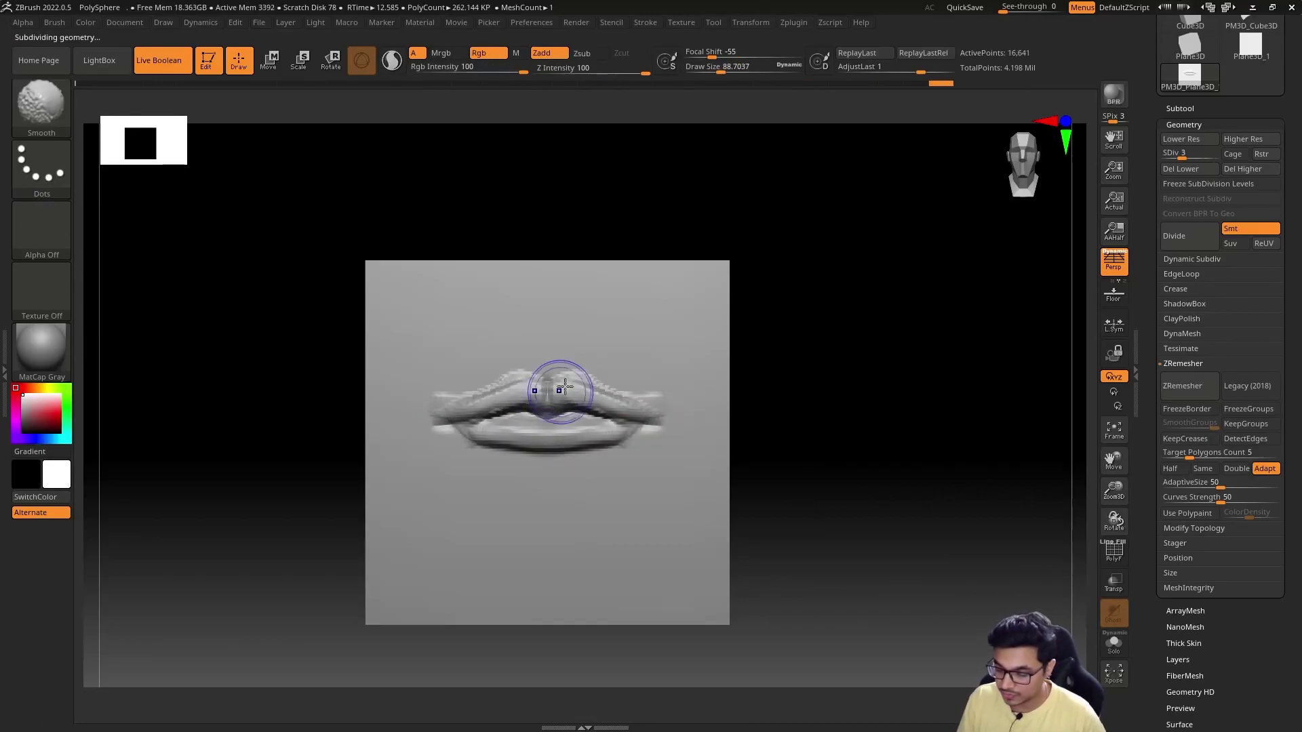
key("d")
left_click_drag(583, 445, 573, 467, "shift")
mouse_move(547, 394)
left_mouse_down()
mouse_move(546, 356)
mouse_move(570, 383)
mouse_move(580, 369)
left_mouse_up()
mouse_move(543, 333)
left_mouse_down()
mouse_move(522, 369)
mouse_move(538, 339)
left_mouse_up()
left_click_drag(539, 339, 520, 362, "shift")
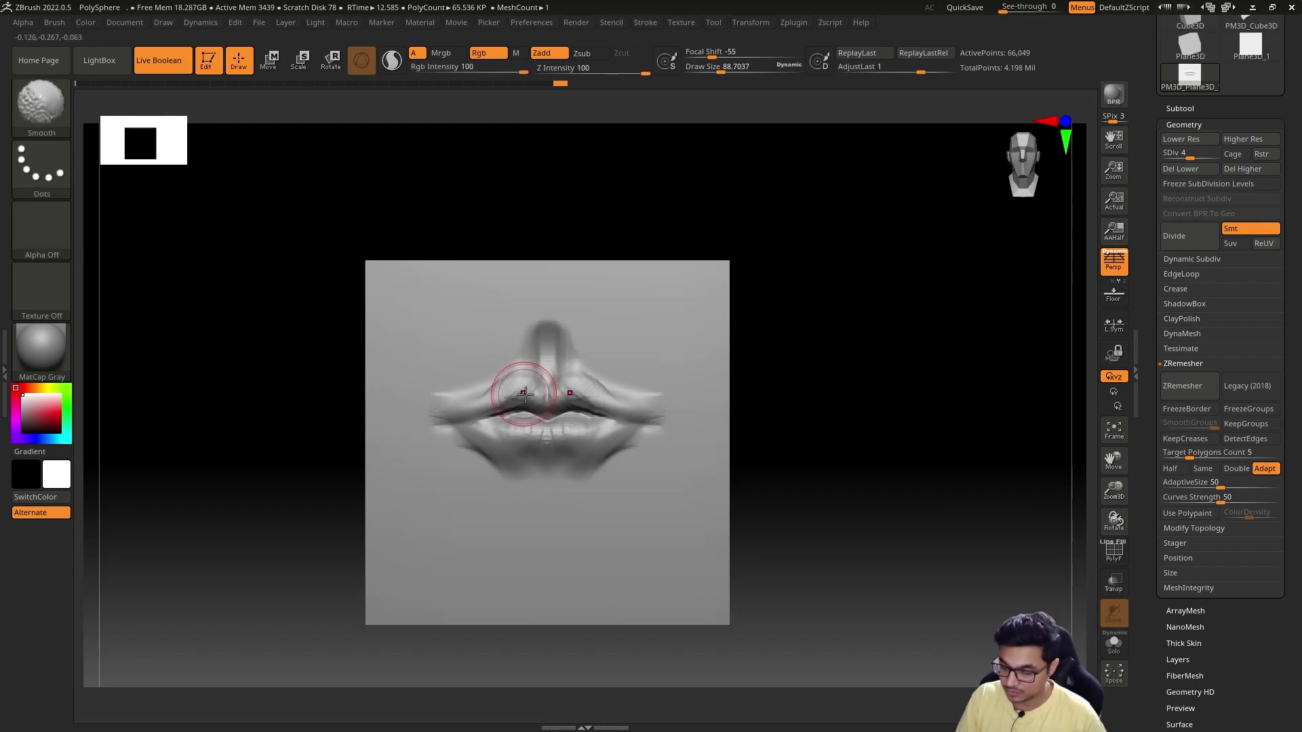
Carve the mouth crease and fine vertical lines into the lips with the DamStandard brush.
key("b")
key("d")
key("s")
right_click_drag(551, 519, 509, 502, "alt")
mouse_move(515, 405)
left_mouse_down()
mouse_move(622, 395)
mouse_move(583, 423)
mouse_move(509, 446)
left_mouse_up()
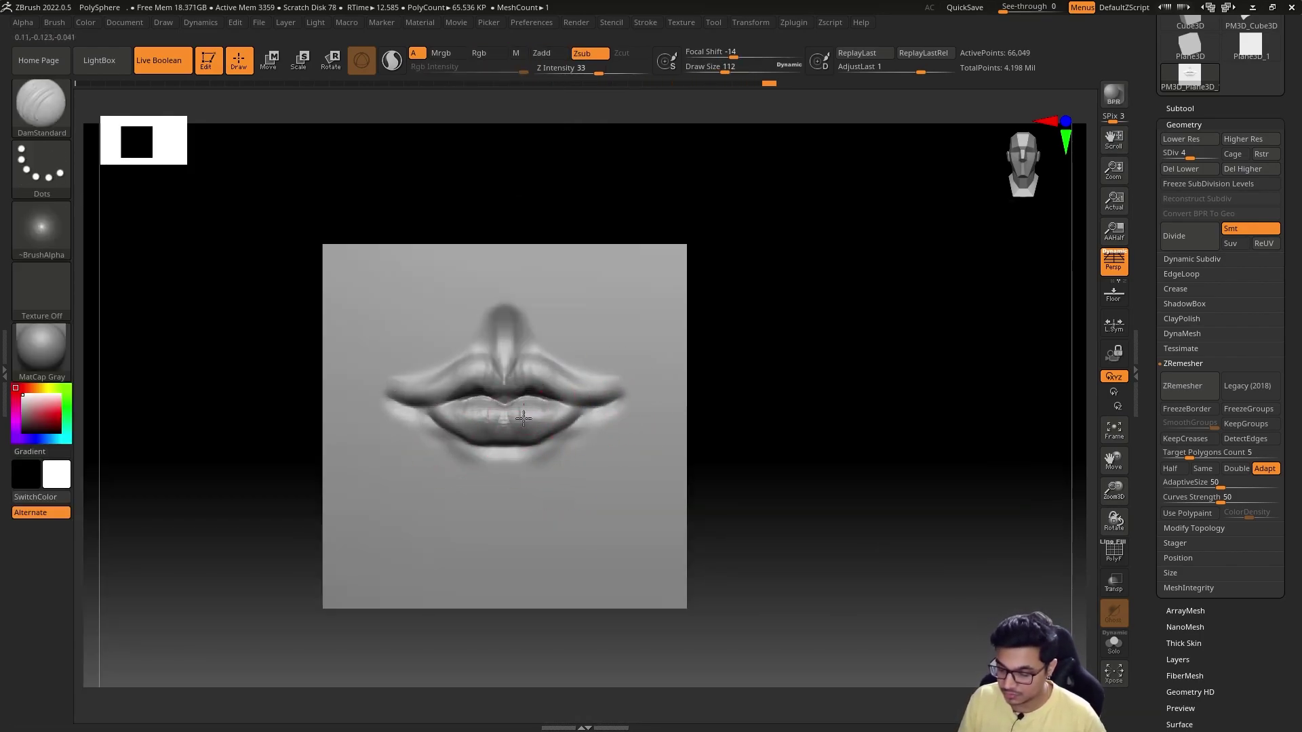
Select the ChiselCreature brush with its Ear2 alpha and keep the lips plane squared to the front view.
key("b")
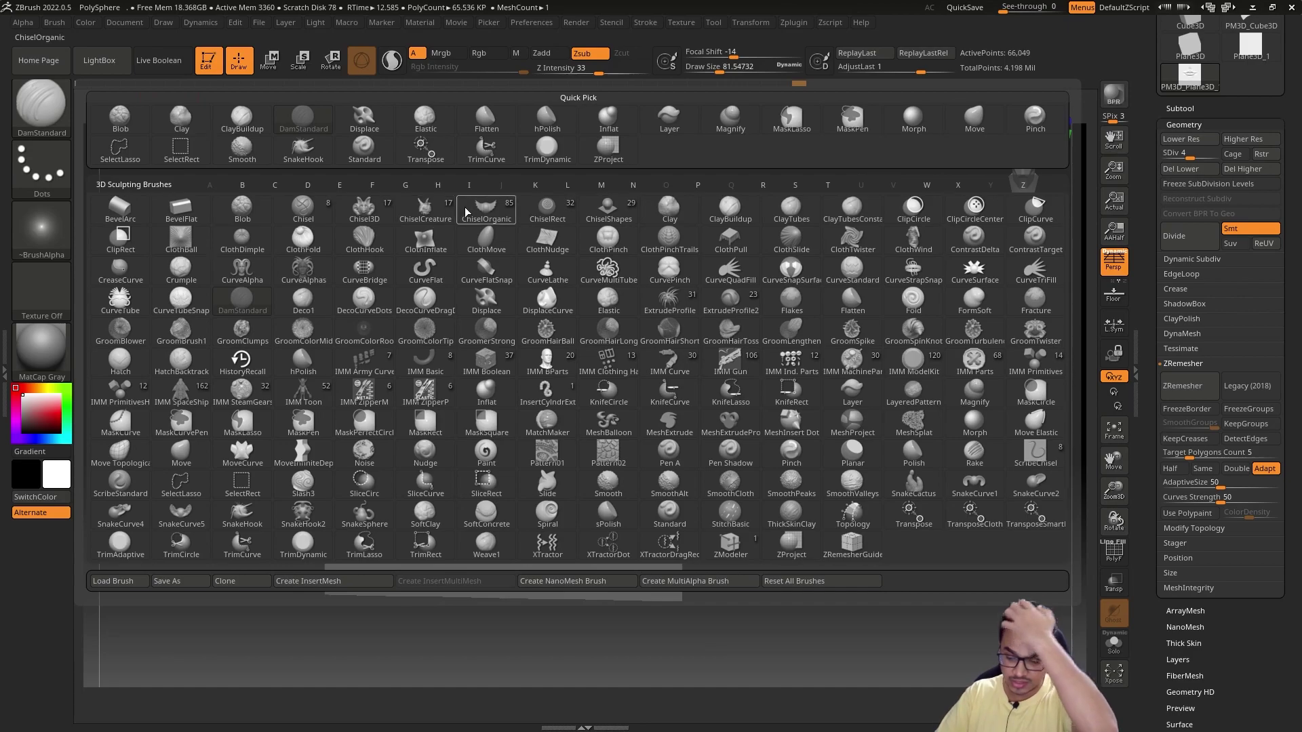
left_click(432, 213)
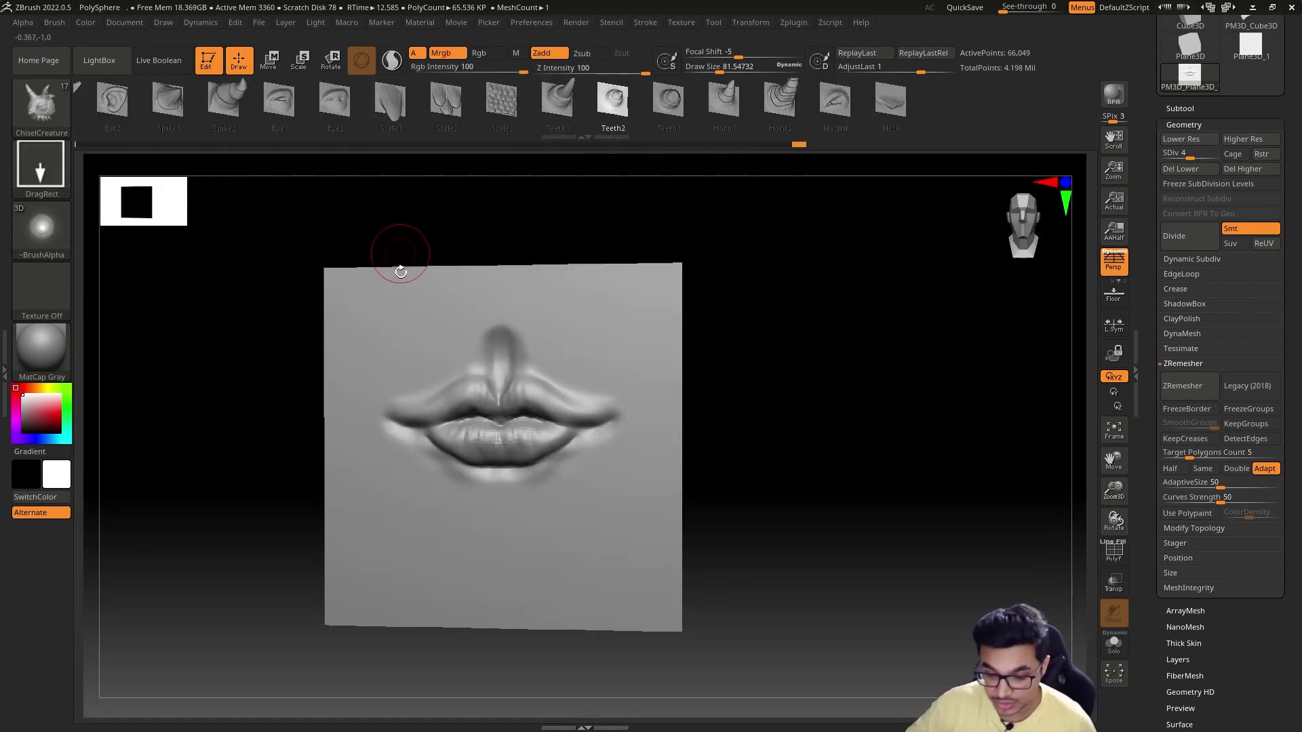
left_click_drag(747, 385, 755, 427, "shift")
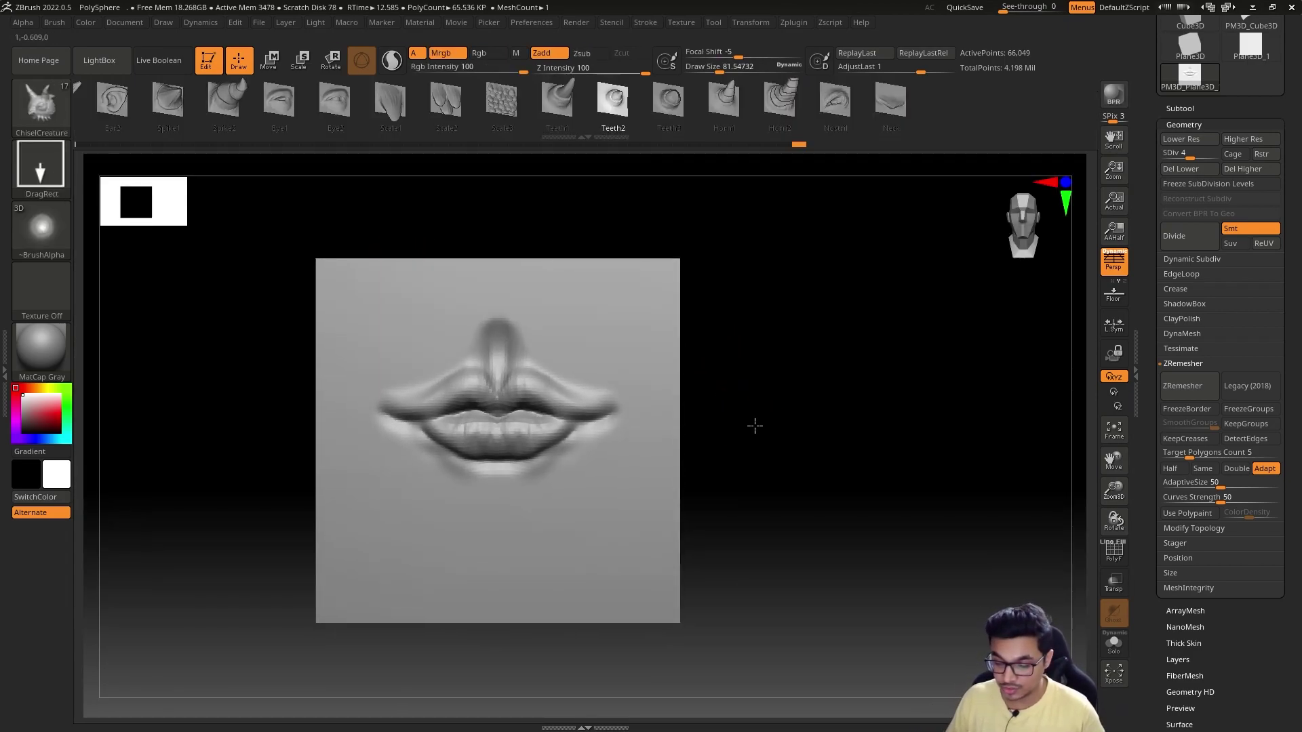
left_click(109, 125)
left_click(41, 105)
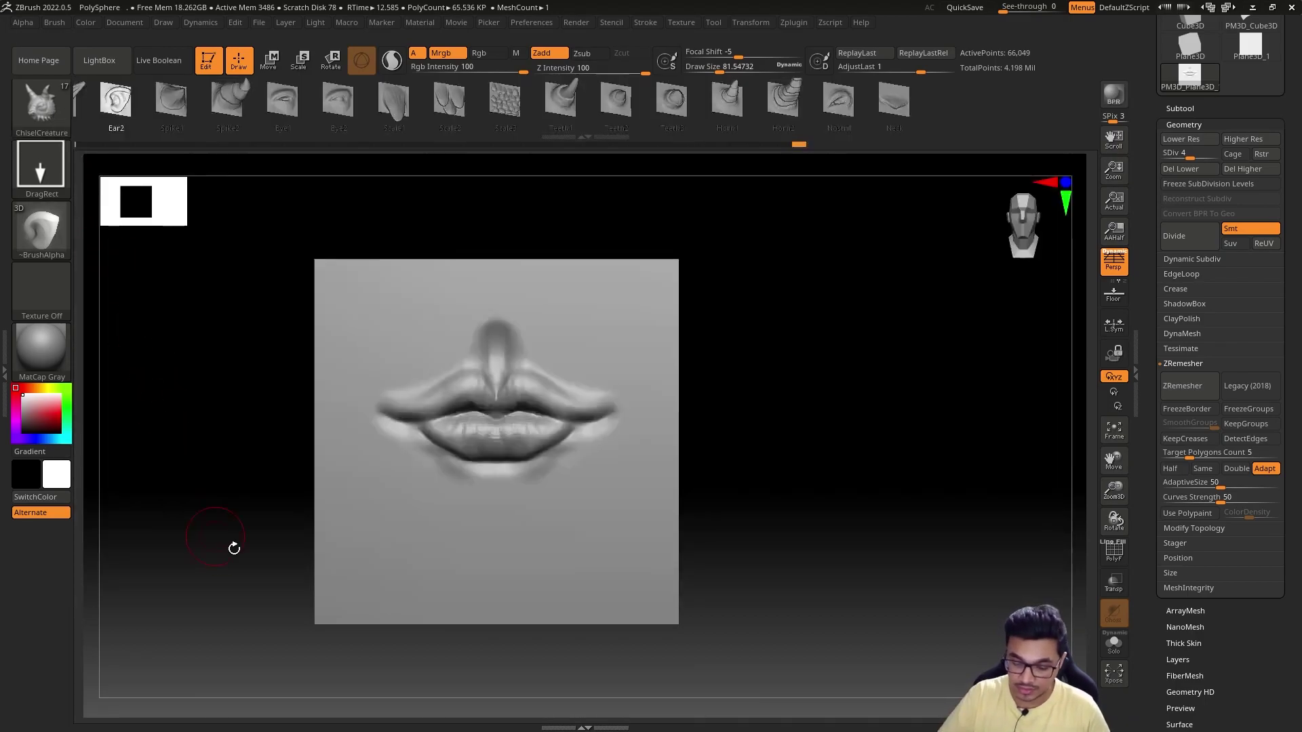
Create a MultiAlpha brush from the lips plane based on the ChiselCreature brush.
left_click(42, 112)
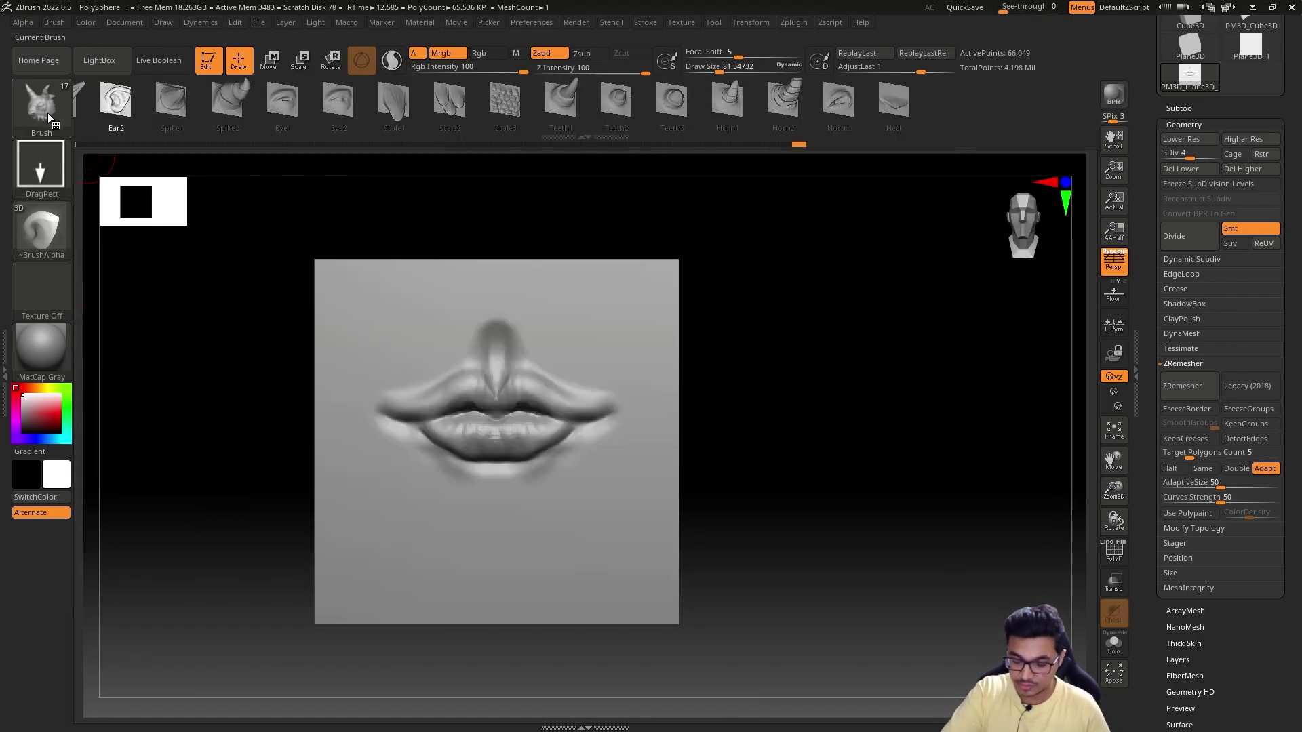
left_click(49, 118)
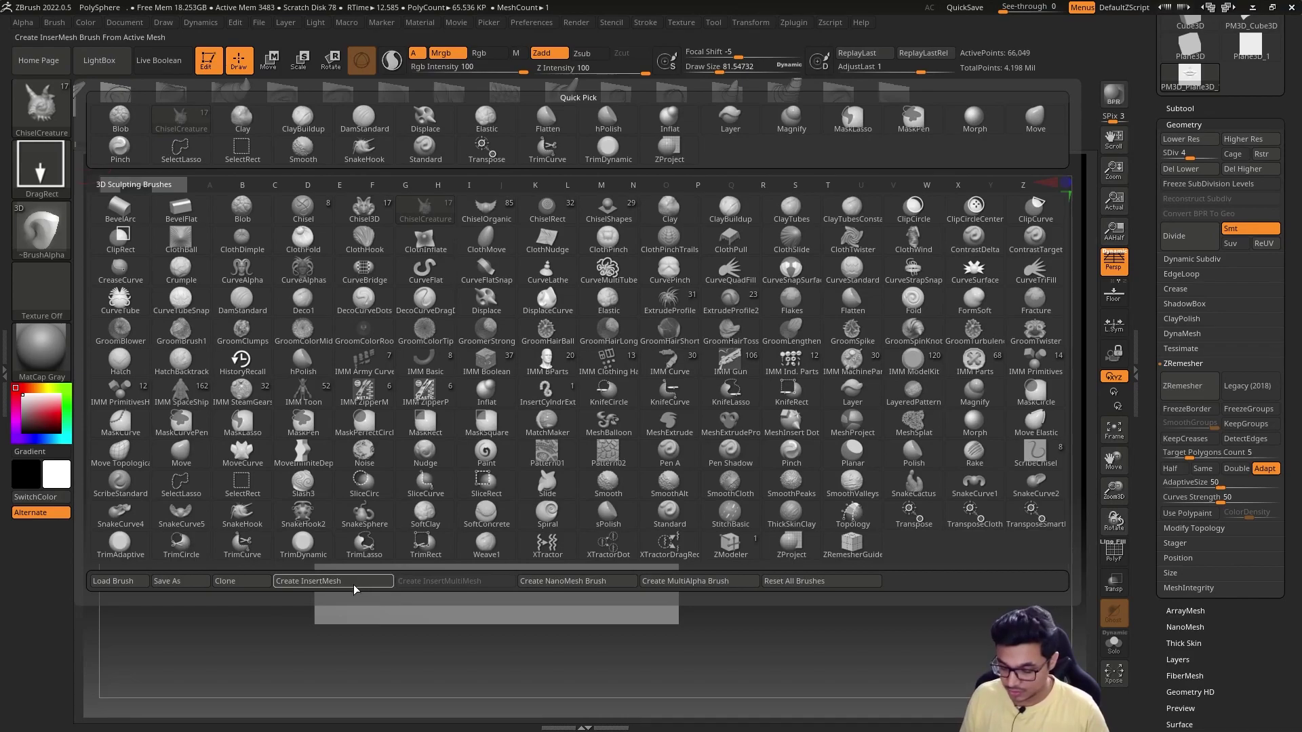
left_click(731, 584)
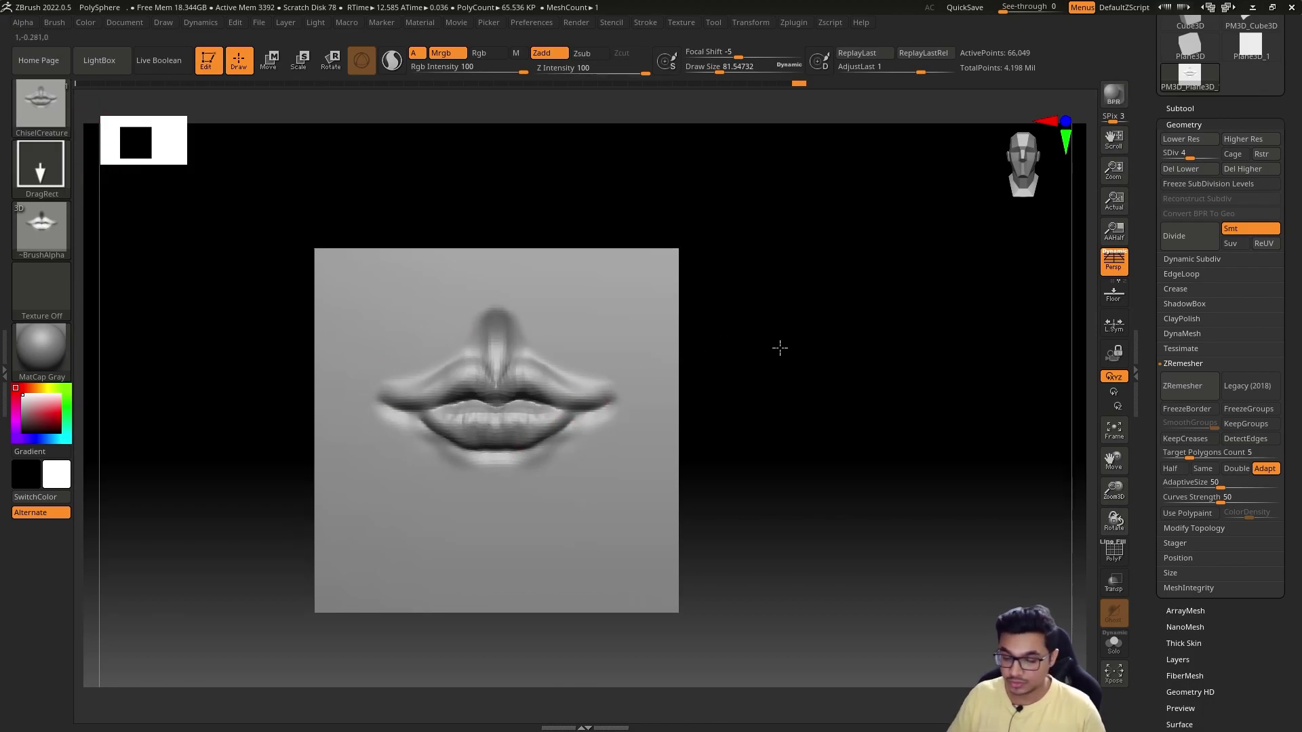
Save the new lips brush to the Desktop as a brush preset named Lips.
left_click(36, 107)
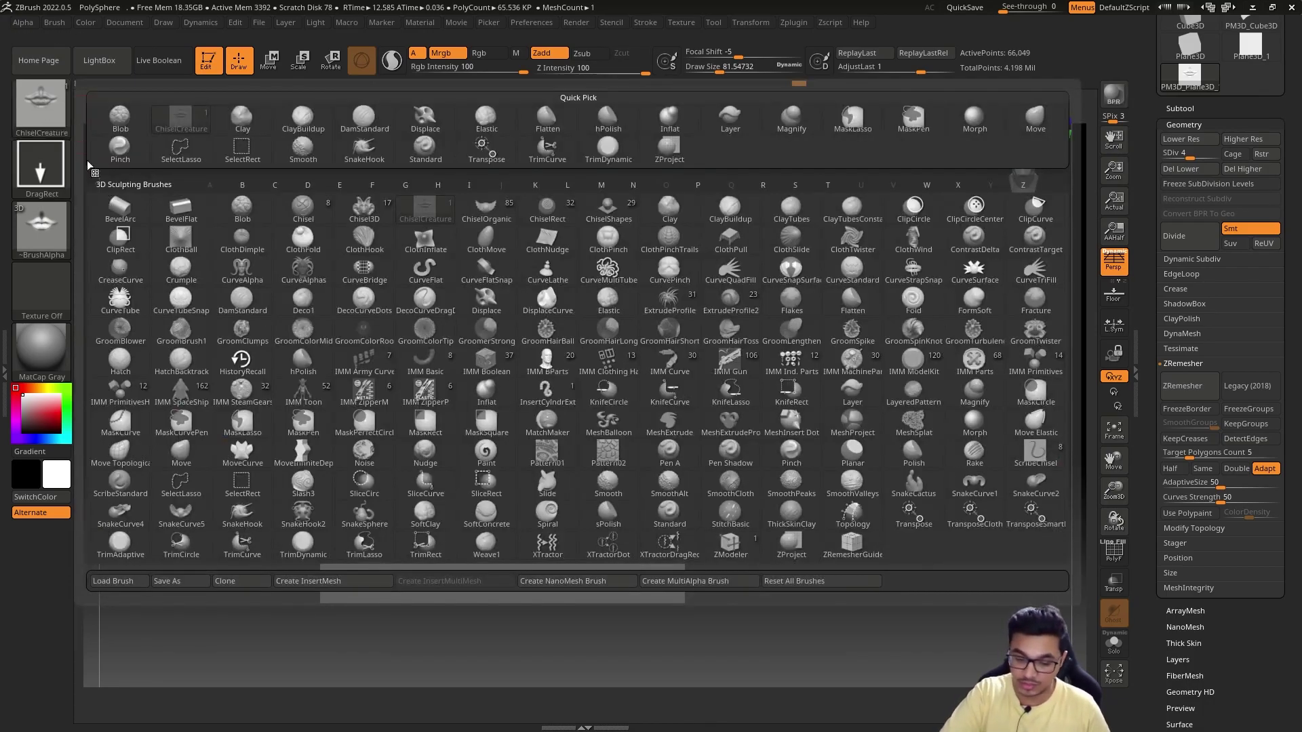
left_click(174, 587)
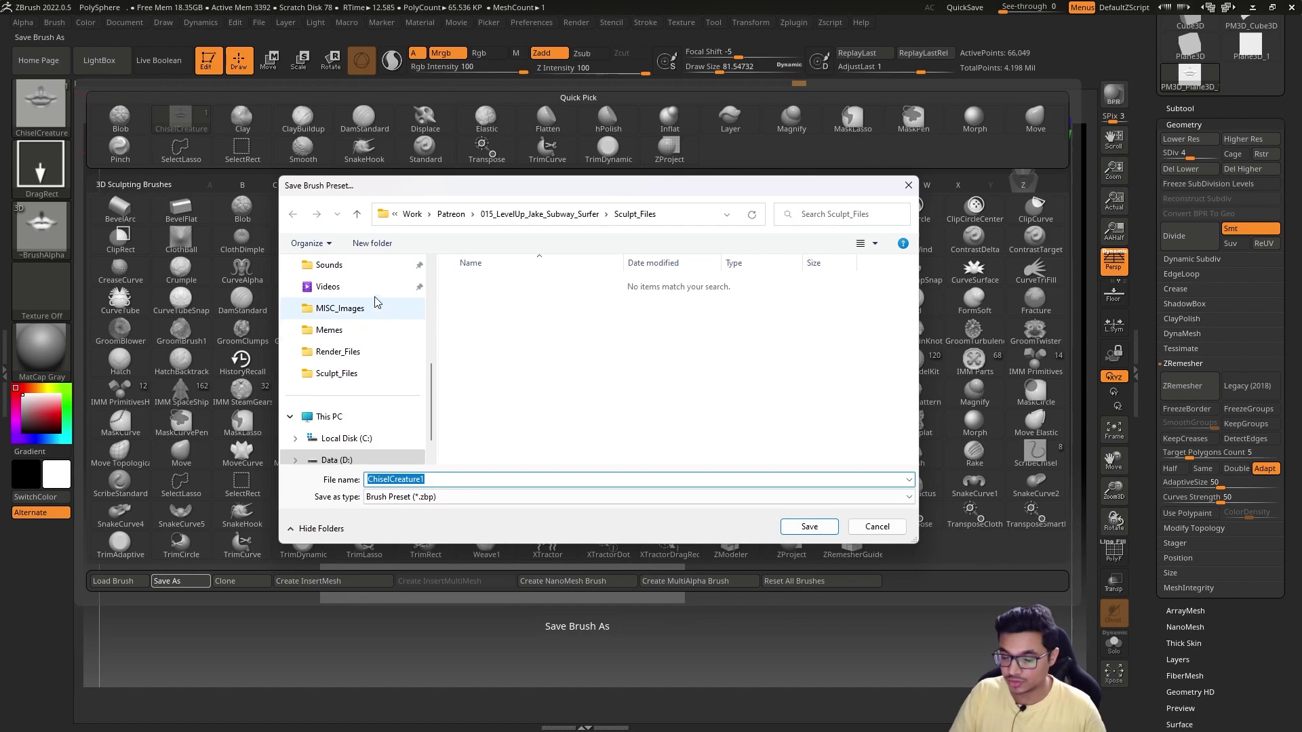
scroll(360, 353, "up", 5)
left_click(353, 309)
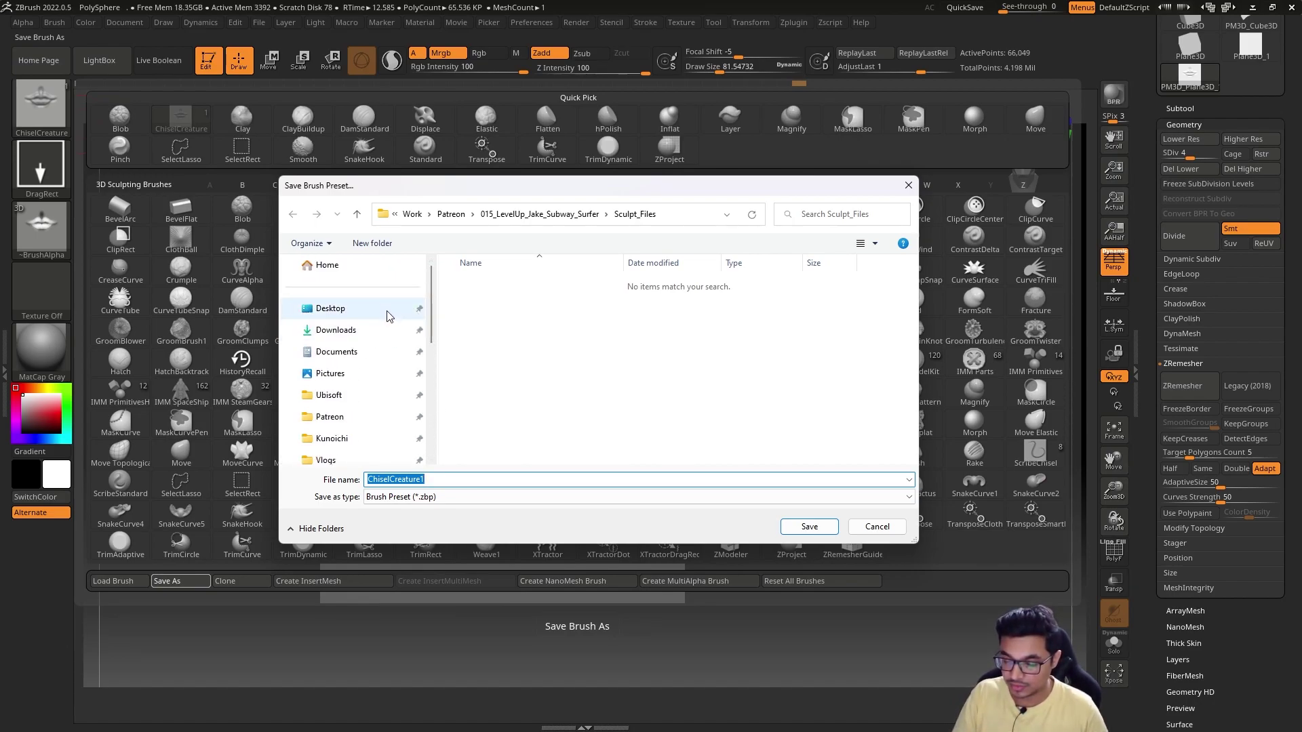
left_click(581, 481)
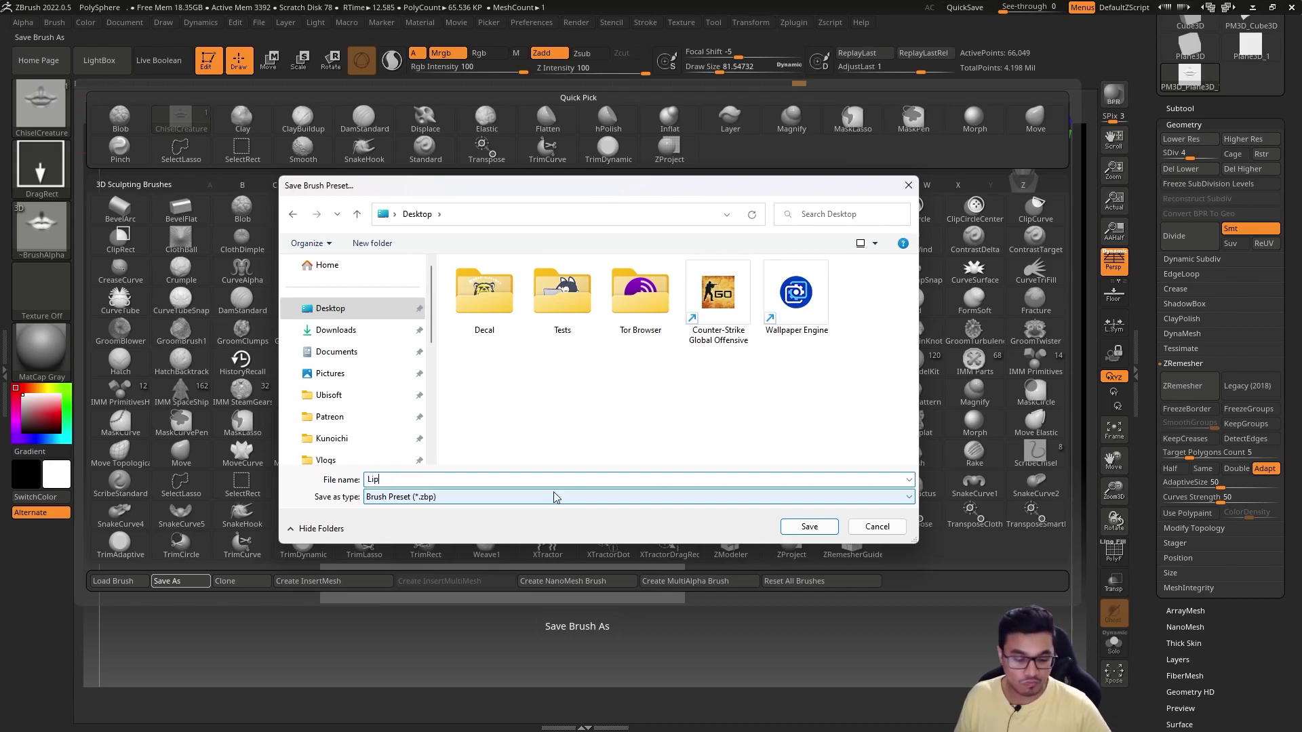
key("Return")
left_click(60, 114)
key("b")
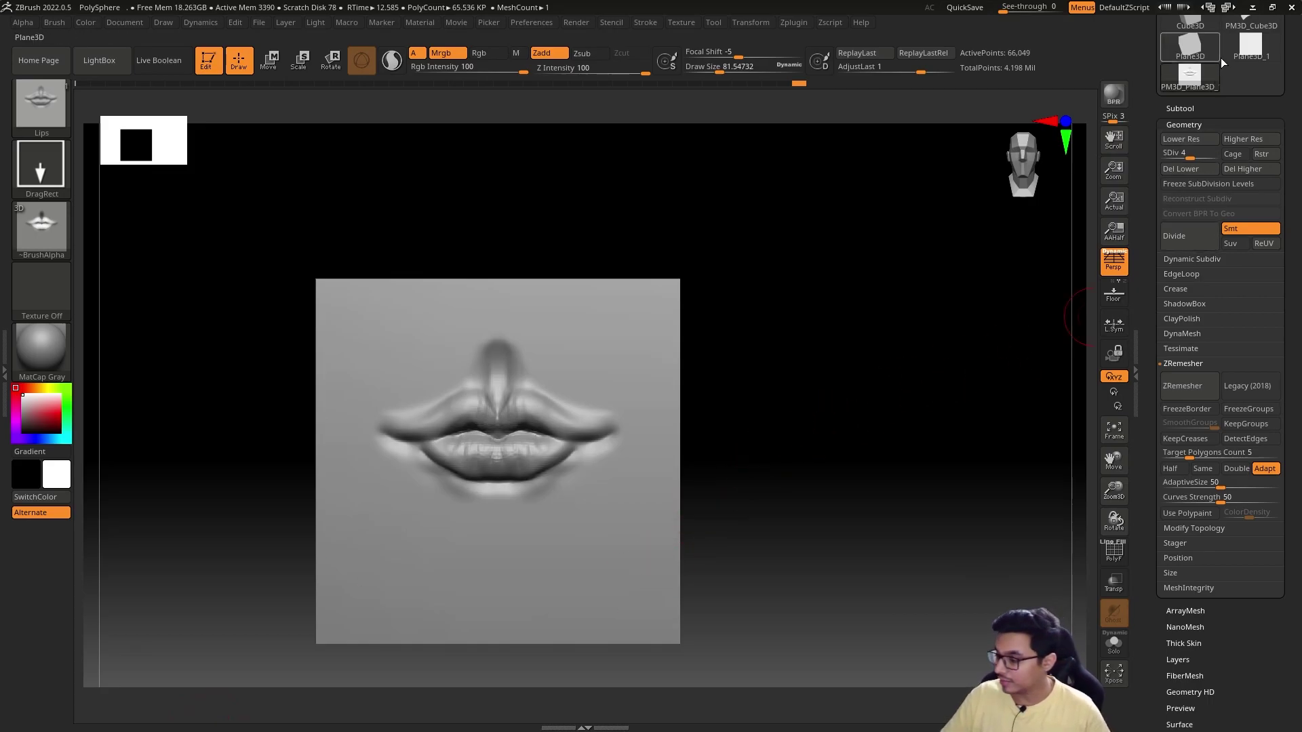
Switch to the cylinder tool, convert it to a PolyMesh3D and keep the Lips brush active.
scroll(1214, 102, "up", 4)
left_click(1193, 66)
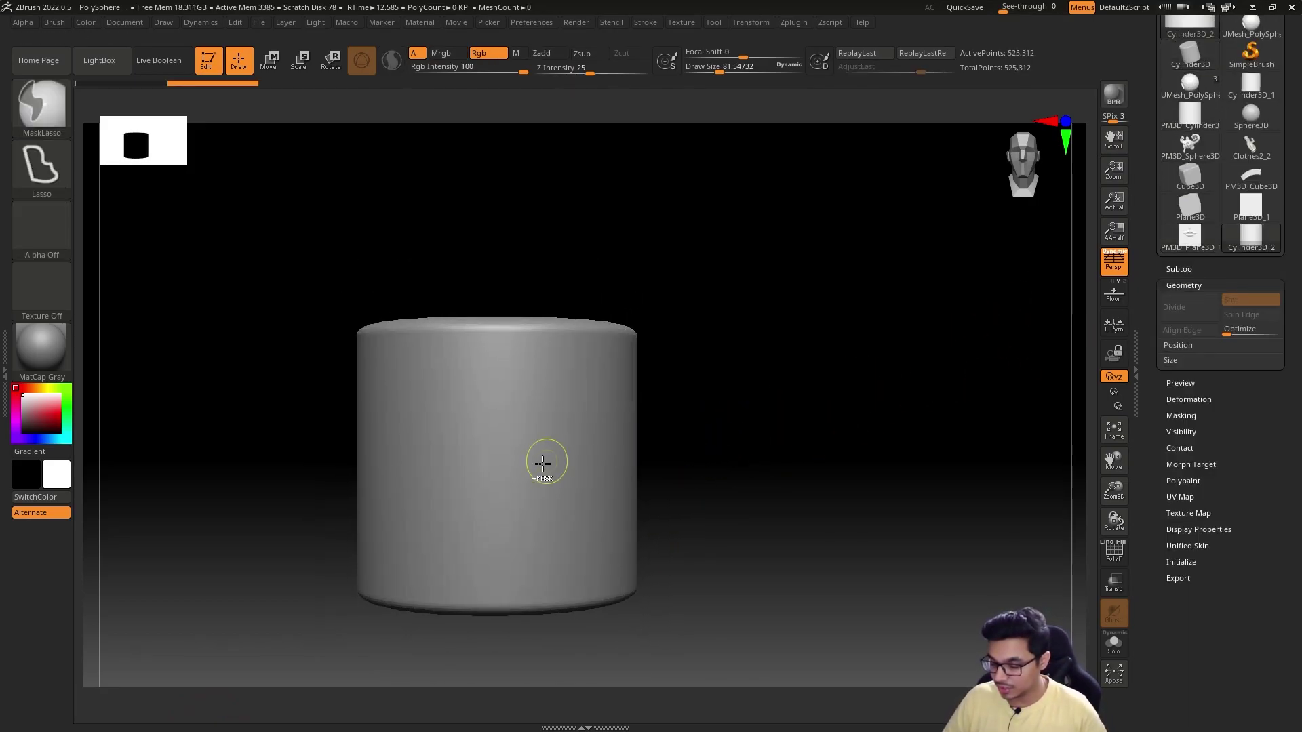
key("ctrl+d")
key("ctrl+d")
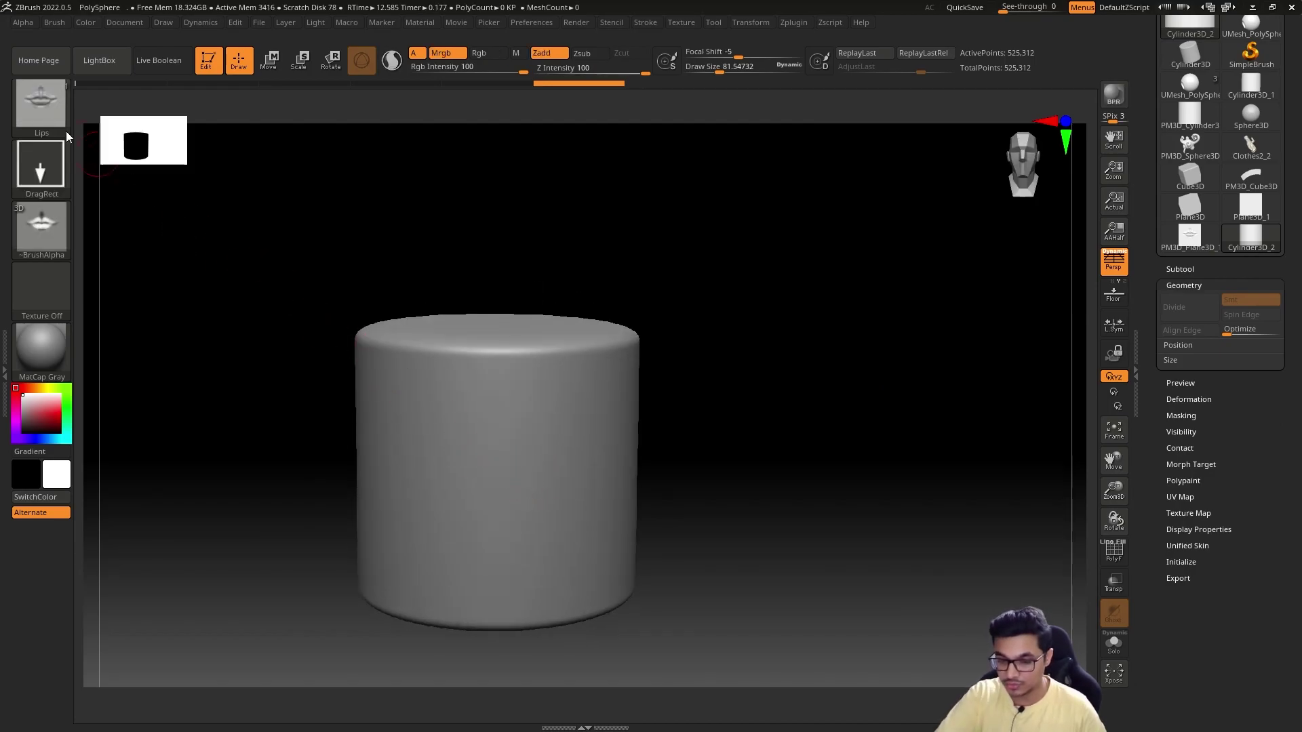
key("b")
key("Escape")
scroll(1249, 144, "up", 3)
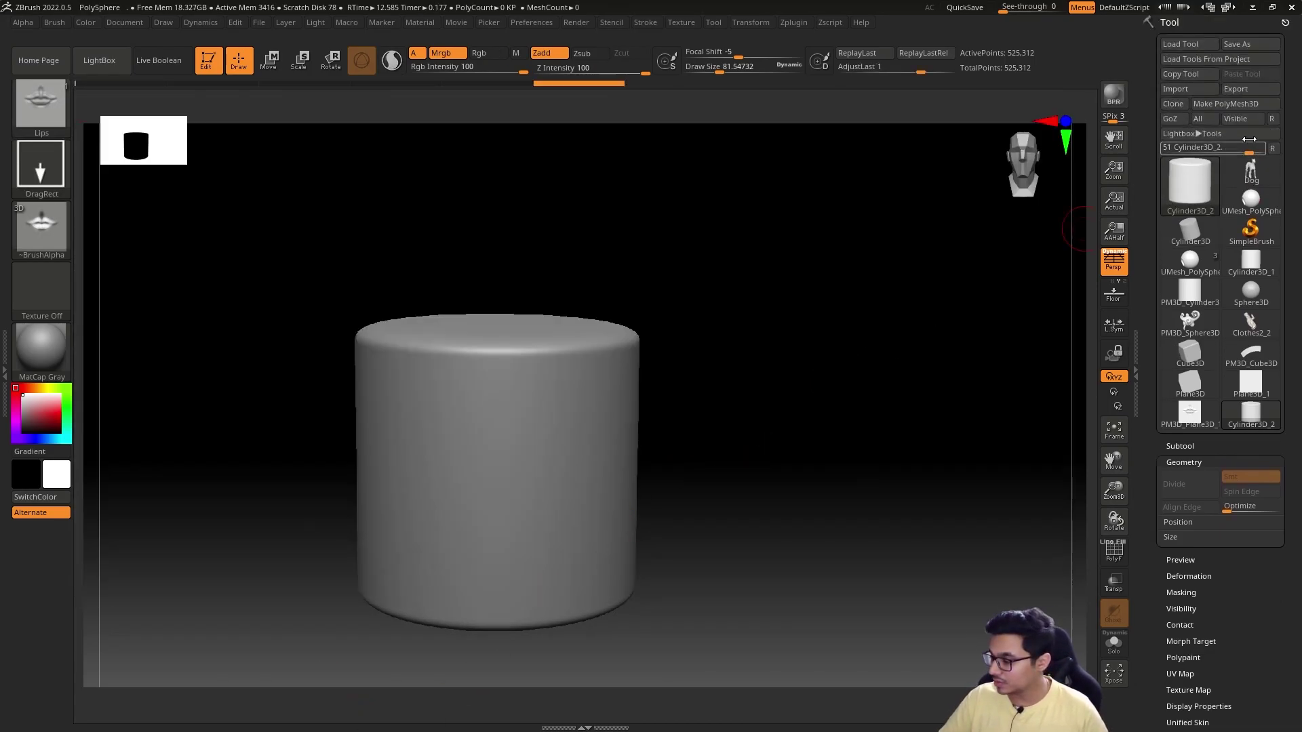
left_click(1244, 105)
Stamp the lips onto the front of the cylinder, undo the upside-down one and place them upright.
left_click_drag(536, 530, 542, 593)
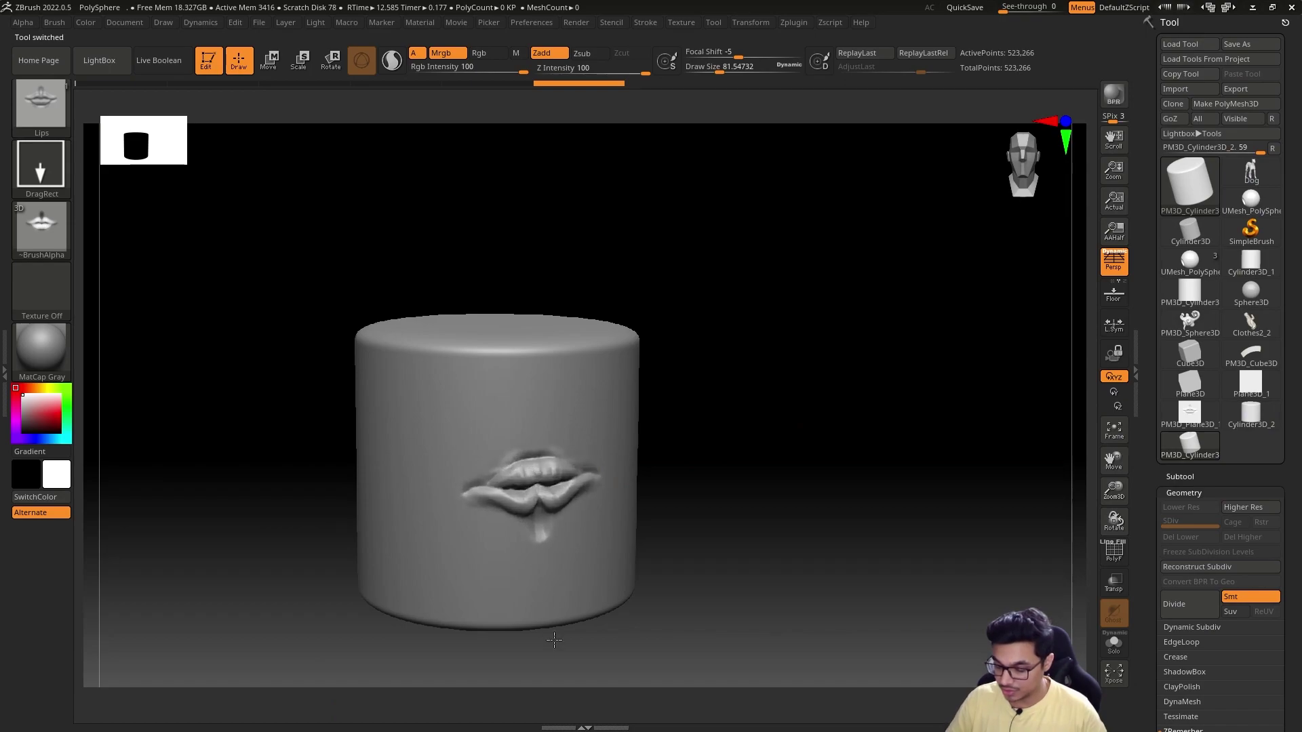
key("ctrl+z")
left_click_drag(532, 501, 525, 312)
left_click_drag(739, 383, 760, 439)
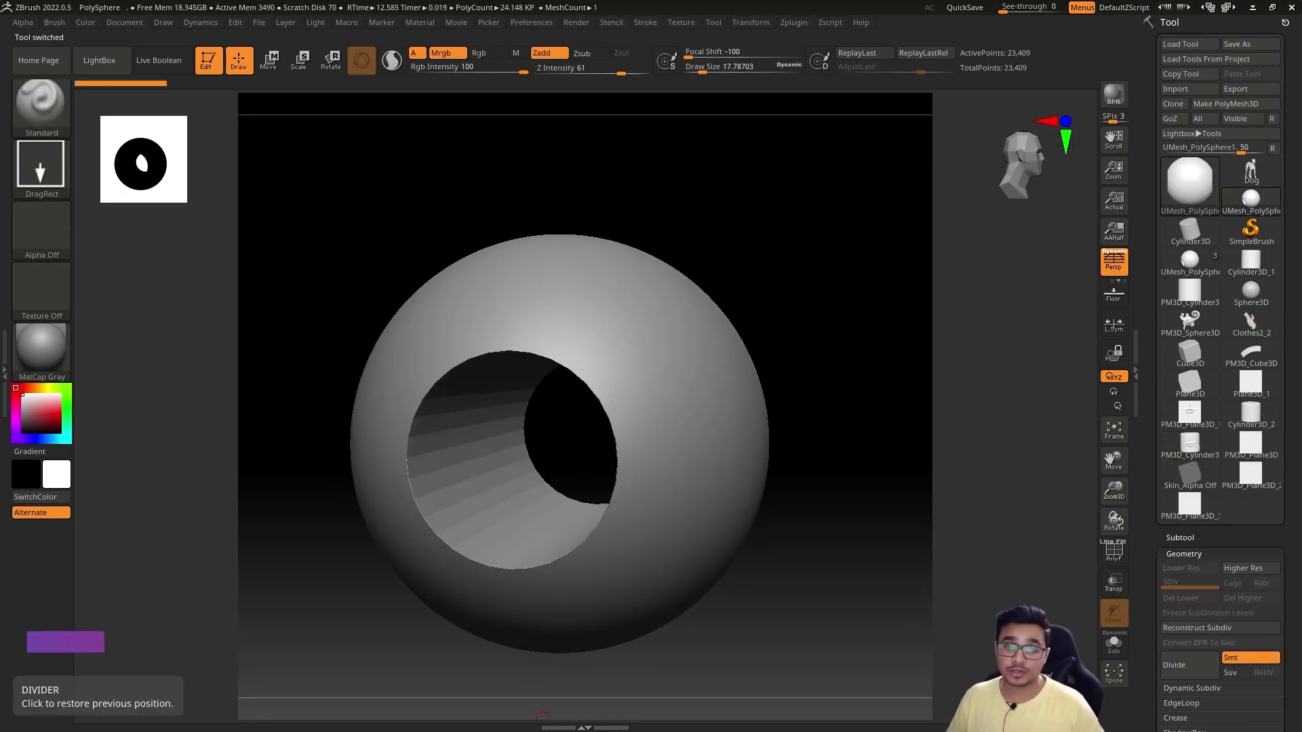
Turn off perspective and line up the sphere so its round hole faces straight forward and fills the document.
left_click_drag(818, 362, 805, 484)
key("p")
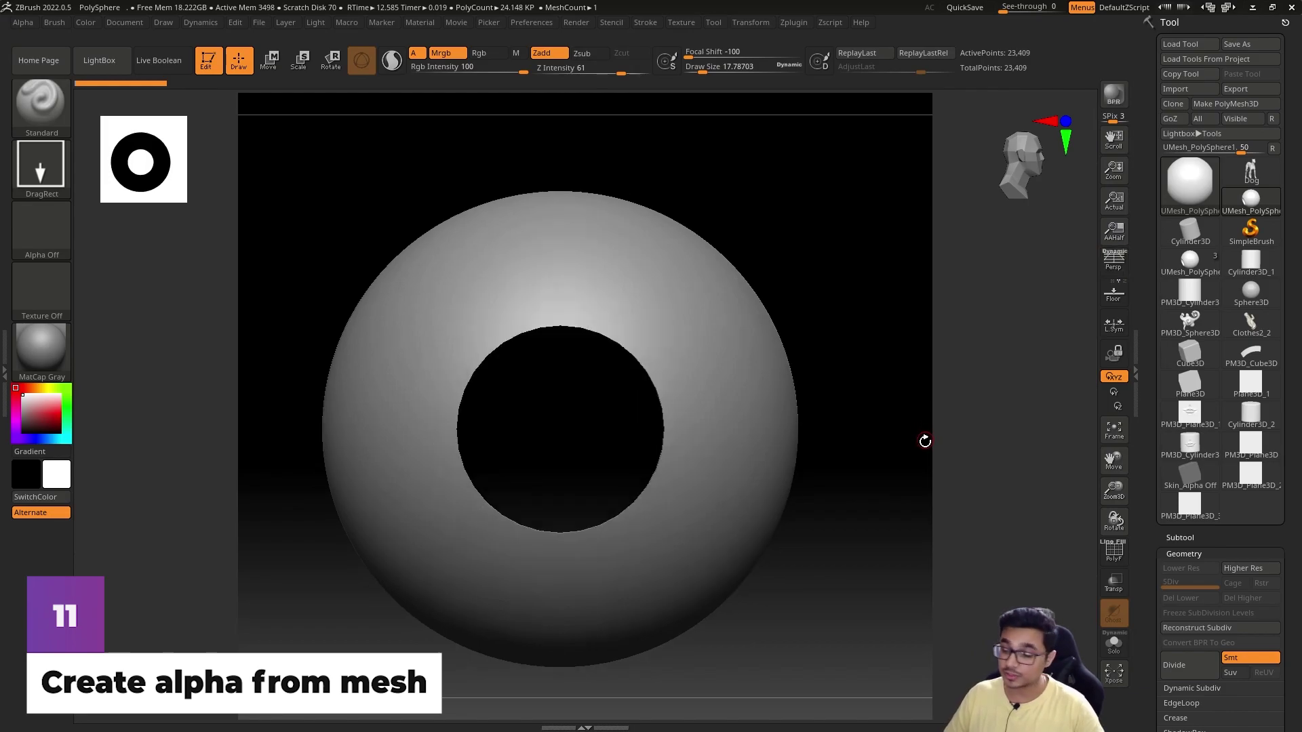
left_click_drag(868, 380, 907, 349, "alt")
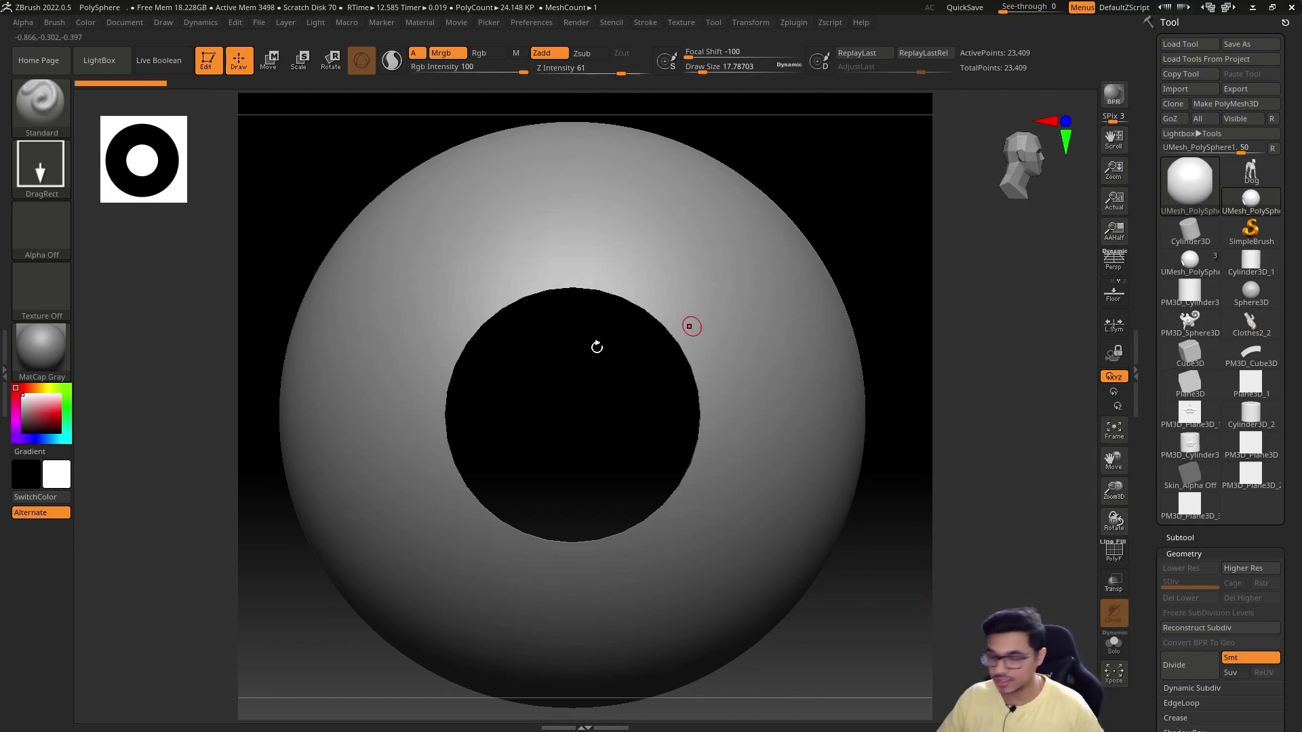
Grab the document view of the holed sphere as a new alpha with GrabDoc.
left_click(57, 244)
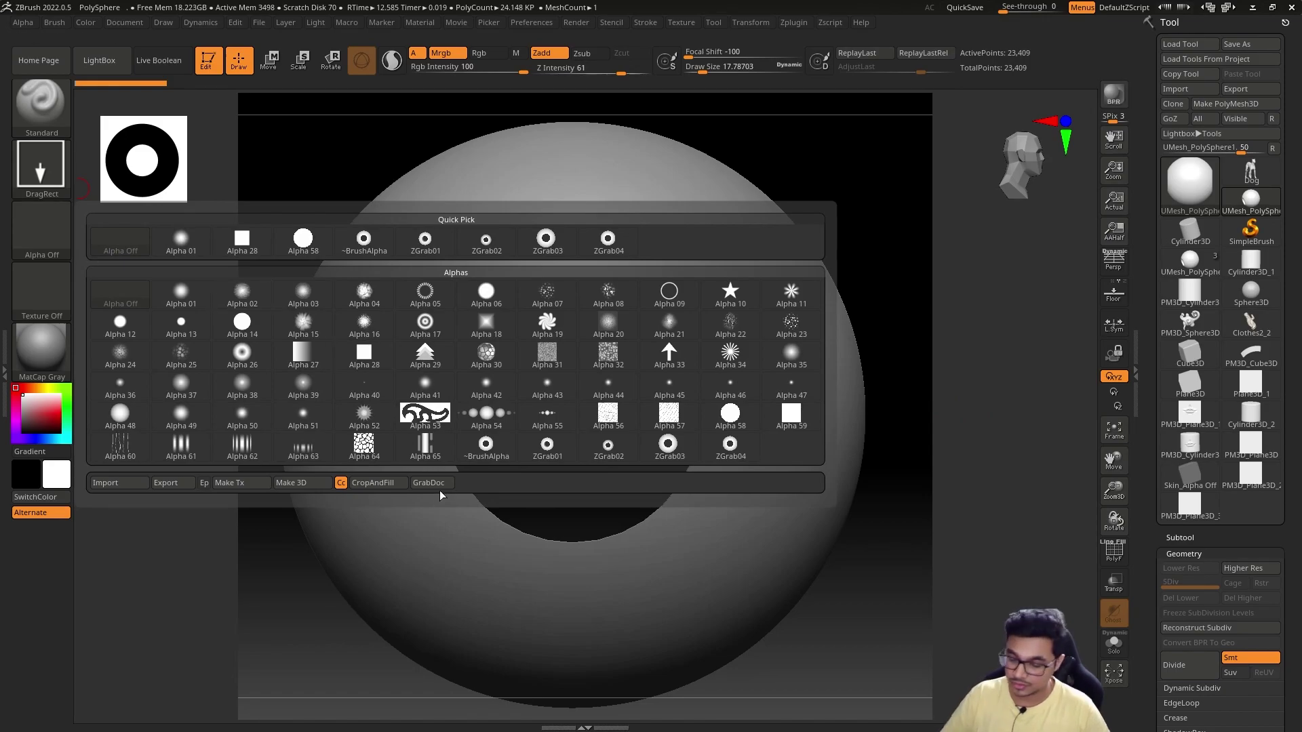
left_click(429, 483)
left_click(41, 229)
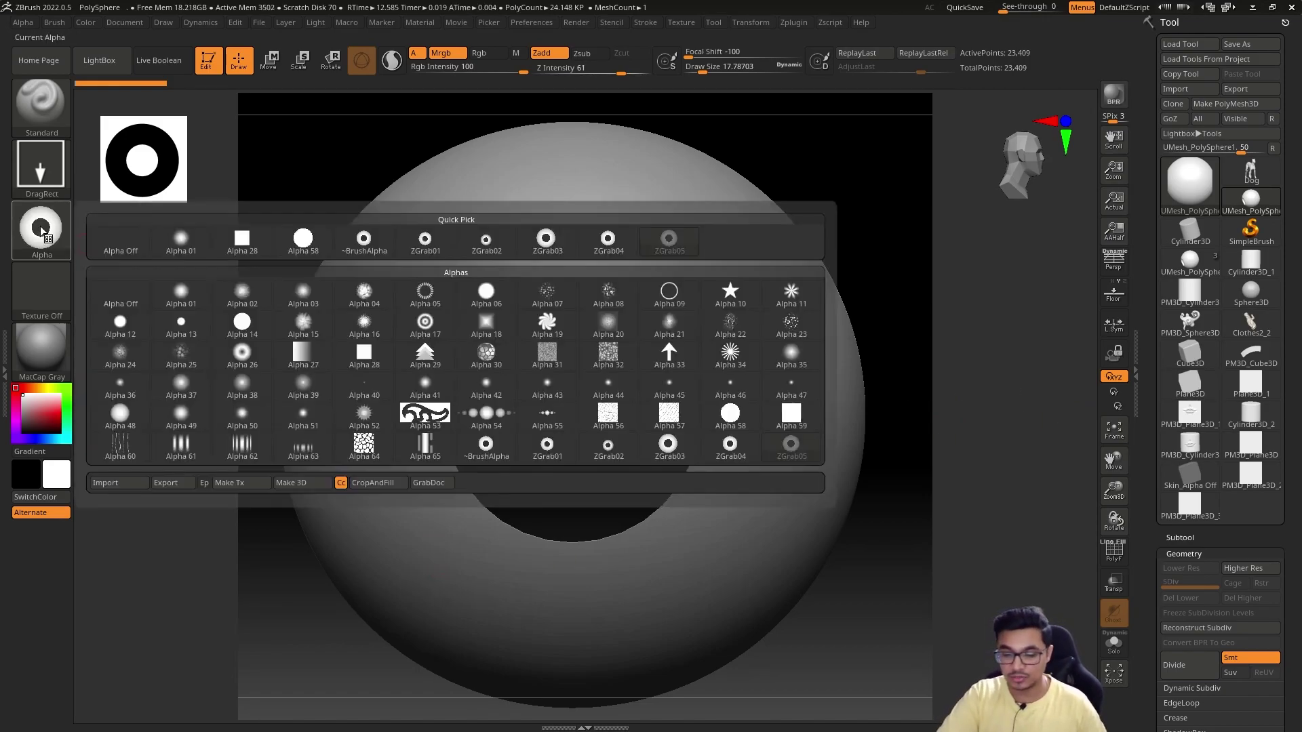
left_click(57, 242)
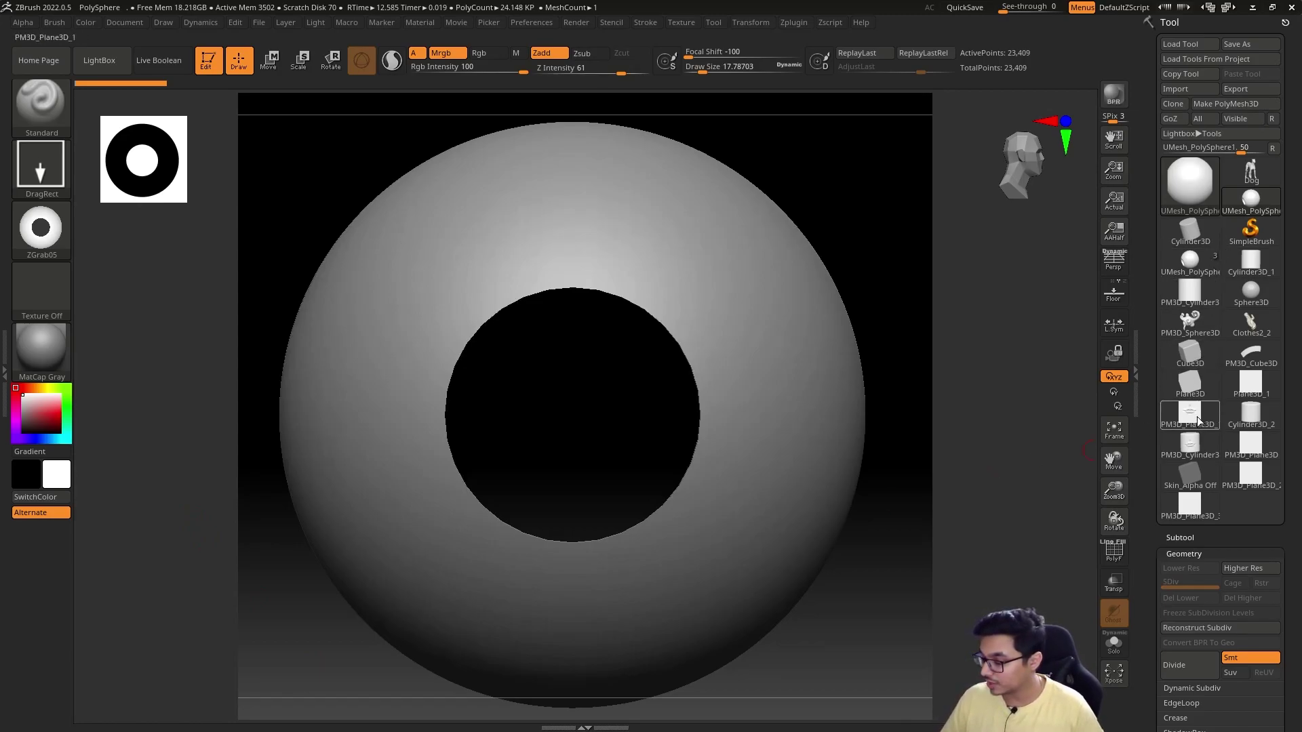
Switch to the Plane3D tool, face it to the front and convert it to a PolyMesh3D.
left_click(1190, 383)
left_click_drag(756, 456, 837, 457, "shift")
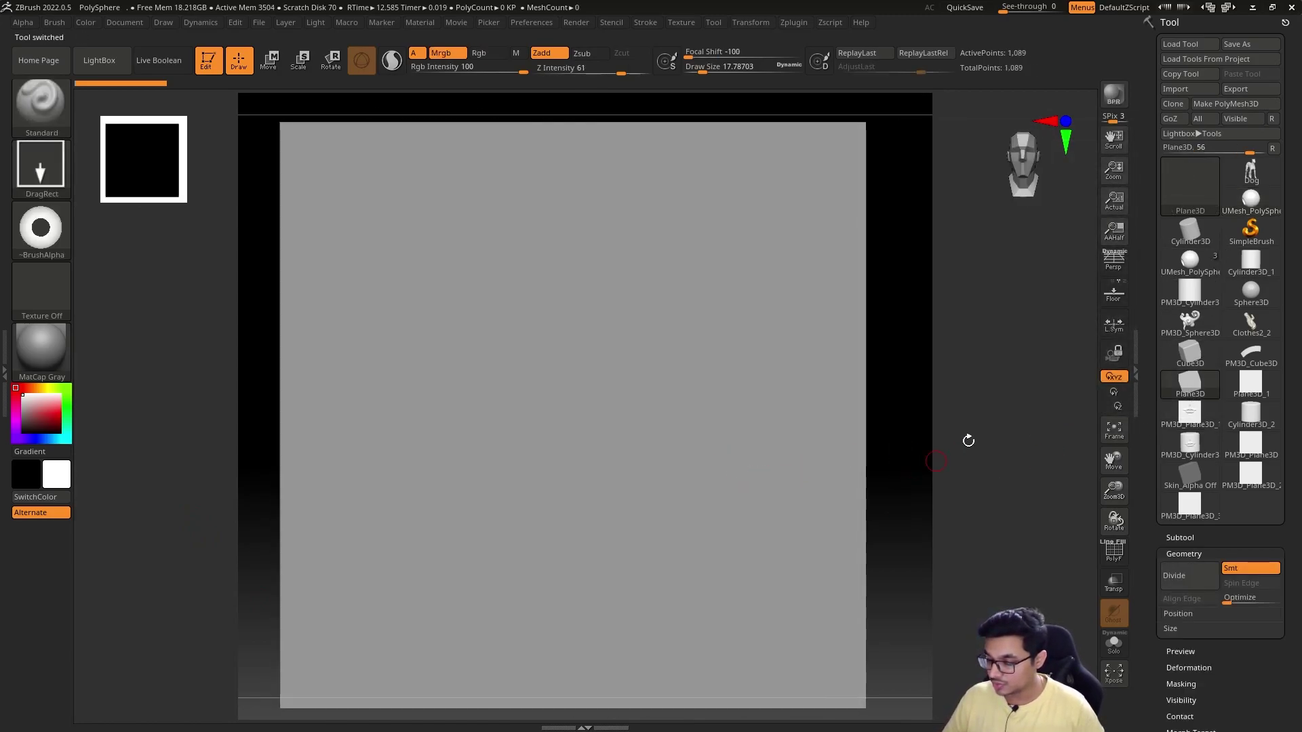
left_click(1215, 101)
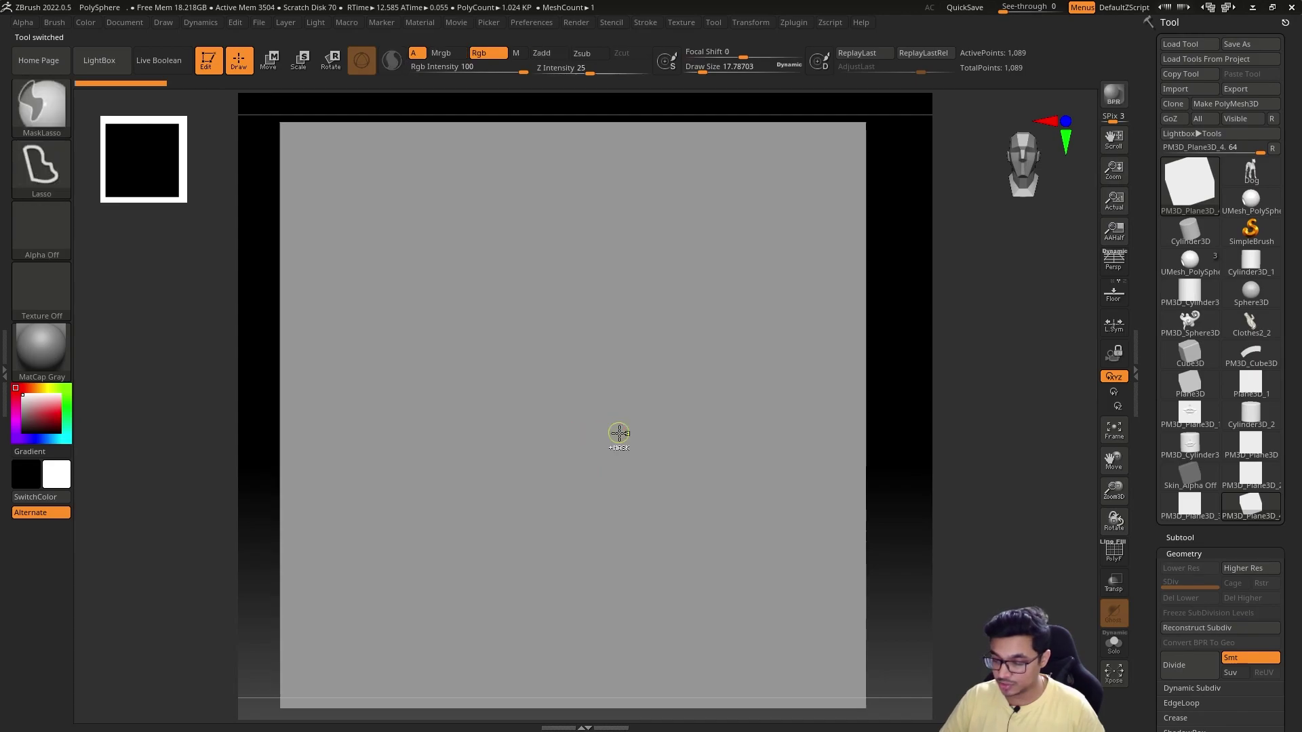
Subdivide the plane twice and stamp the grabbed sphere alpha onto it.
key("ctrl+d")
key("ctrl+d")
left_click_drag(597, 402, 667, 659)
left_click_drag(910, 465, 854, 467, "alt")
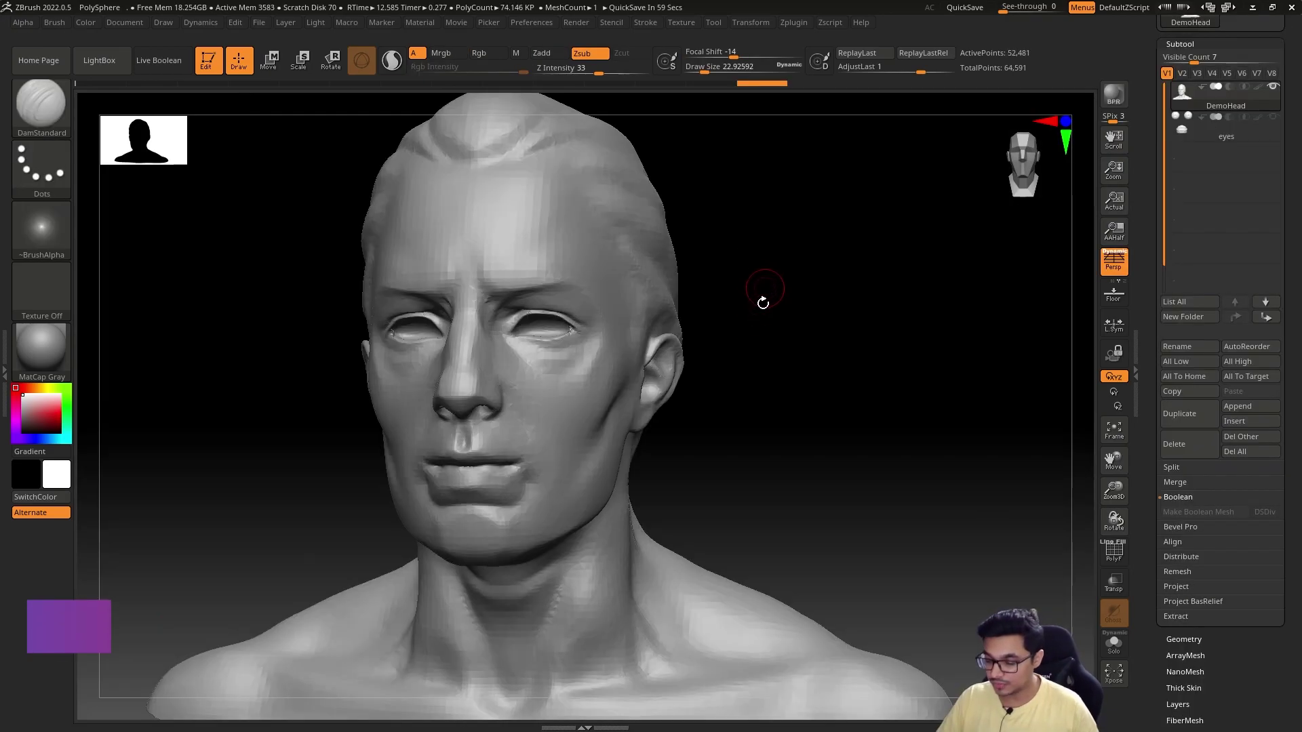
Check the demo head's wireframe and duplicate the head as a second subtool.
mouse_move(761, 299)
left_mouse_down()
mouse_move(782, 296)
mouse_move(819, 332)
left_mouse_up()
key("shift+f")
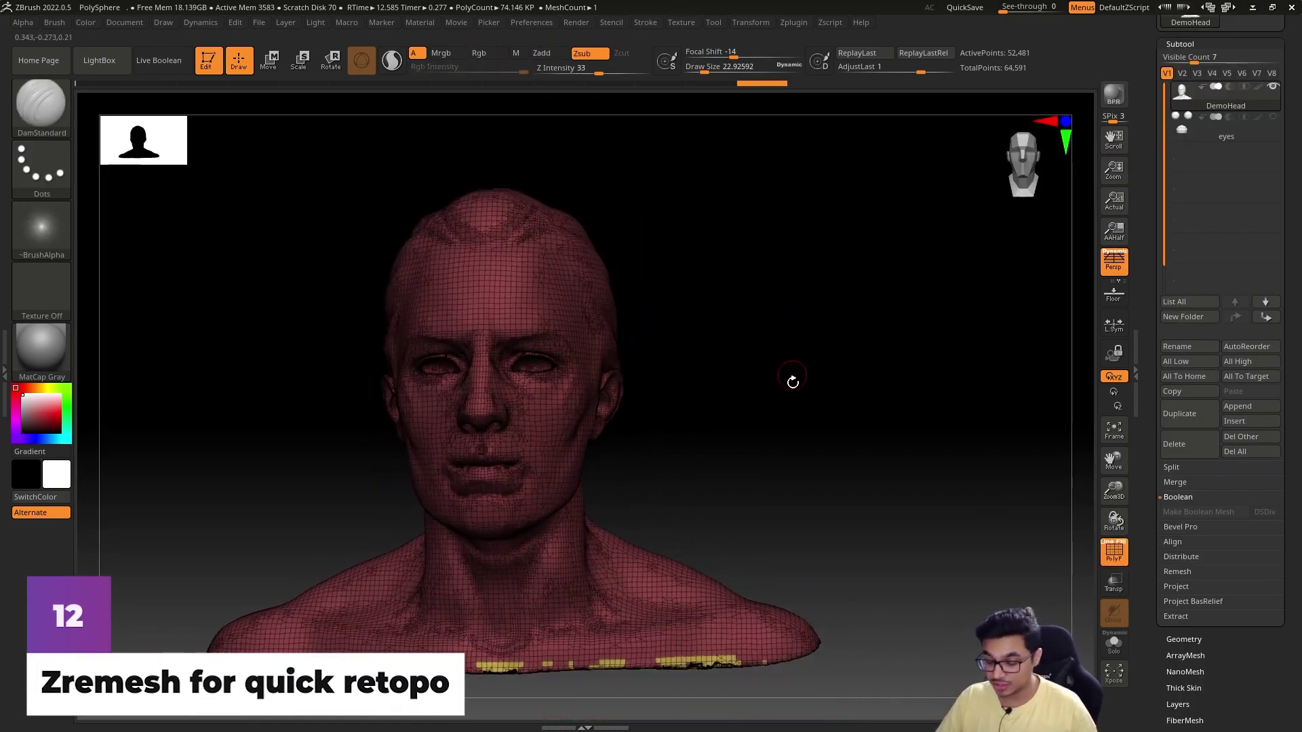
key("shift+f")
left_click_drag(781, 377, 771, 376)
left_click_drag(795, 363, 811, 372, "alt")
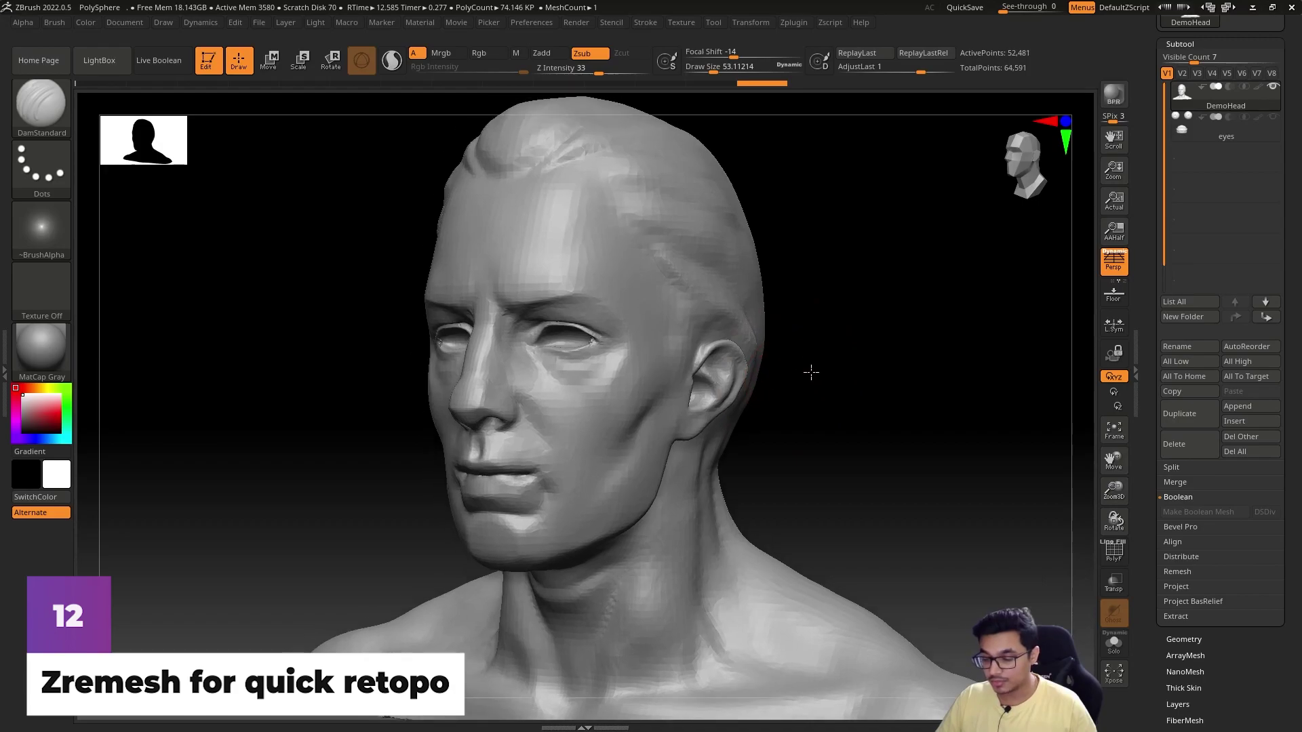
left_click_drag(881, 455, 890, 484)
left_click(906, 479, "ctrl+shift")
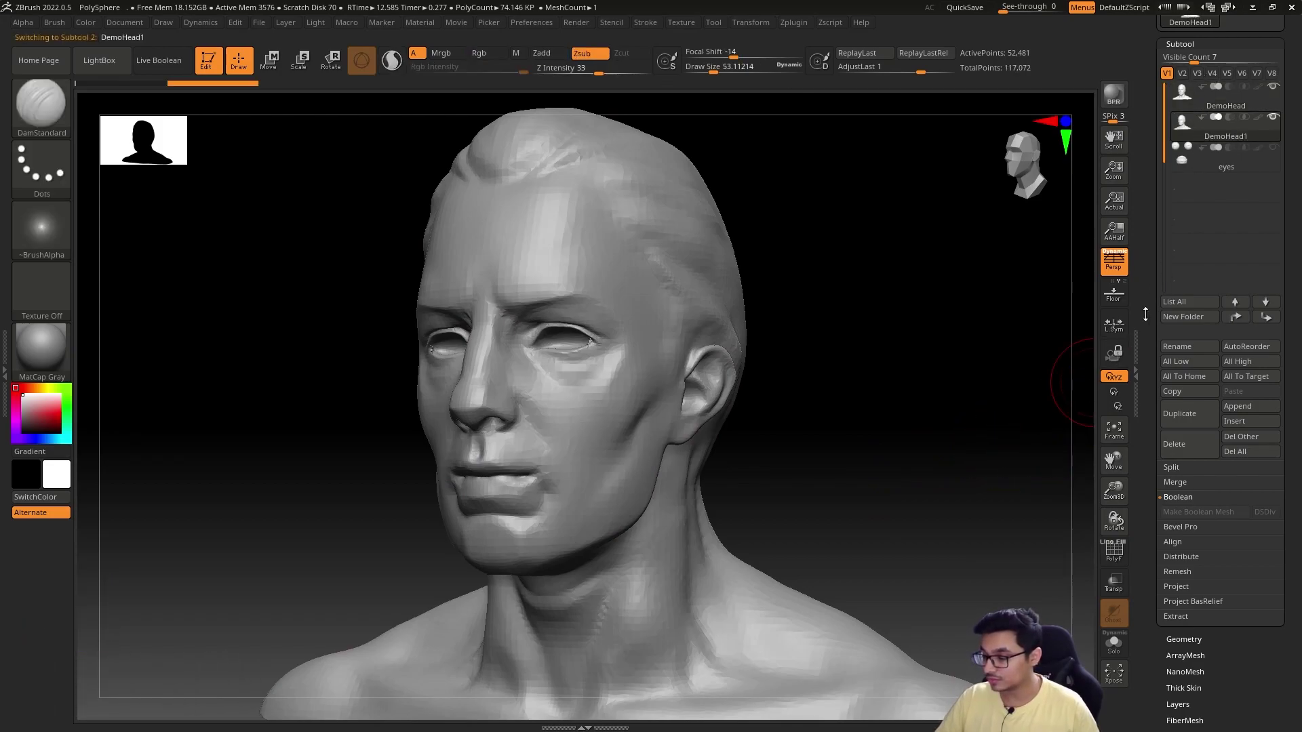
Run ZRemesher on the duplicated head with a target polygon count of 7.46954 instead of Half or Same.
left_click_drag(1149, 500, 1209, 429)
left_click(1190, 579)
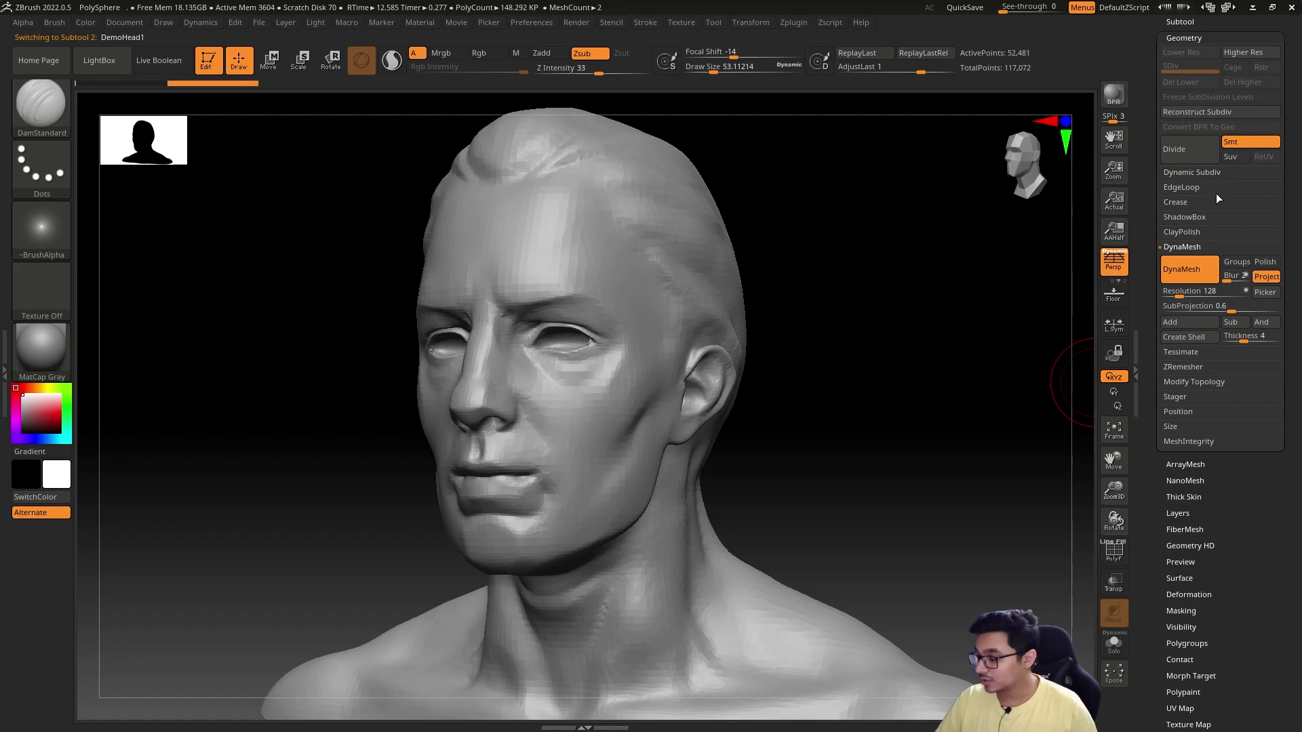
left_click_drag(1216, 202, 1210, 215)
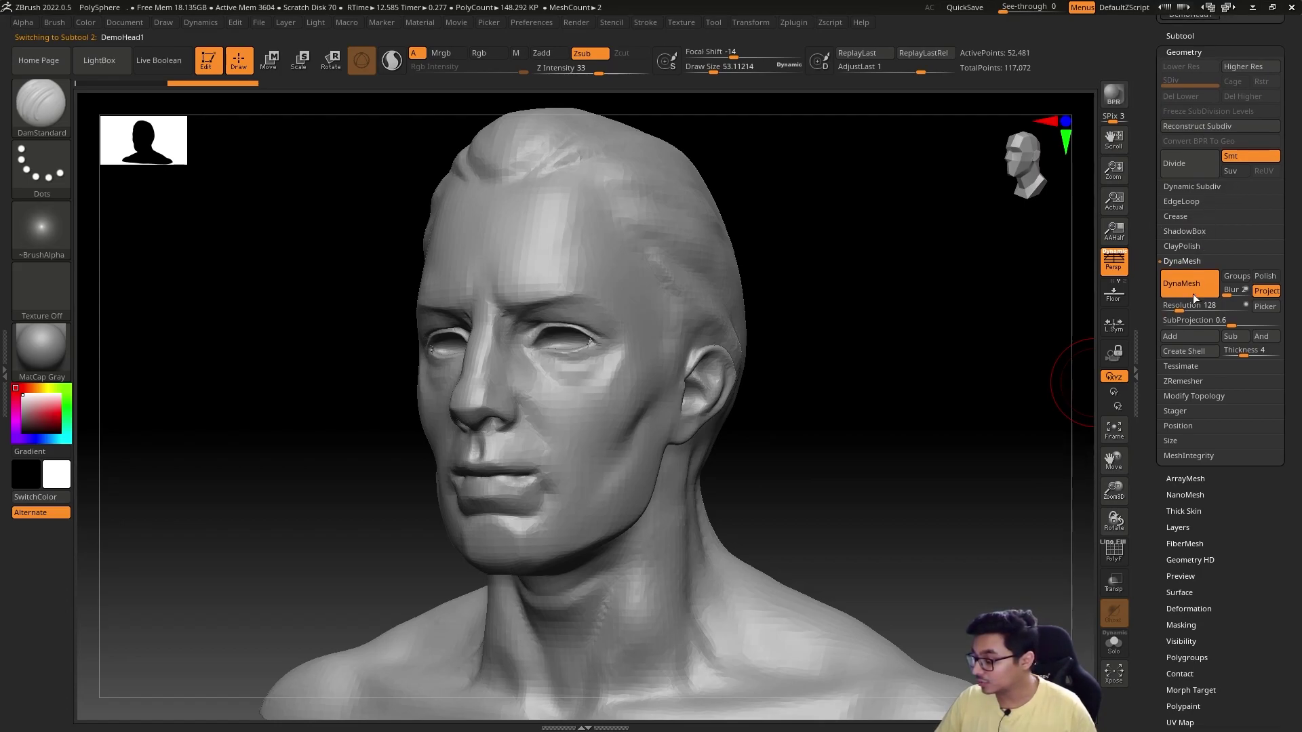
left_click(1198, 381)
left_click(1203, 396)
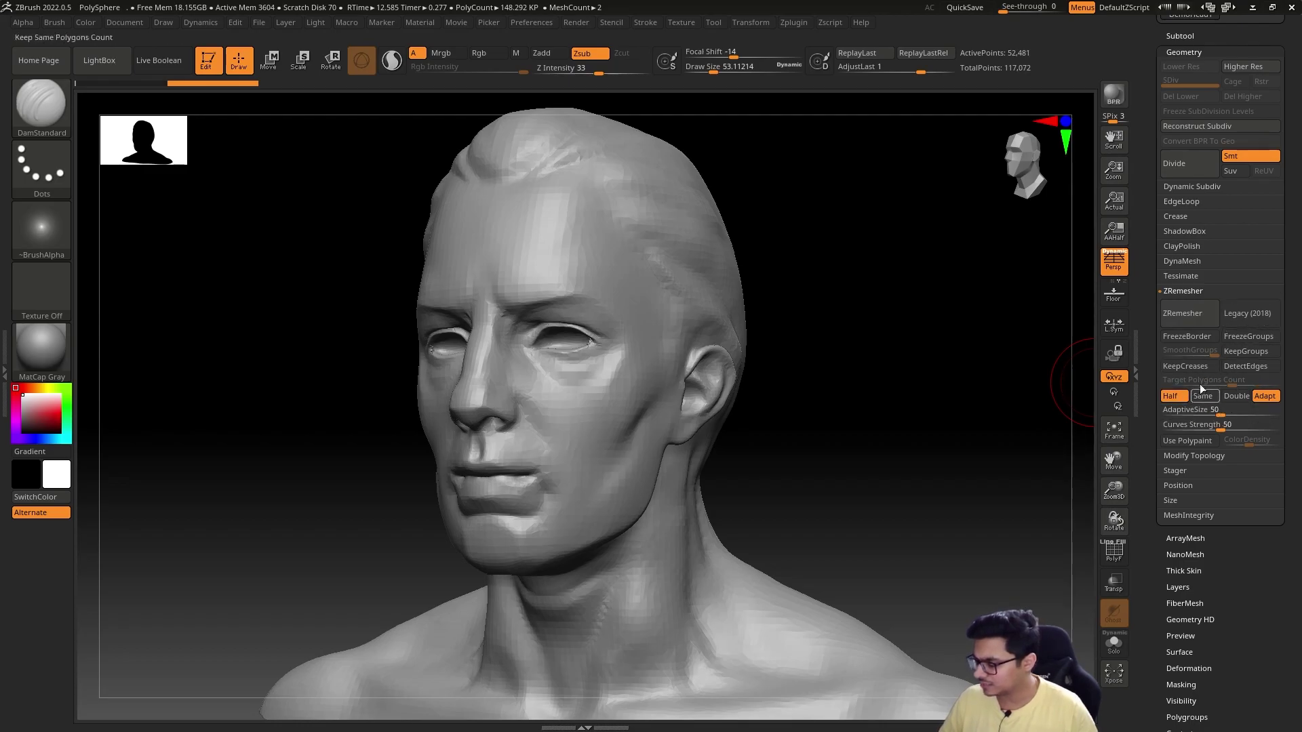
left_click(1173, 396)
left_click_drag(1190, 389, 1194, 390)
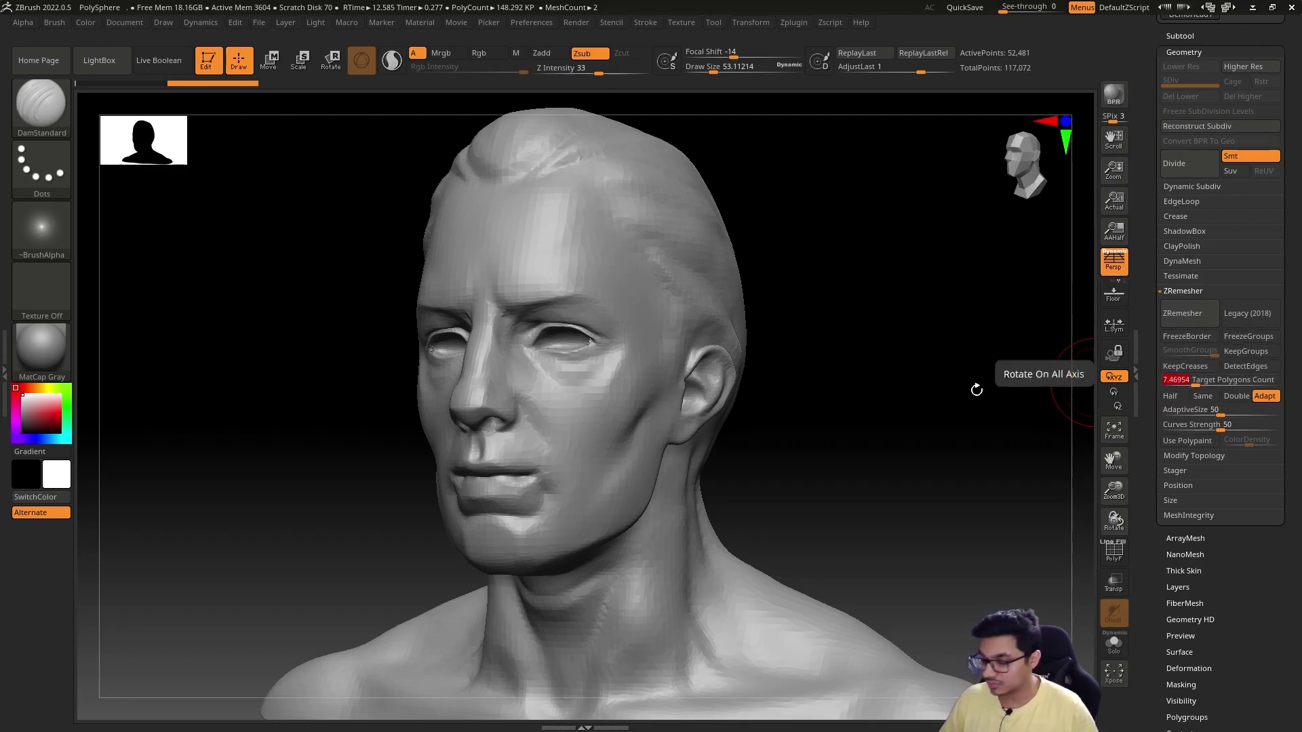
left_click(1180, 317)
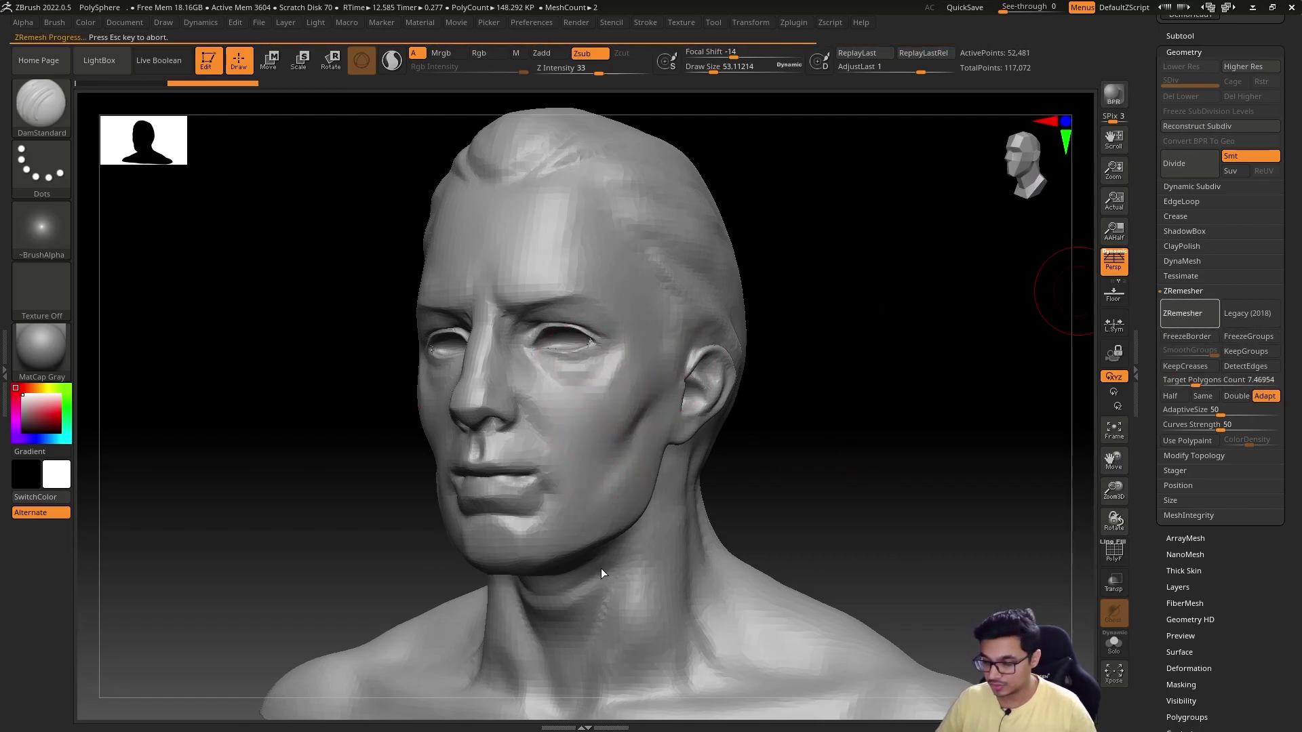
Isolate the remeshed head copy, subdivide it twice, and make the original head visible again.
left_click(1179, 35)
left_click(1273, 77)
left_click_drag(821, 491, 803, 456)
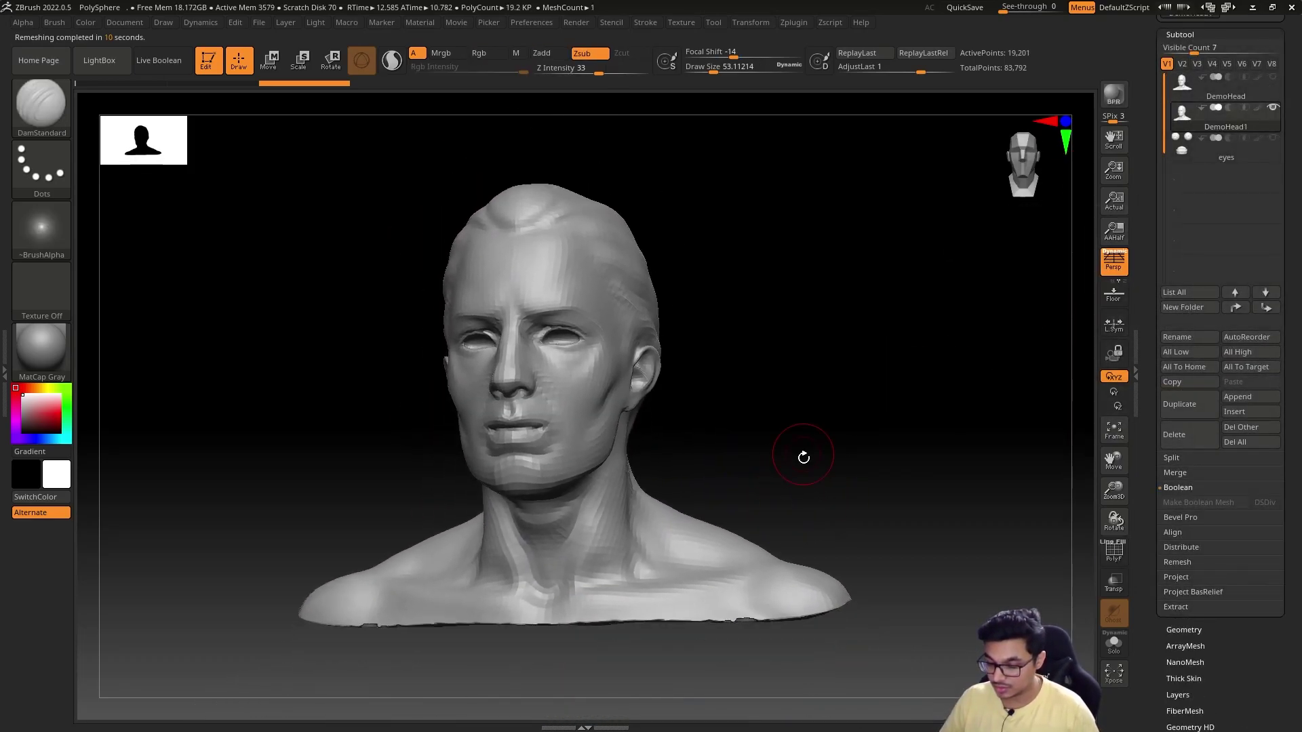
left_click(1278, 86)
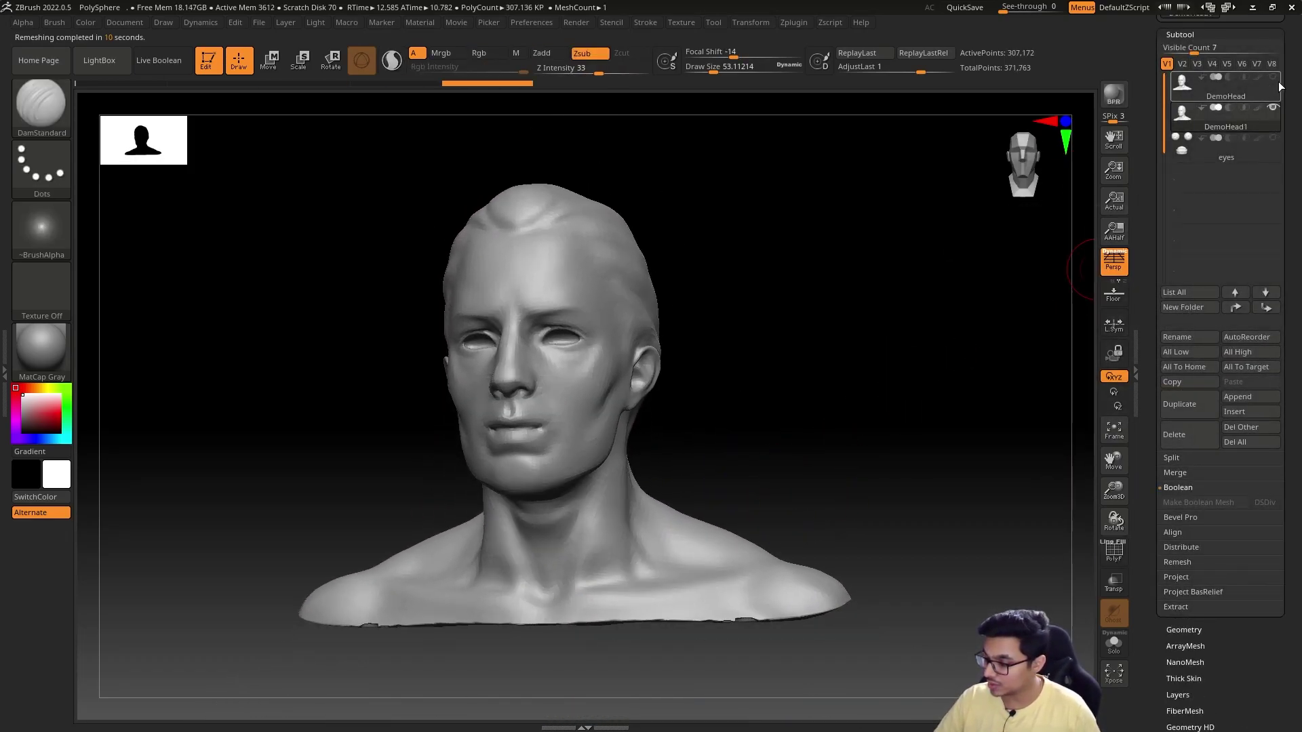
left_click(1274, 78)
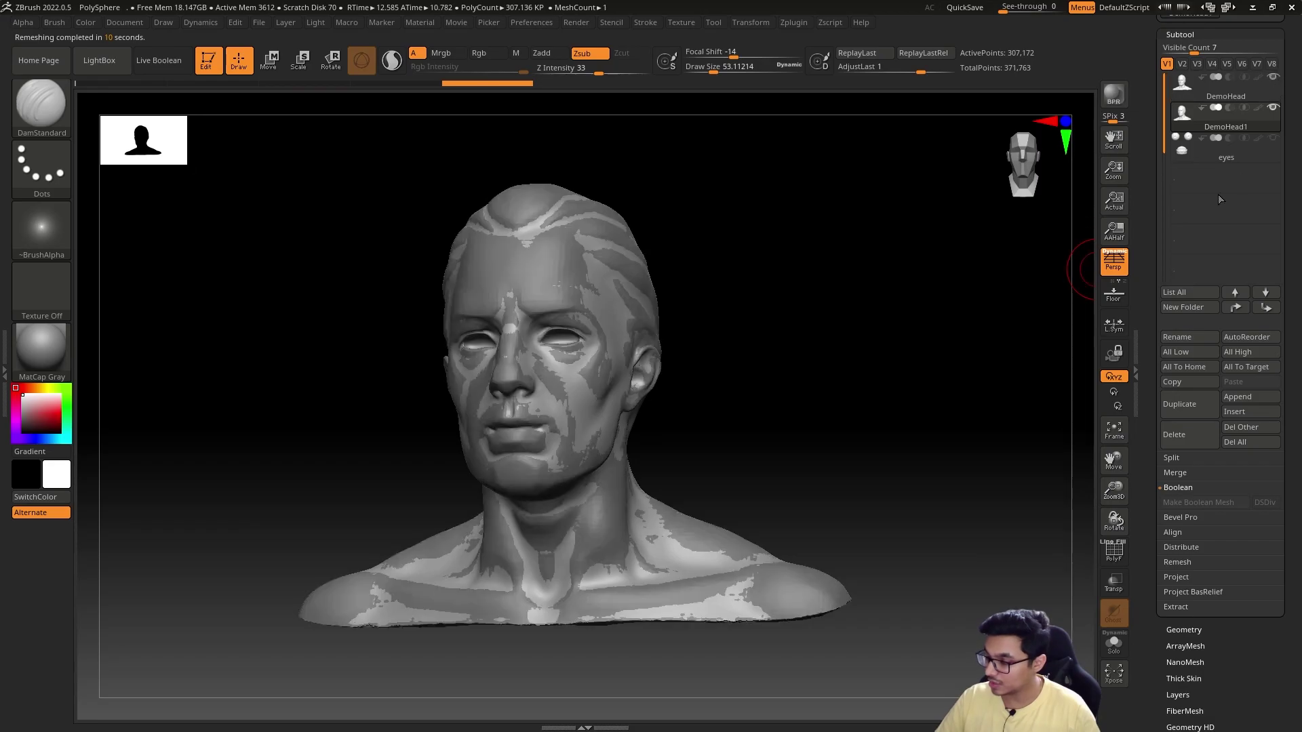
Project all the original head's detail onto the remeshed copy, and hide the original to check the wireframe.
left_click(1176, 577)
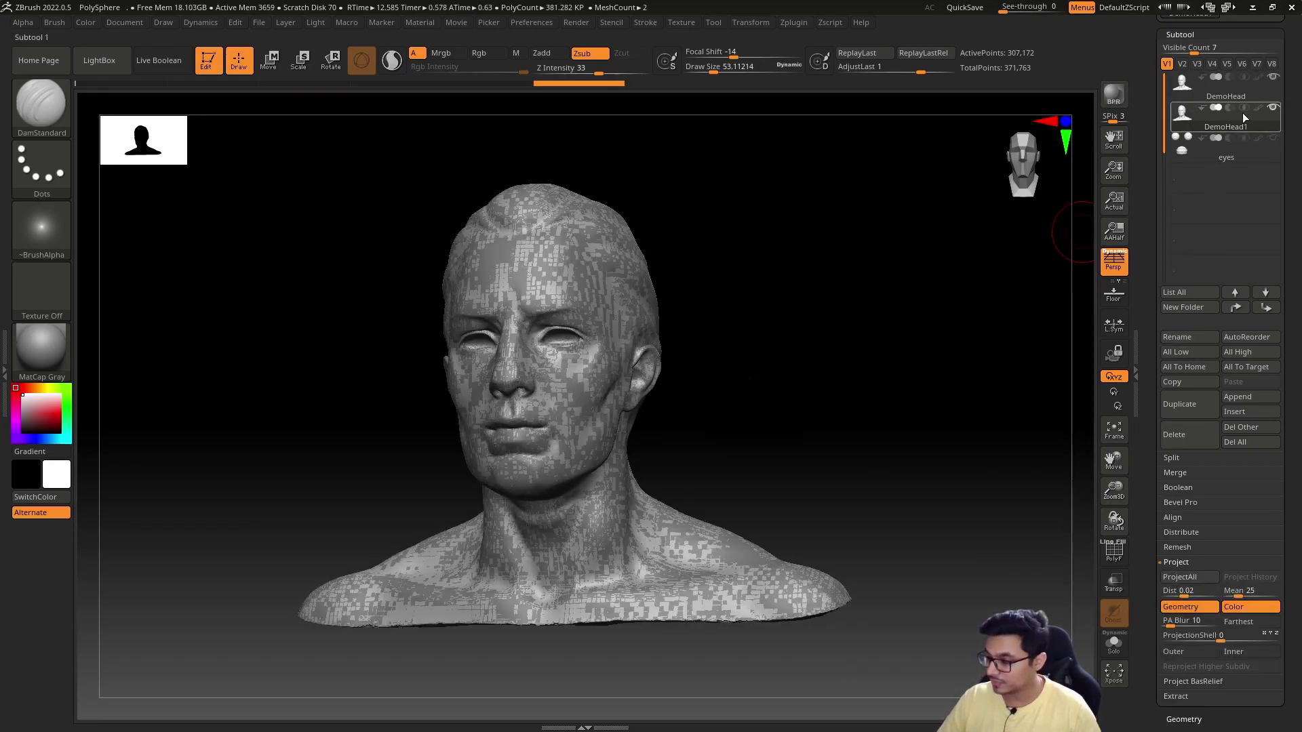
left_click(1273, 78)
mouse_move(780, 459)
left_mouse_down()
mouse_move(717, 456)
mouse_move(785, 465)
mouse_move(769, 464)
left_mouse_up()
key("shift+f")
right_click_drag(769, 464, 805, 444, "ctrl")
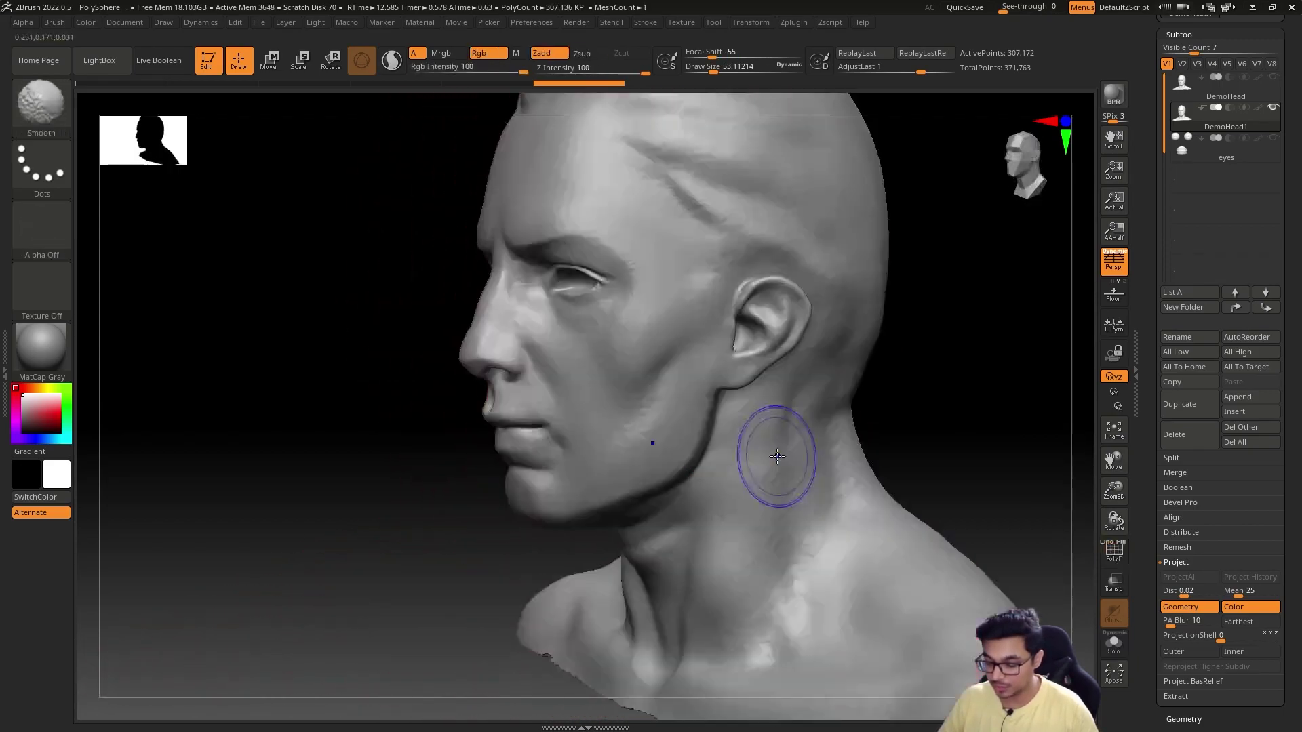
key("shift+f")
key("shift+f")
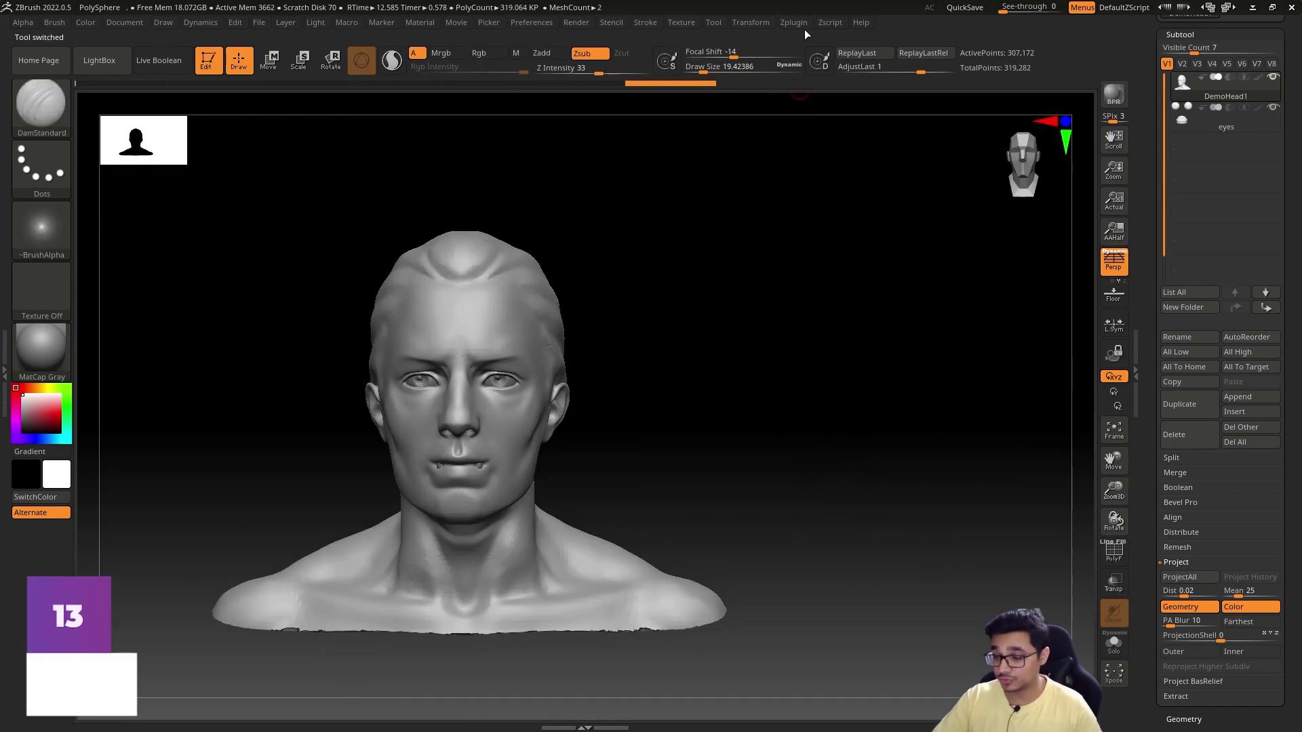
Create a TPoseMesh with Transpose Master and tilt the head back using a mask on the bust.
left_click(794, 22)
left_click(840, 372)
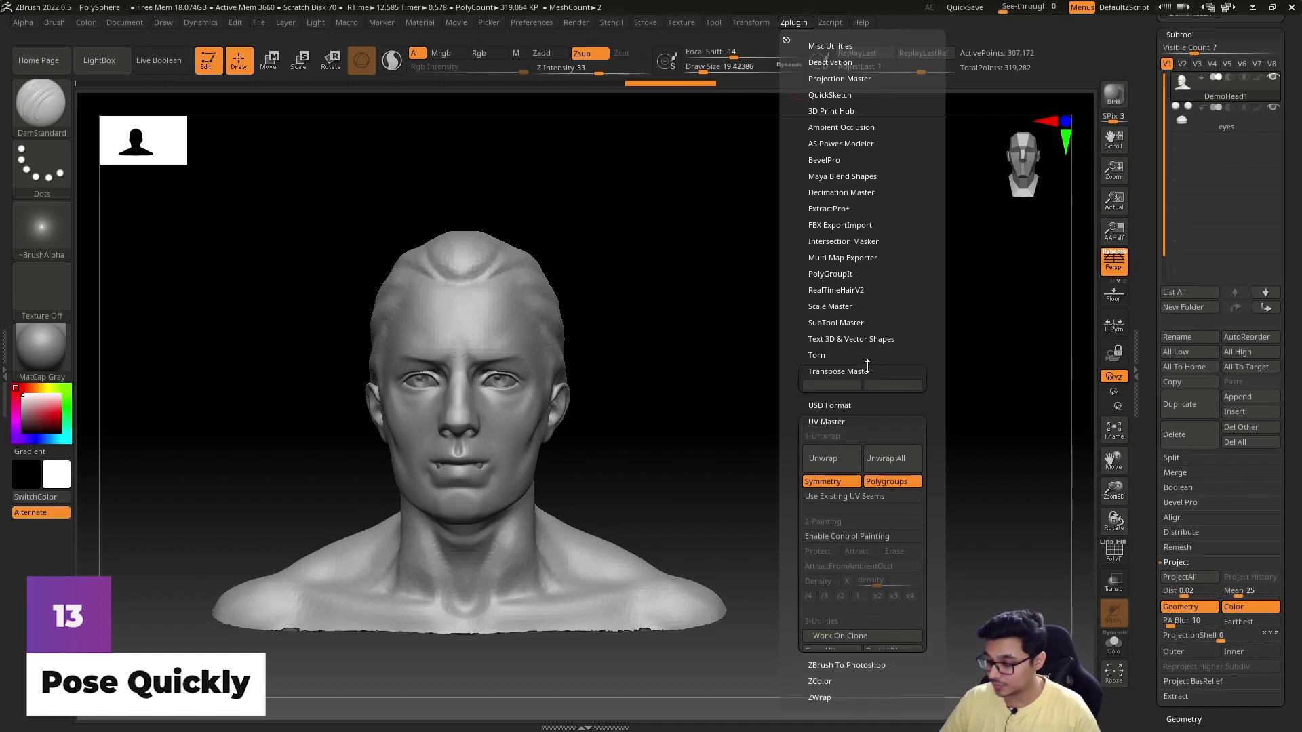
left_click(824, 400)
left_click_drag(790, 461, 685, 479)
mouse_move(602, 480)
left_mouse_down("ctrl")
mouse_move(421, 308)
mouse_move(638, 441)
left_mouse_up("ctrl")
left_click(676, 510, "ctrl")
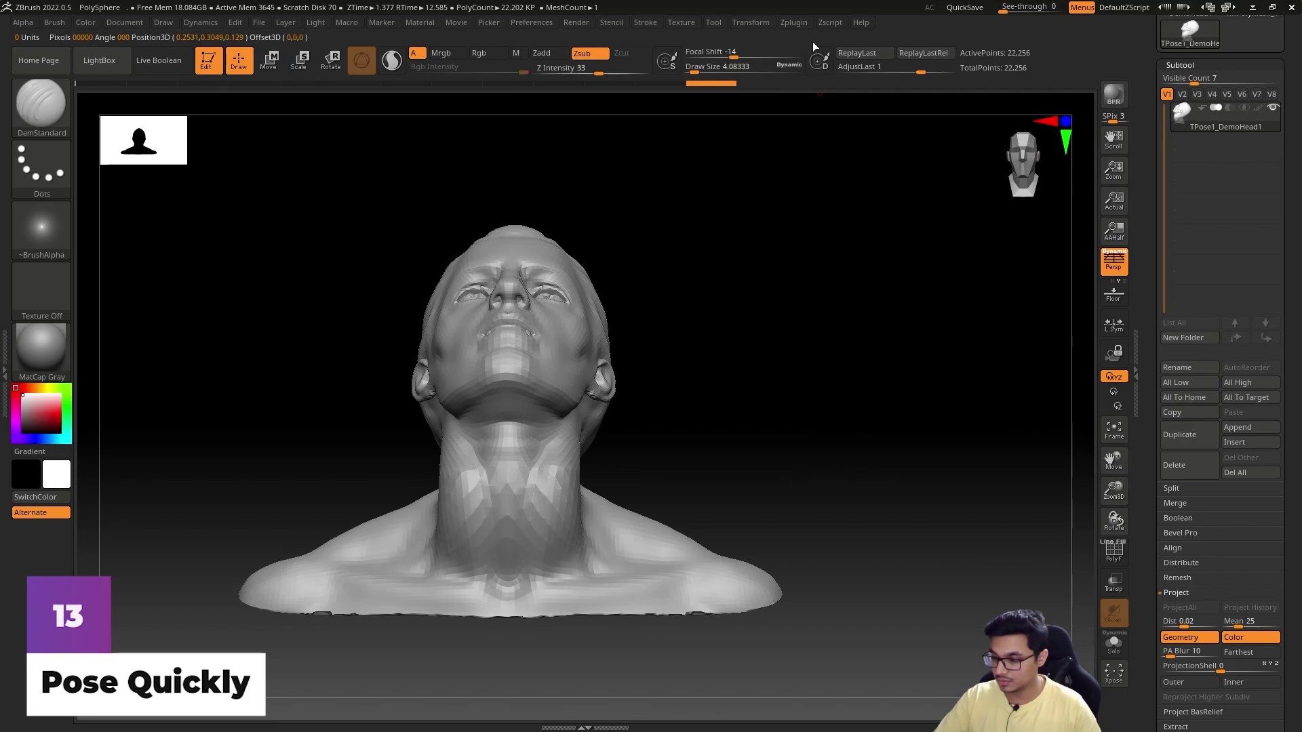
Transfer the tilted pose back to the original subtools with Transpose Master's TPose|SubT.
left_click(793, 22)
left_click(894, 394)
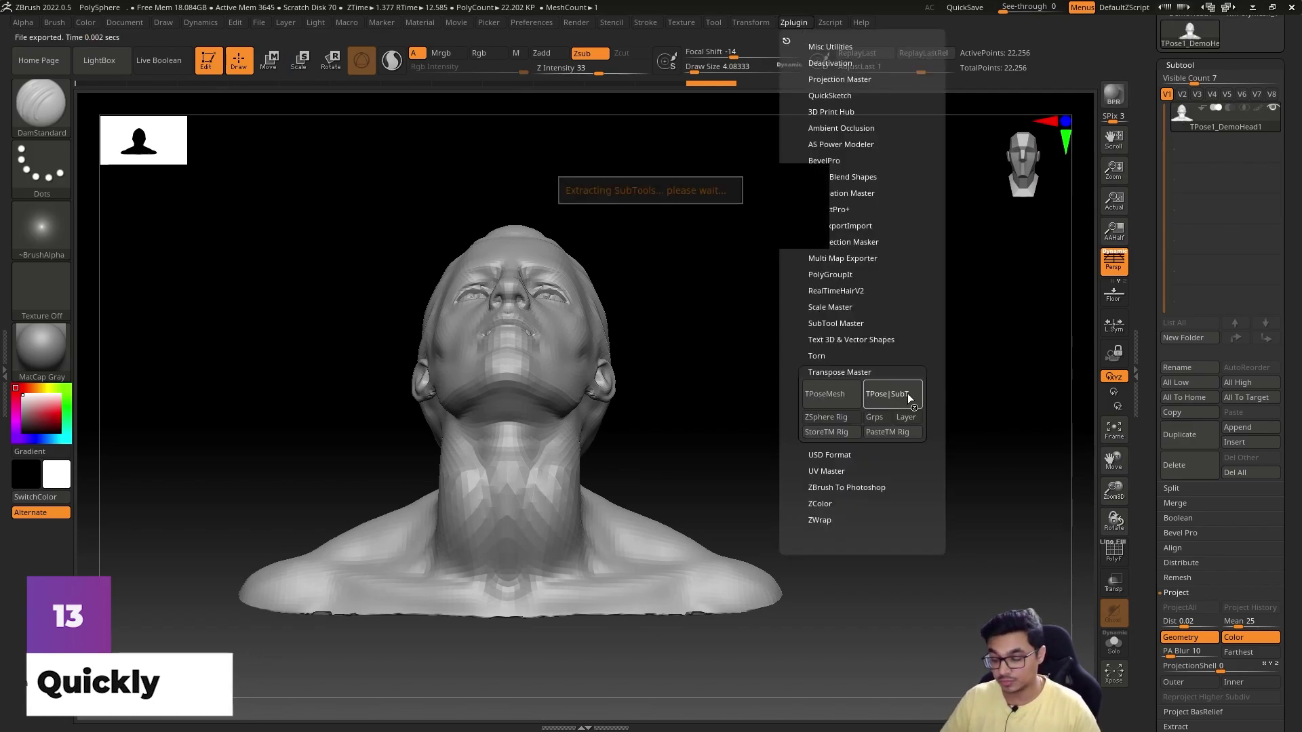
left_click_drag(826, 414, 872, 374)
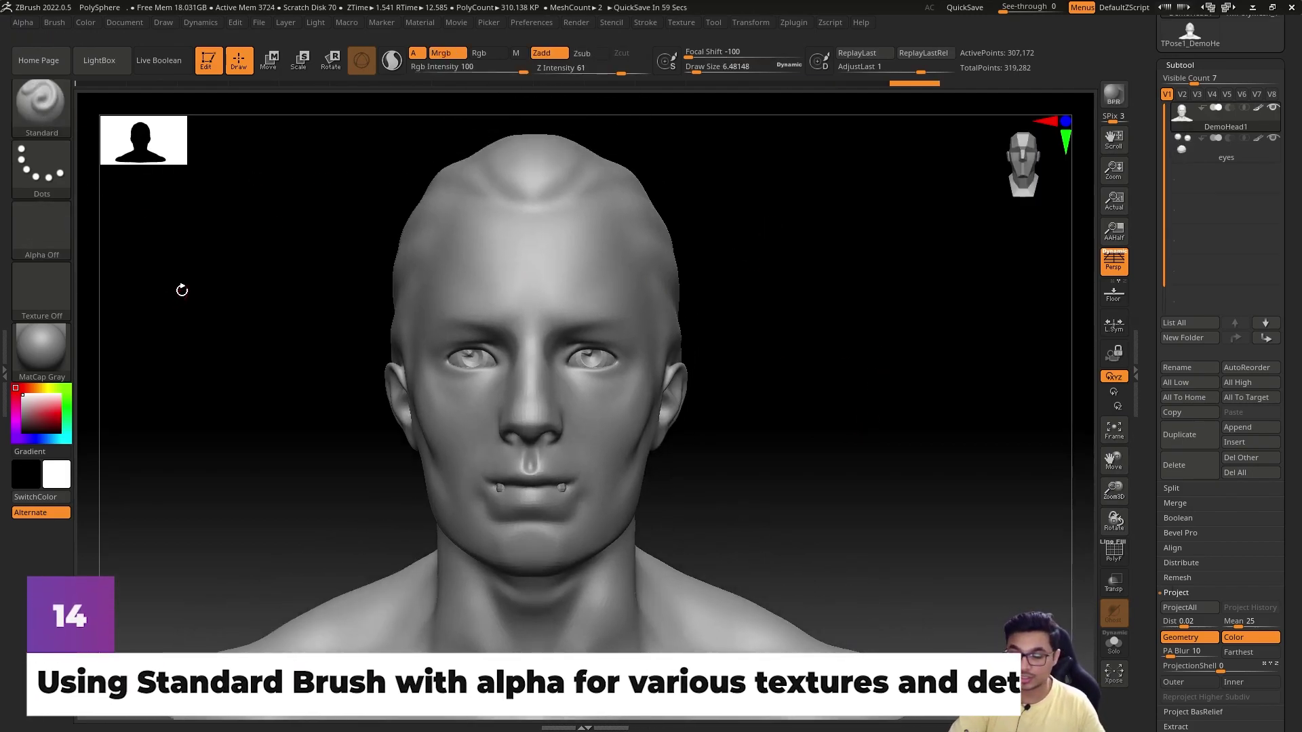
Give the Standard brush Alpha 52 and draw trial strokes across the cheeks.
left_click_drag(182, 290, 135, 257)
left_click(42, 227)
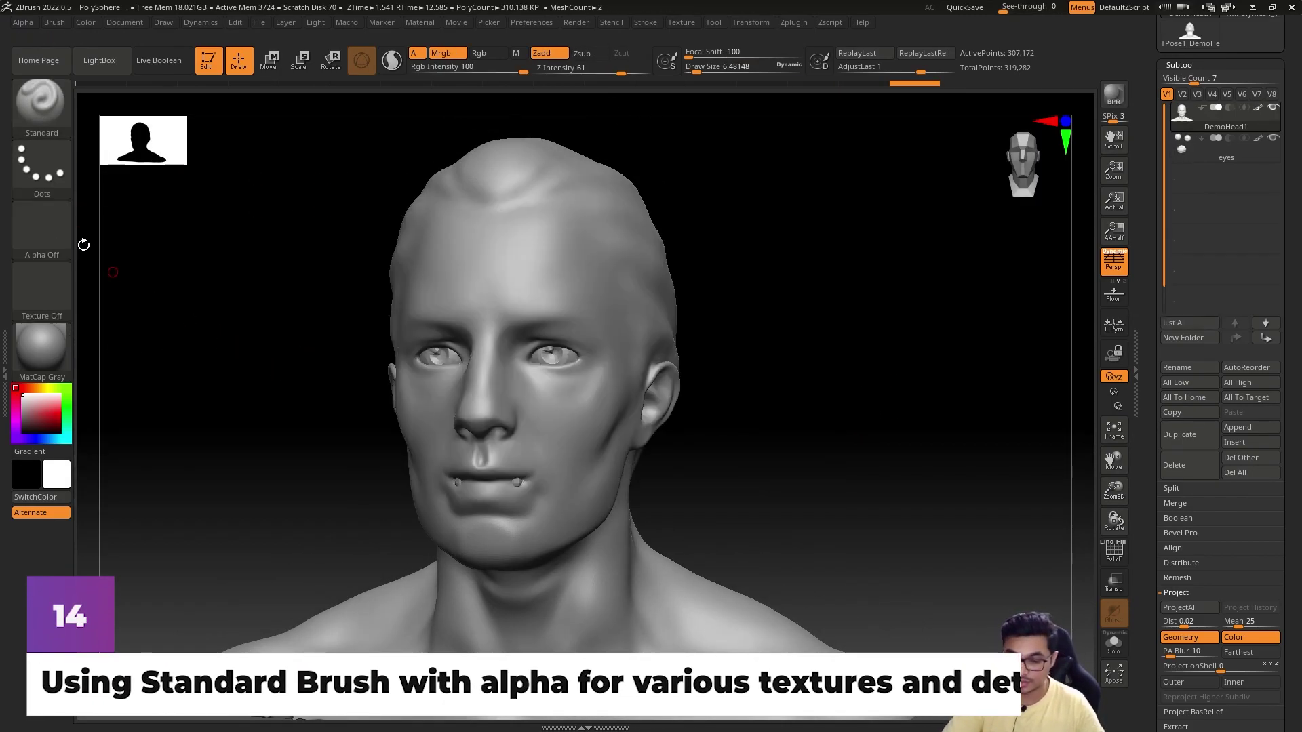
left_click(69, 253)
left_click(364, 413)
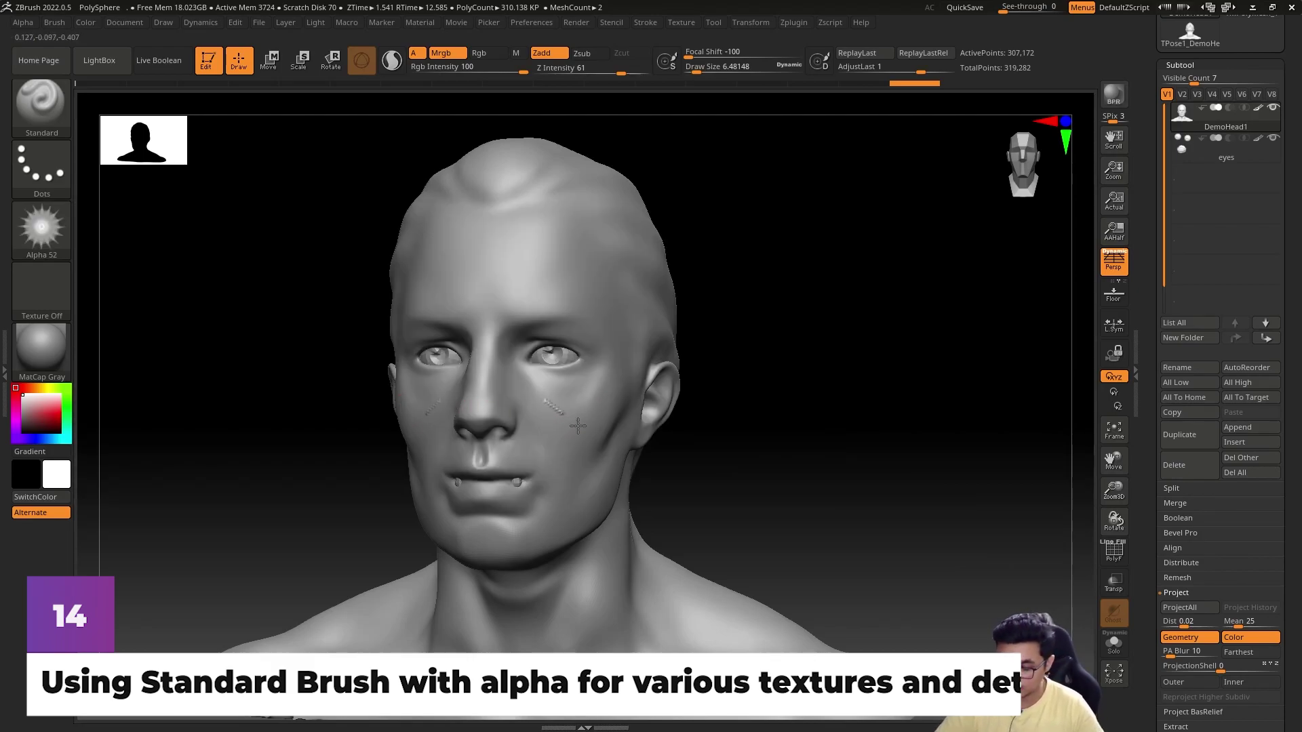
left_click_drag(707, 369, 796, 375, "alt")
Subdivide the head once, set the brush's Z Intensity to 27 and undo the trial cheek strokes.
key("space")
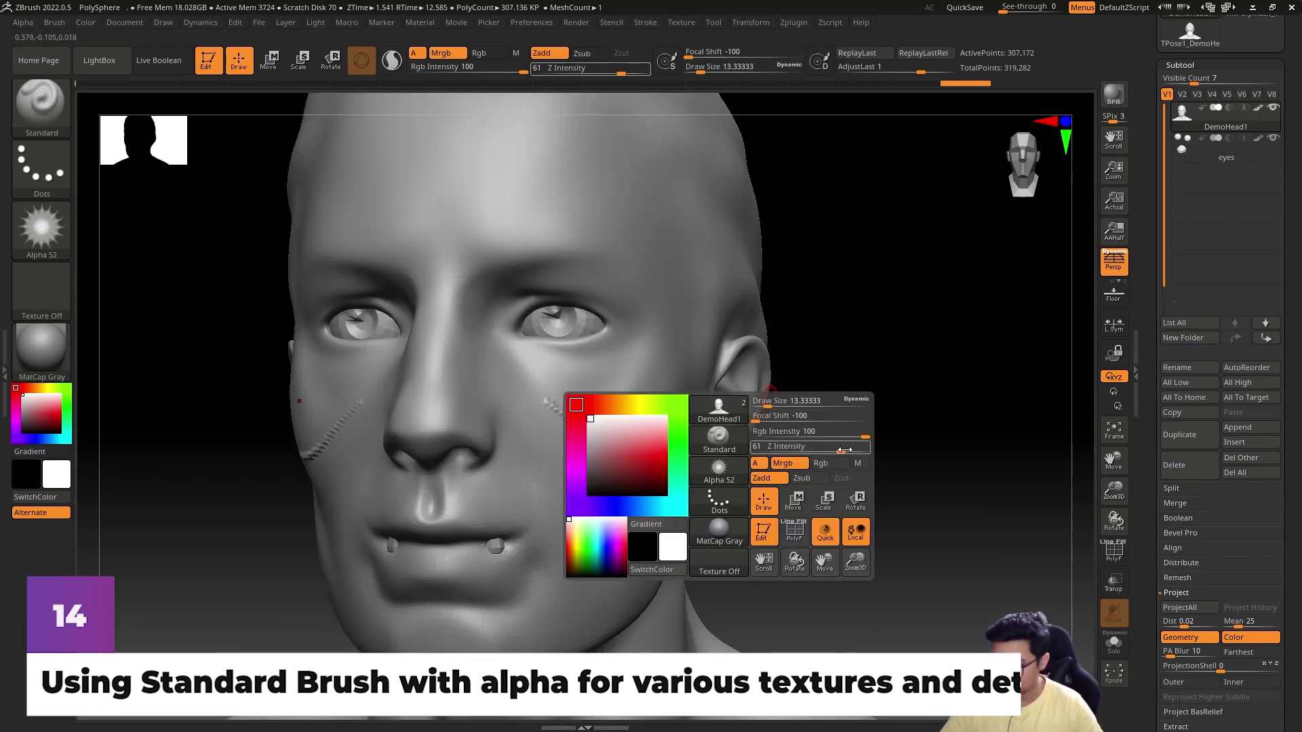
left_click_drag(844, 449, 852, 449)
key("ctrl+d")
key("space")
mouse_move(728, 482)
left_mouse_down()
mouse_move(690, 482)
mouse_move(569, 398)
mouse_move(601, 389)
mouse_move(636, 514)
left_mouse_up()
key("ctrl+z")
Change the brush stroke to DragRect and stamp the starburst alpha onto both cheeks.
left_click(50, 172)
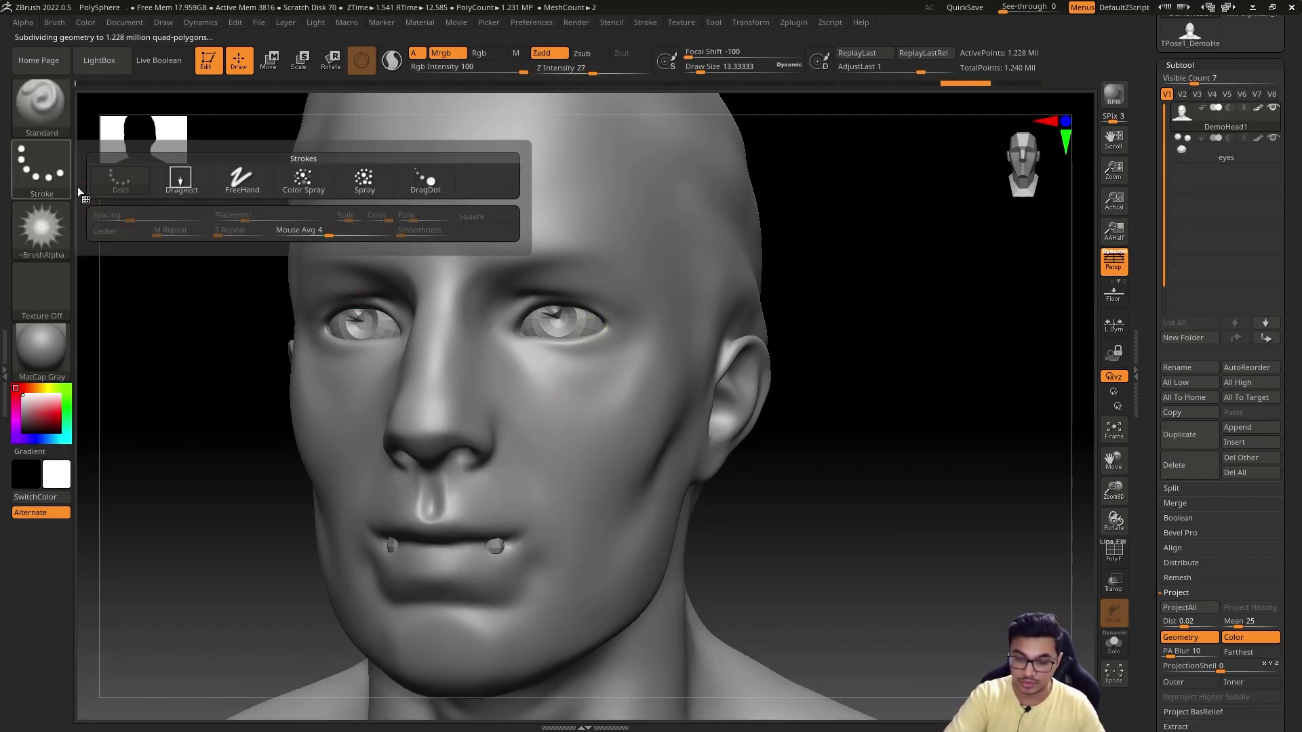
left_click(192, 183)
left_click_drag(583, 450, 658, 492)
mouse_move(829, 507)
left_mouse_down()
mouse_move(777, 510)
mouse_move(820, 495)
left_mouse_up()
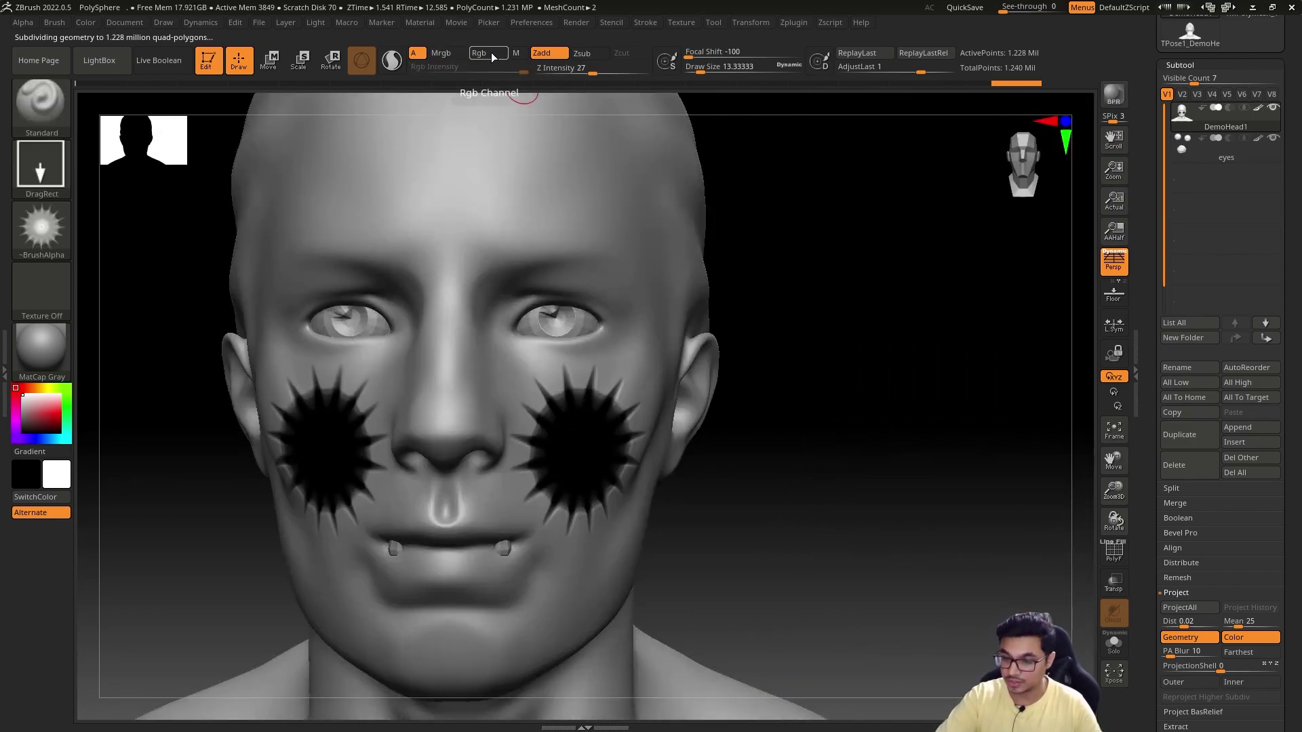
Undo the cheek stamp, restamp the starburst with the Rgb channel on, and undo the painted stamp.
key("ctrl+z")
left_click_drag(578, 428, 657, 570)
left_click_drag(790, 542, 743, 542)
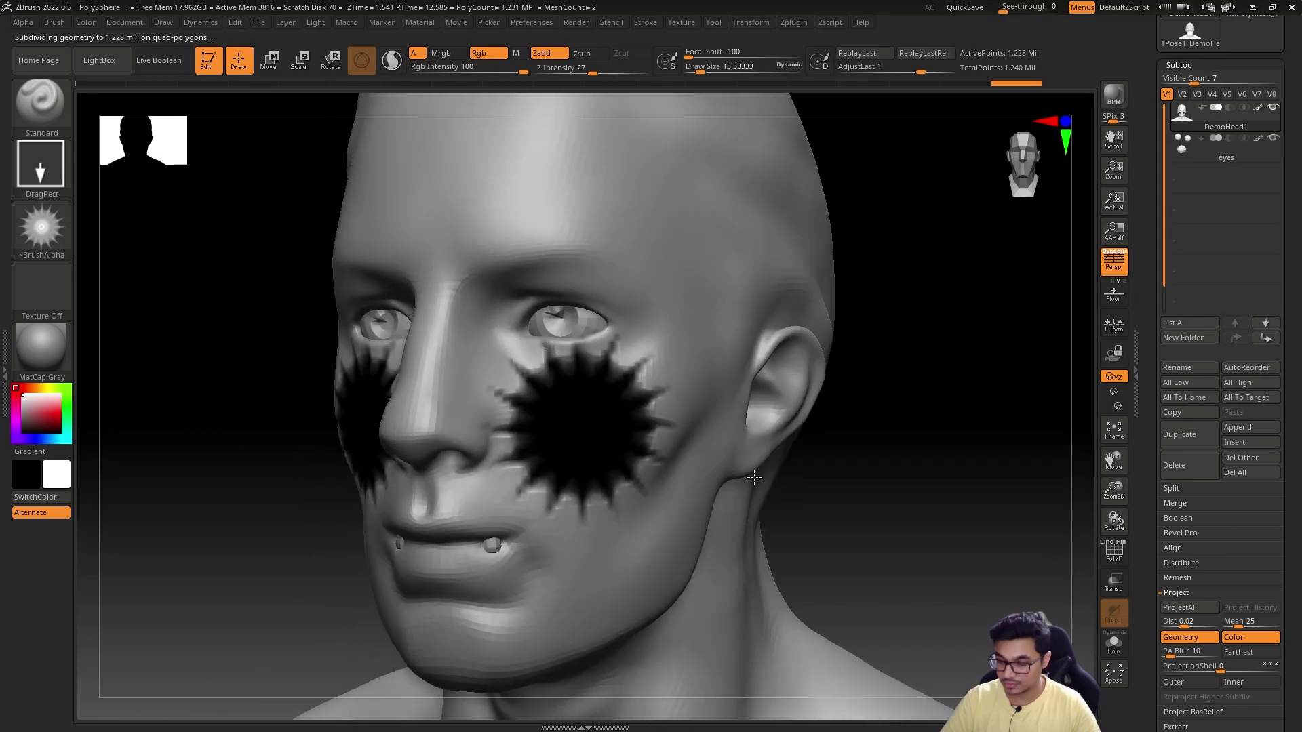
key("ctrl+z")
key("ctrl+shift+z")
key("ctrl+z")
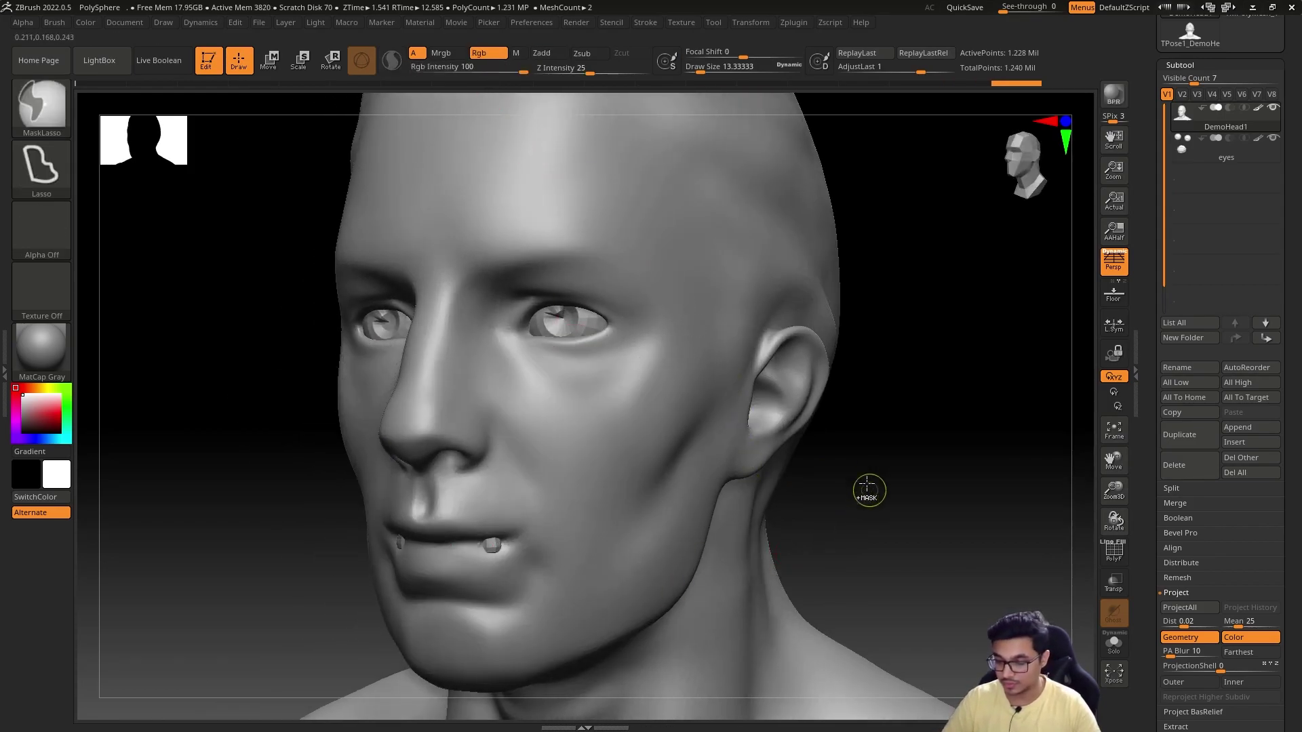
Switch the Standard brush to the Spray stroke with Alpha 42.
left_click(51, 160)
left_click(69, 156)
left_click(353, 188)
left_click(65, 229)
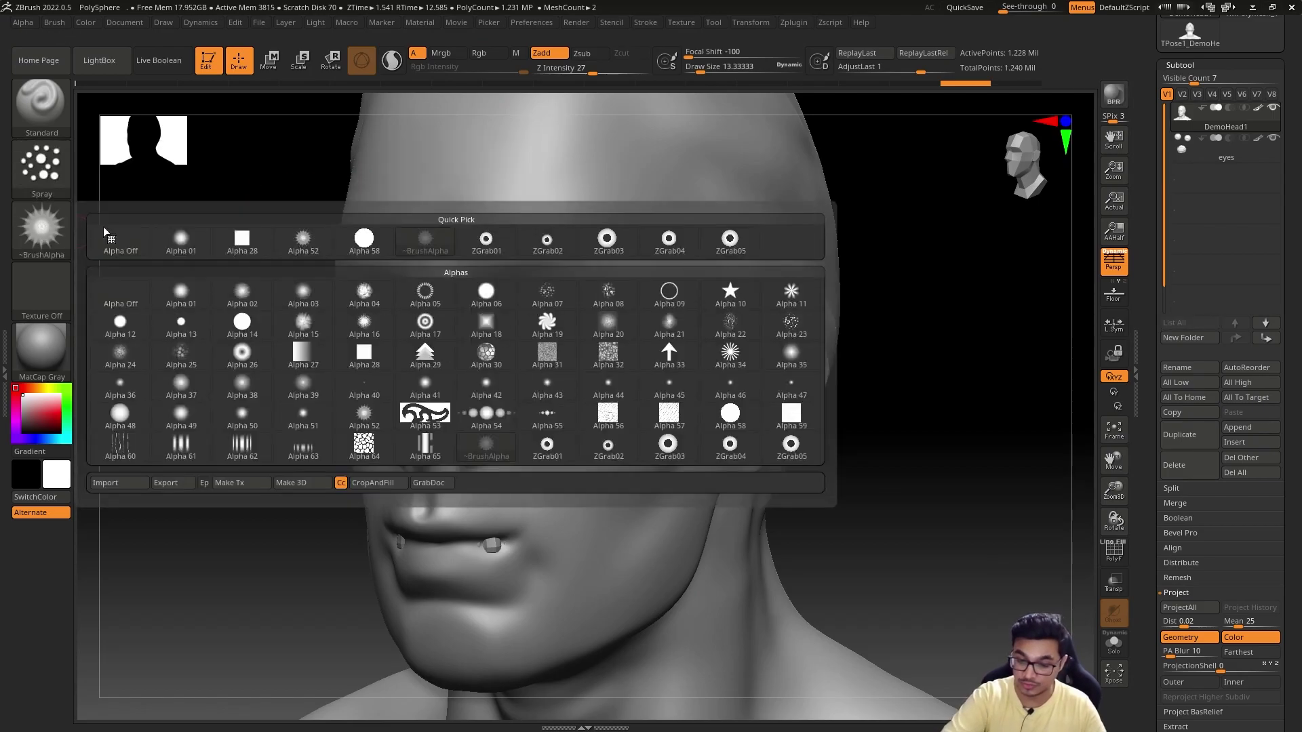
left_click(487, 383)
Set the spray brush to Draw Size about 15, Focal Shift -7 and Z Intensity 10, and pick Alpha 45.
key("s")
key("space")
left_click(606, 434)
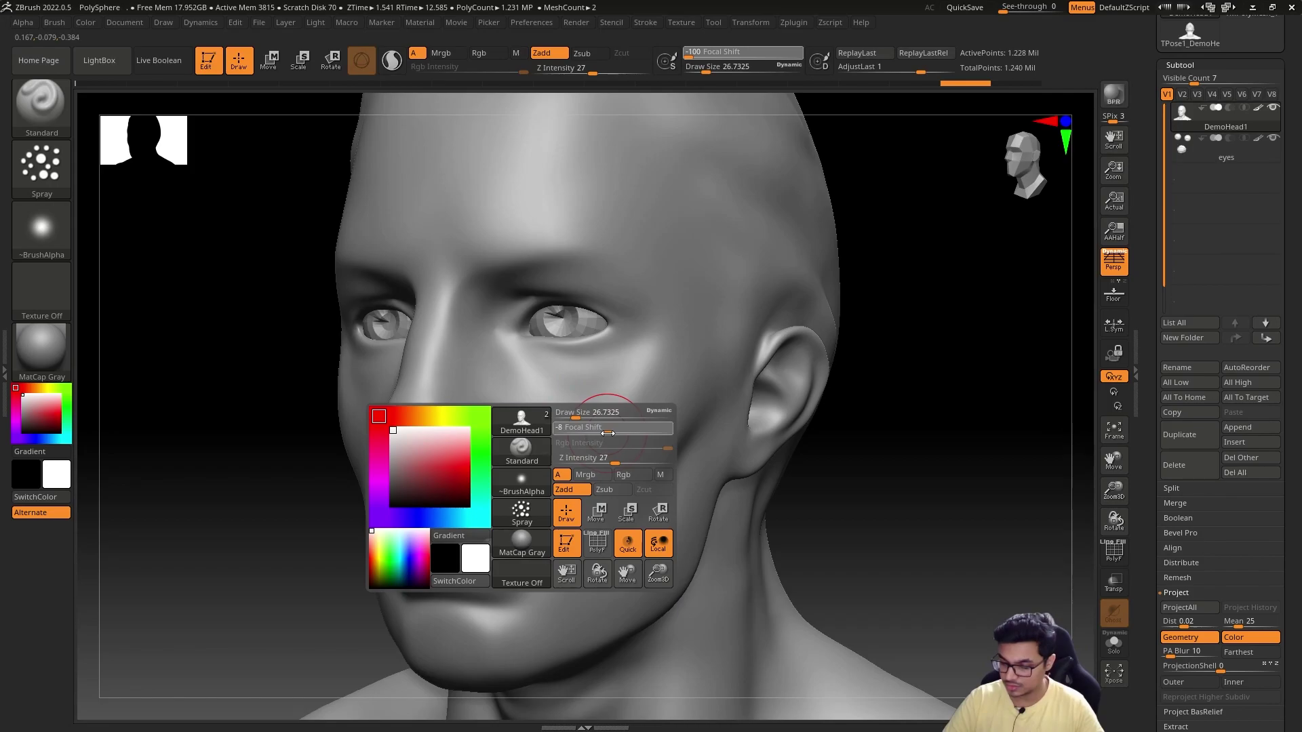
key("space")
left_click_drag(594, 483, 574, 483)
key("s")
key("space")
left_click(42, 227)
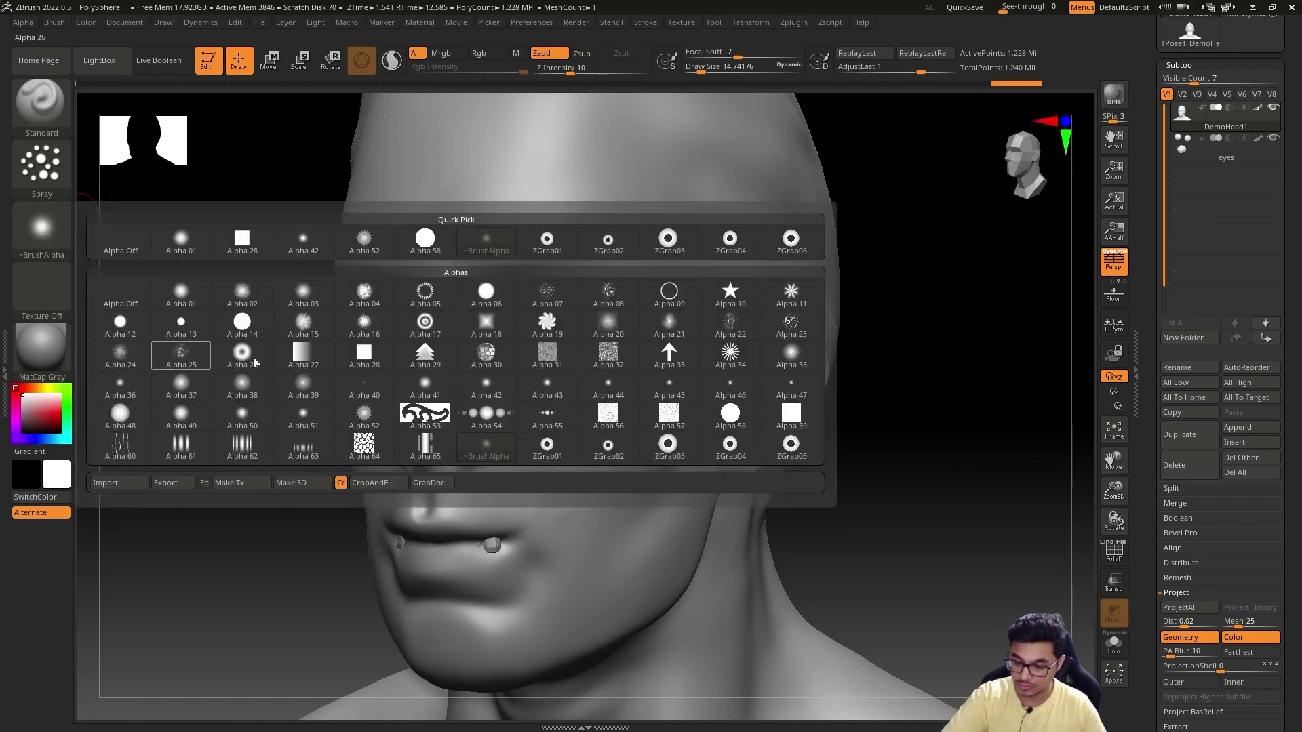
left_click(682, 397)
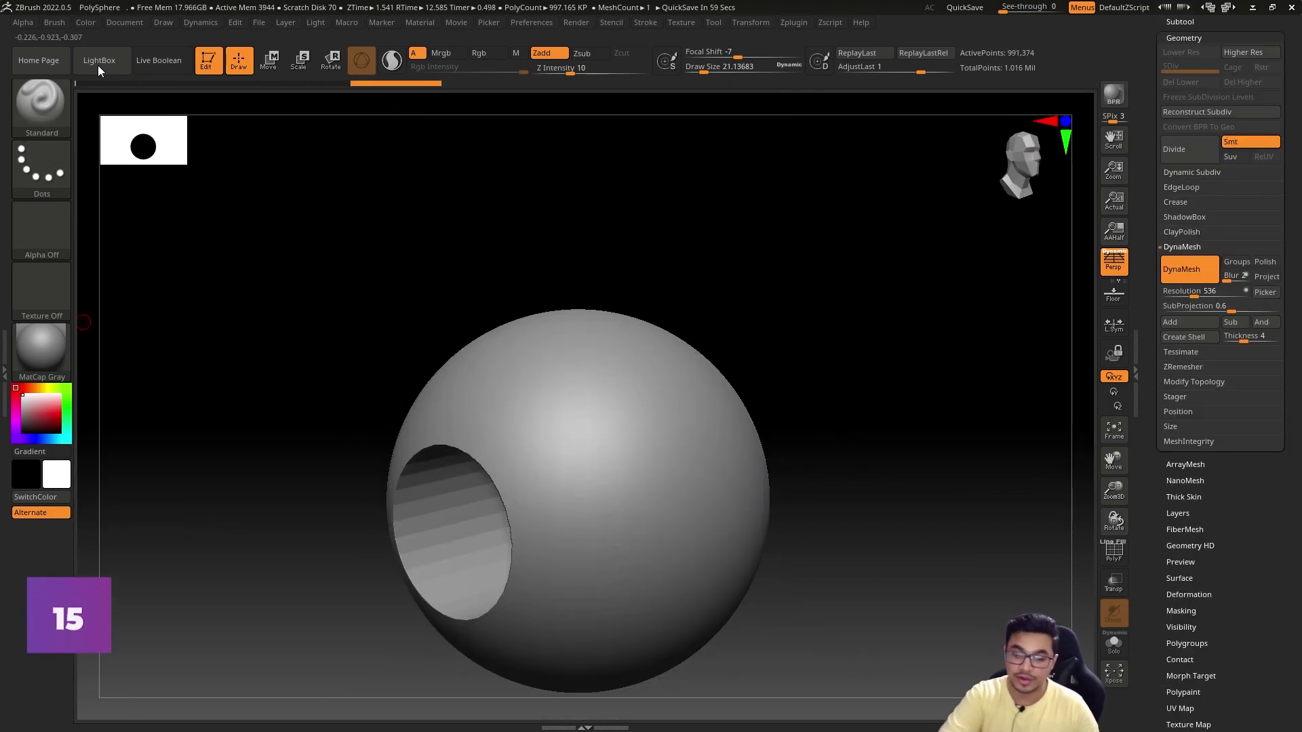
Load the Ram brush from the LightBox brush library and set its Draw Size to about 31.
left_click(99, 60)
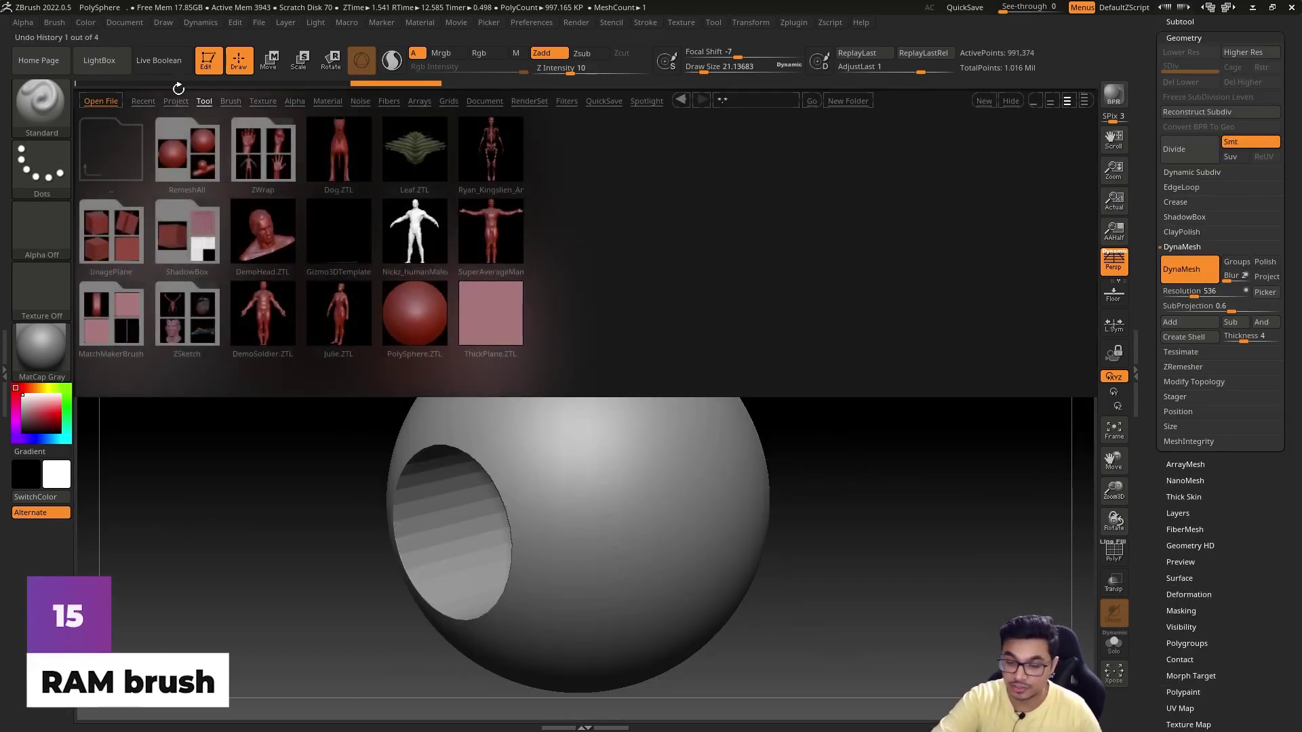
left_click(232, 101)
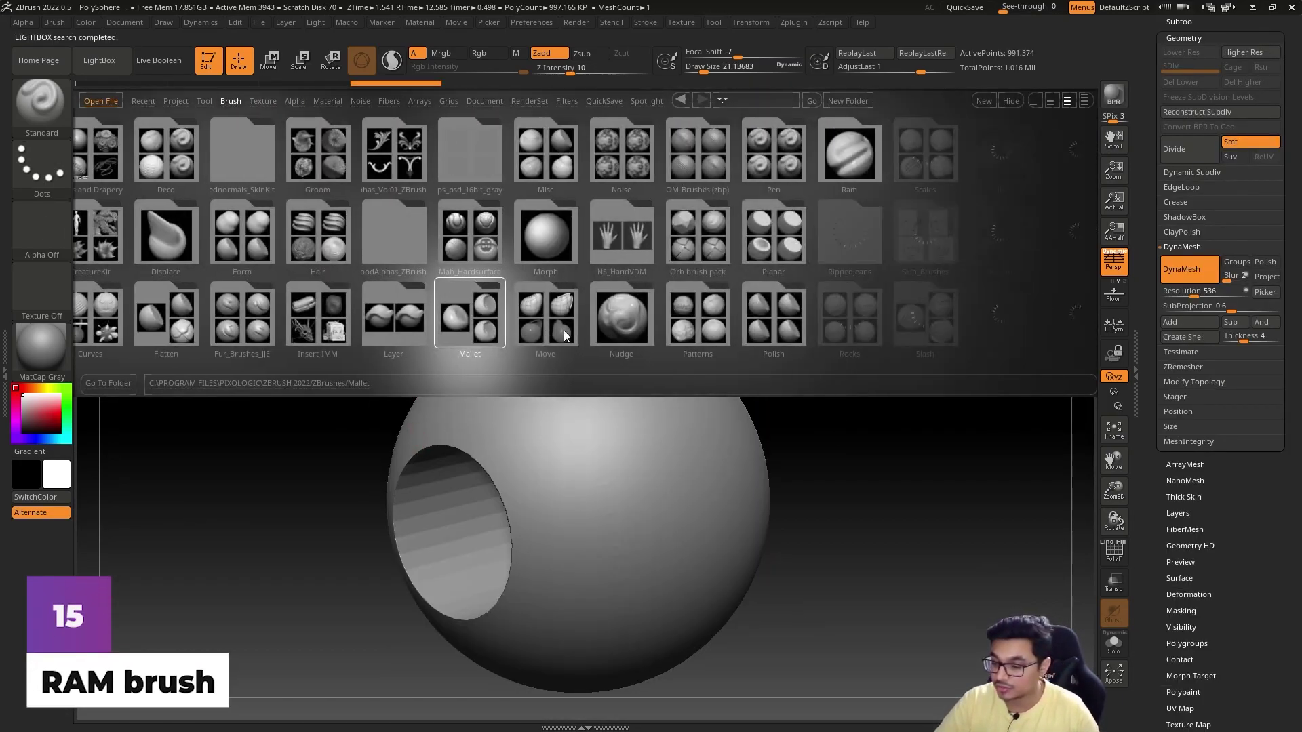
double_click(720, 153)
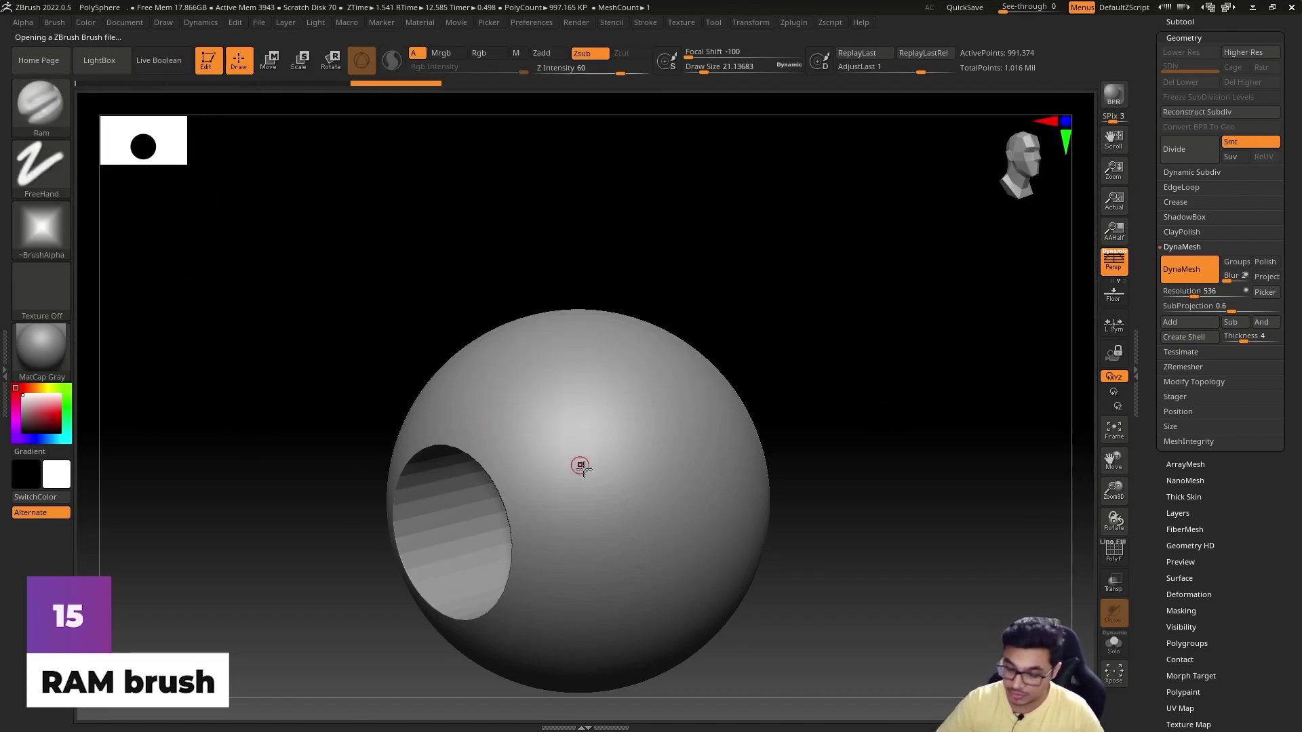
key("s")
left_click_drag(583, 469, 589, 467)
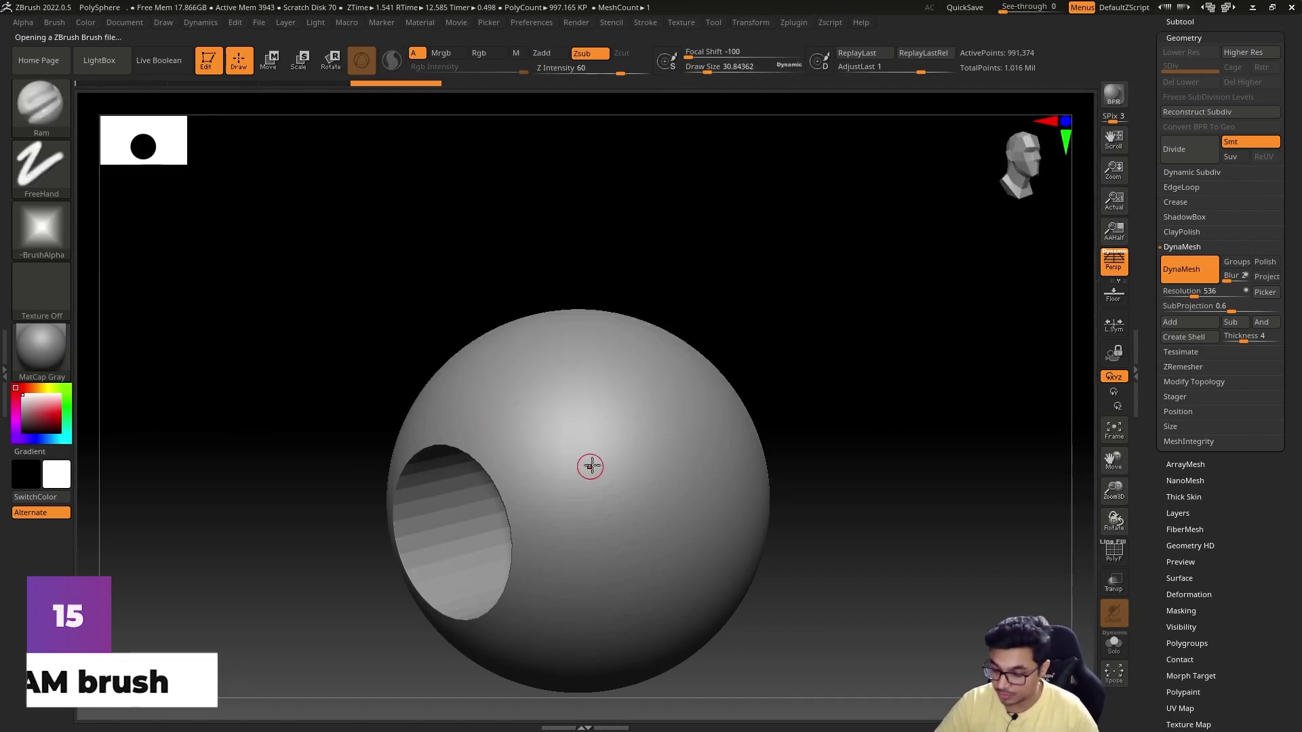
key("space")
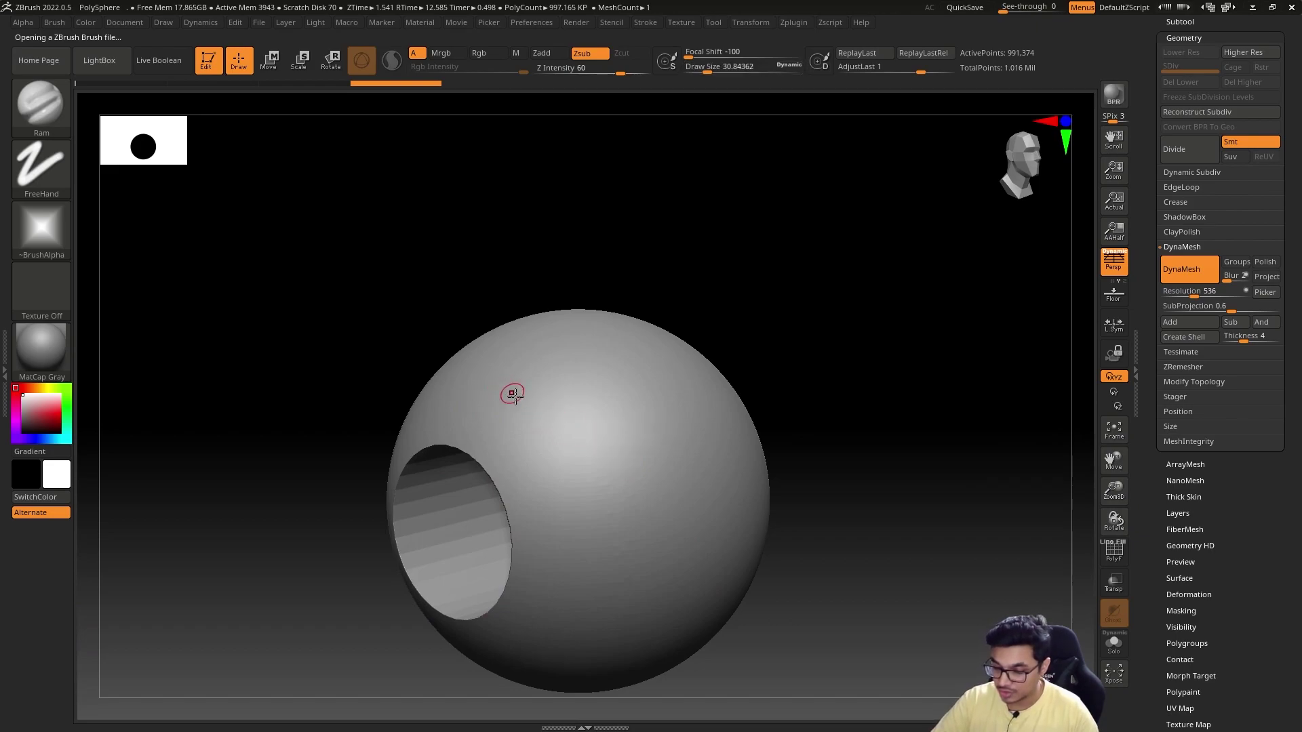
Carve curved strokes across the front of the sphere with the Ram brush after adjusting its stroke settings.
left_click(647, 23)
left_click(698, 292)
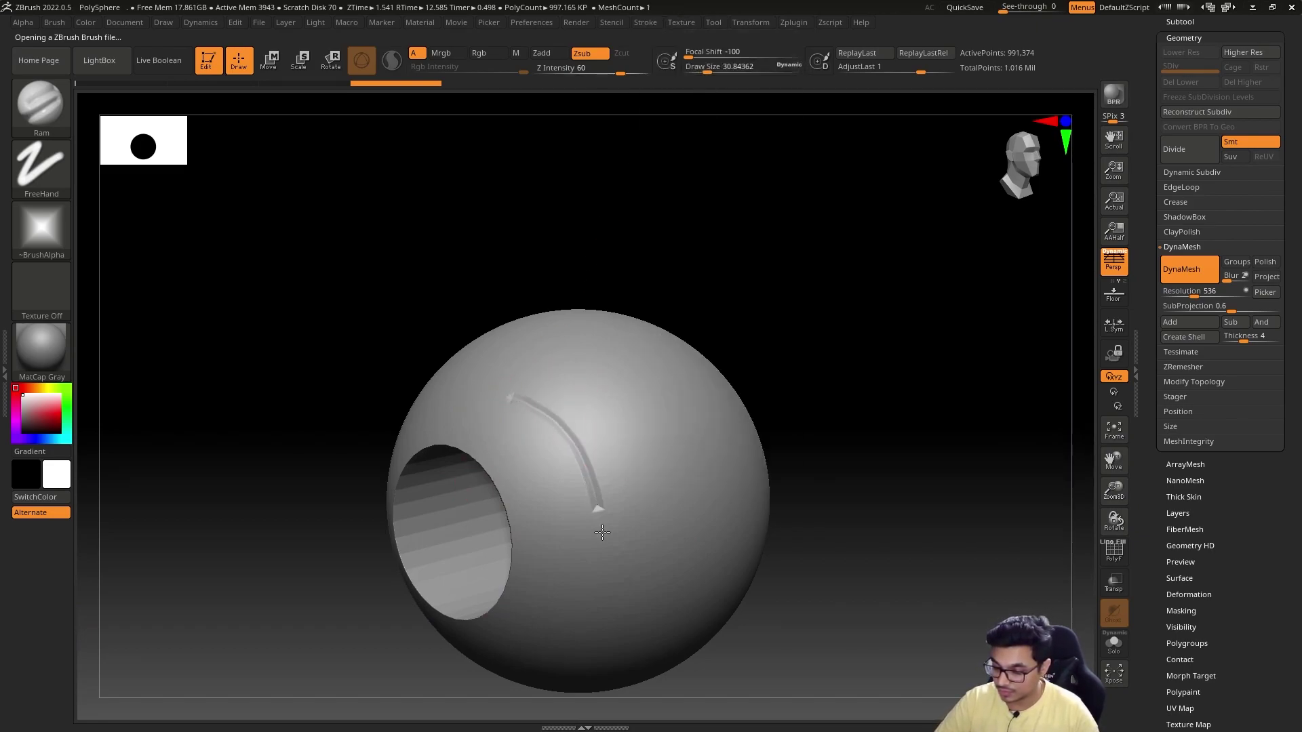
left_click_drag(685, 478, 674, 335)
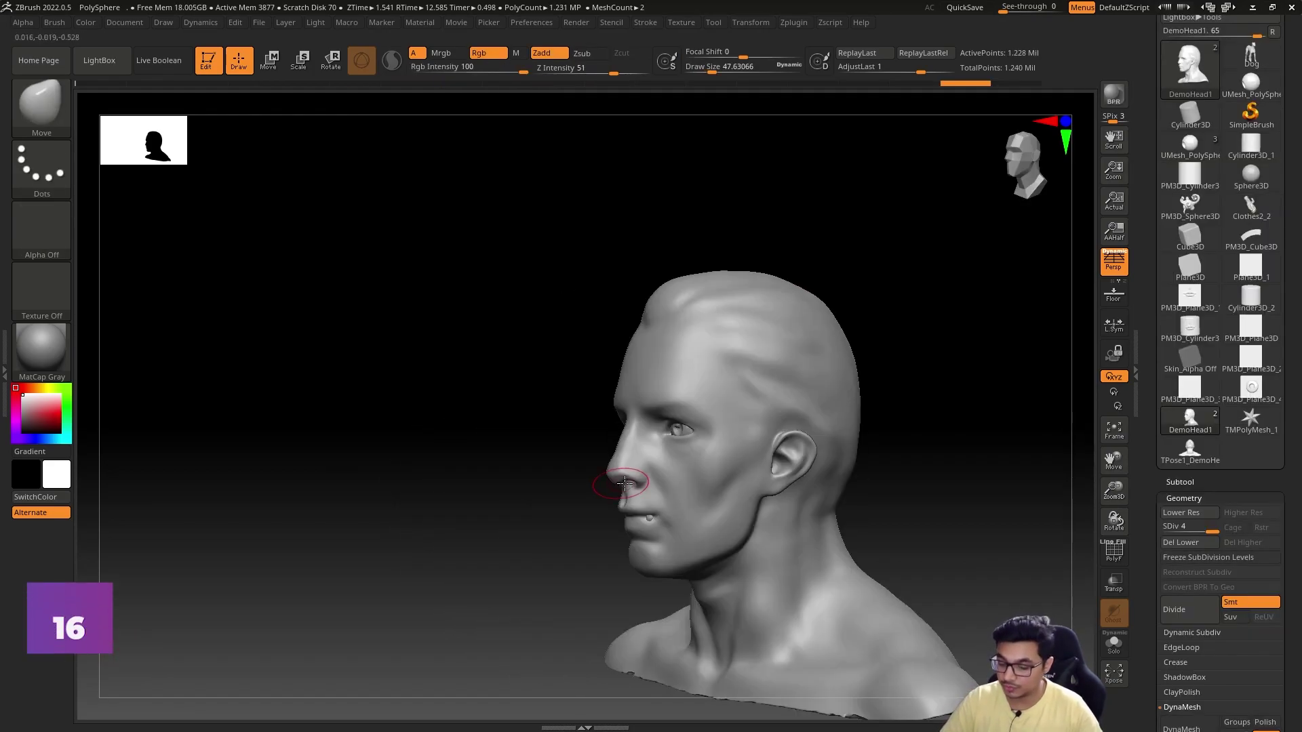
Set the Move brush's Draw Size to about 65 and turn on AccuCurve in its curve settings.
key("s")
left_click_drag(622, 480, 628, 480)
left_click(53, 24)
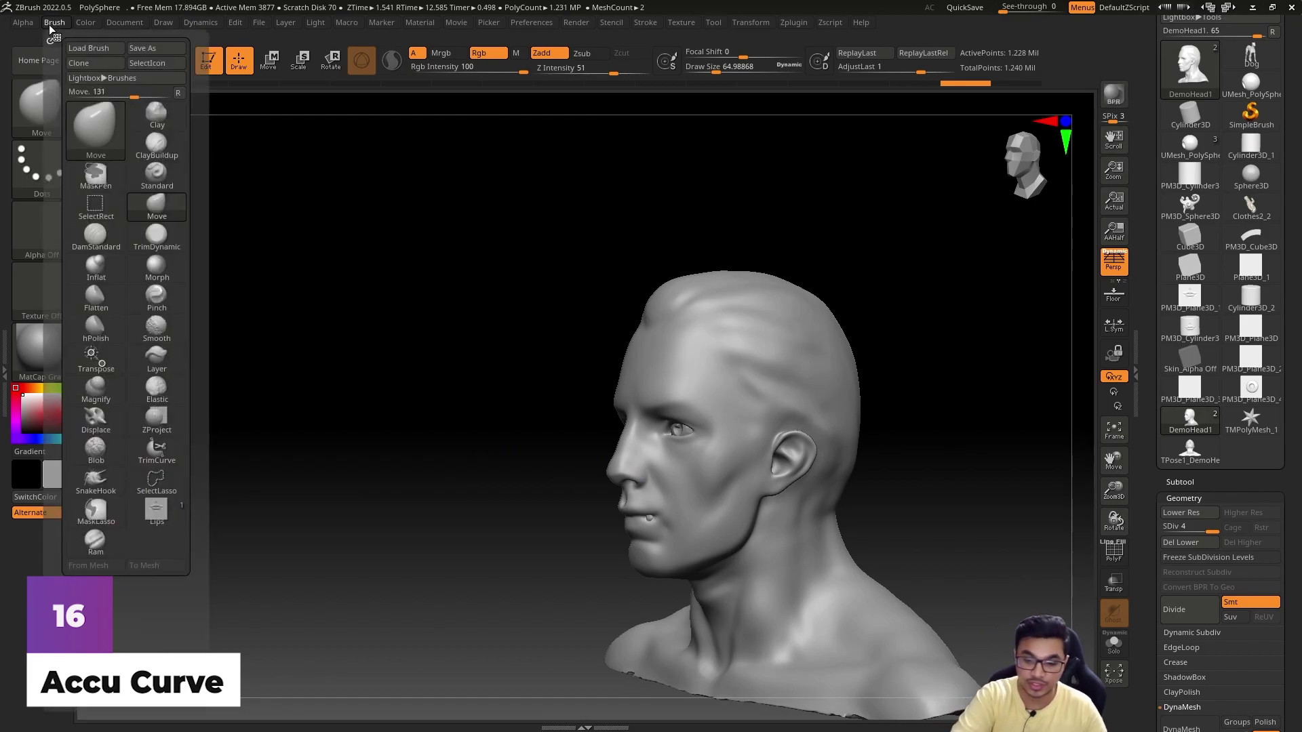
scroll(126, 619, "down", 1)
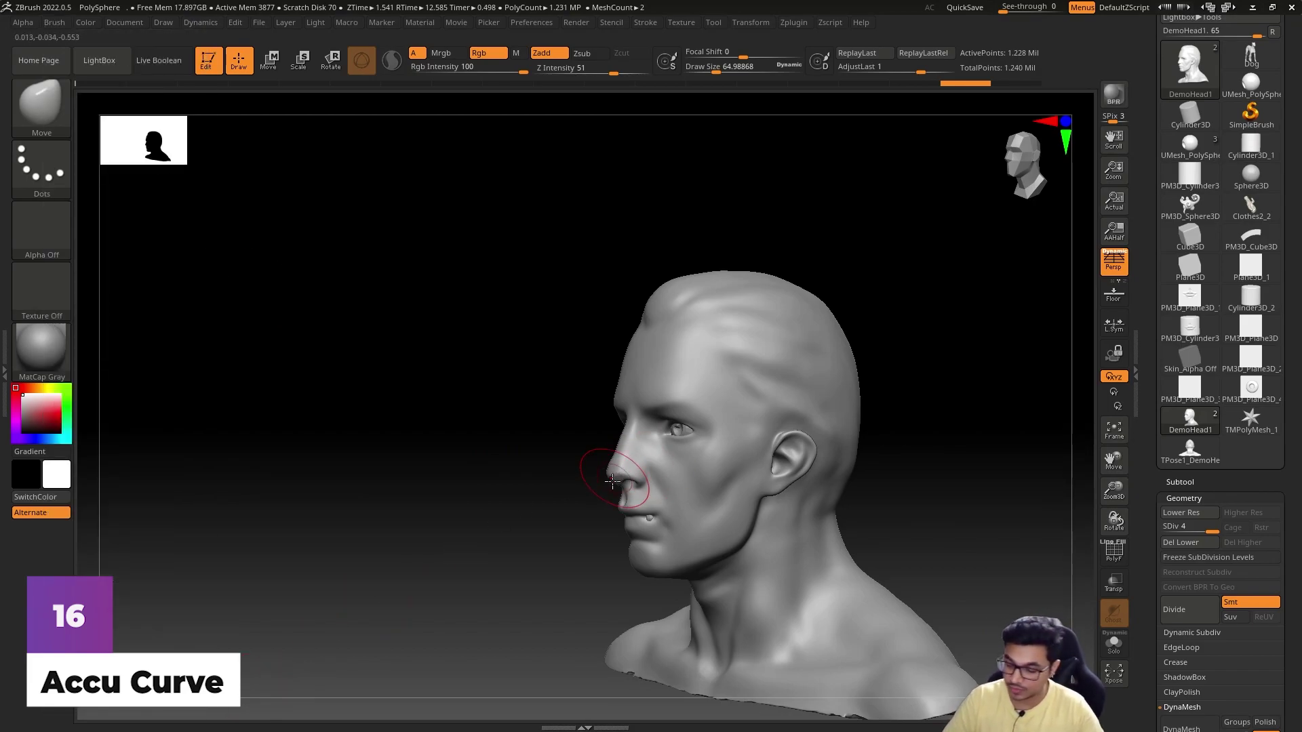
Undo the last nose edit and pull sharp points out of the nose, the top of the head, the chin and the jawline.
key("ctrl+z")
left_click_drag(823, 309, 868, 263)
left_click_drag(686, 560, 621, 609)
mouse_move(713, 555)
left_mouse_down()
mouse_move(741, 559)
mouse_move(696, 575)
left_mouse_up()
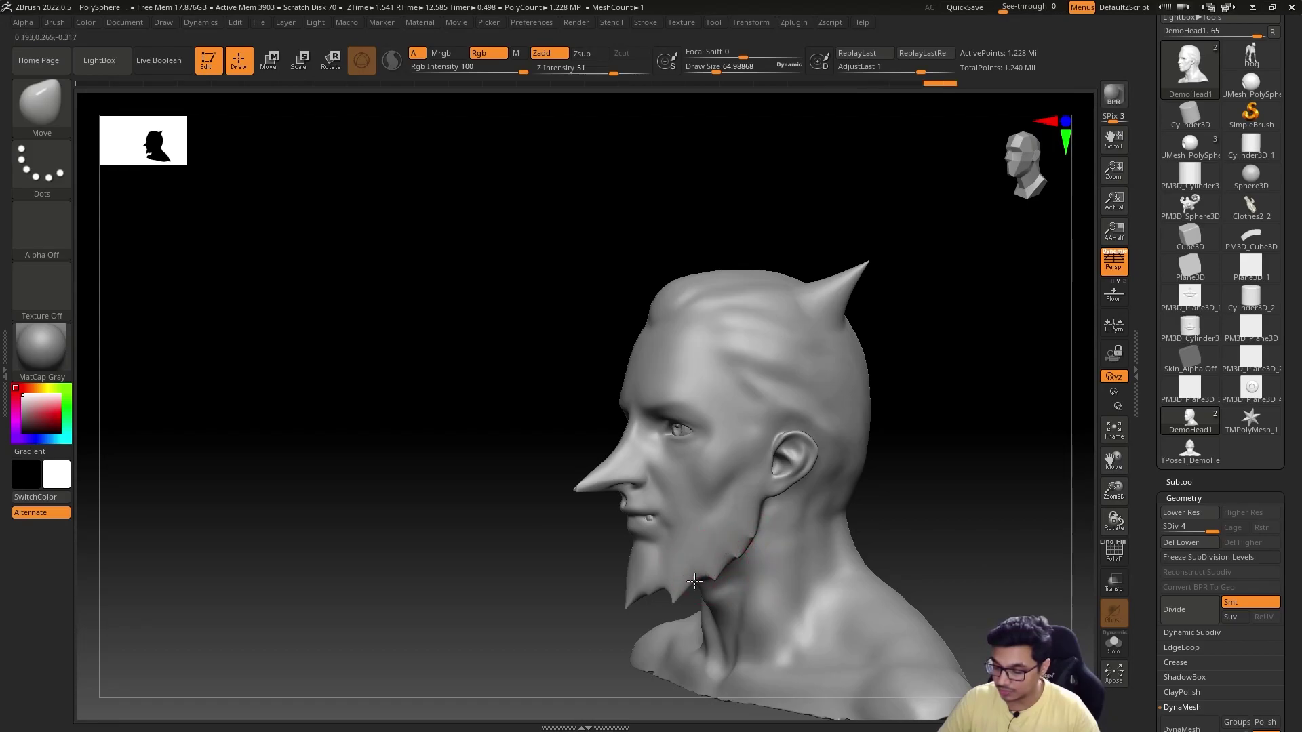
From the front view, pull two pointed spikes up from the shoulder with the Move brush at Draw Size about 40.
key("s")
left_click_drag(901, 515, 947, 503, "shift")
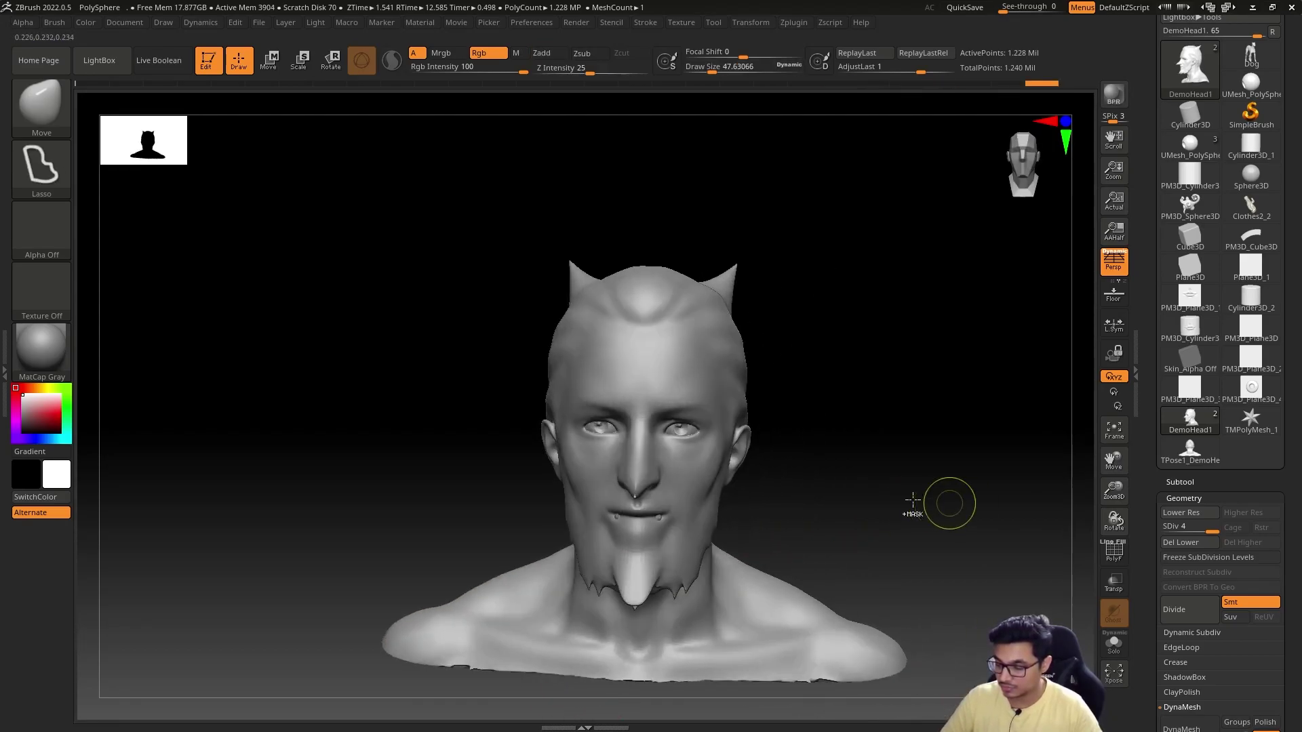
left_click_drag(756, 590, 786, 542)
left_click_drag(824, 610, 841, 575)
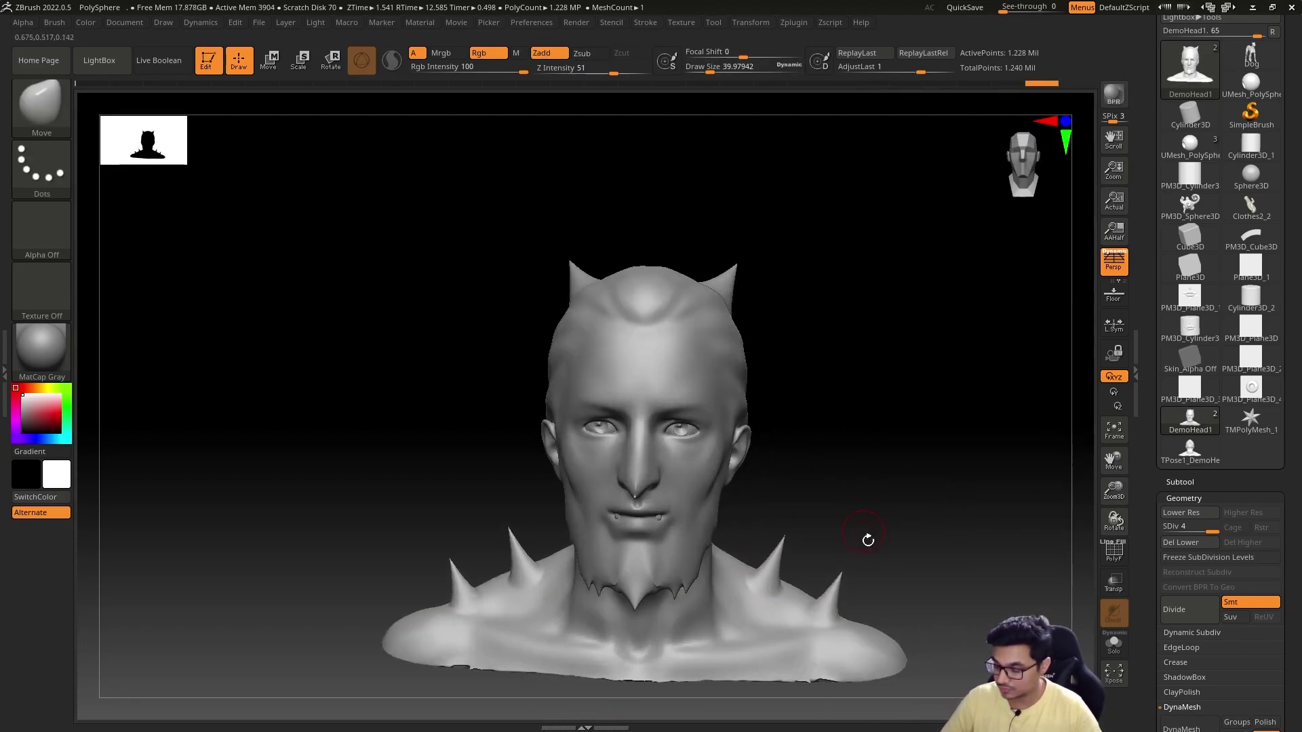
Set the Move brush's Draw Size to about 82 and pull the shoulder surface upward around the spikes.
left_click(55, 23)
key("s")
left_click_drag(729, 463, 752, 463)
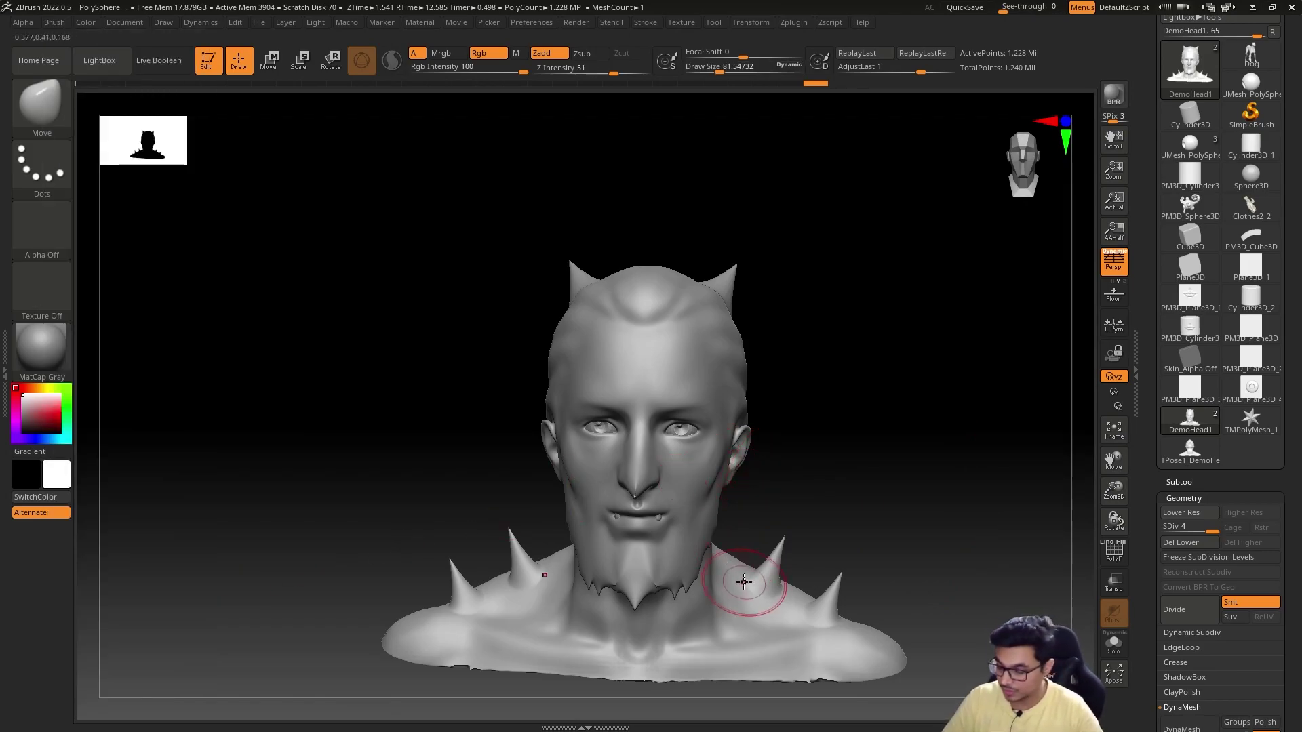
left_click_drag(752, 583, 780, 539)
mouse_move(824, 620)
left_mouse_down()
mouse_move(844, 573)
mouse_move(886, 610)
mouse_move(799, 576)
mouse_move(780, 542)
left_mouse_up()
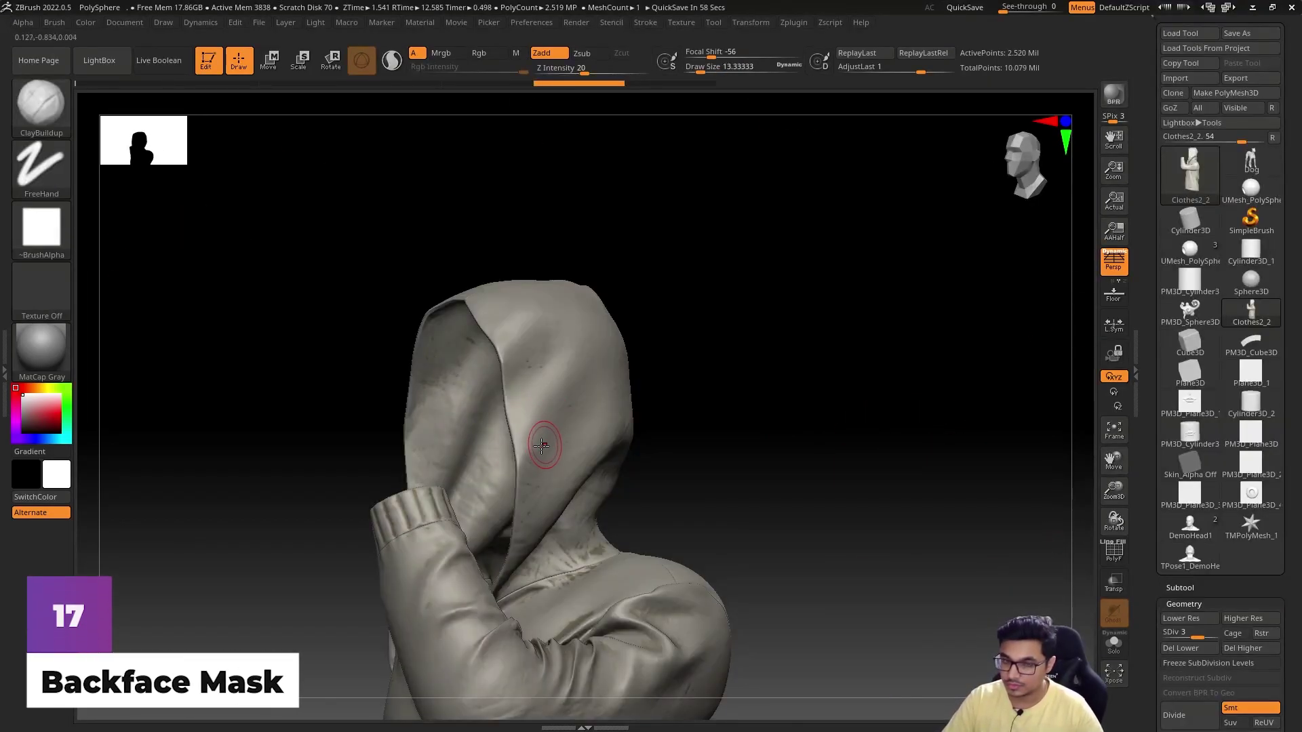
Turn on BackfaceMask in the ClayBuildup brush's auto masking settings and set its Draw Size to about 23 for the hood.
left_click_drag(637, 436, 593, 463)
mouse_move(617, 387)
left_mouse_down()
mouse_move(596, 392)
mouse_move(644, 385)
left_mouse_up()
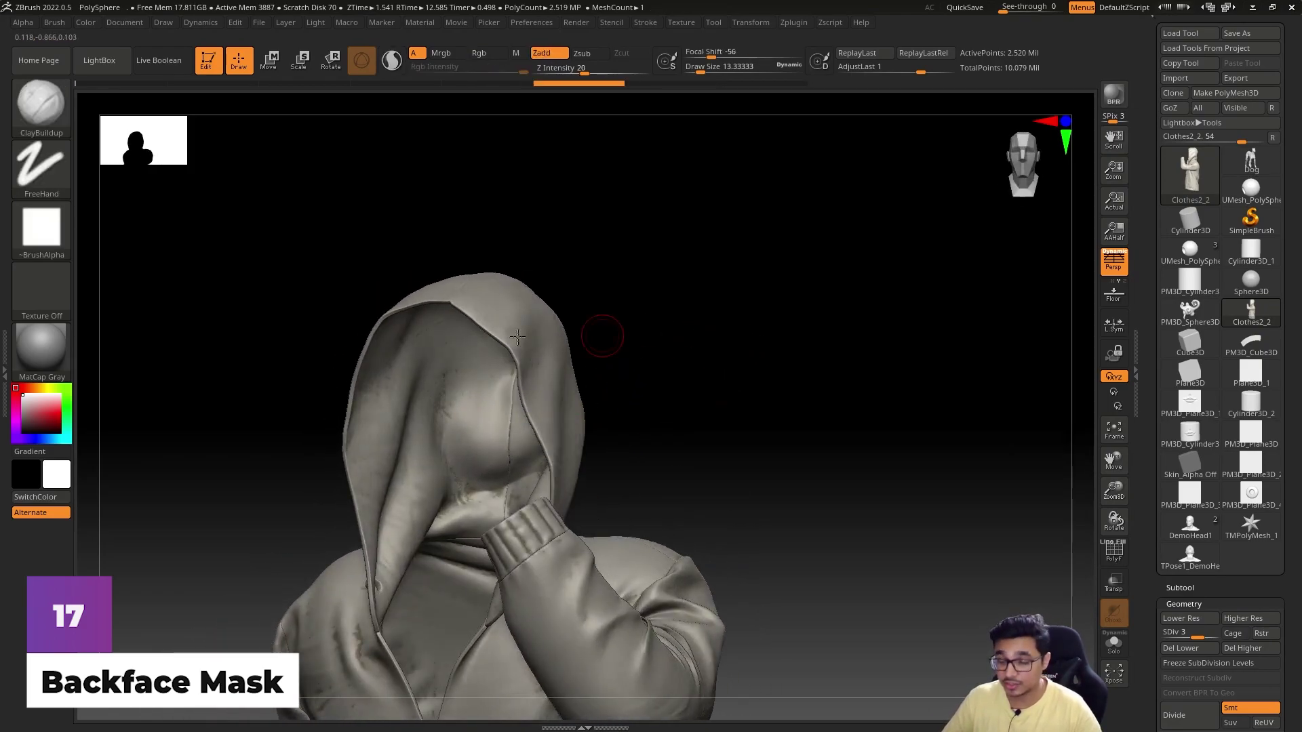
left_click(54, 23)
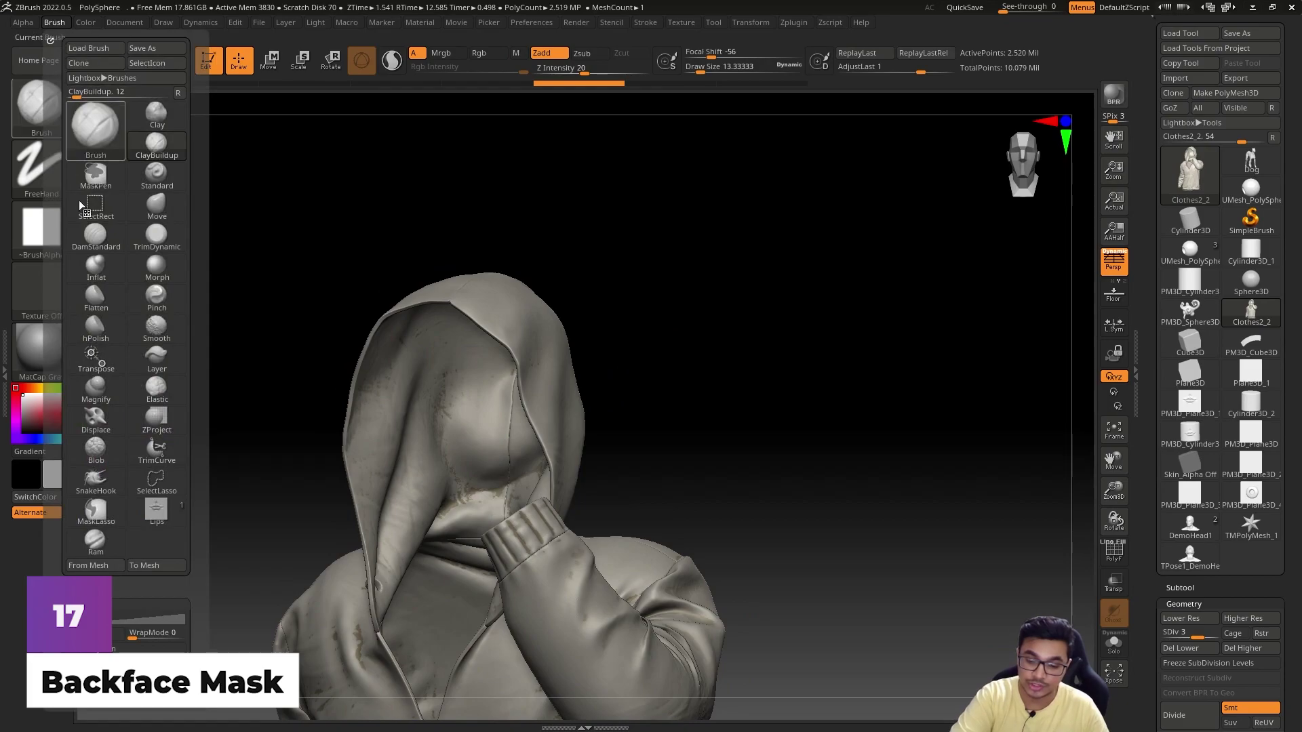
scroll(139, 570, "down", 5)
scroll(139, 569, "down", 3)
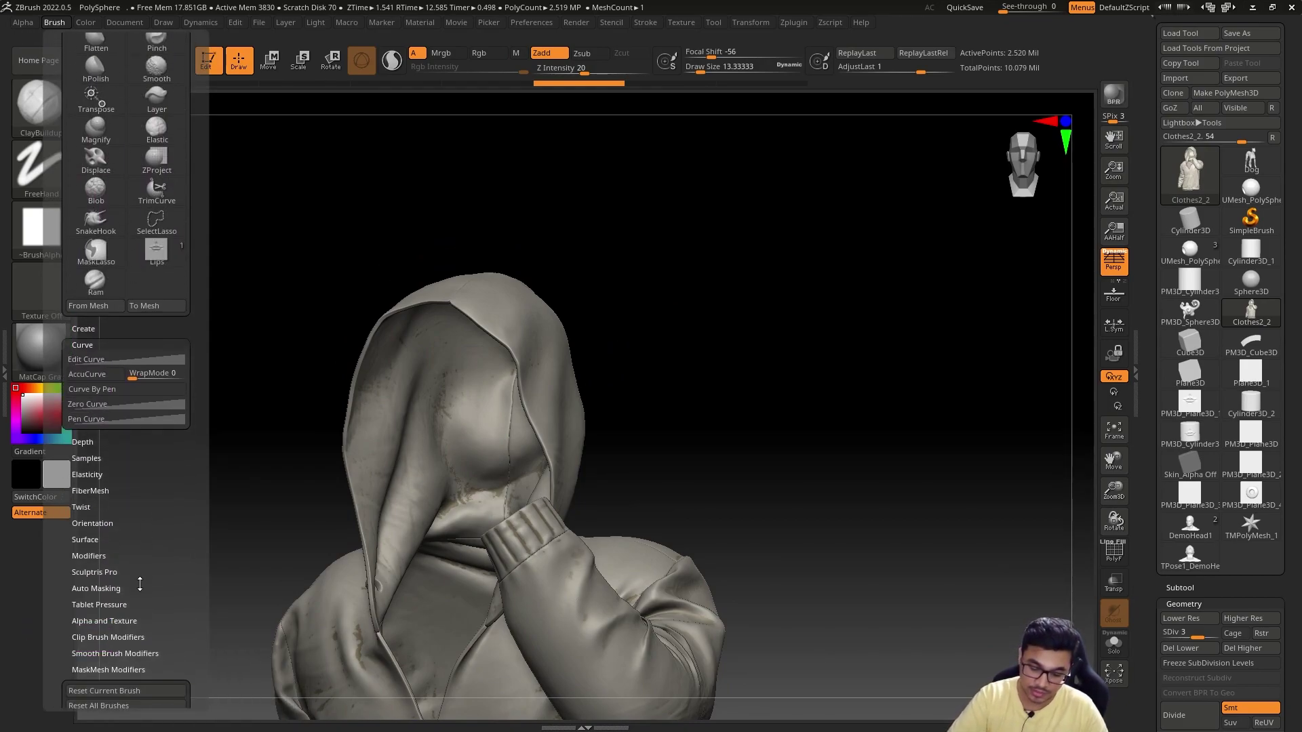
left_click(119, 589)
left_click(95, 700)
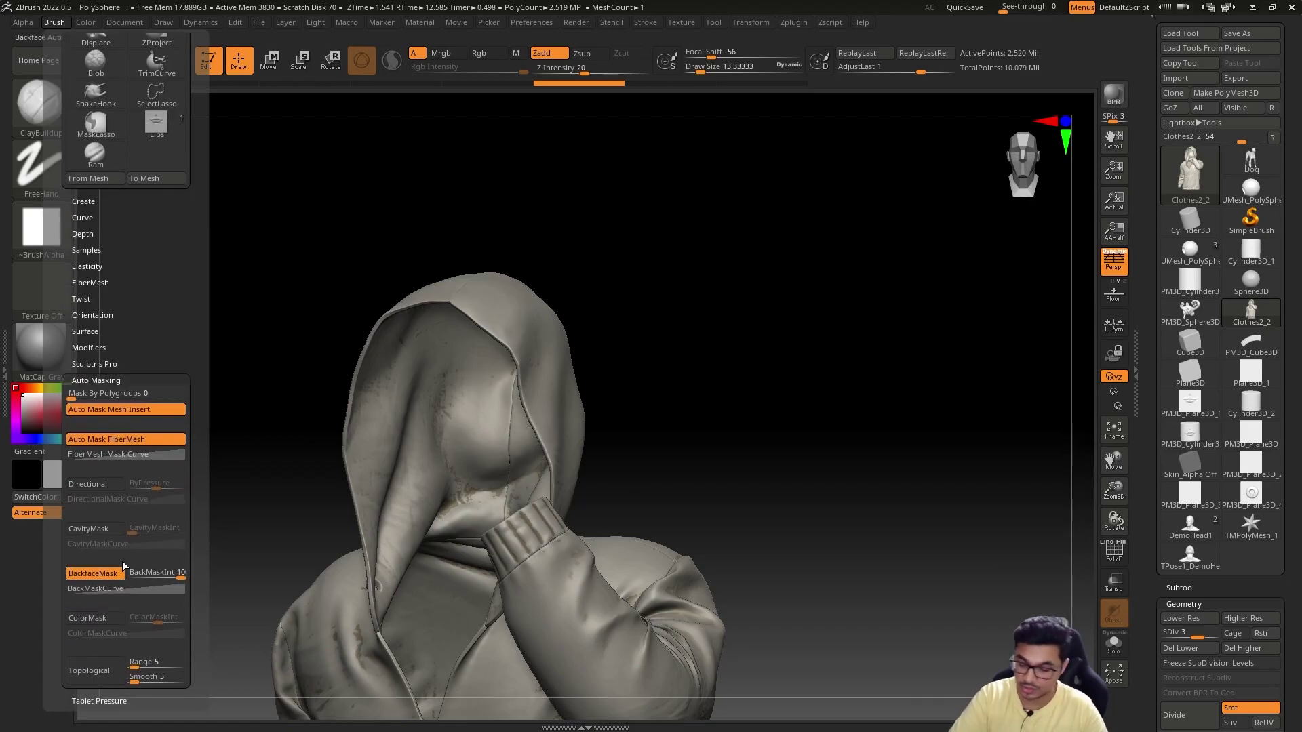
key("]")
left_click_drag(606, 365, 755, 349)
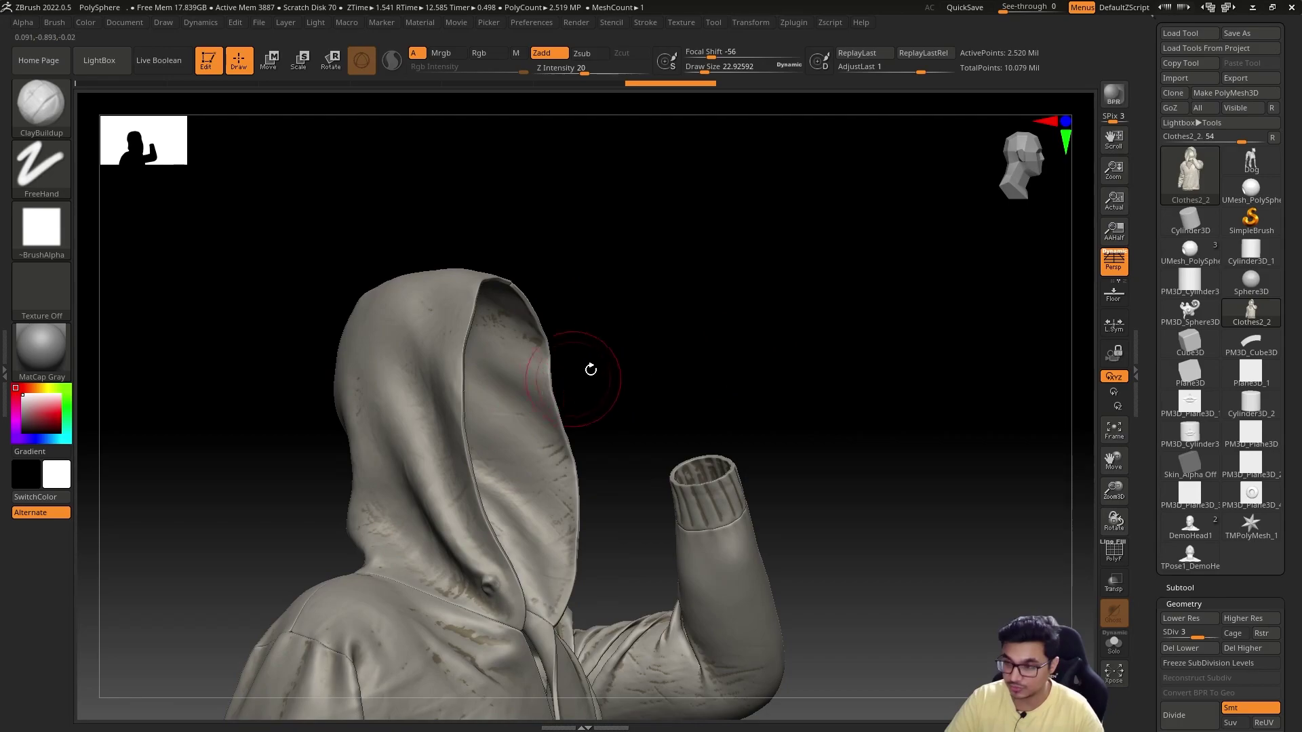
left_click_drag(585, 372, 561, 389)
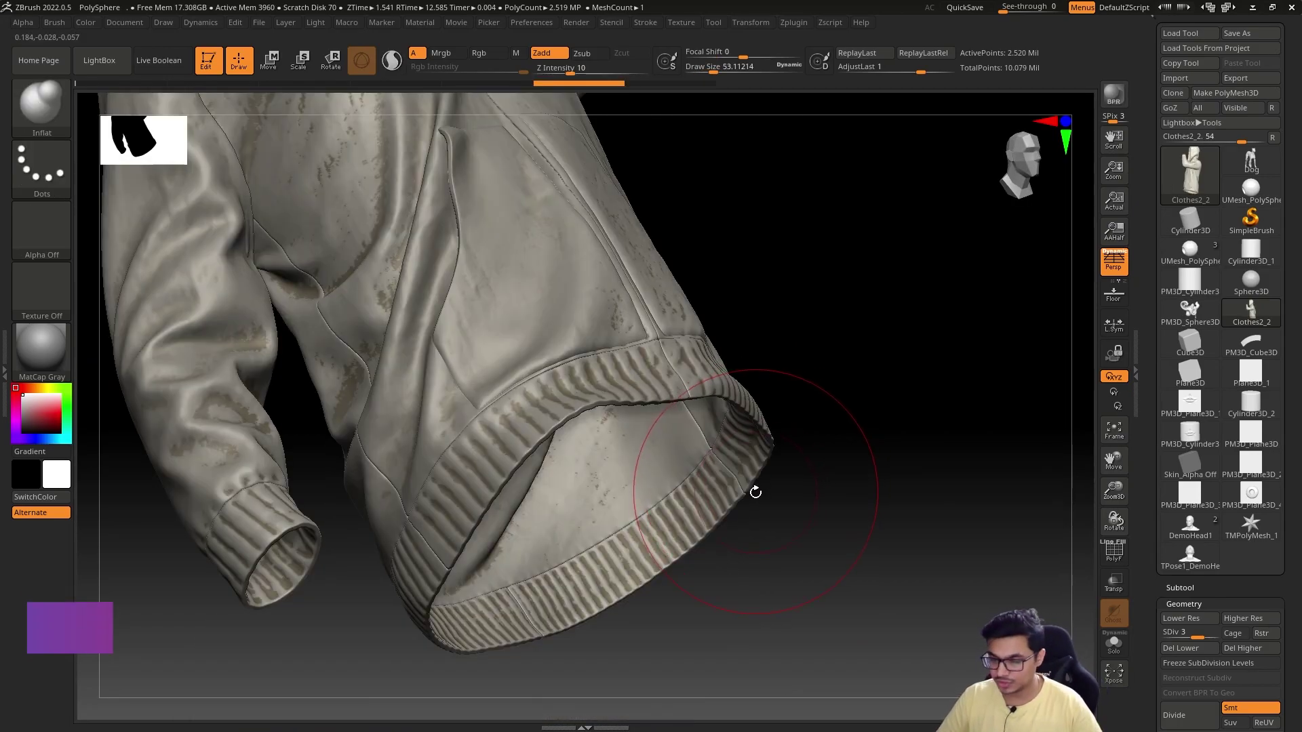
Inflate the ribbed hem of the hoodie with the Inflat brush at Draw Size about 33.
left_click_drag(761, 488, 814, 499)
key("s")
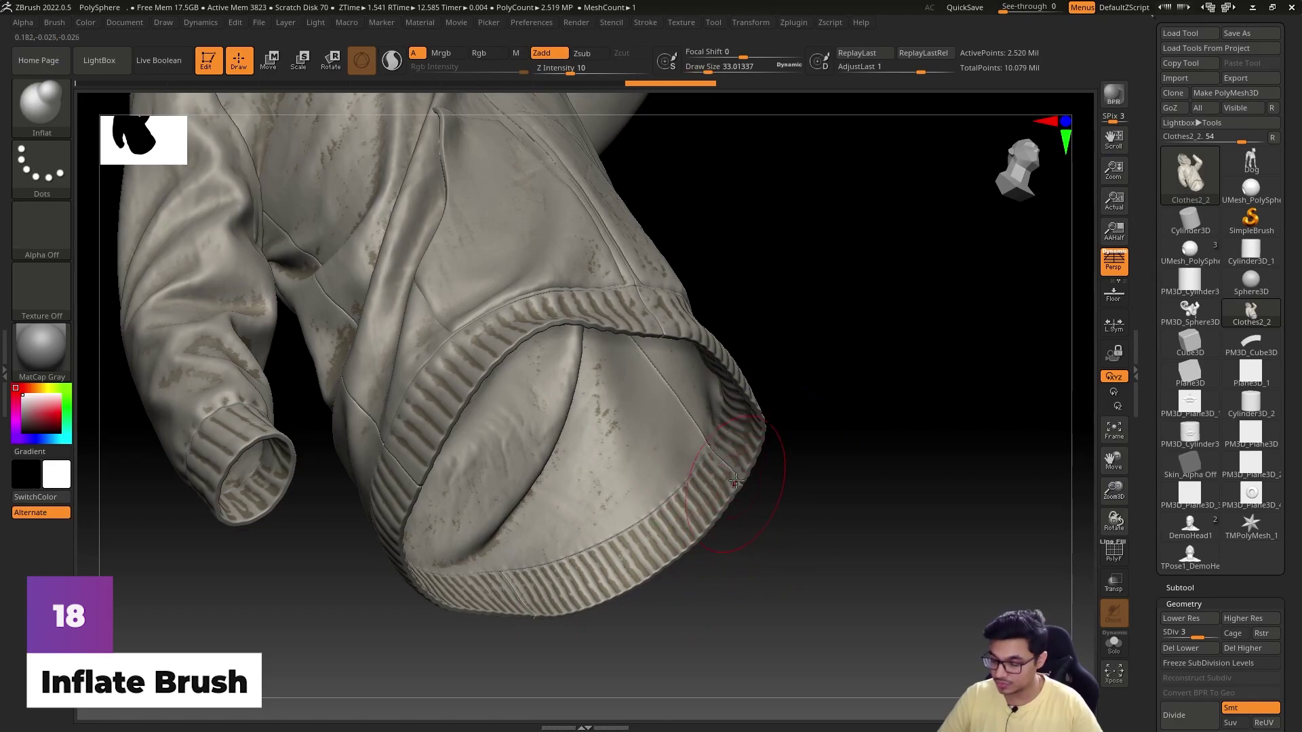
left_click_drag(746, 496, 743, 516)
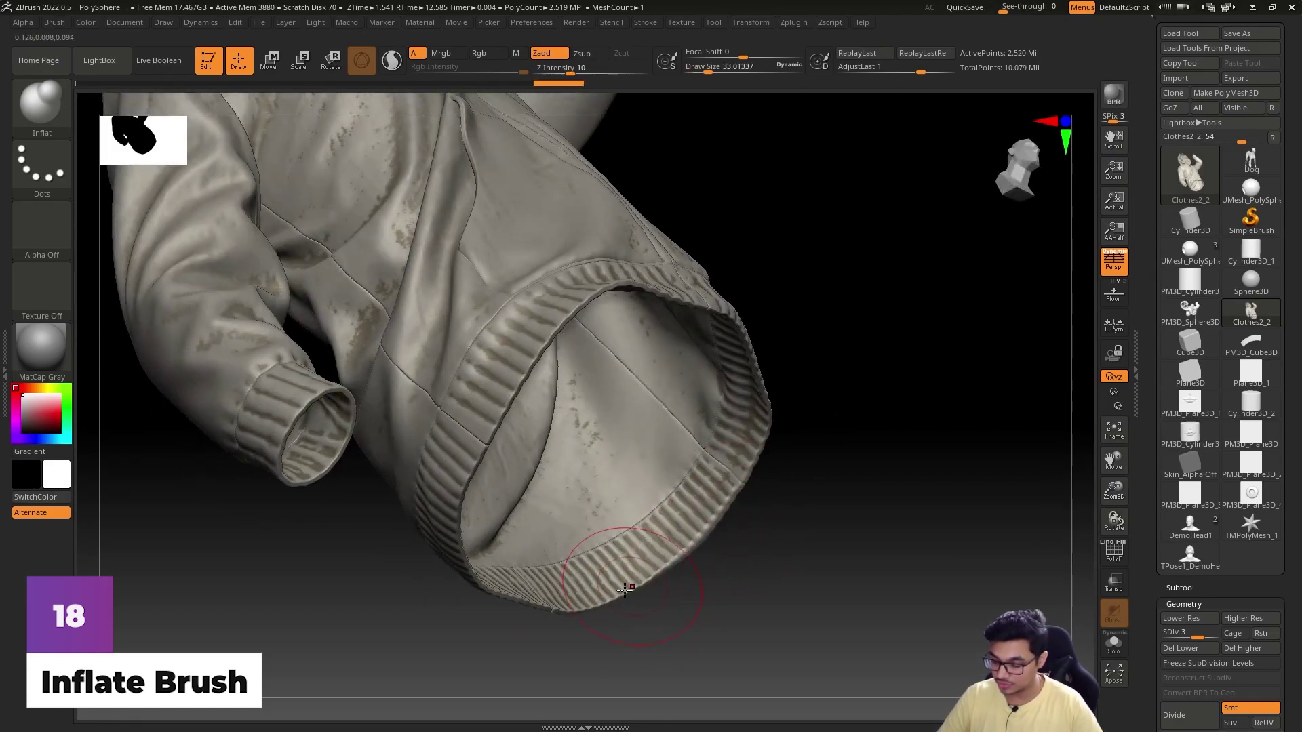
left_click_drag(755, 282, 714, 245)
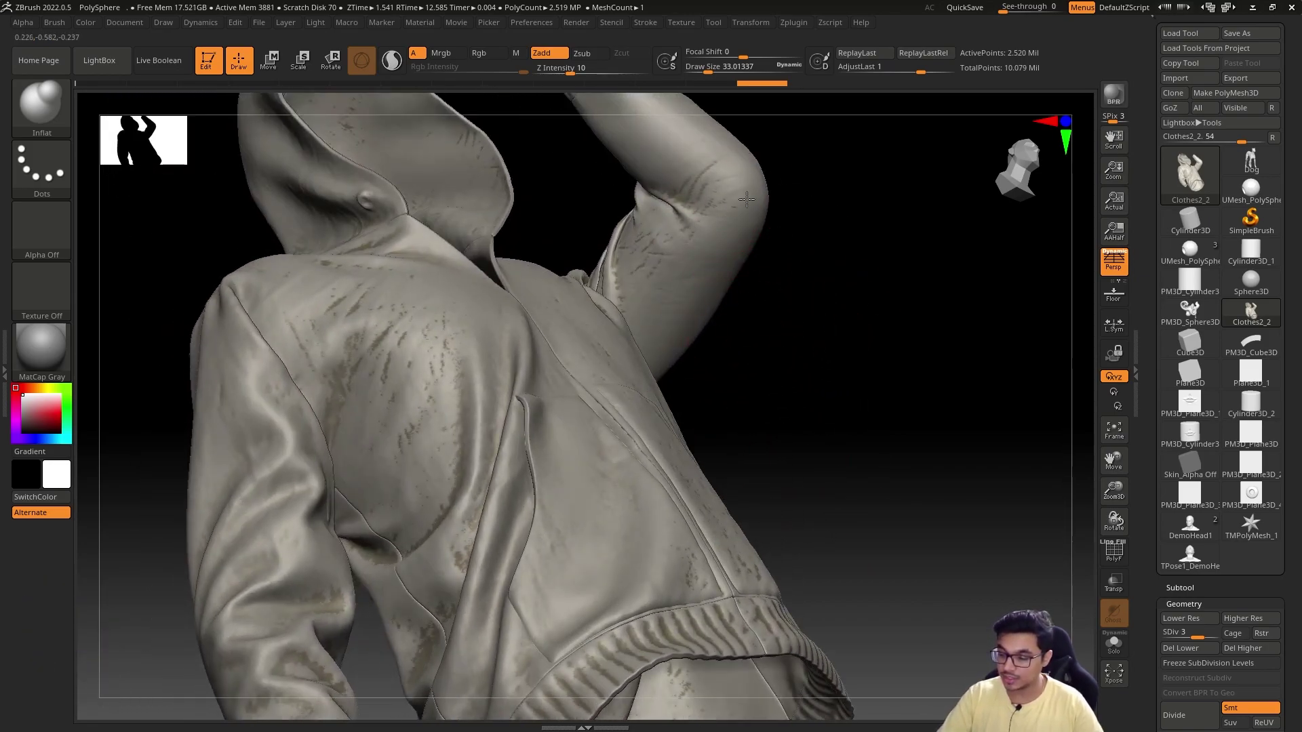
Inflate the raised sleeve's elbow and the side of the hood, increasing the Inflat brush's Draw Size to 112.
left_click_drag(743, 191, 753, 193)
left_click_drag(818, 240, 746, 352)
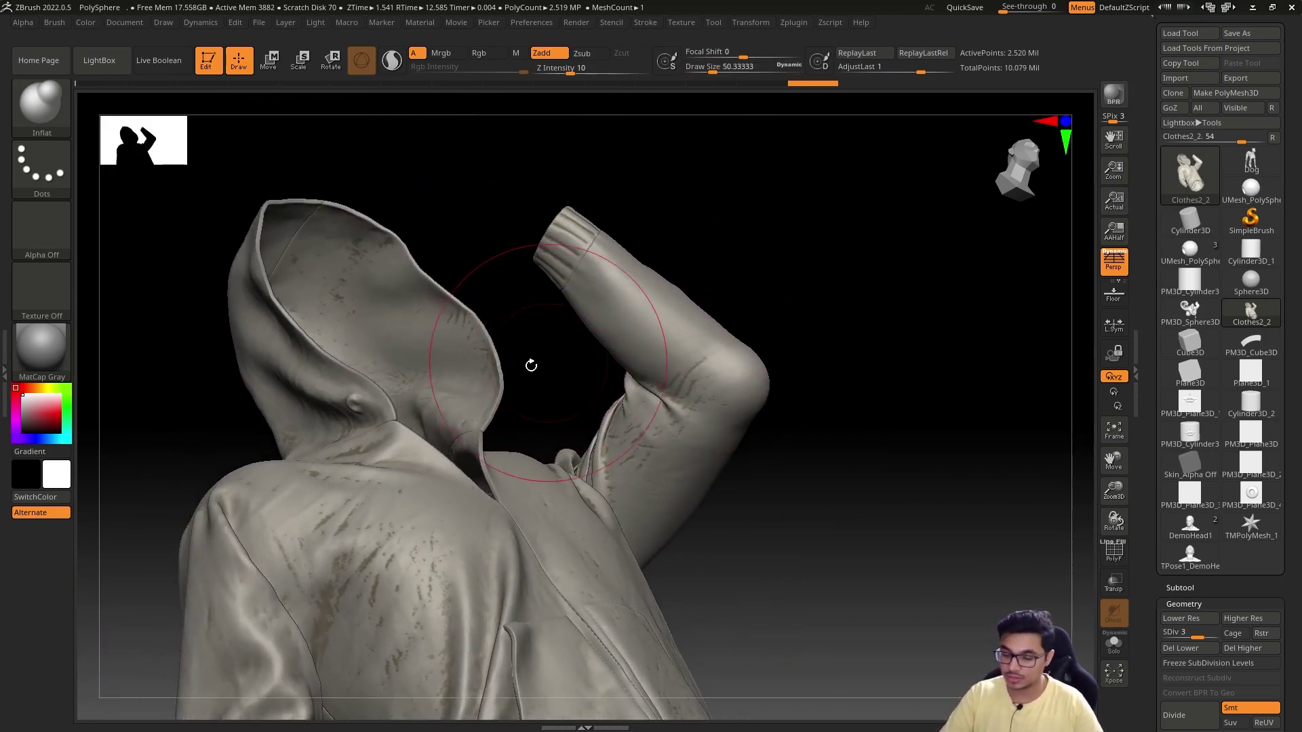
key("s")
left_click_drag(293, 362, 299, 362)
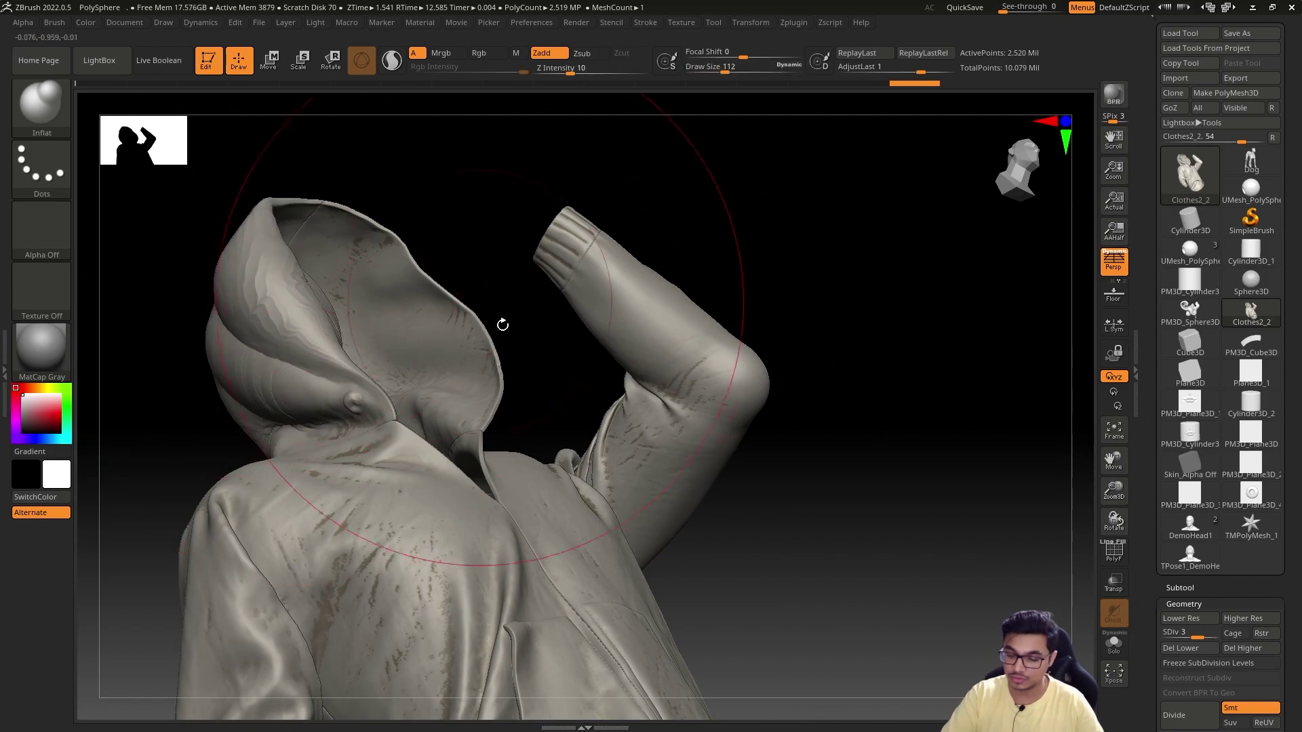
key("s")
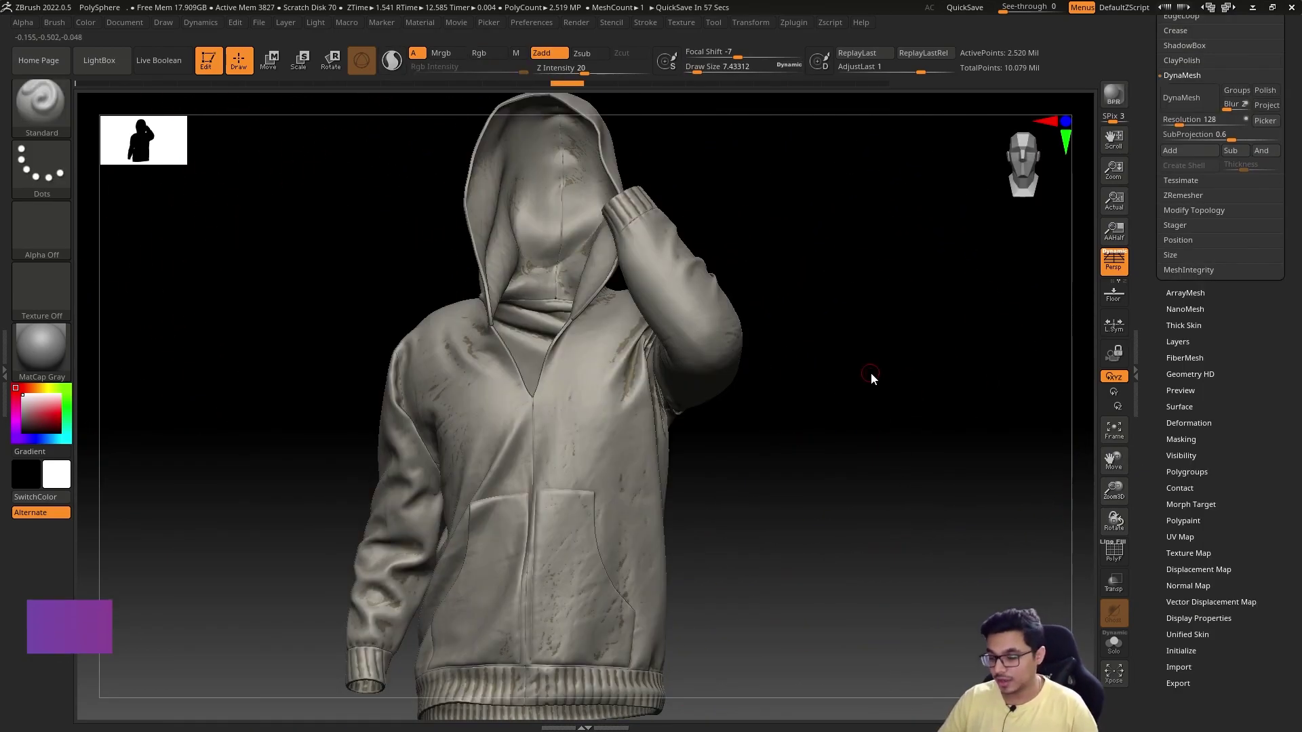
Frame the hoodie from the front and set the Standard brush's Draw Size to about 9.6.
mouse_move(870, 372)
left_mouse_down("alt")
mouse_move(878, 364)
mouse_move(843, 407)
mouse_move(828, 393)
mouse_move(716, 419)
left_mouse_up("alt")
key("s")
left_click_drag(830, 505, 1058, 409, "alt")
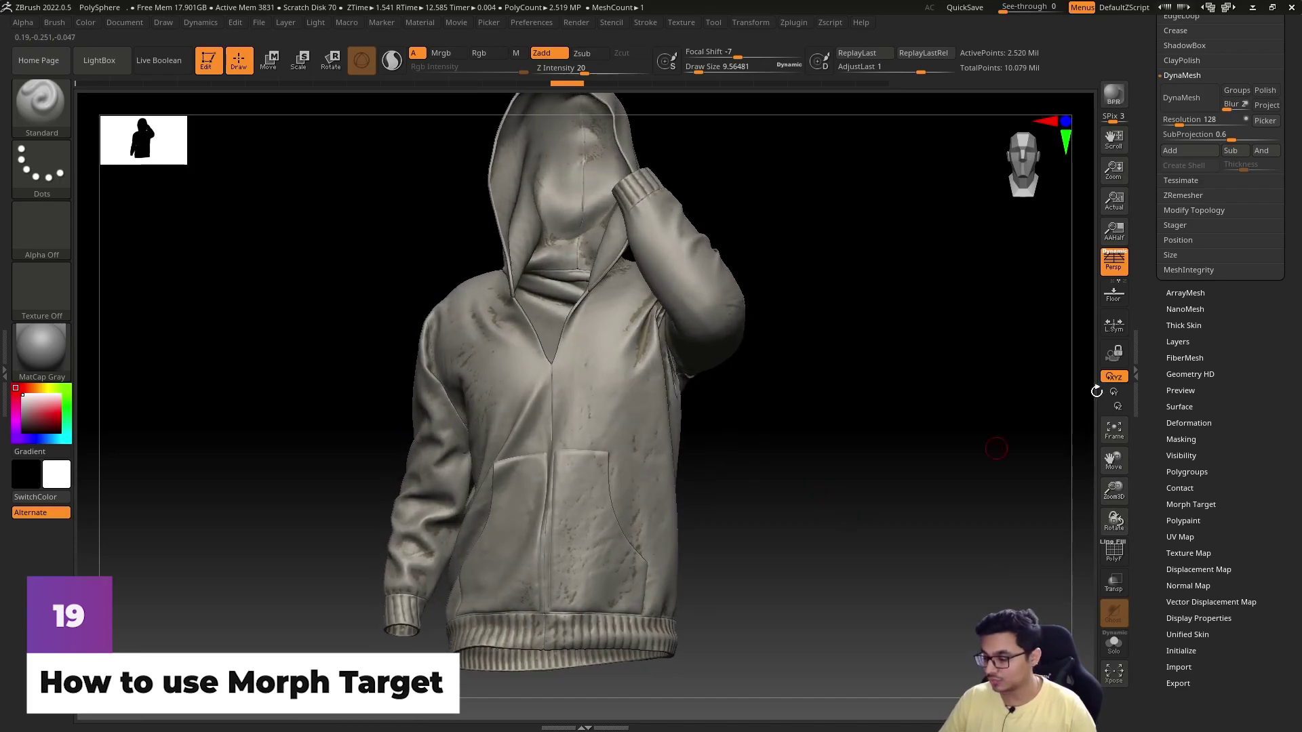
Delete the hoodie's existing morph target and store a new one from its current shape.
scroll(1227, 415, "down", 1)
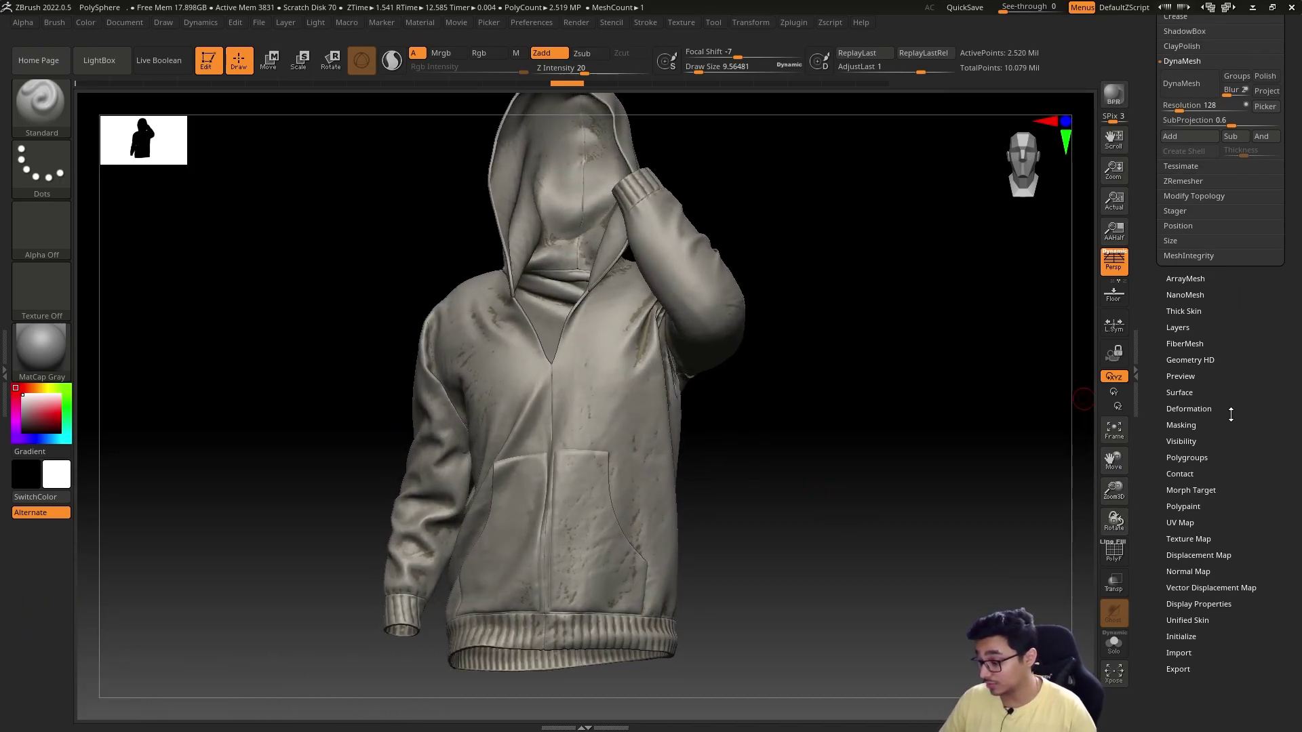
left_click(1210, 494)
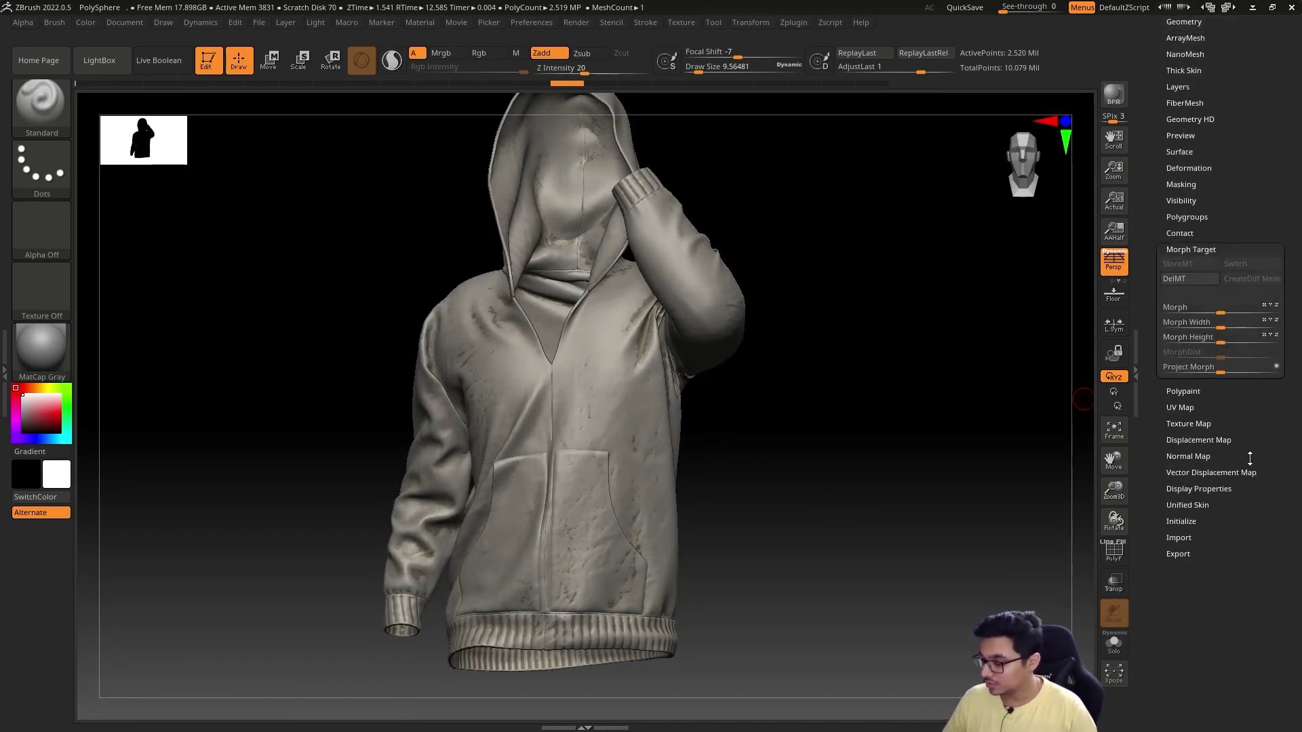
left_click(1206, 315)
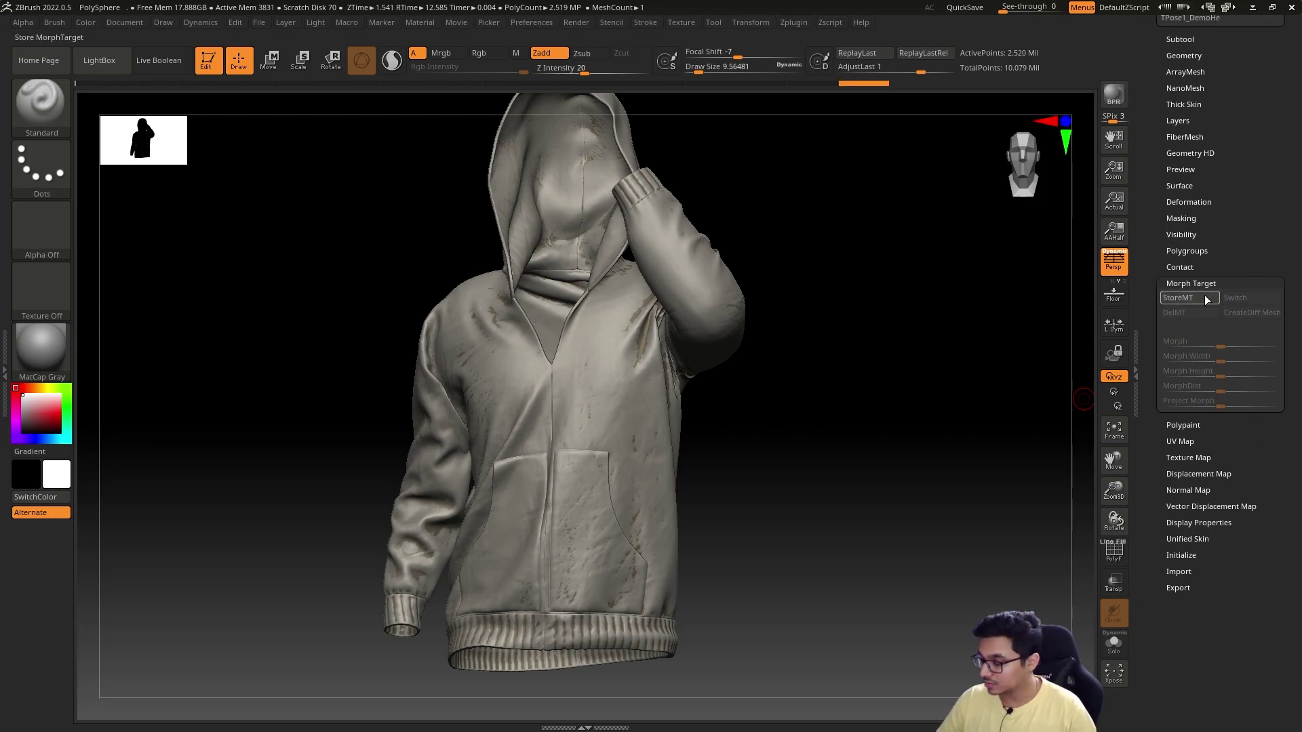
left_click(1205, 299)
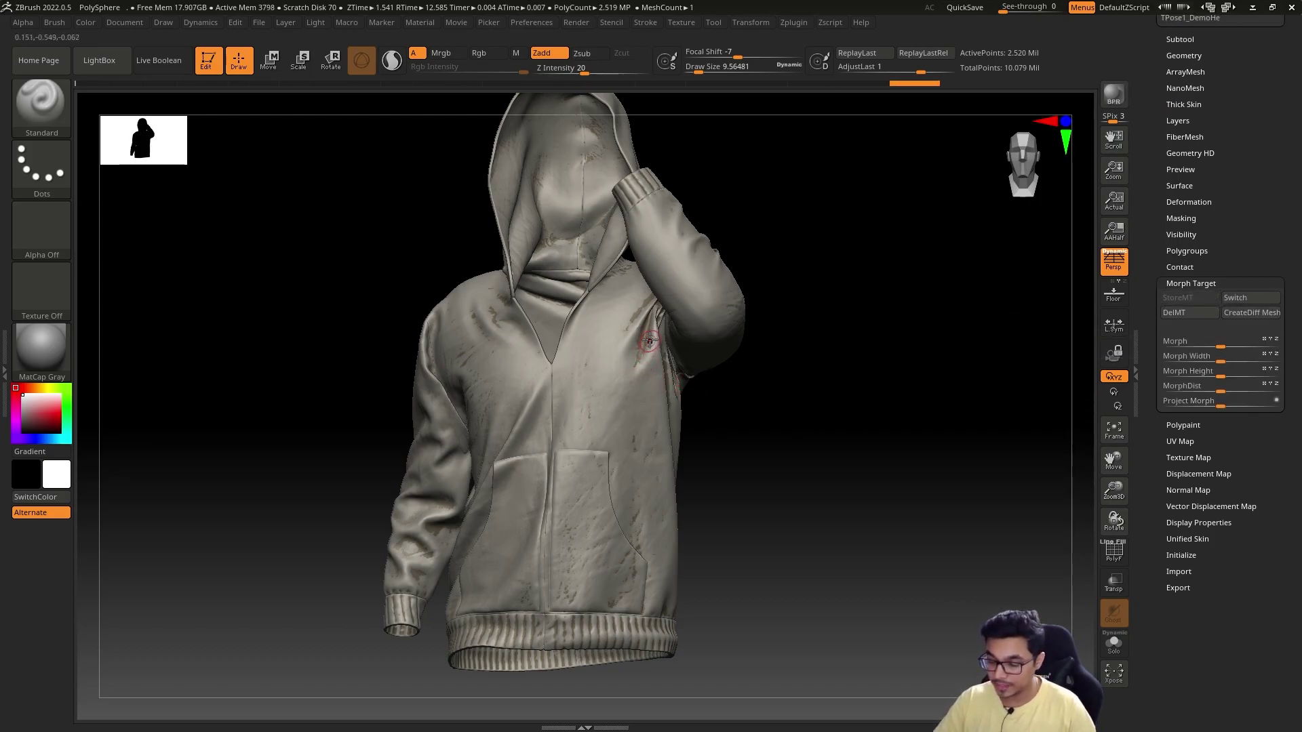
Sculpt diagonal folds across the chest beside the raised arm with the Standard brush at Draw Size about 10.7.
left_click_drag(643, 328, 636, 337)
key("ctrl+z")
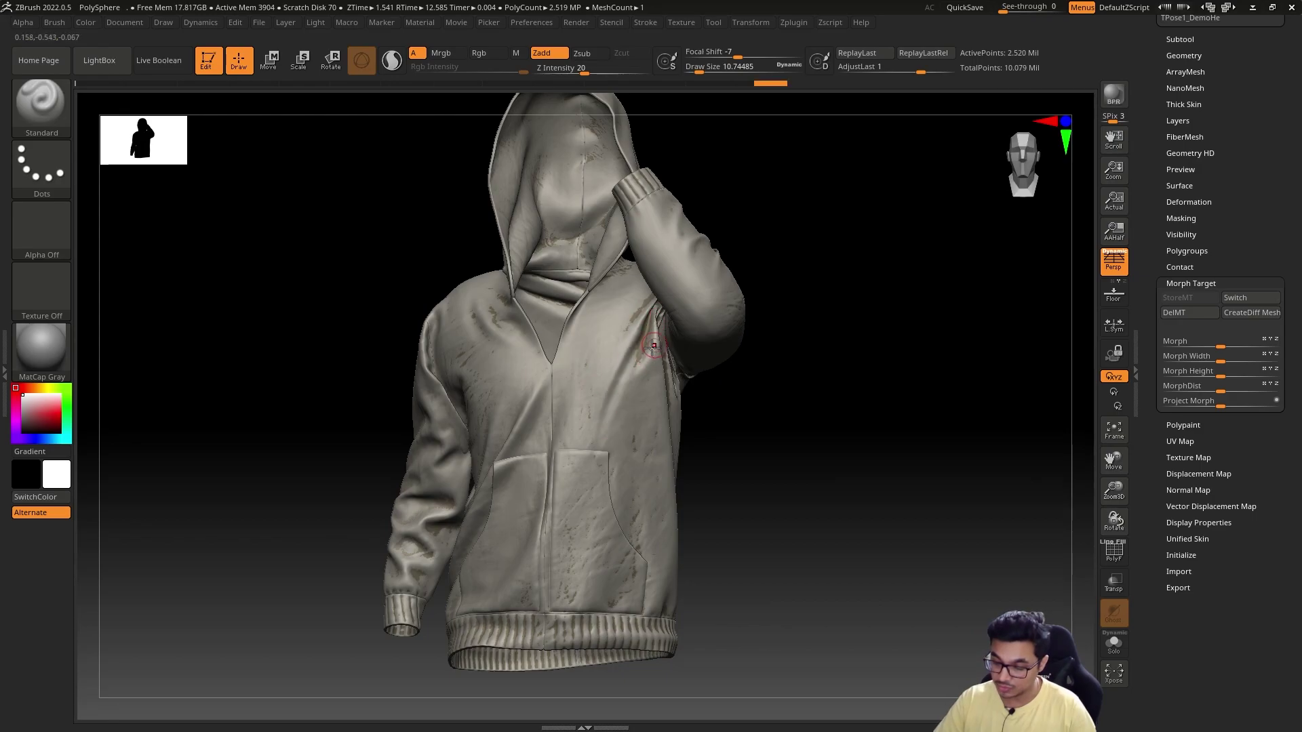
key("ctrl+shift+z")
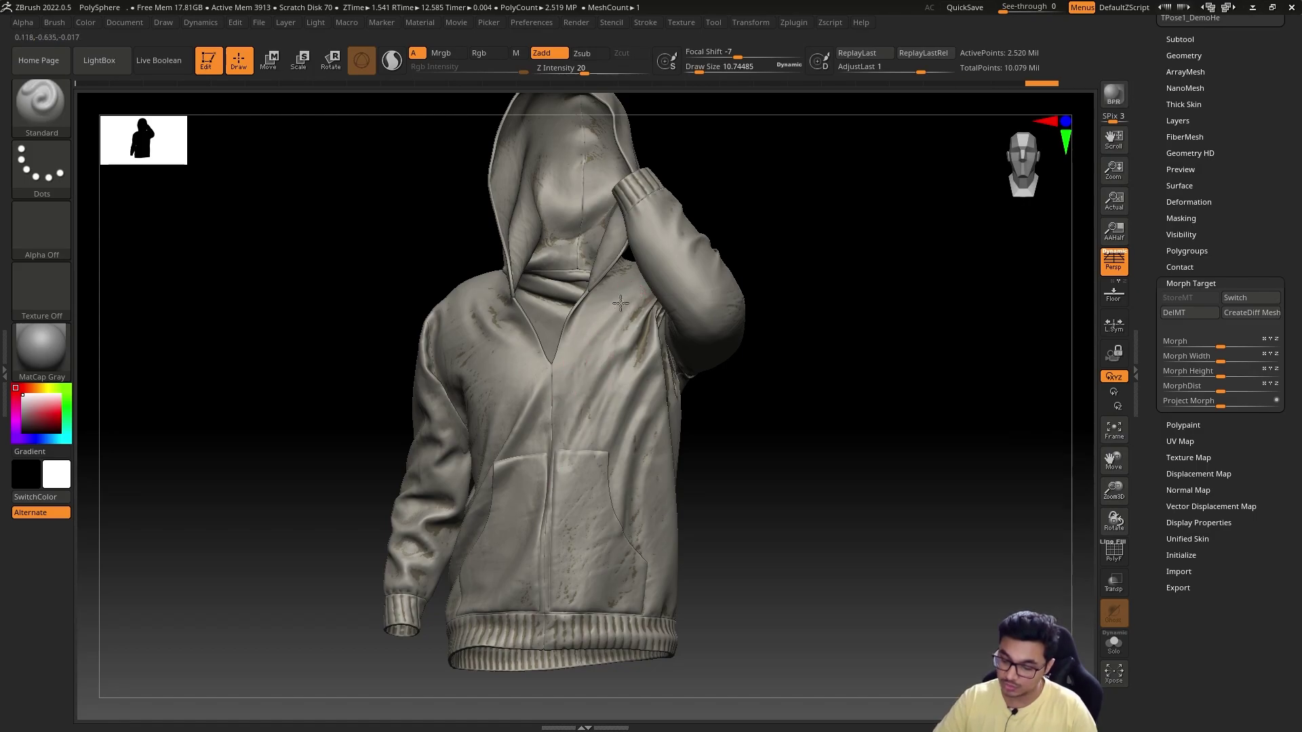
mouse_move(771, 439)
left_mouse_down()
mouse_move(779, 453)
mouse_move(759, 449)
left_mouse_up()
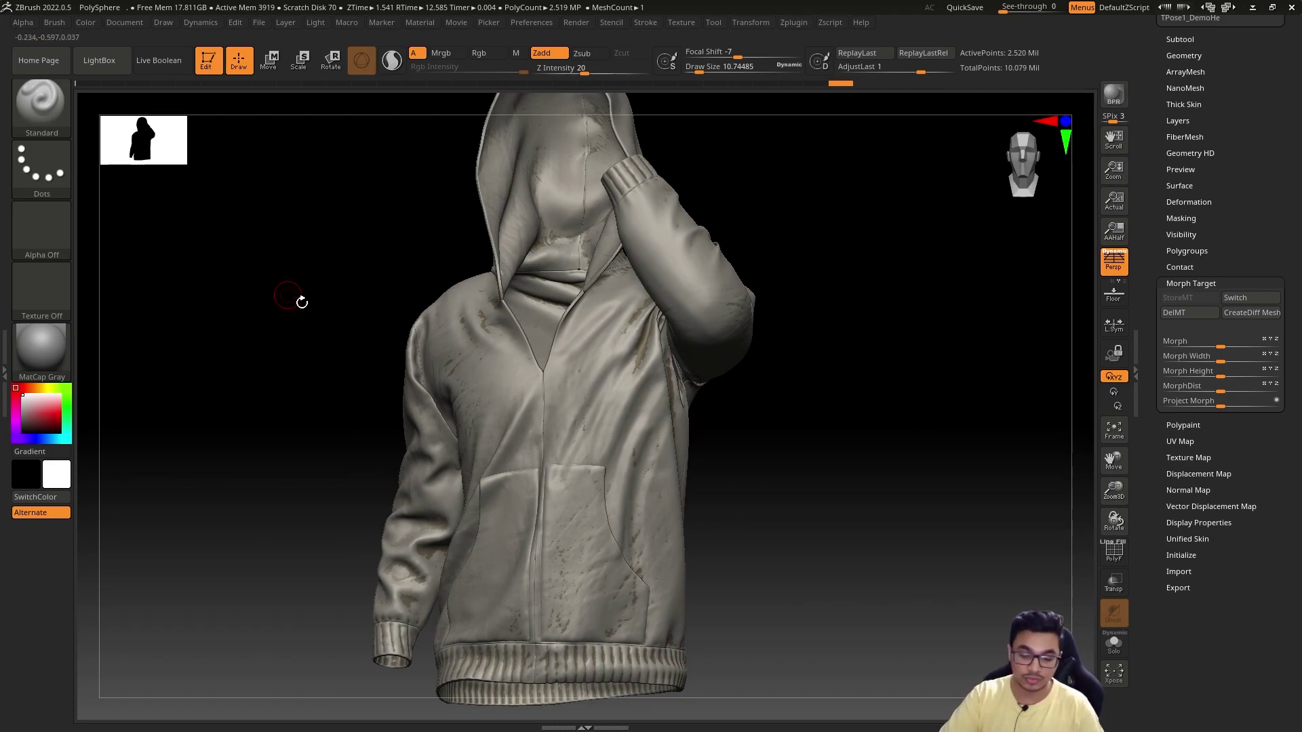
Switch to the Rake brush and stroke over the chest folds and the pocket side of the hoodie.
left_click(52, 112)
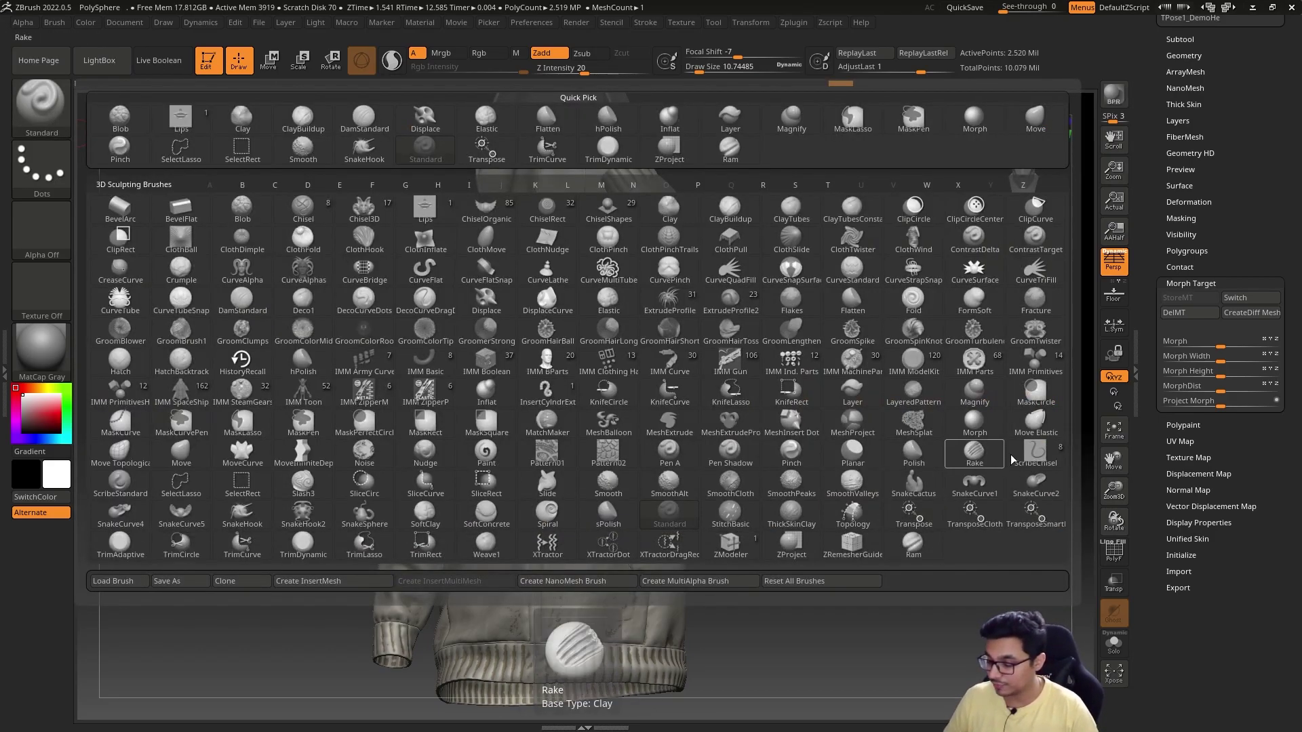
left_click(966, 453)
mouse_move(704, 502)
left_mouse_down()
mouse_move(631, 597)
mouse_move(611, 475)
mouse_move(644, 556)
mouse_move(645, 447)
mouse_move(600, 366)
mouse_move(590, 415)
mouse_move(717, 508)
mouse_move(597, 420)
mouse_move(644, 556)
mouse_move(675, 426)
mouse_move(626, 533)
left_mouse_up()
left_click_drag(635, 420, 567, 470)
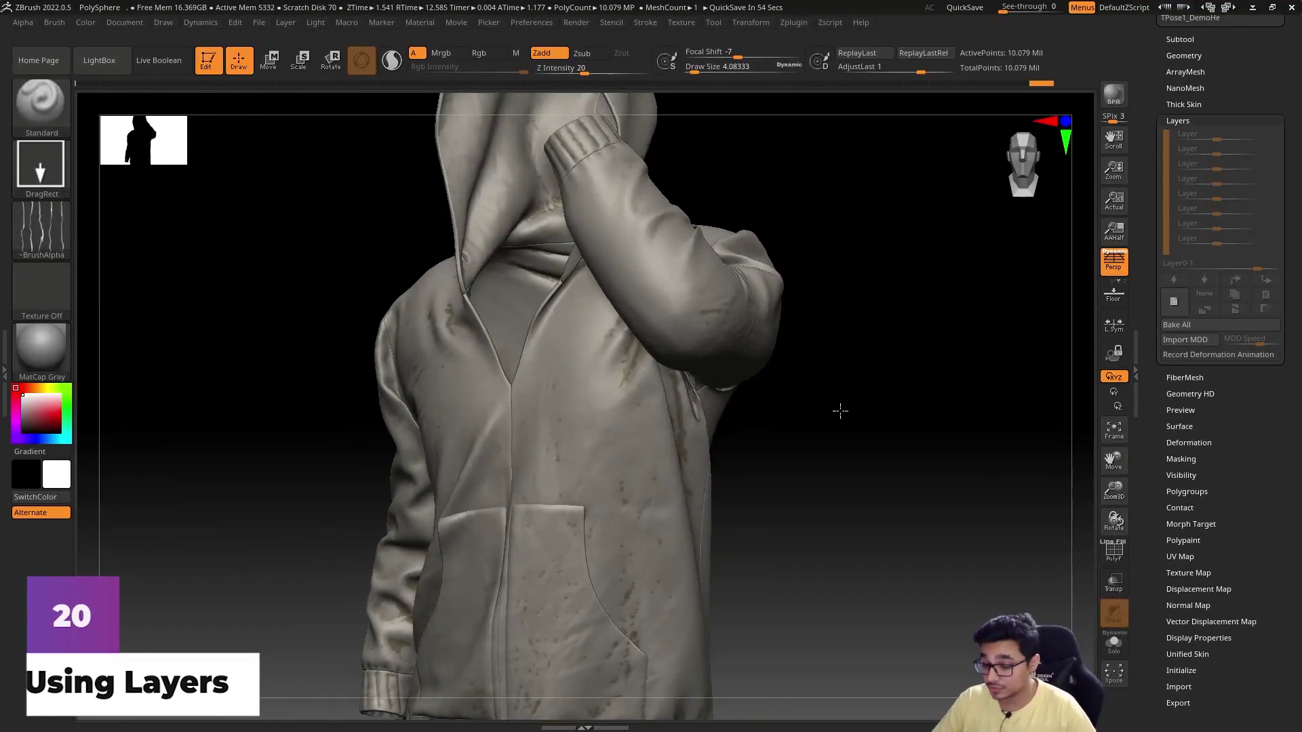
Add a new layer to the hoodie for recording sculpted detail.
left_click_drag(848, 411, 789, 428)
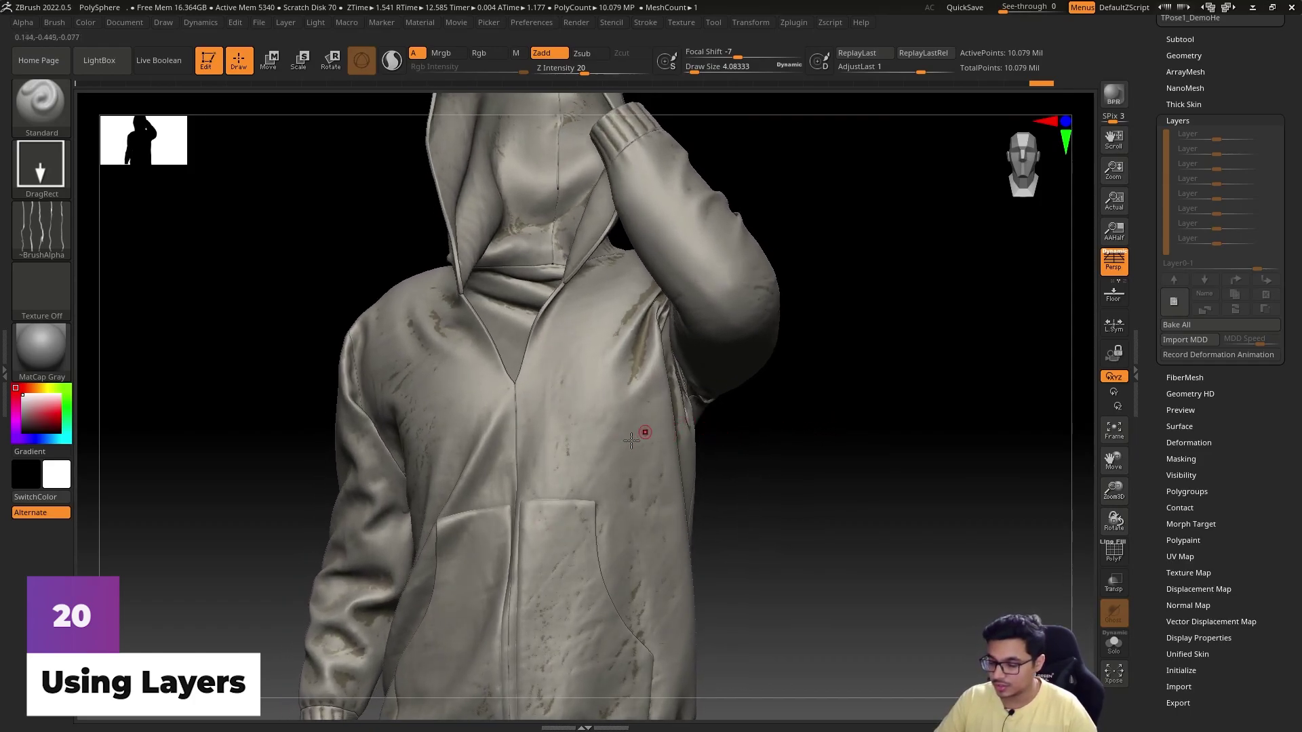
left_click(1174, 303)
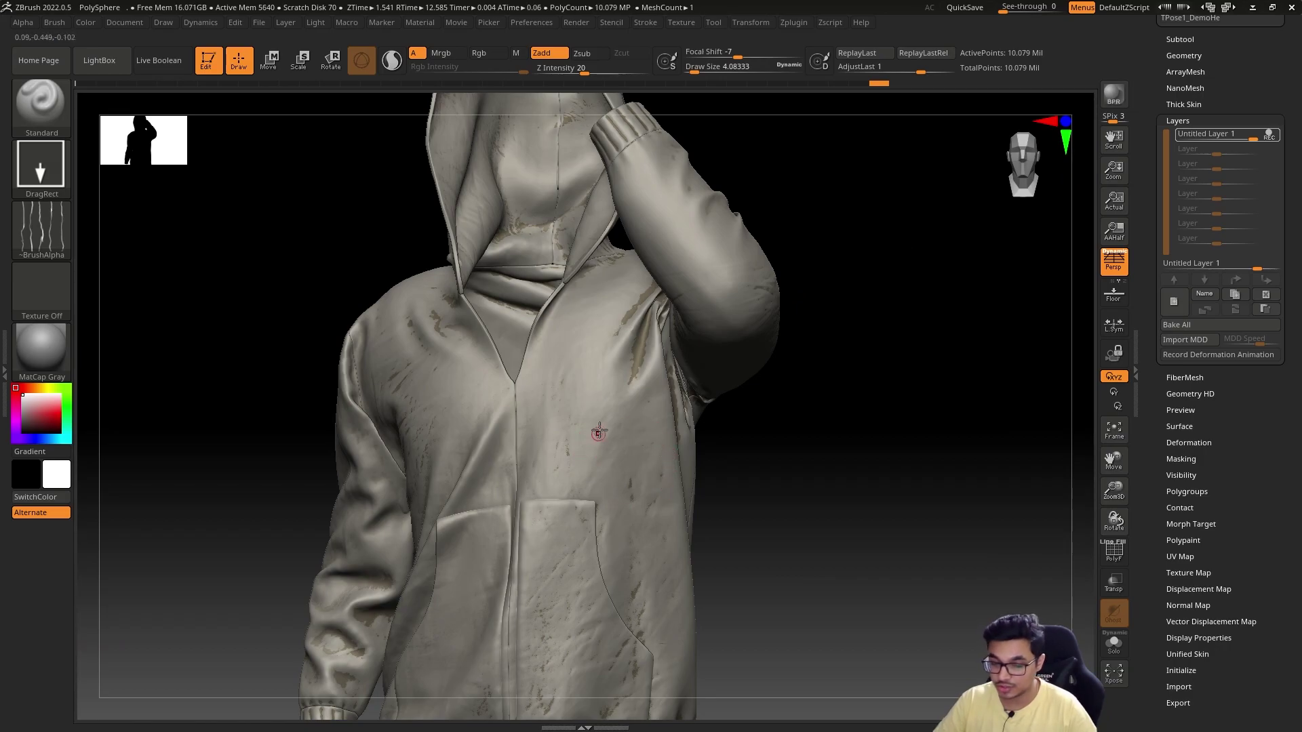
key("ctrl")
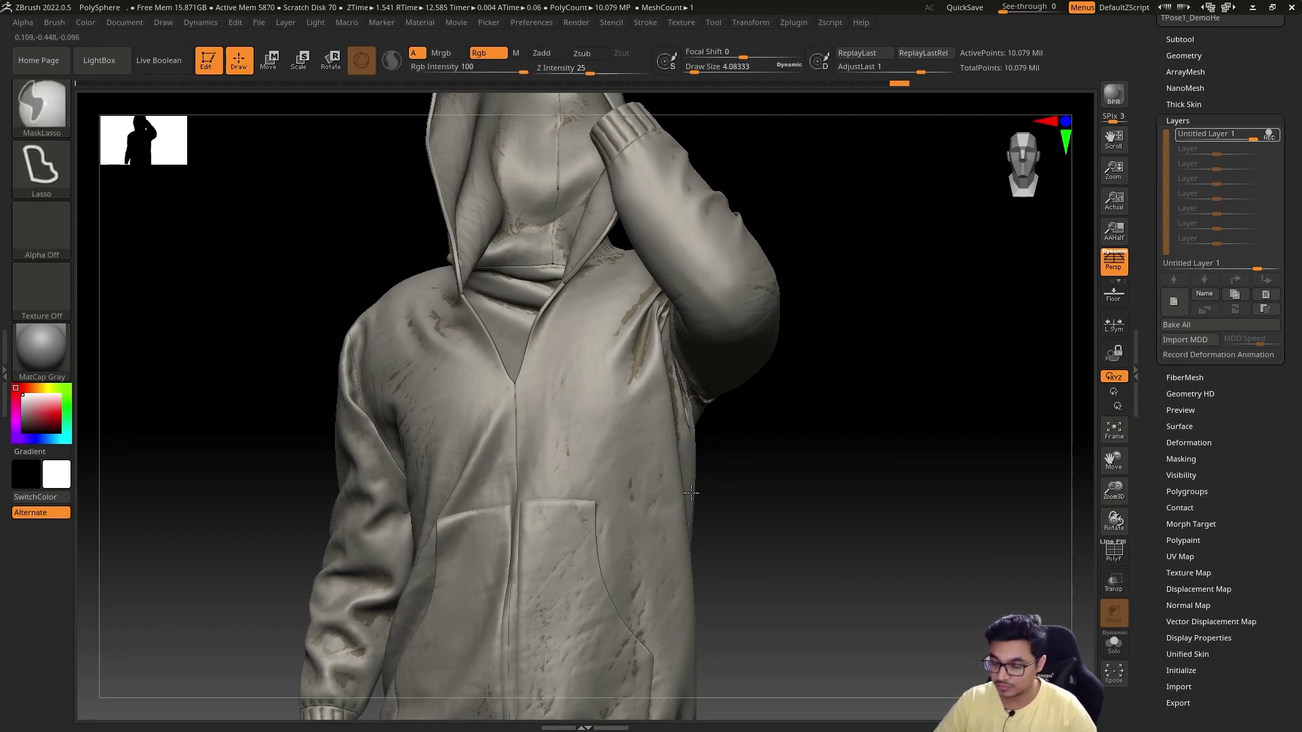
left_click(706, 502, "ctrl")
left_click(753, 459, "ctrl")
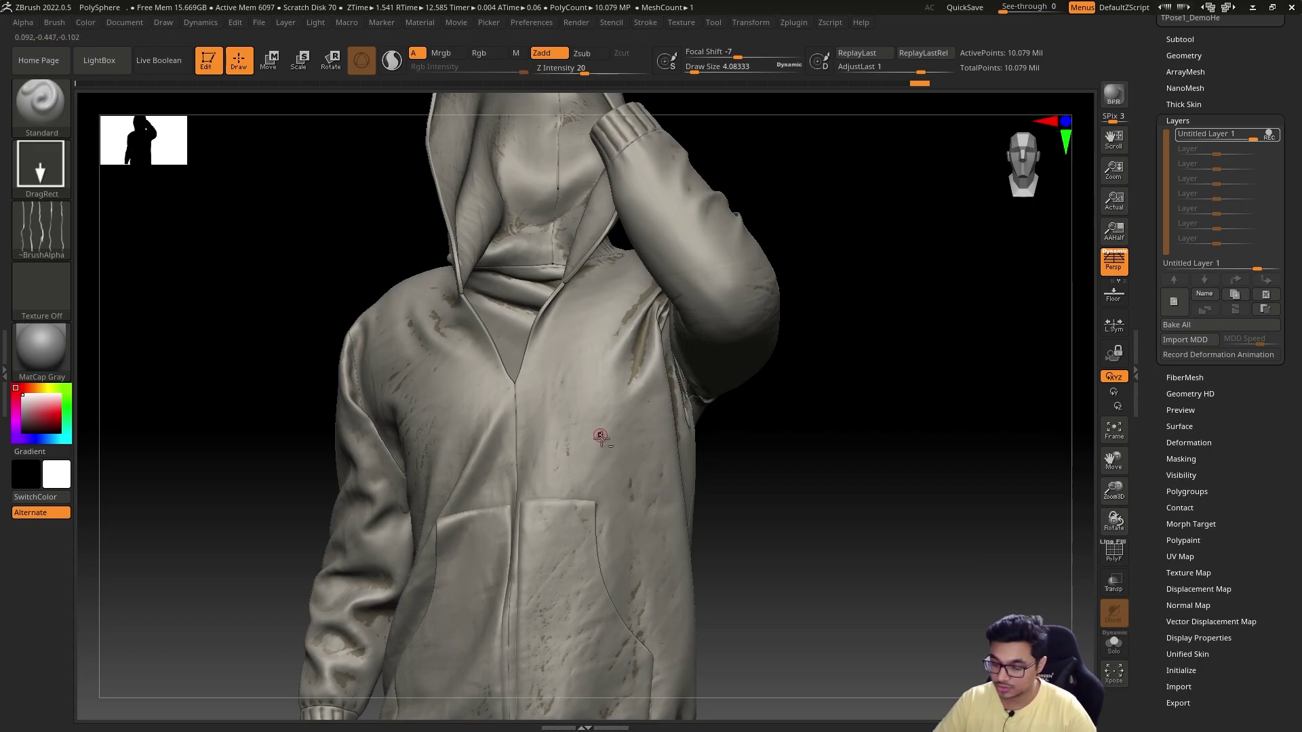
Sculpt raised diagonal wrinkles on the chest beside the raised arm and lower the recording layer's intensity to about 0.52.
left_click_drag(680, 506, 688, 345)
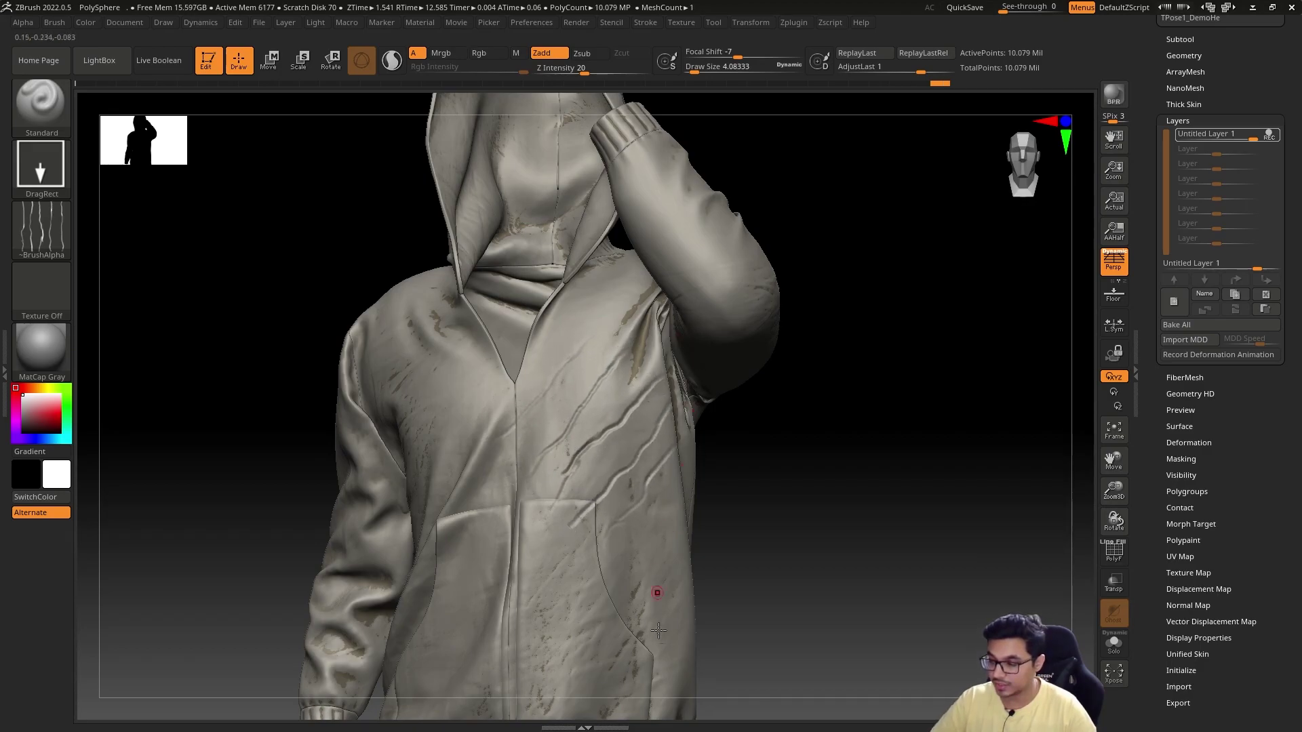
left_click_drag(789, 514, 781, 514)
left_click(1255, 268)
mouse_move(1257, 270)
left_mouse_down()
mouse_move(1270, 268)
mouse_move(1220, 269)
left_mouse_up()
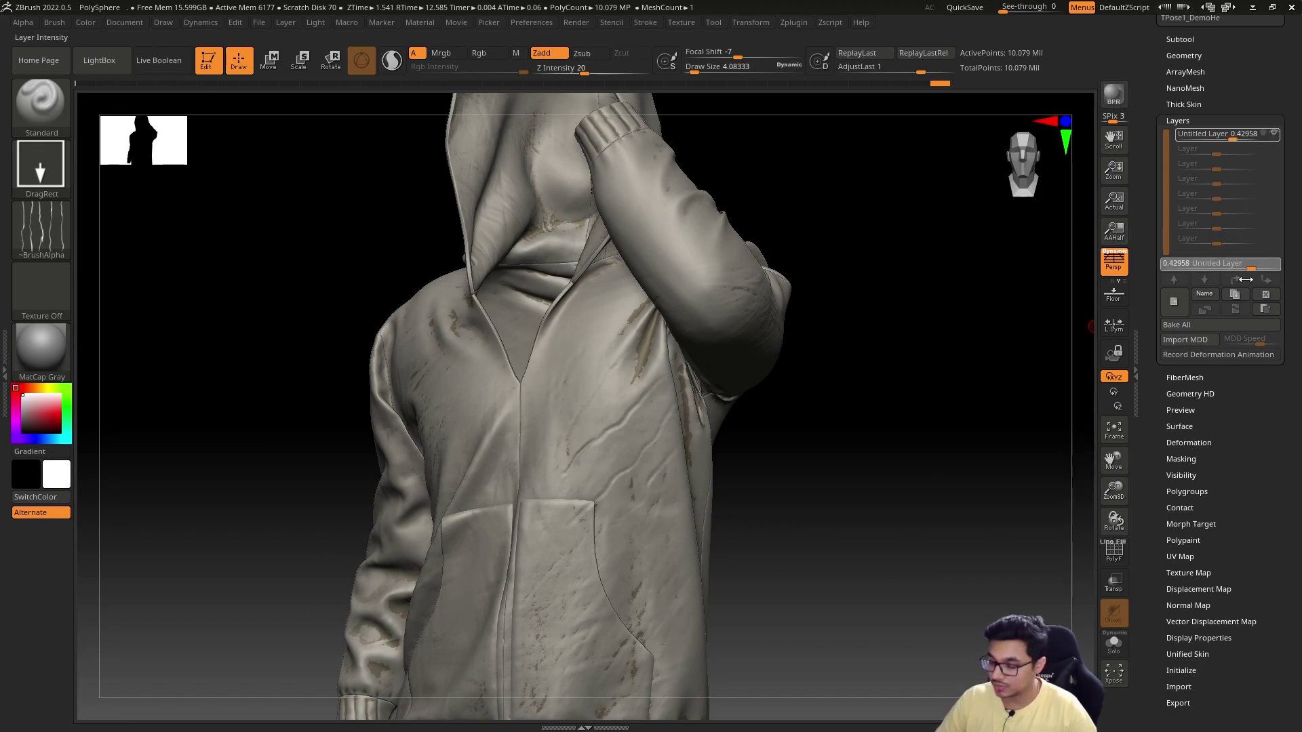
Add a second layer to the hoodie and sculpt vertical folds down the opposite side of the chest.
left_click(1266, 294)
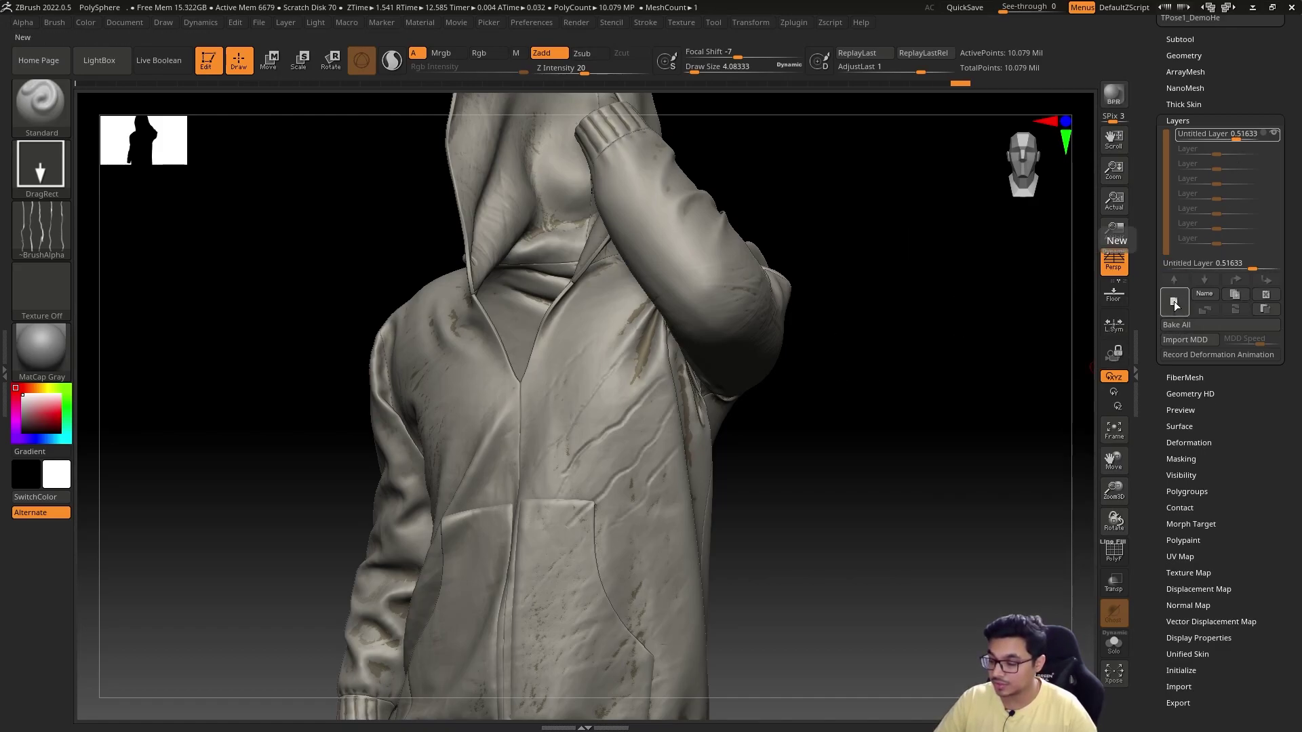
left_click_drag(485, 500, 484, 578, "alt")
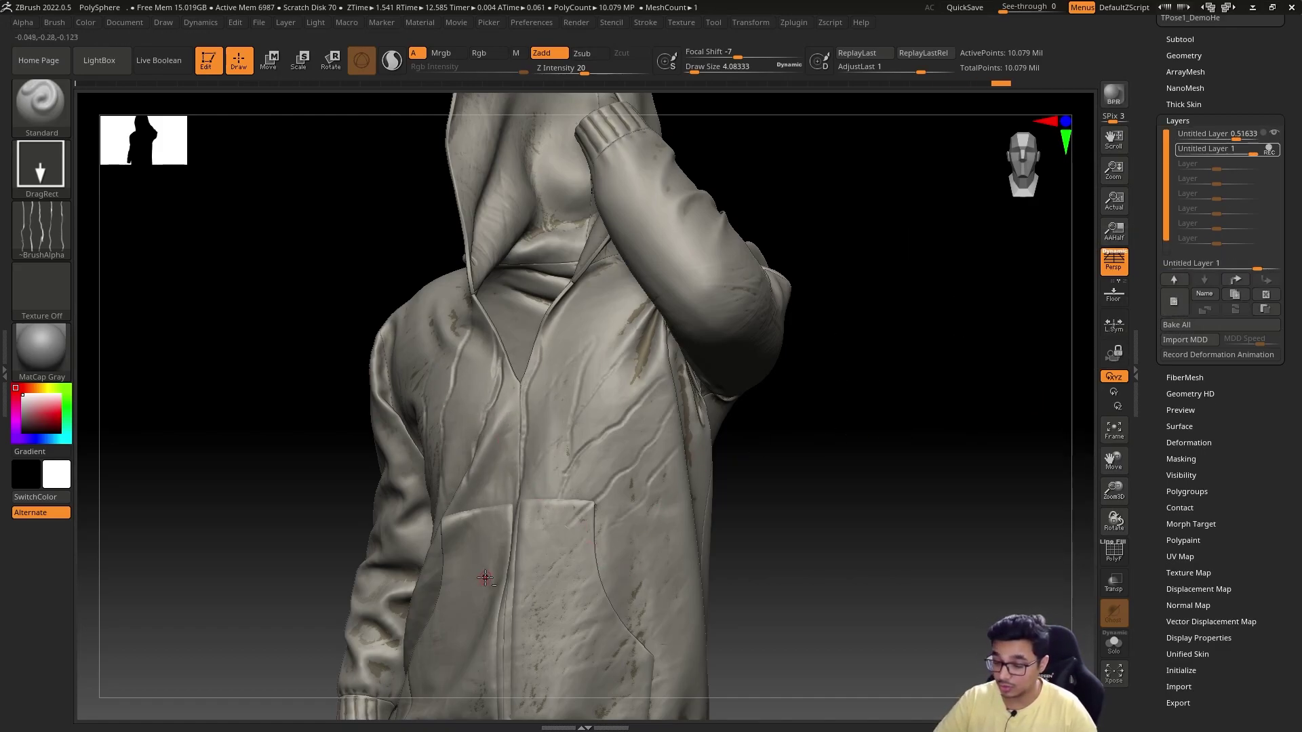
left_click(1265, 294)
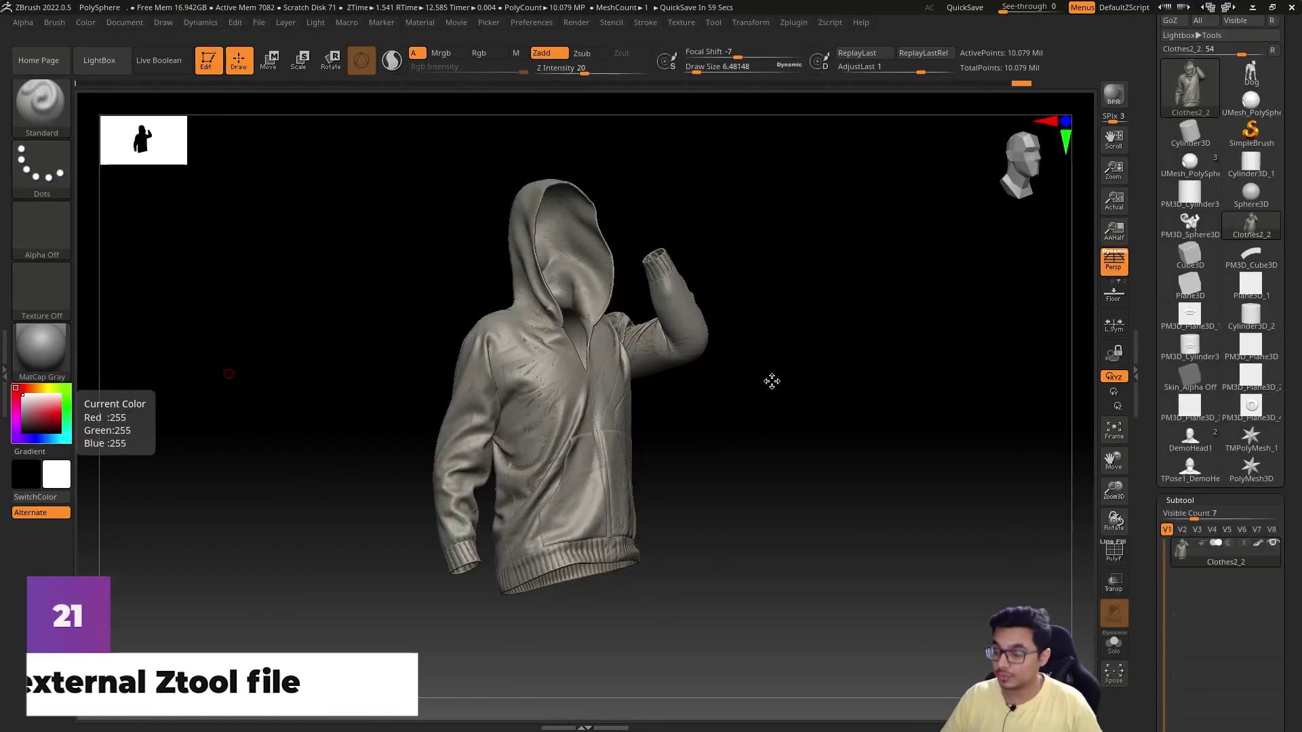
Append the external ZTool file Clothes to the hoodie with SubTool Master's MultiAppend.
left_click_drag(802, 442, 770, 445, "alt")
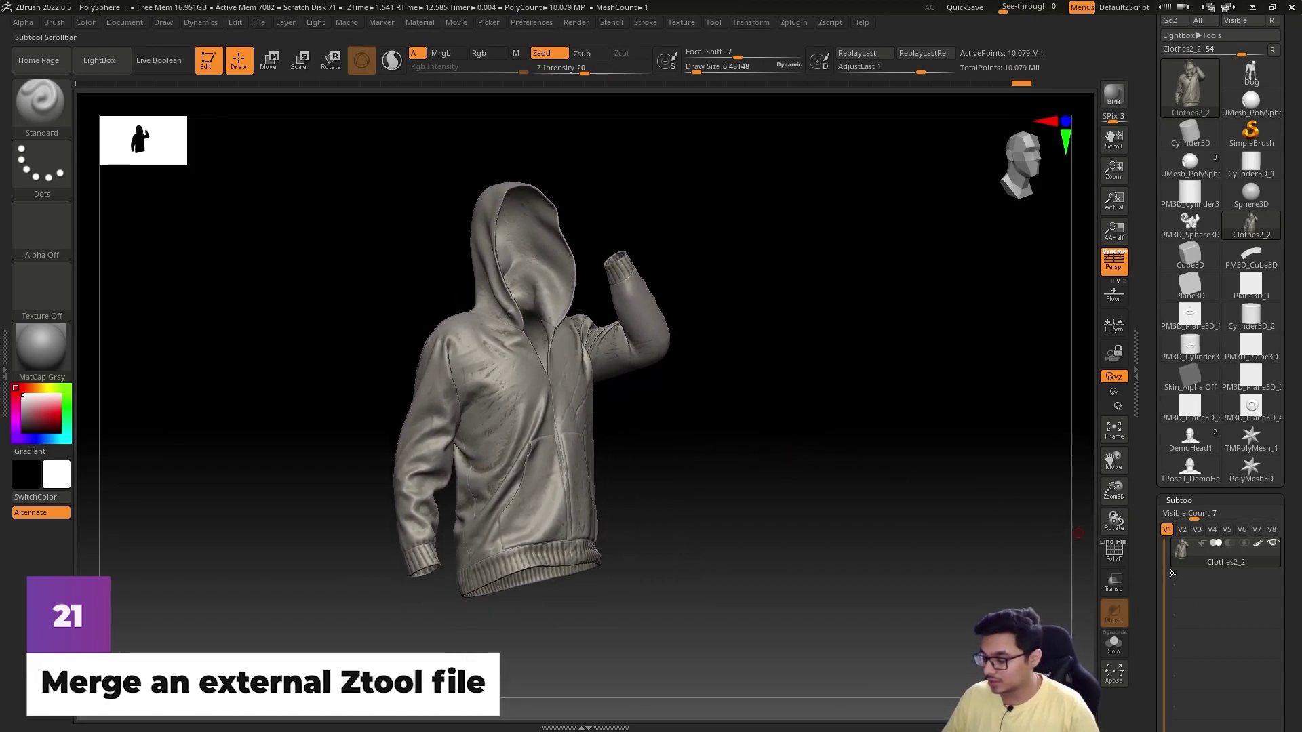
scroll(1171, 573, "down", 10)
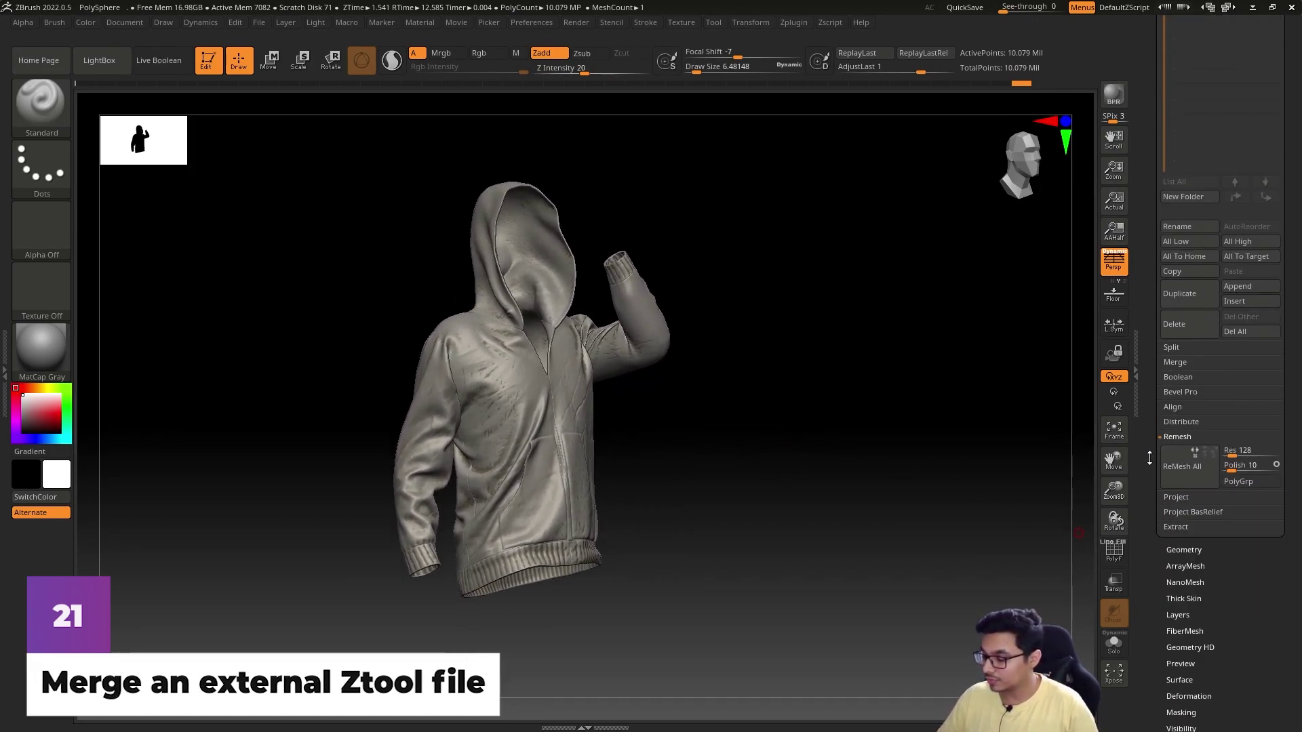
scroll(1149, 455, "up", 10)
scroll(1179, 519, "down", 2)
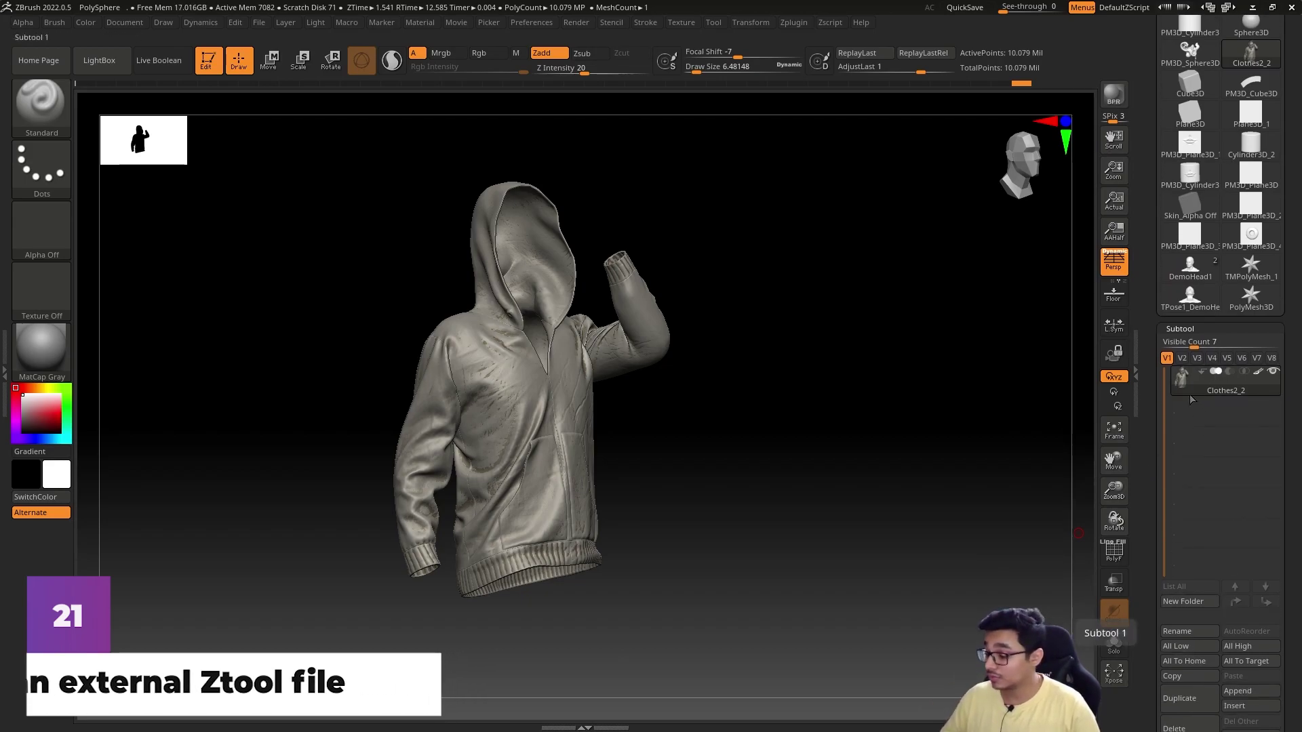
left_click(792, 23)
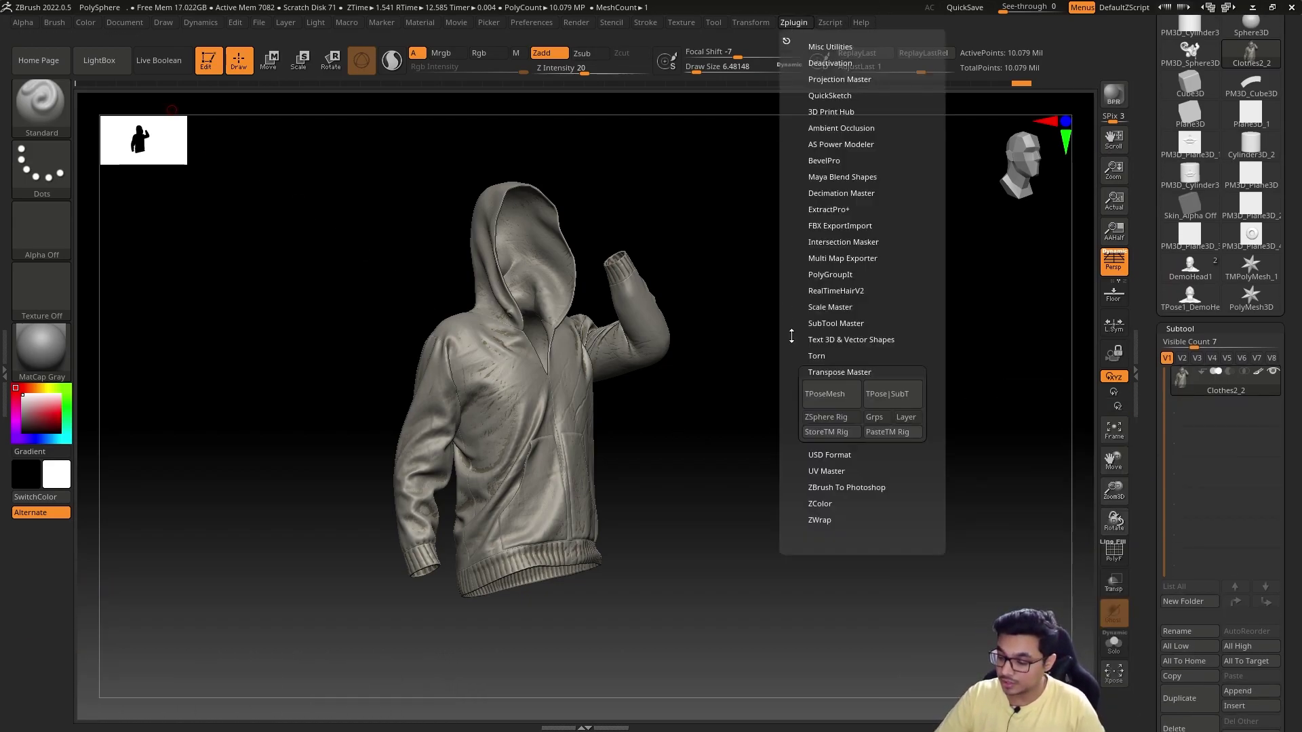
left_click(854, 323)
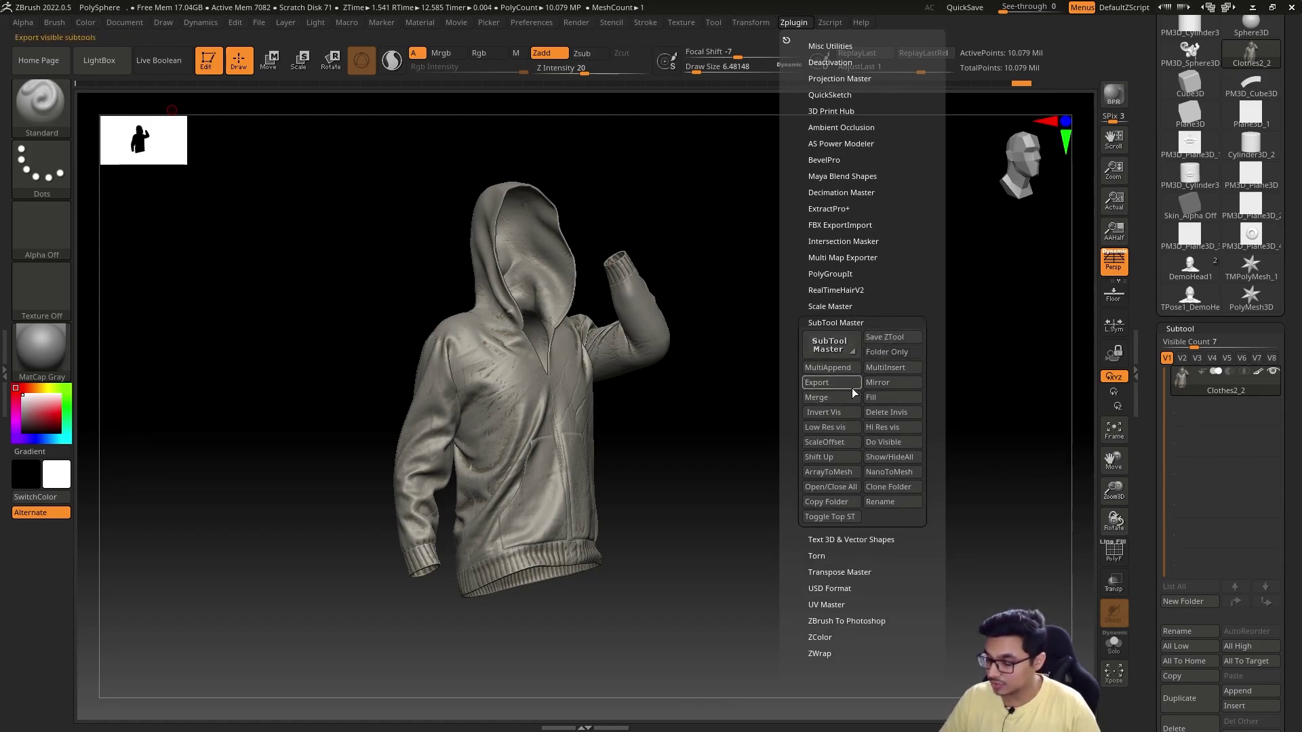
left_click(851, 367)
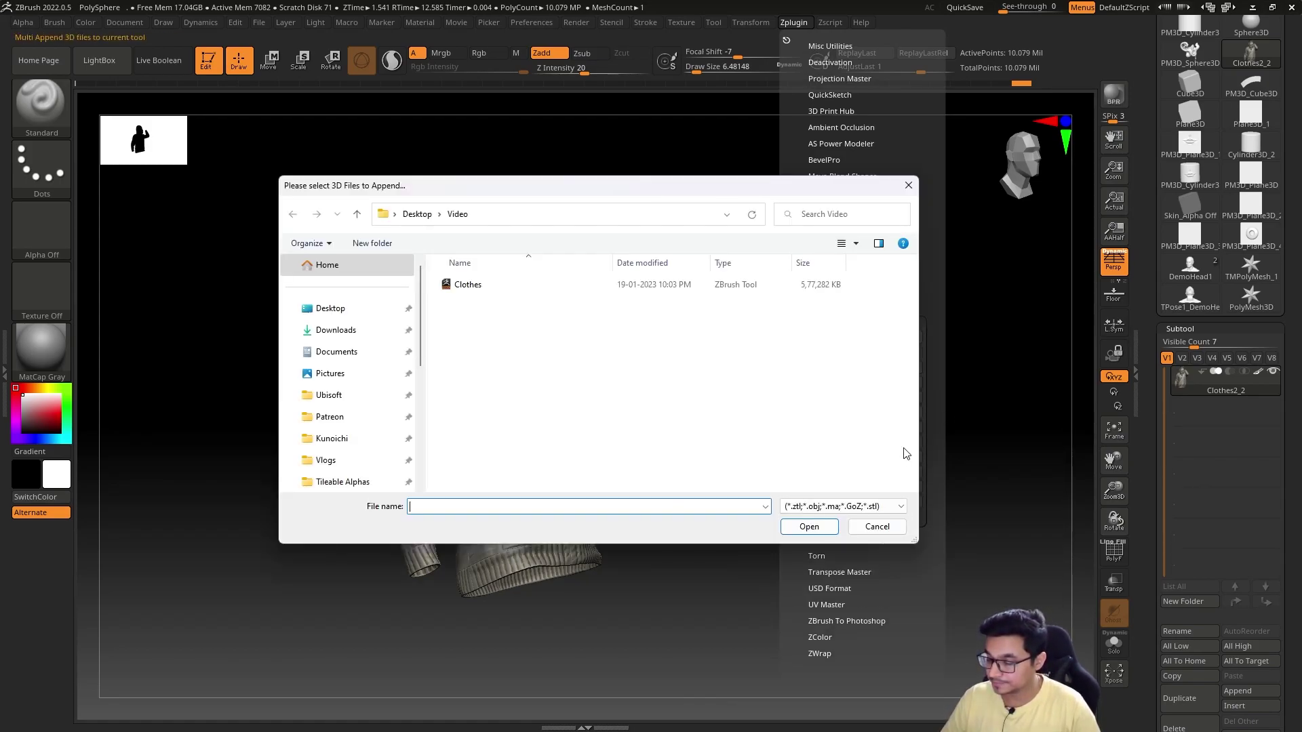
left_click(515, 285)
left_click(810, 527)
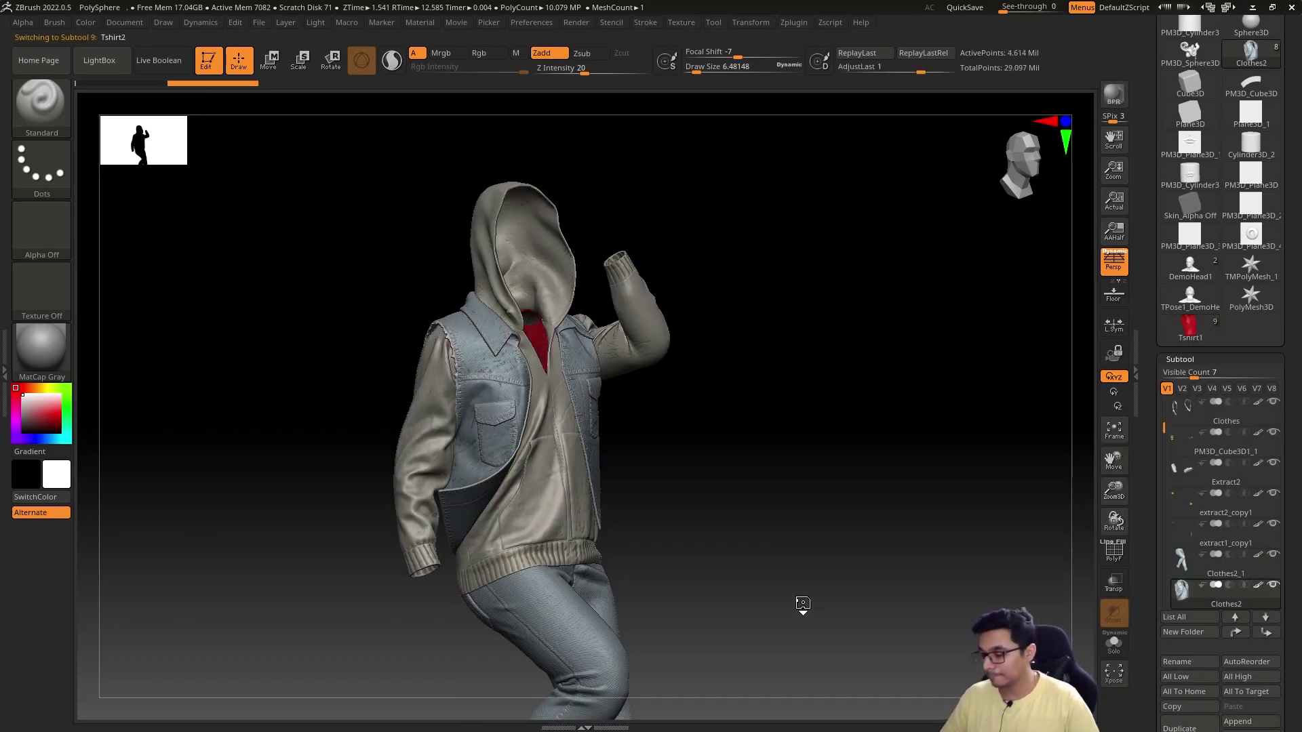
left_click_drag(798, 594, 1039, 425)
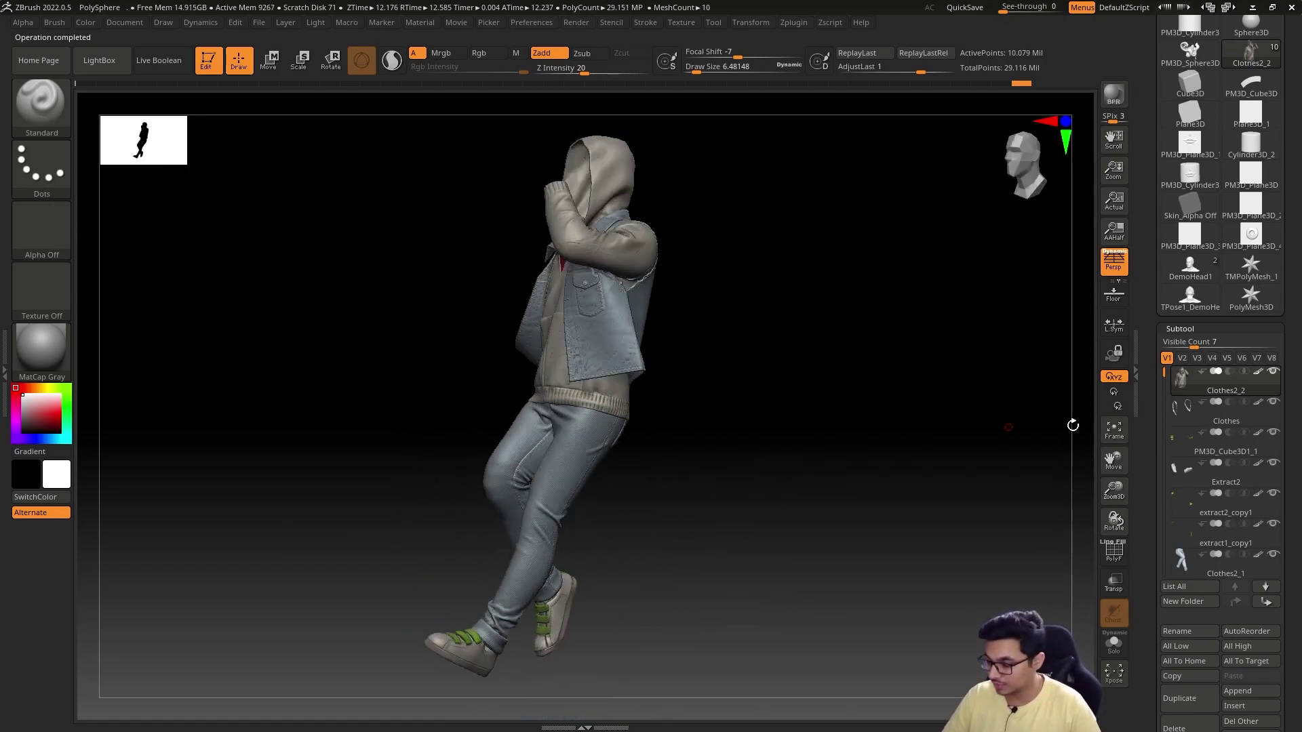
mouse_move(1166, 371)
left_mouse_down()
mouse_move(1165, 494)
mouse_move(1165, 376)
left_mouse_up()
left_click_drag(810, 513, 875, 499)
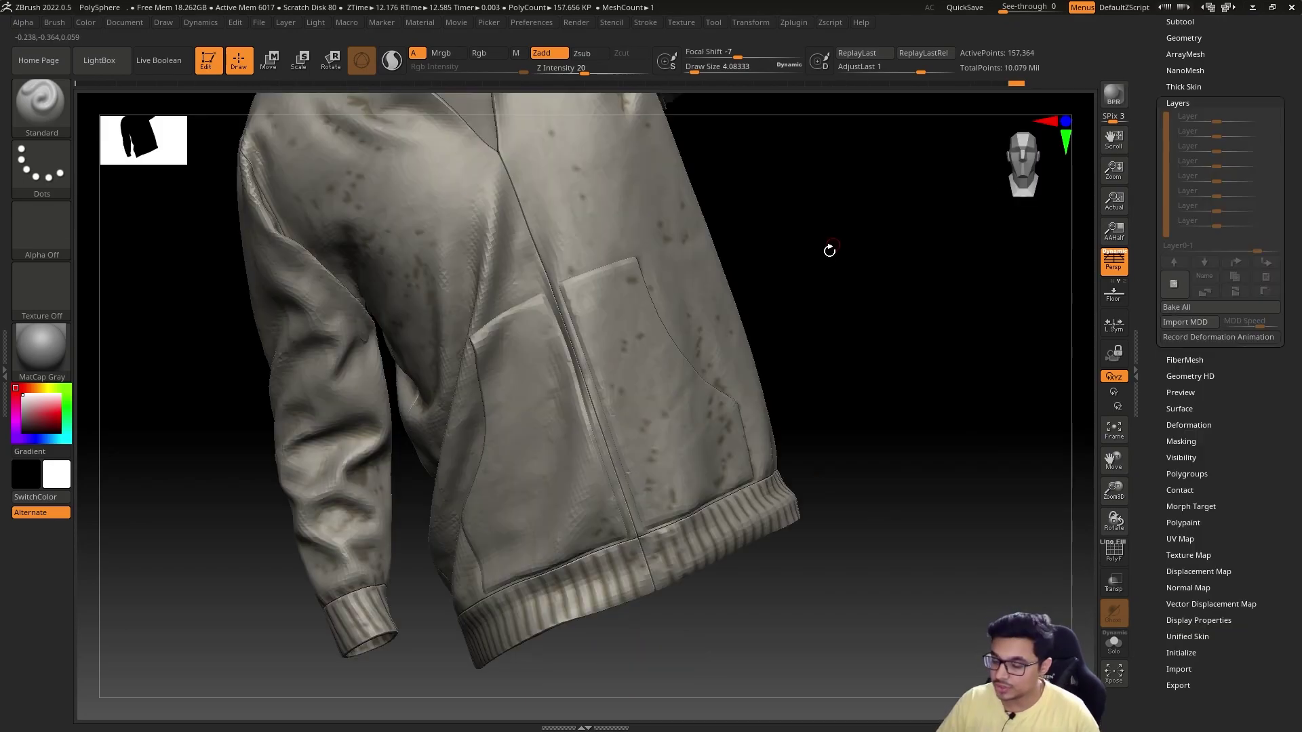
Isolate an unattached pocket piece of the hoodie by expanding the visible selection to its whole connected part, and restore the full mesh.
left_click_drag(827, 250, 831, 351)
left_click_drag(765, 395, 770, 433, "alt")
left_click(645, 370, "ctrl+shift")
mouse_move(744, 340)
left_mouse_down()
mouse_move(796, 404)
mouse_move(533, 287)
left_mouse_up()
mouse_move(785, 405)
left_mouse_down()
mouse_move(759, 389)
mouse_move(767, 402)
left_mouse_up()
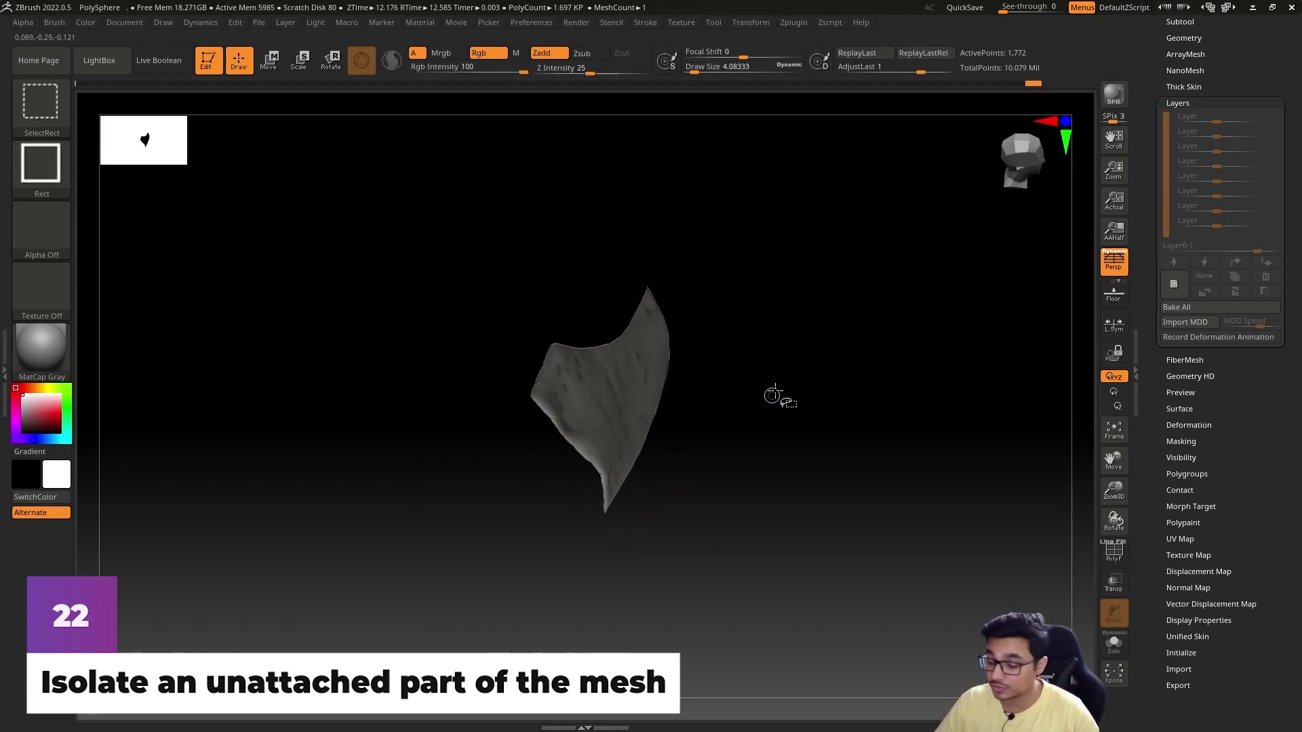
key("ctrl+shift+a")
left_click_drag(770, 347, 568, 459)
left_click(753, 265, "ctrl+shift")
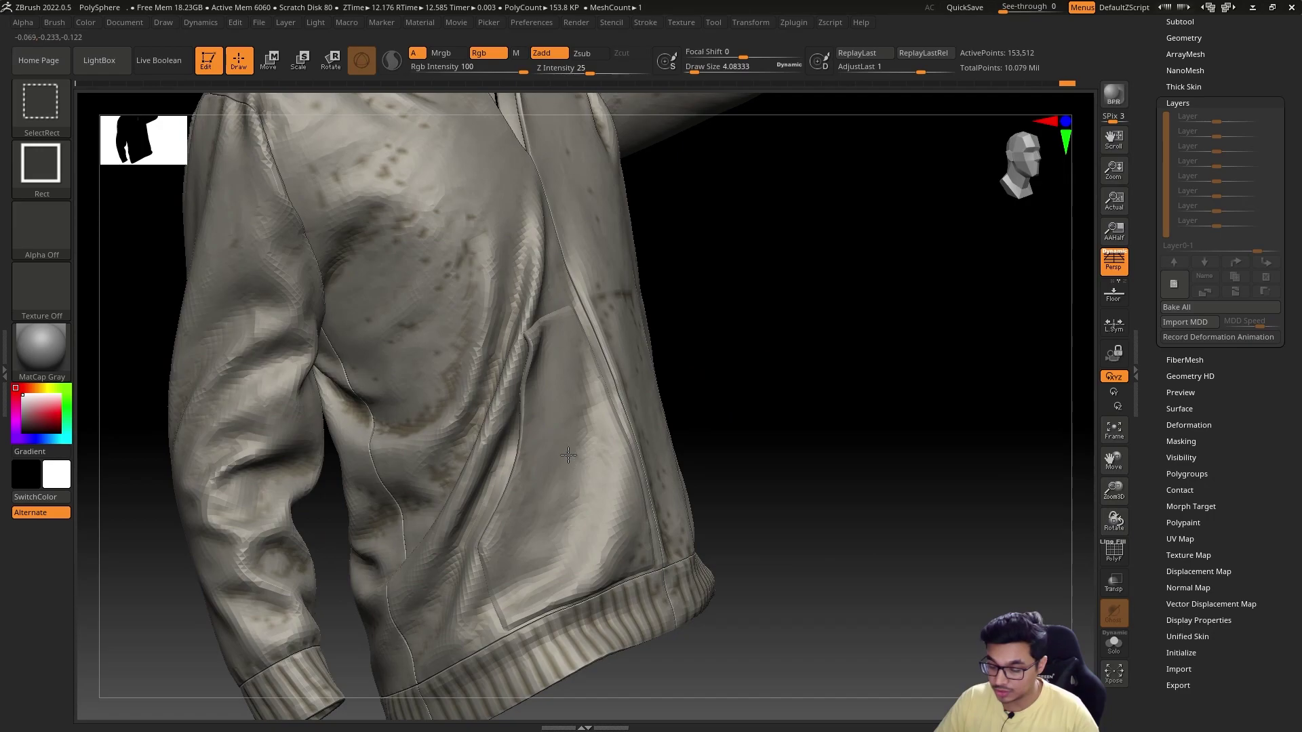
Isolate the hoodie's separate pocket pieces on their own and bring back the visibility of the whole garment.
left_click(801, 369, "ctrl+shift")
left_click_drag(802, 396, 633, 337)
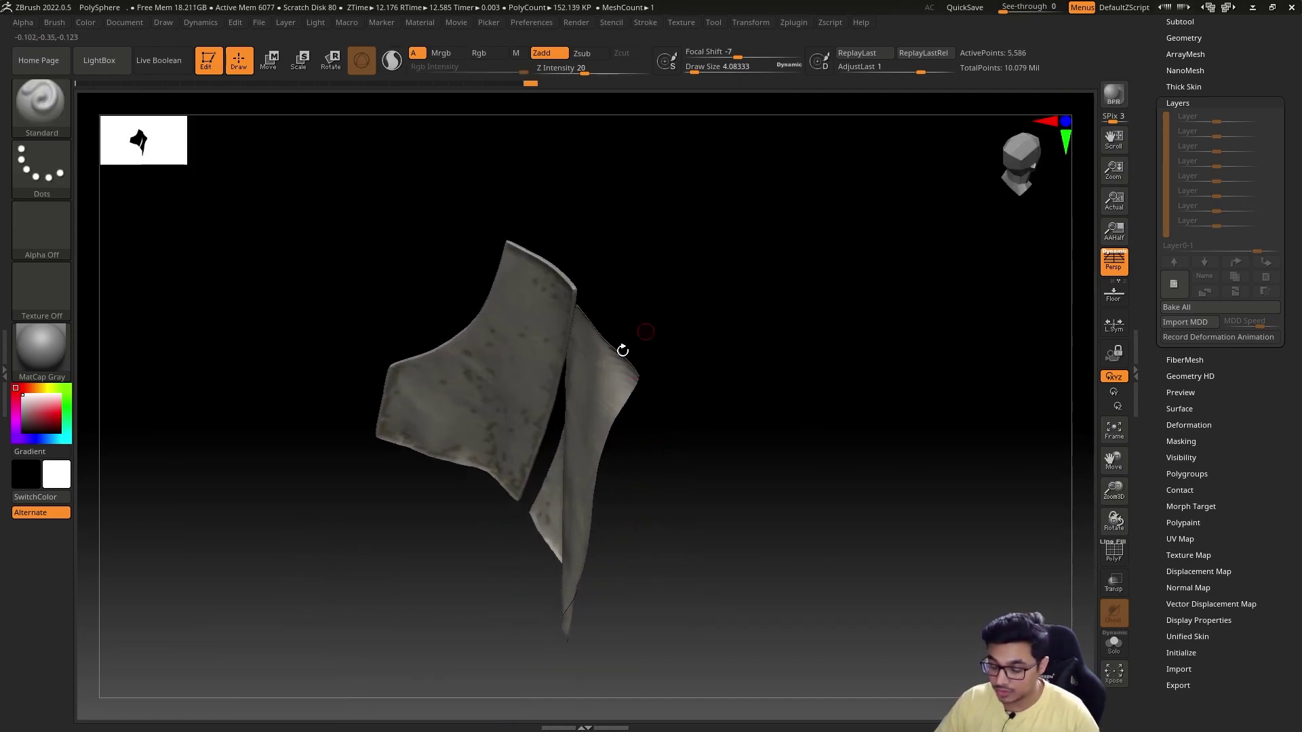
left_click(713, 353, "ctrl+shift")
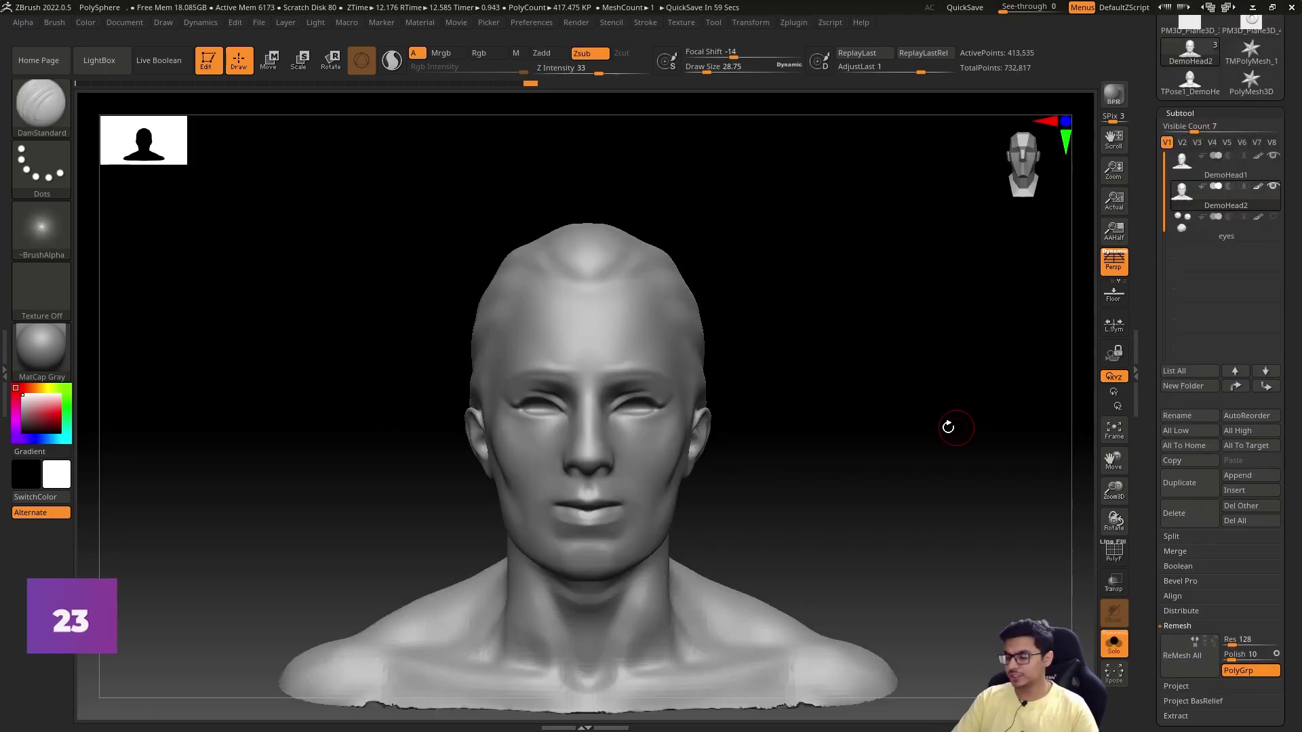
Select the DemoHead1 subtool and project the mesh details of DemoHead2 onto it with ProjectAll.
mouse_move(945, 427)
left_mouse_down()
mouse_move(881, 447)
mouse_move(923, 438)
mouse_move(964, 453)
mouse_move(948, 473)
left_mouse_up()
left_click(566, 467, "alt")
mouse_move(944, 378)
left_mouse_down()
mouse_move(796, 444)
mouse_move(901, 432)
left_mouse_up()
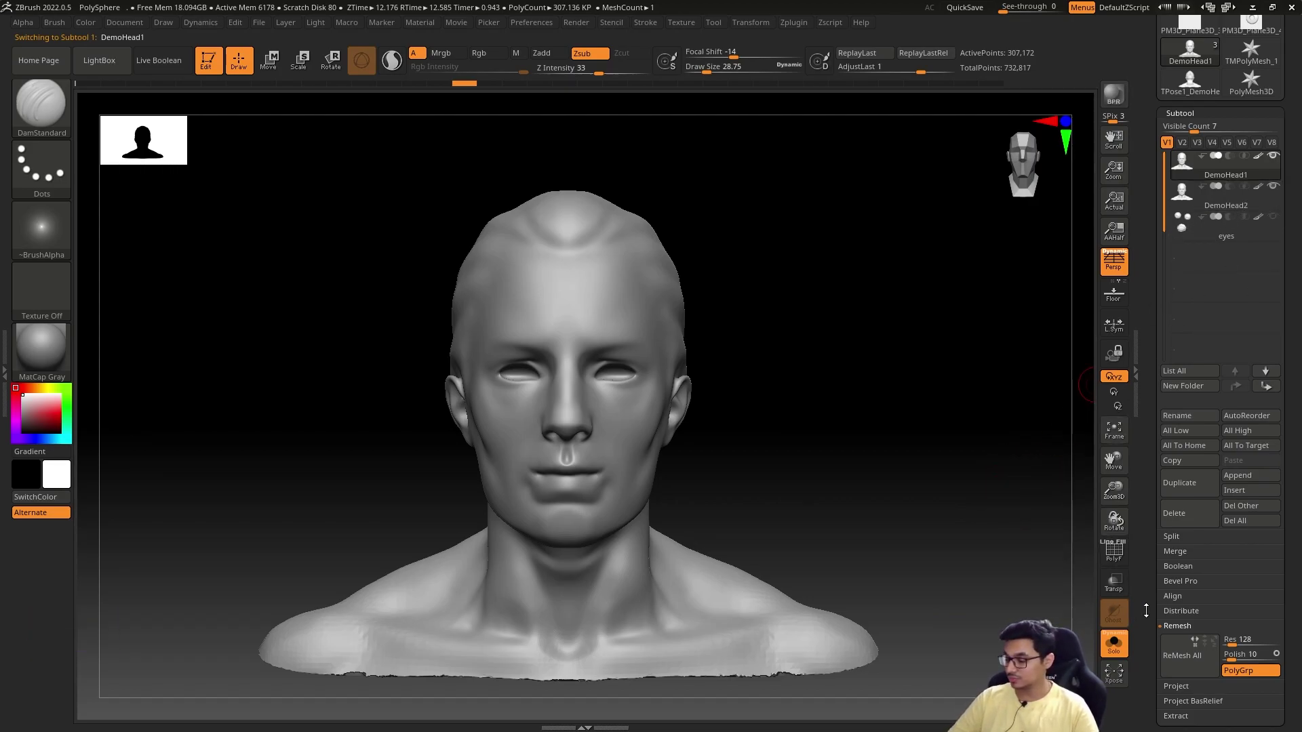
scroll(1228, 529, "down", 1)
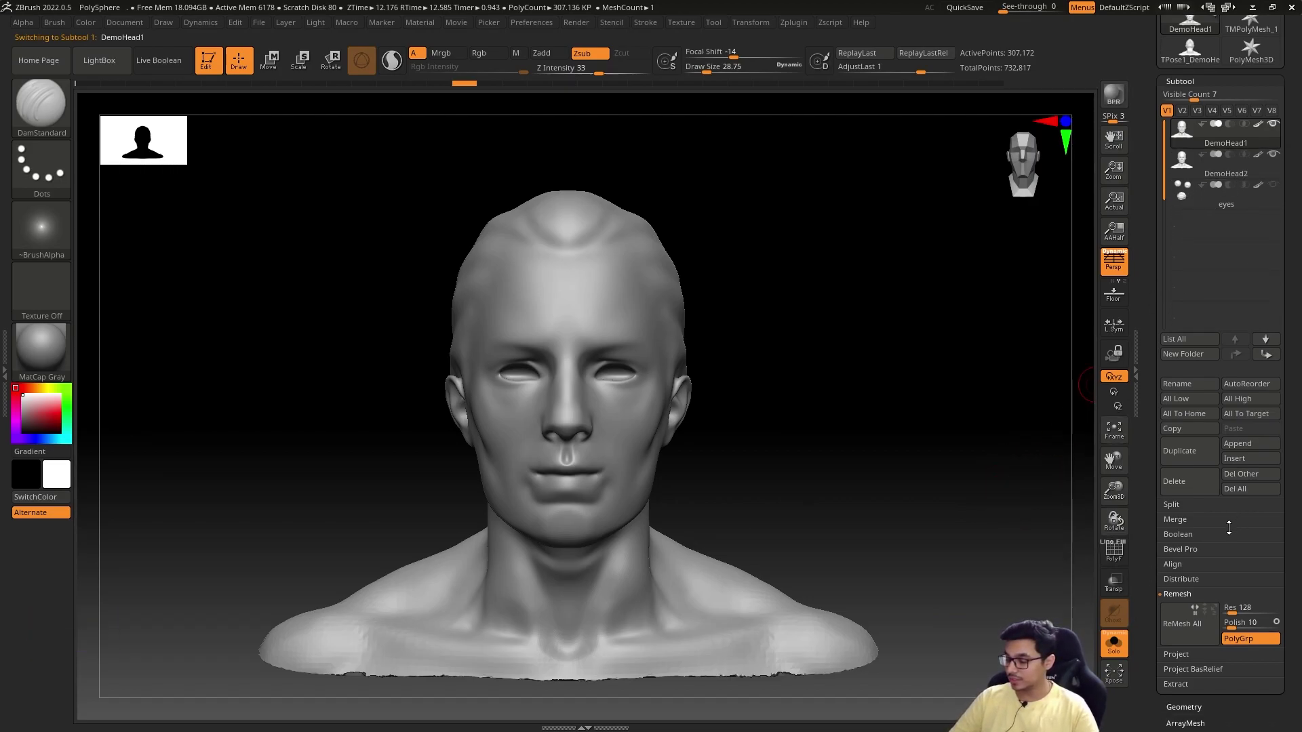
left_click(1193, 656)
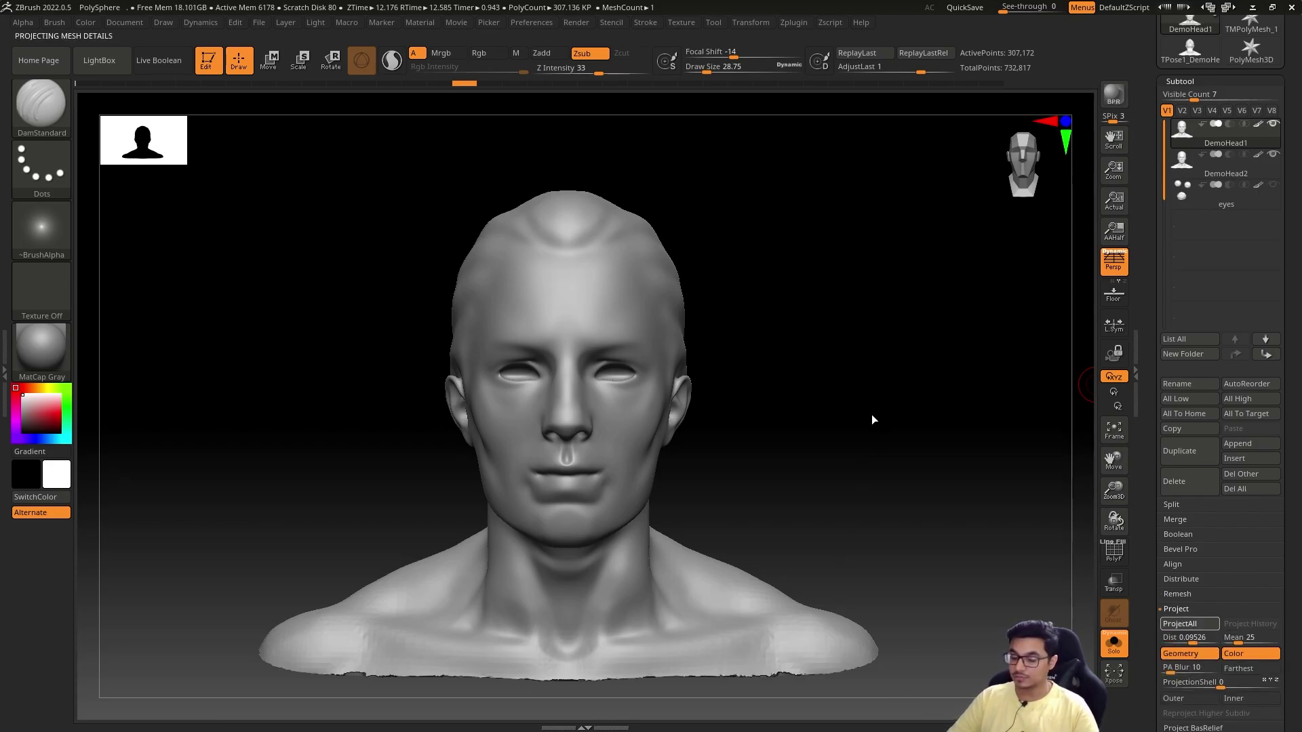
left_click_drag(834, 427, 761, 366)
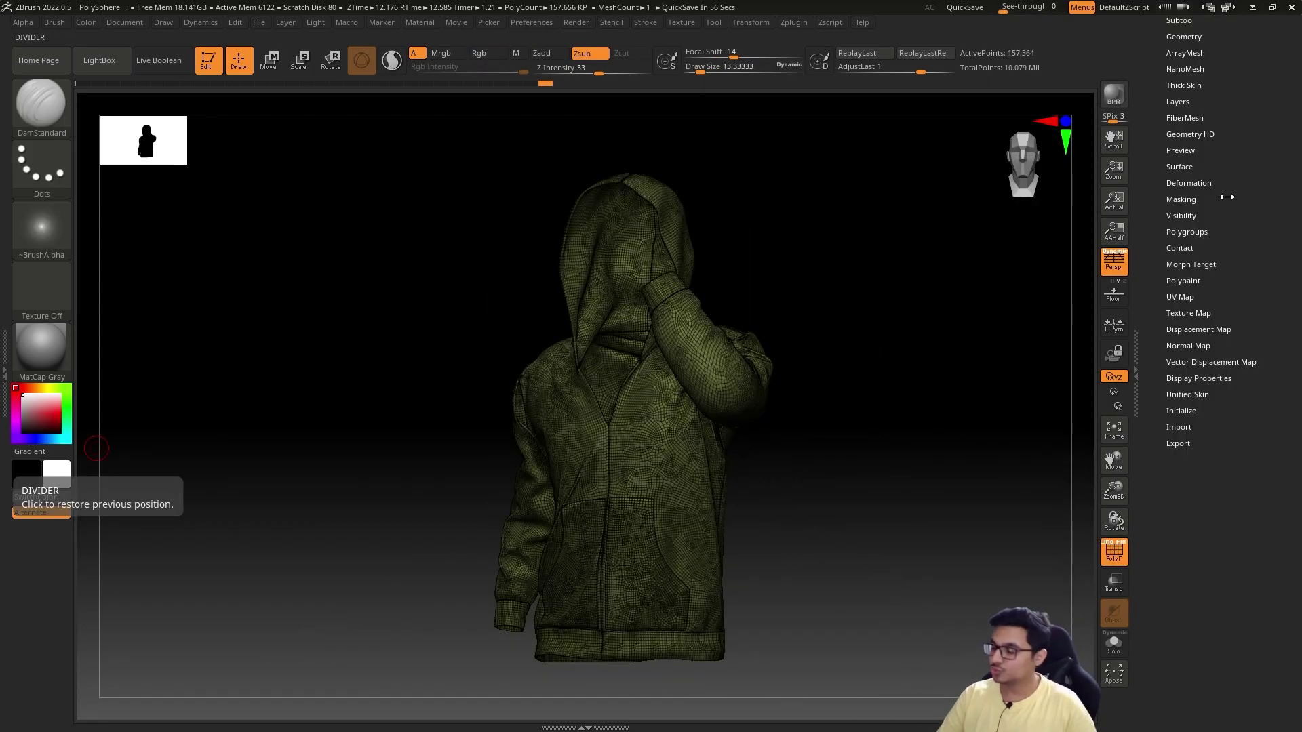
Assign polygroups to the hoodie's separate parts with Auto Groups.
left_click(1186, 232)
left_click(1201, 247)
left_click_drag(741, 490, 804, 515)
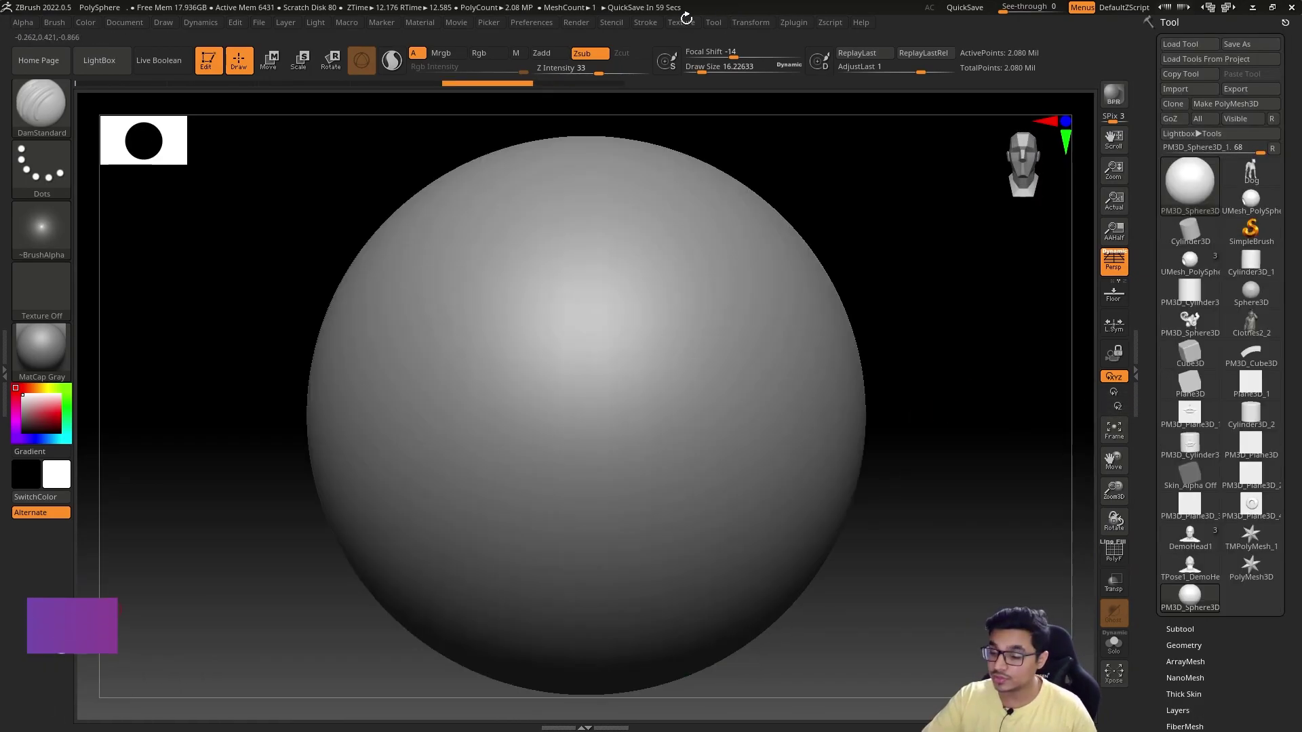
Set the DamStandard brush's LazyRadius to 43 in the Lazy Mouse settings and its Draw Size to about 23.
left_click(711, 22)
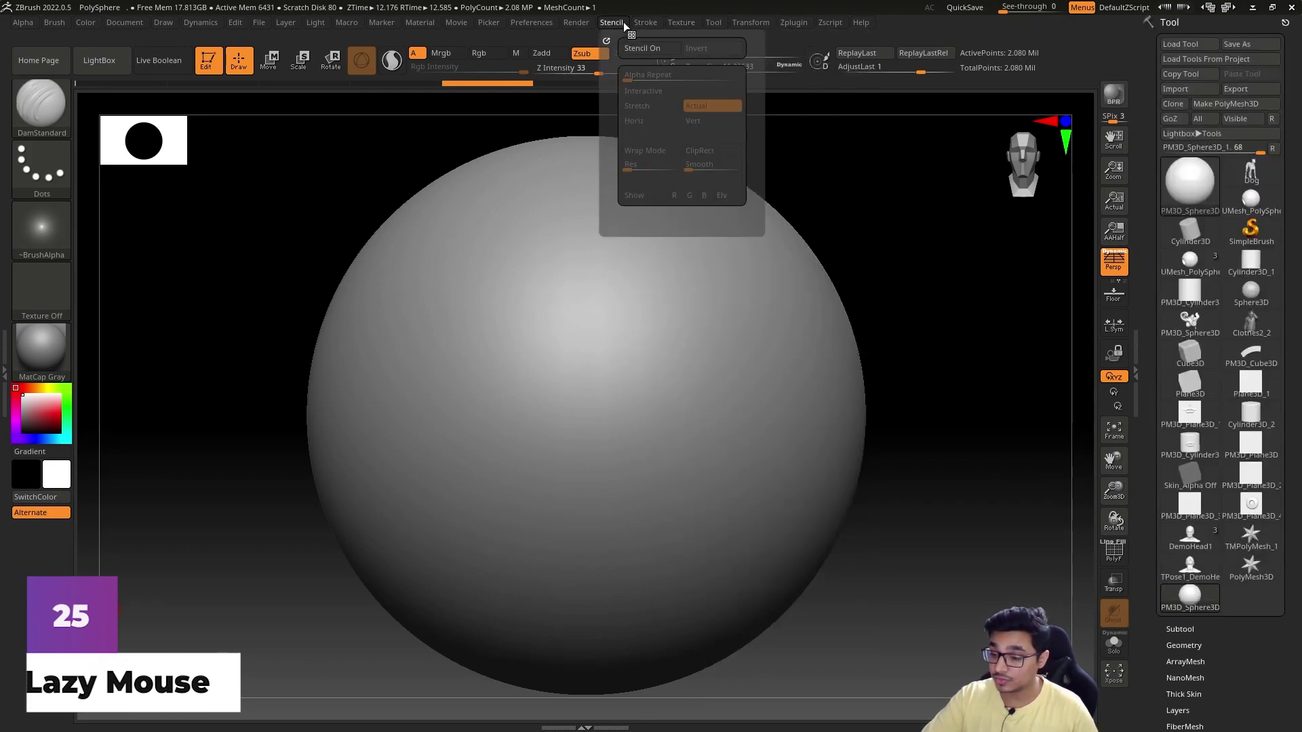
left_click(646, 23)
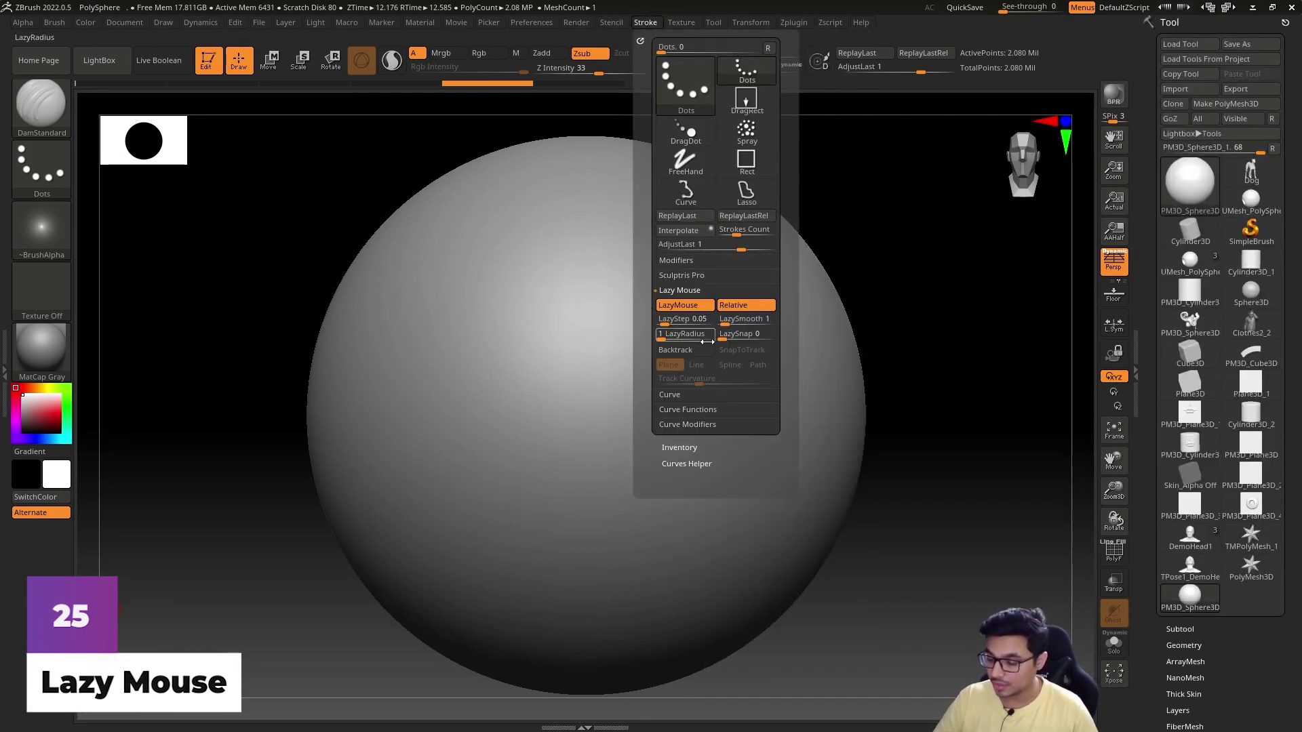
left_click(682, 337)
type("40")
key("Return")
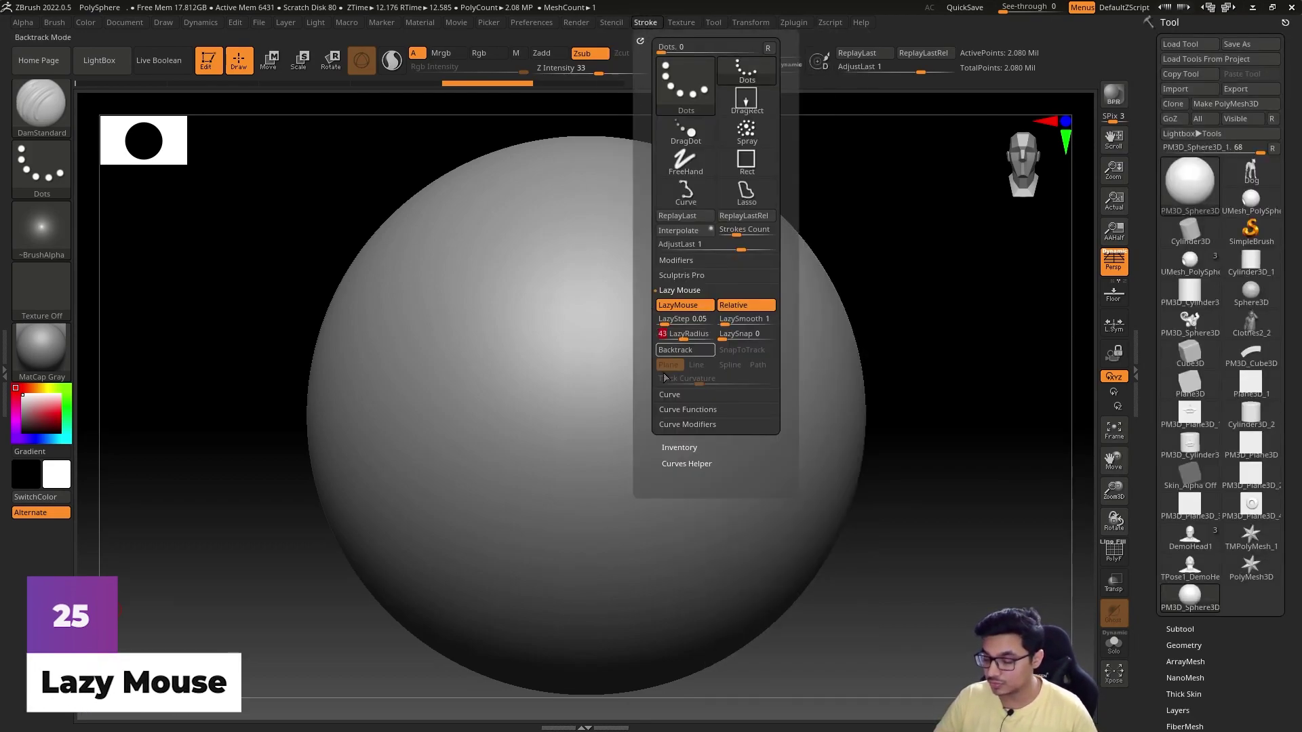
mouse_move(629, 330)
left_mouse_down()
mouse_move(746, 332)
mouse_move(678, 331)
left_mouse_up()
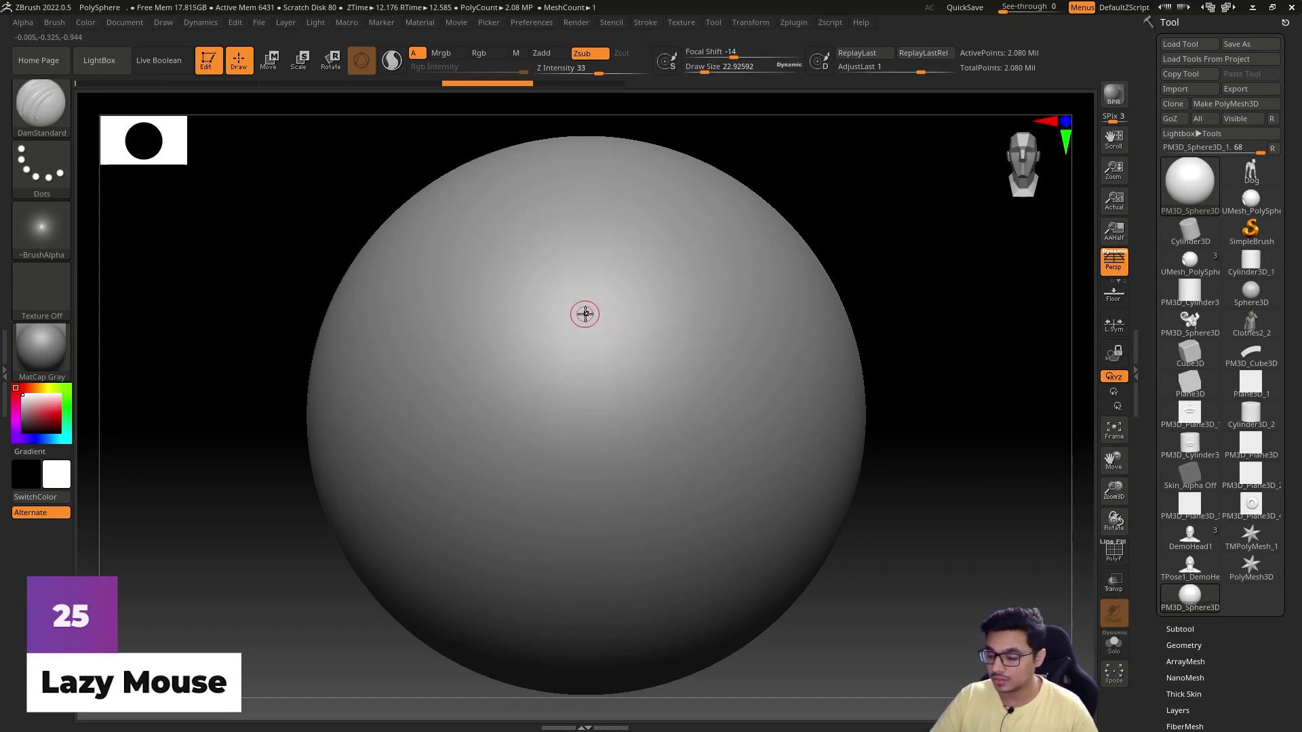
Carve mirrored spiral scrolls and curved accent strokes across the sphere's front with the DamStandard brush.
mouse_move(588, 305)
left_mouse_down()
mouse_move(648, 262)
mouse_move(674, 343)
mouse_move(682, 471)
mouse_move(808, 409)
left_mouse_up()
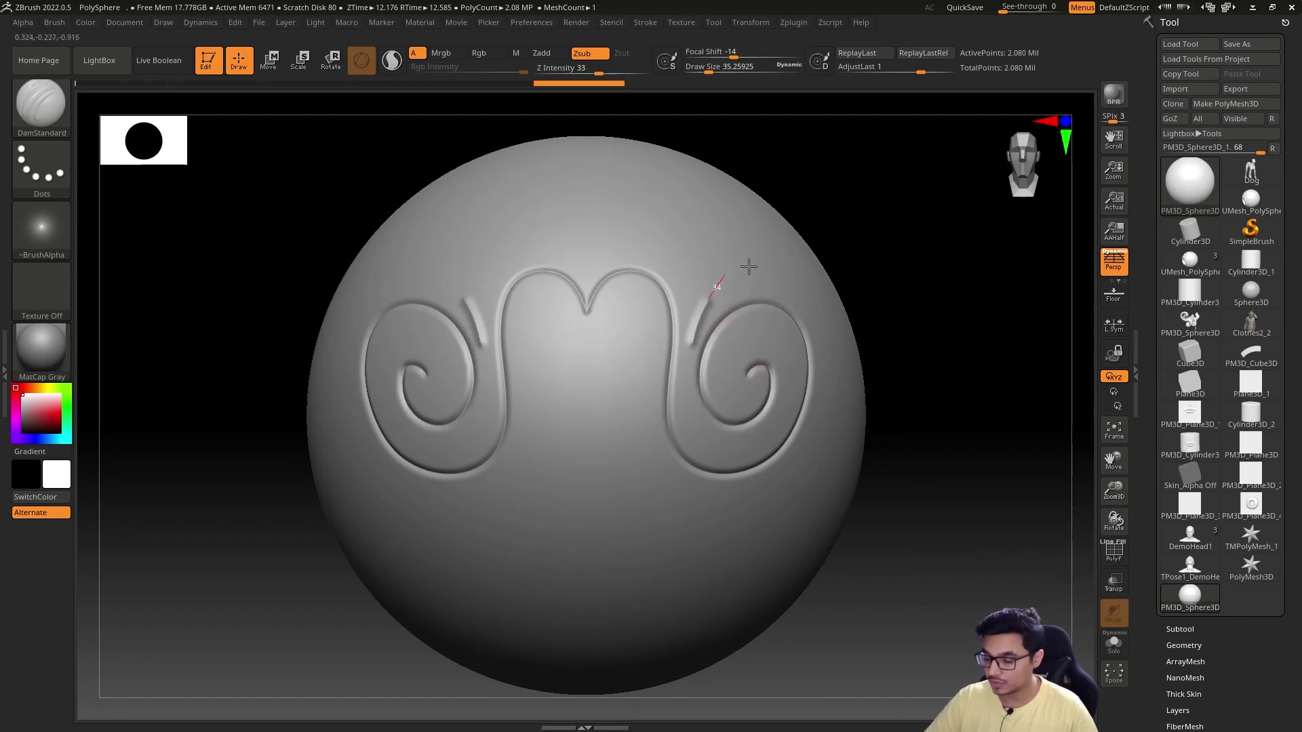
left_click_drag(820, 417, 719, 503)
mouse_move(903, 381)
left_mouse_down()
mouse_move(901, 360)
mouse_move(866, 378)
left_mouse_up()
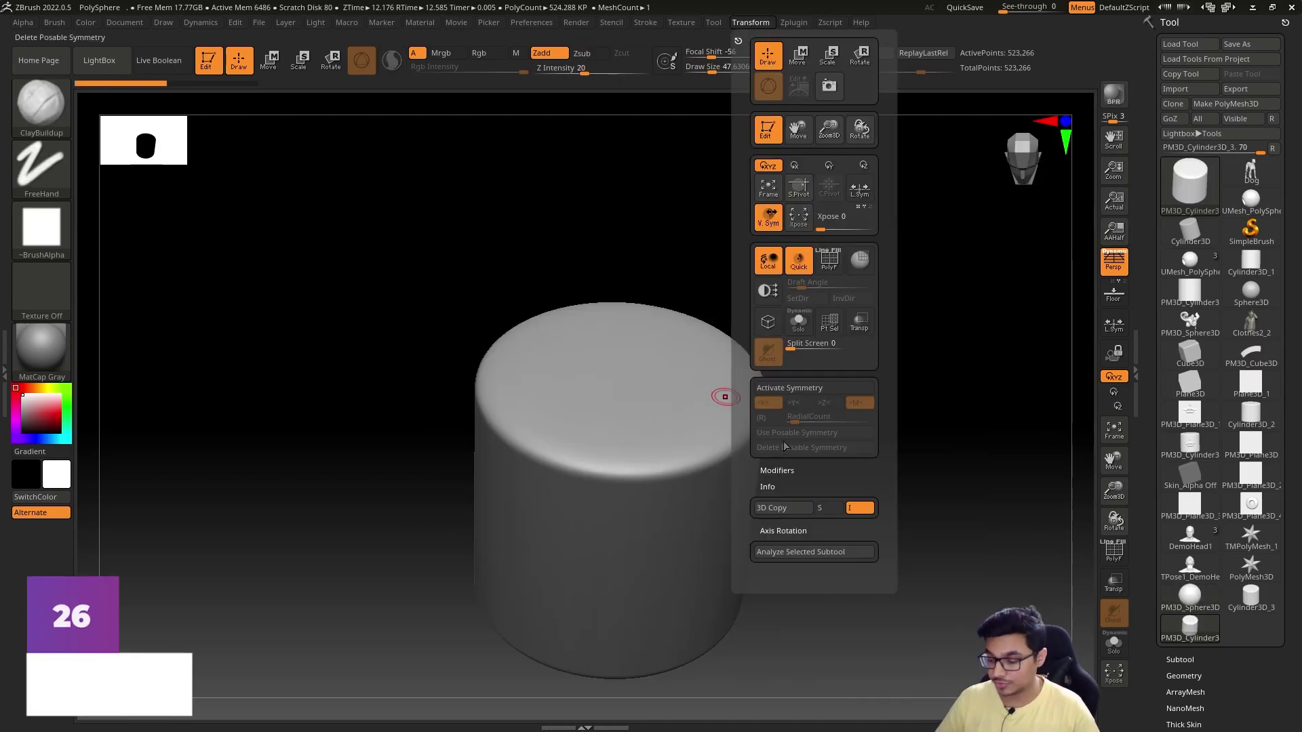
Activate radial symmetry about the cylinder's Y axis, raise RadialCount, and sculpt swirling ridges with ClayBuildup up to Draw Size about 68.
left_click(789, 388)
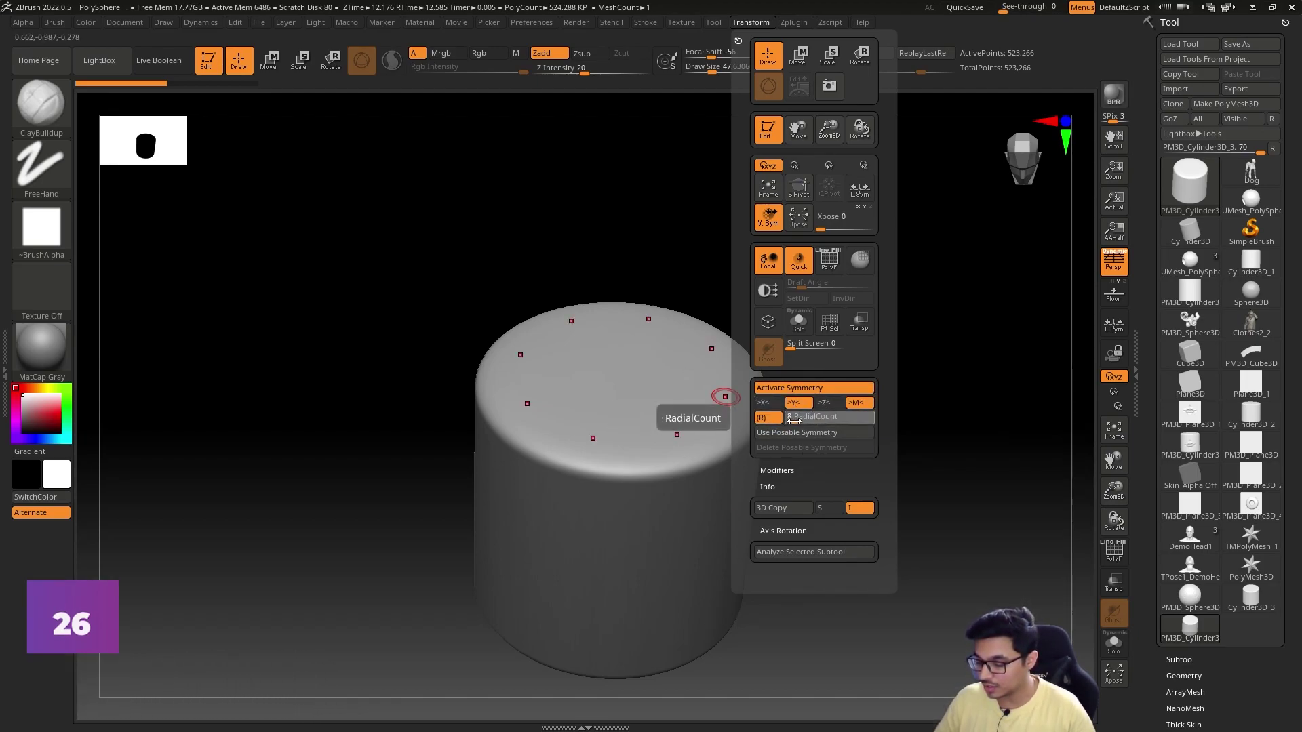
left_click_drag(794, 419, 802, 421)
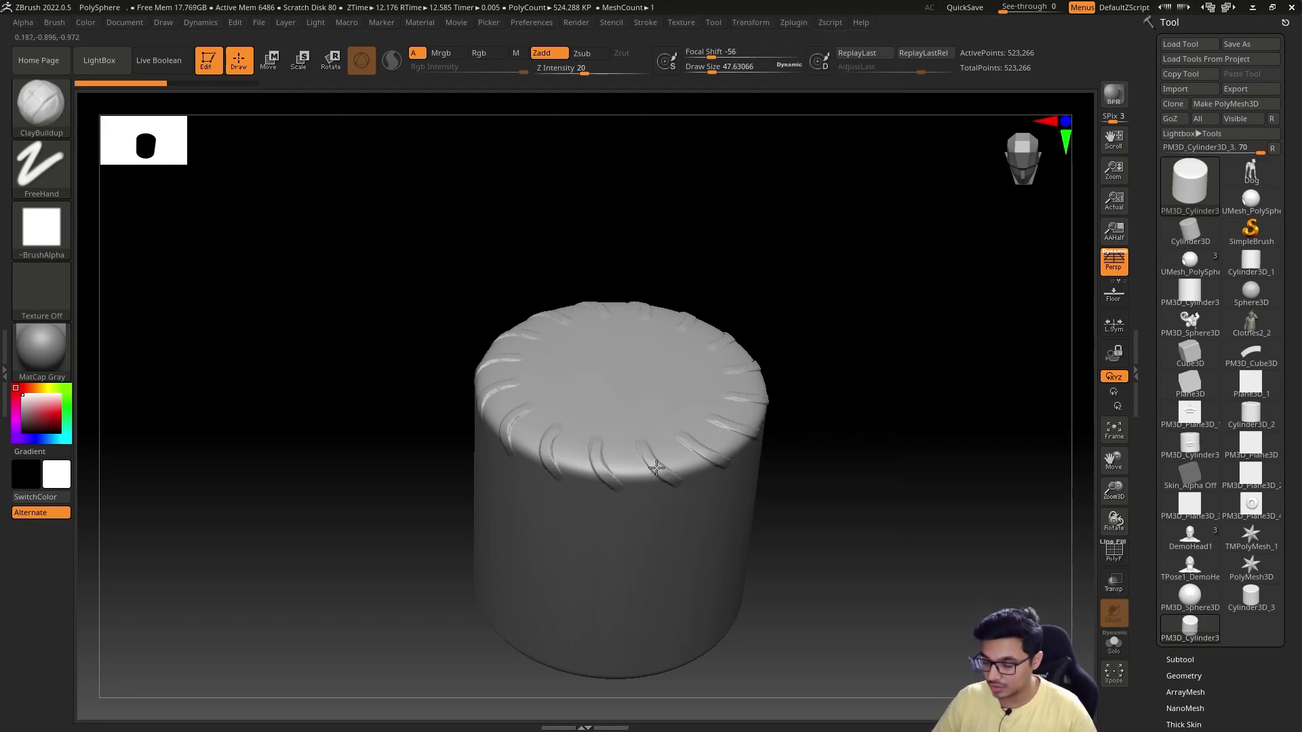
key("s")
mouse_move(701, 503)
left_mouse_down()
mouse_move(624, 401)
mouse_move(700, 500)
left_mouse_up()
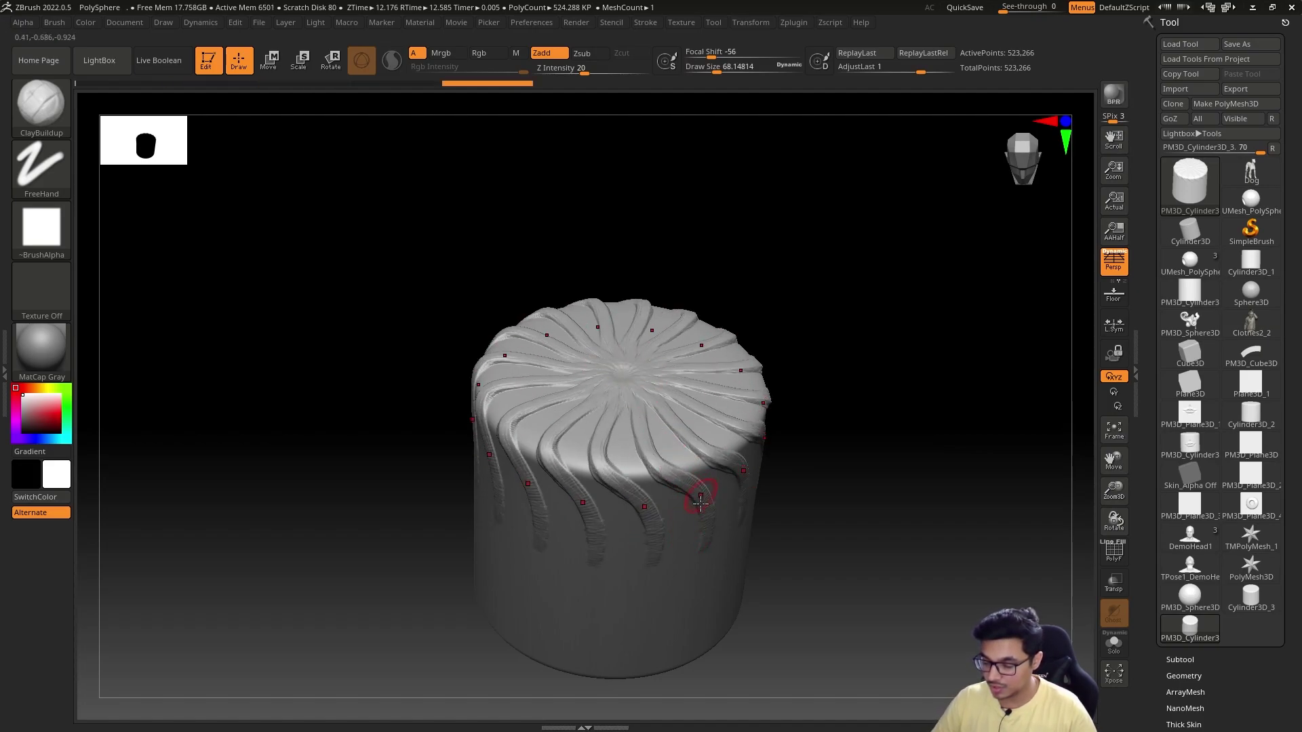
Switch to the DamStandard brush and carve curved grooves from the cylinder's top down its side at Draw Size about 82 to 112.
mouse_move(807, 441)
left_mouse_down()
mouse_move(705, 550)
mouse_move(722, 517)
left_mouse_up()
key("b")
key("d")
key("s")
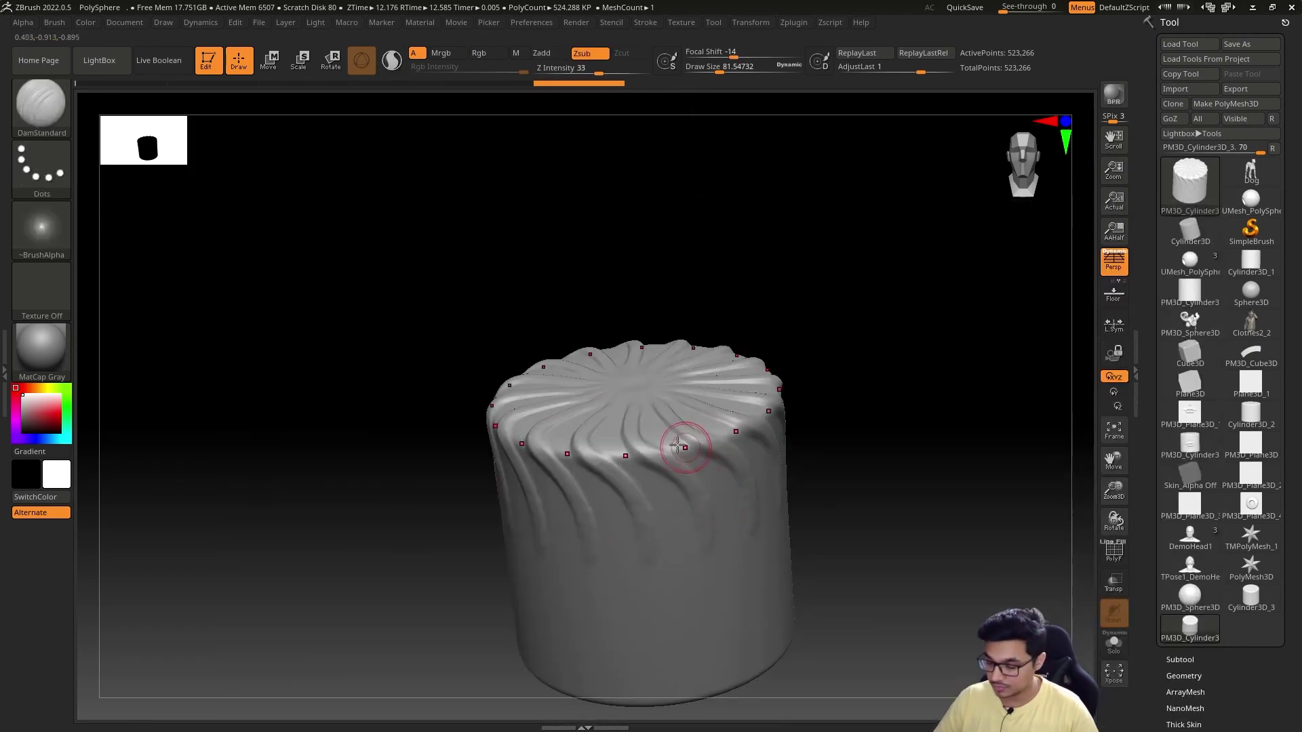
left_click_drag(692, 471, 715, 590)
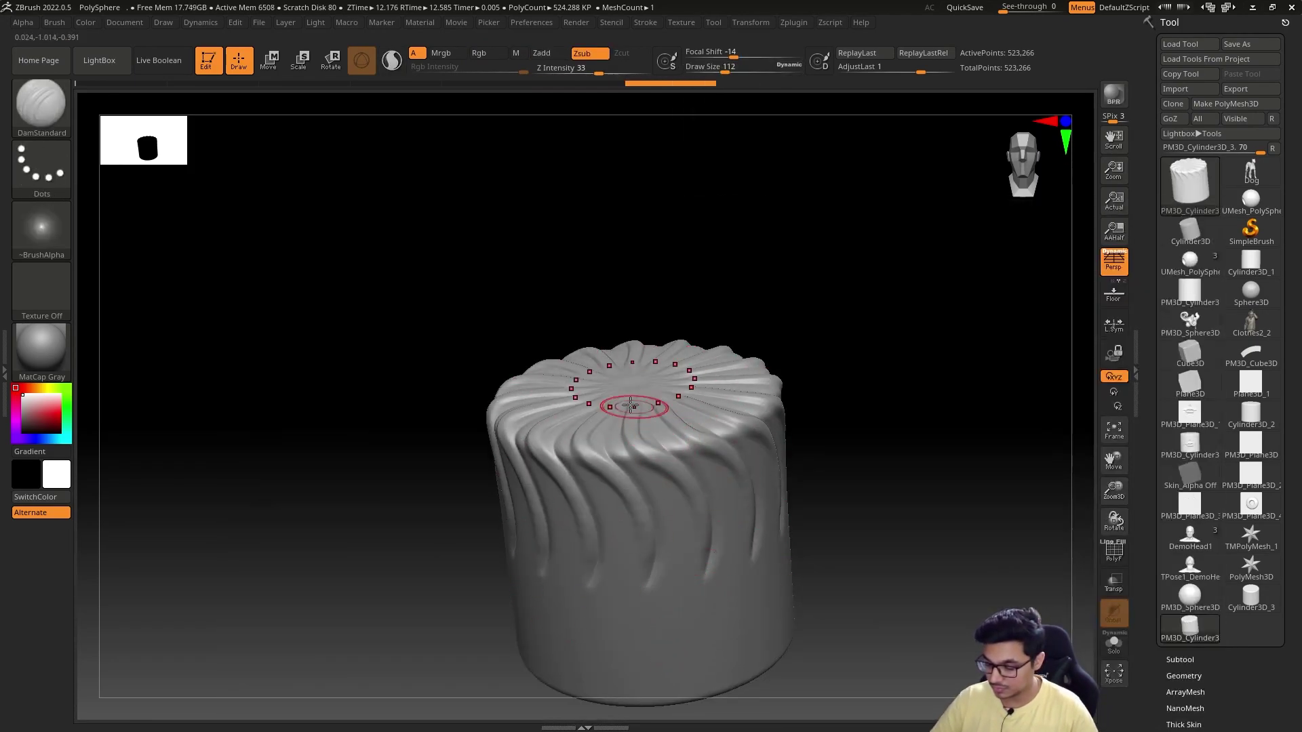
mouse_move(638, 469)
left_mouse_down()
mouse_move(682, 517)
mouse_move(705, 590)
left_mouse_up()
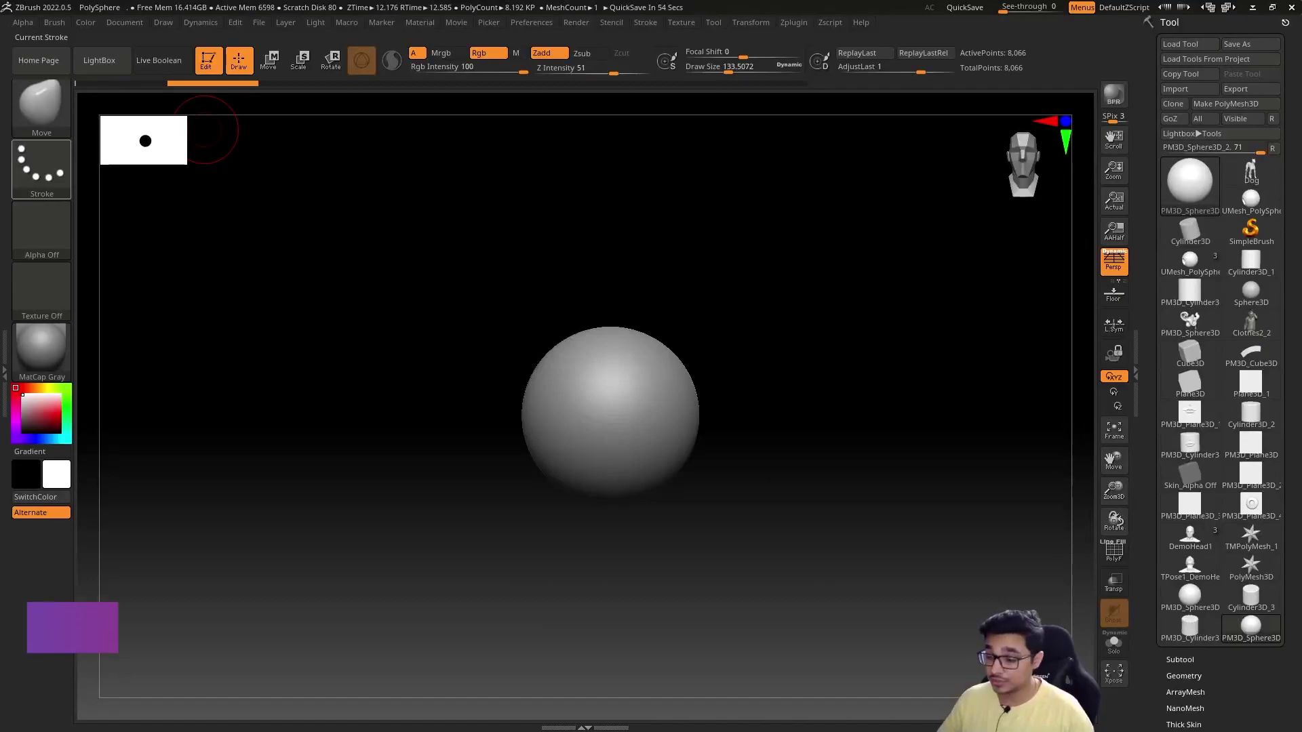
Raise See-through to reveal the bodybuilder reference behind the interface and place the sphere over the crouching figure's shoulder.
left_click_drag(1003, 6, 1037, 9)
mouse_move(769, 401)
left_mouse_down("alt")
mouse_move(642, 366)
mouse_move(602, 375)
mouse_move(565, 349)
left_mouse_up("alt")
key("r")
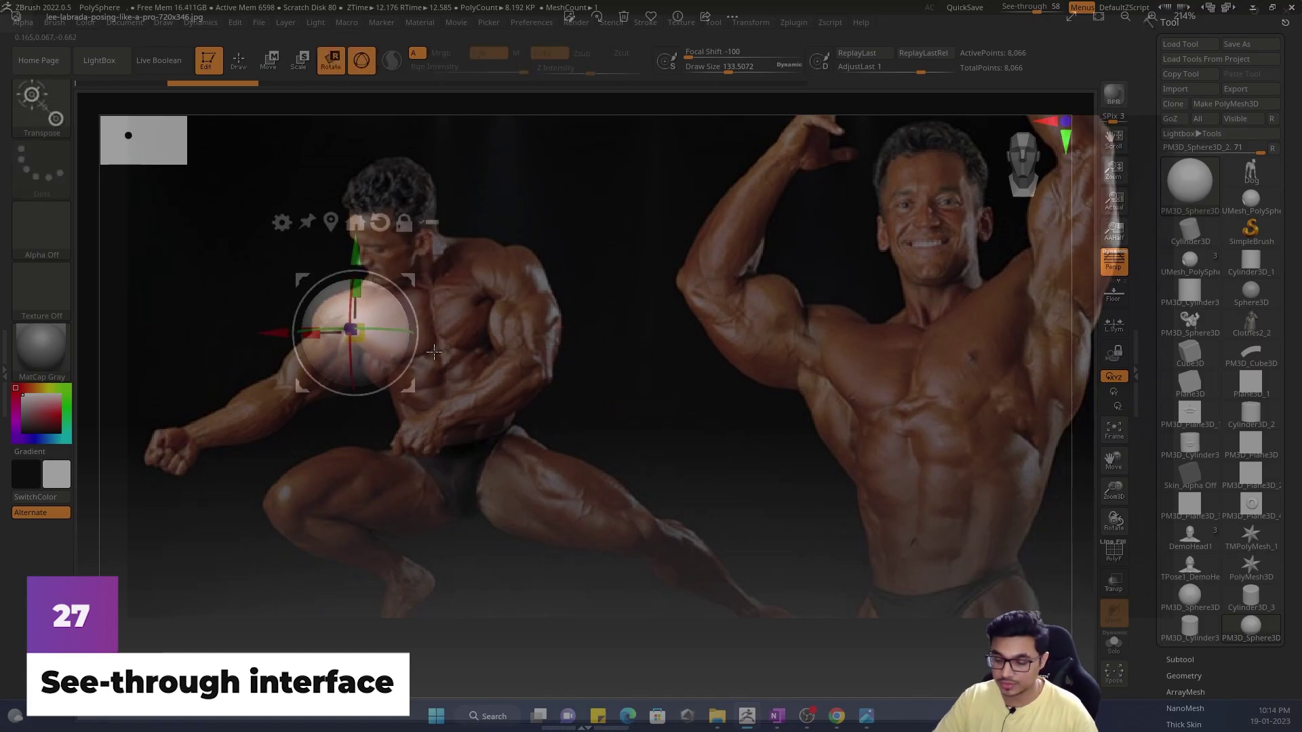
Pull the sphere along the reference figure's upper arm with the Move brush and return See-through to 0.
key("q")
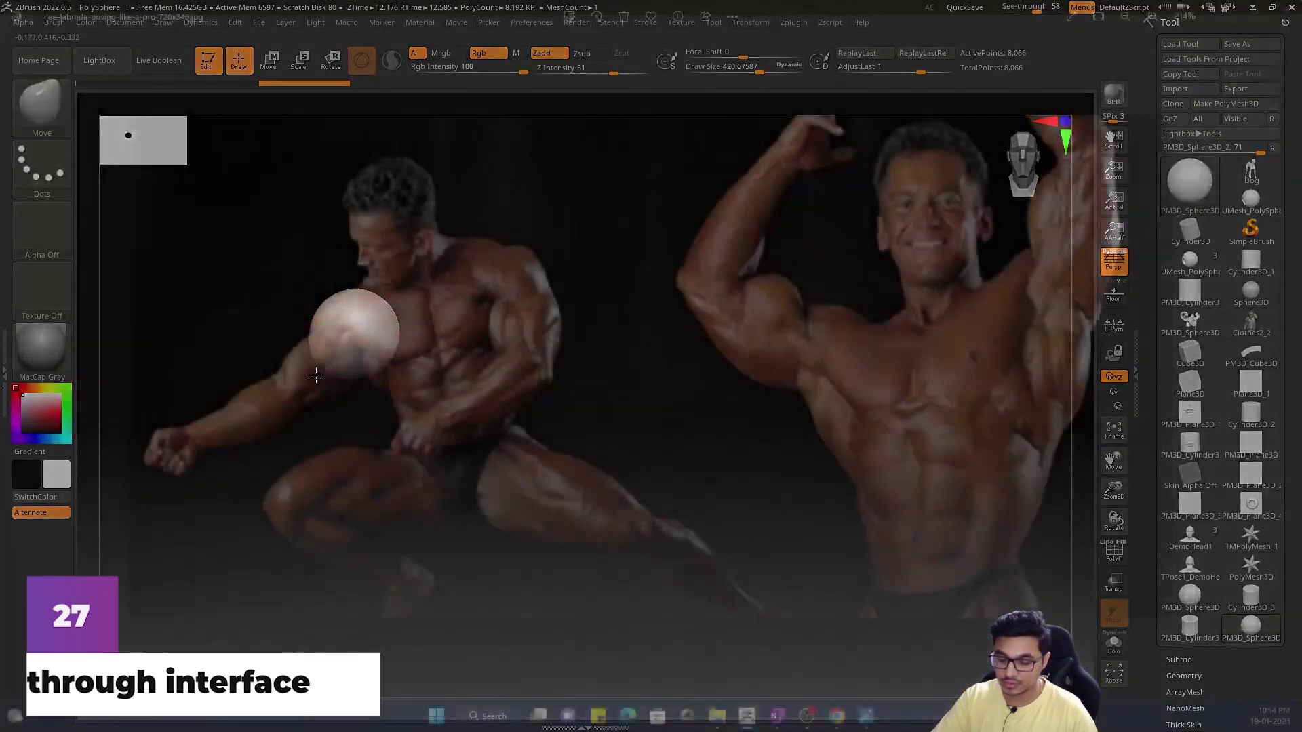
left_click_drag(316, 375, 290, 405)
mouse_move(1038, 8)
left_mouse_down()
mouse_move(1024, 8)
mouse_move(1064, 8)
mouse_move(1020, 12)
left_mouse_up()
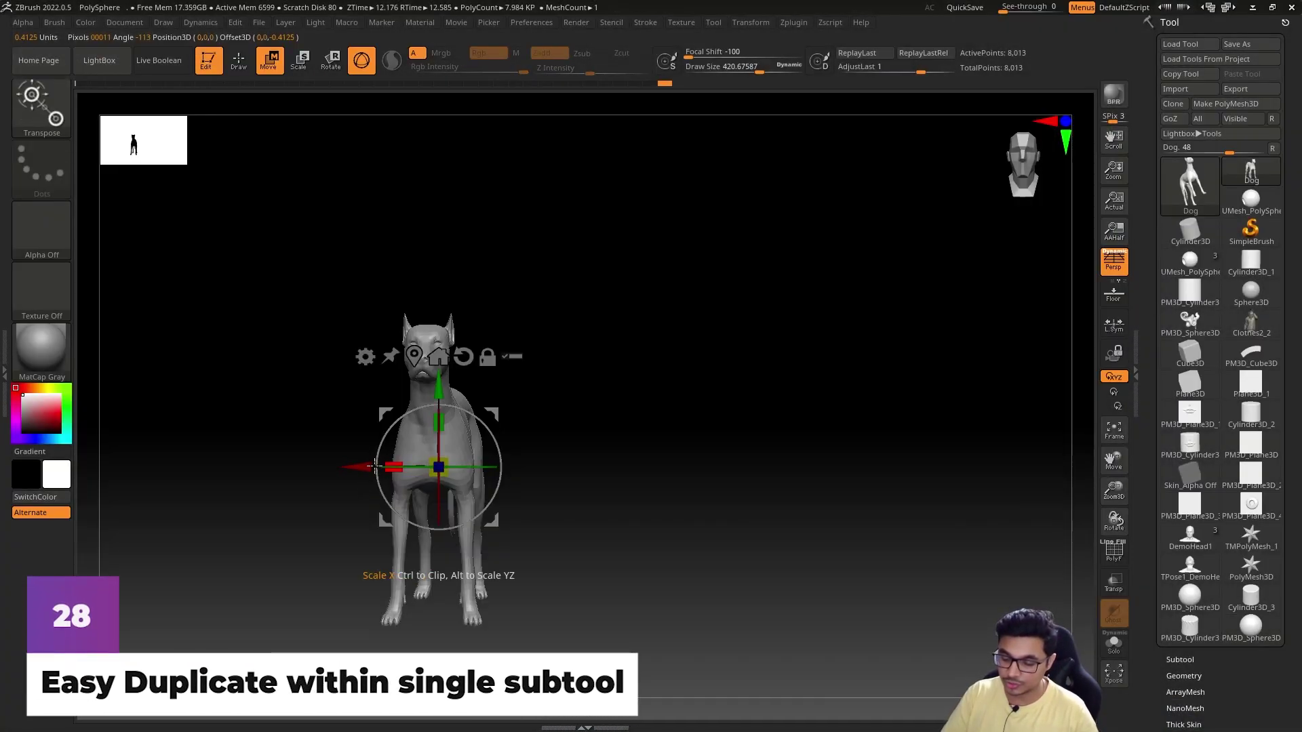
Duplicate the dog within its own subtool, placing the copy beside the original along the X axis.
left_click_drag(375, 466, 773, 468, "ctrl")
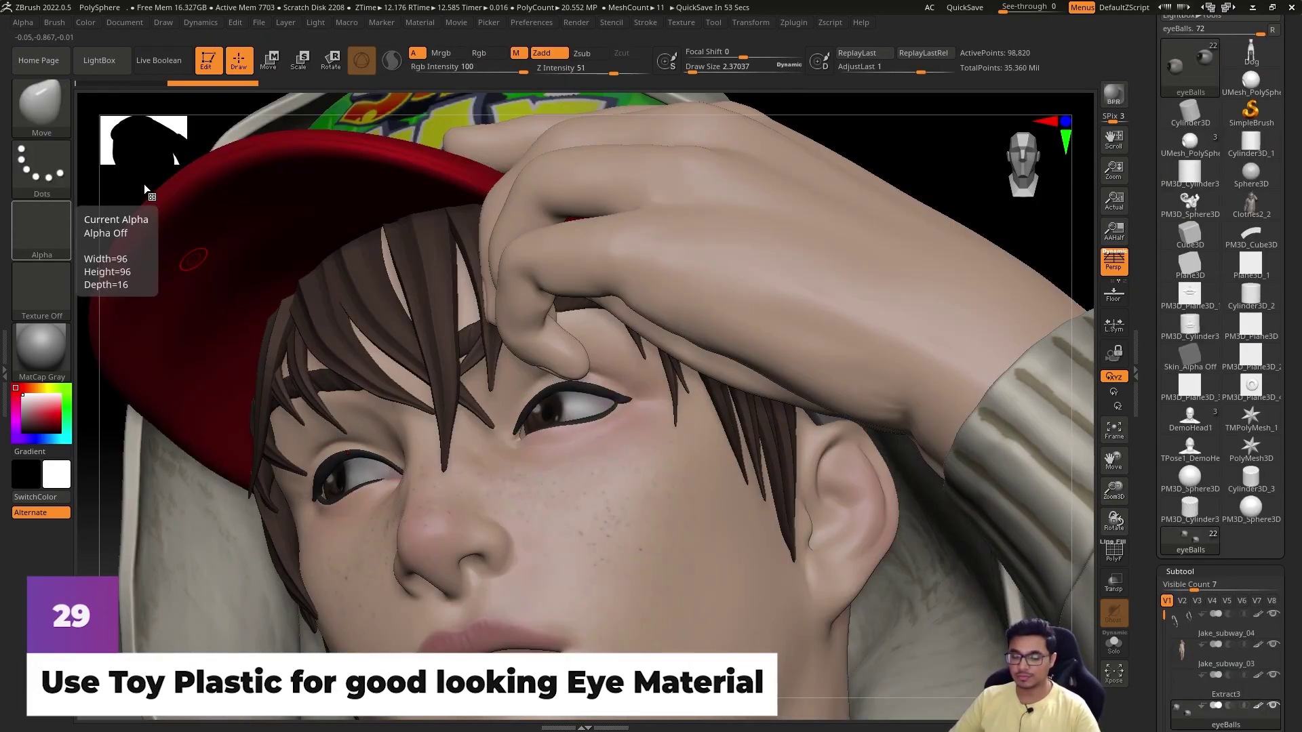
Fill the eyeBalls subtool with the ToyPlastic material, using only the material channel.
left_click(39, 352)
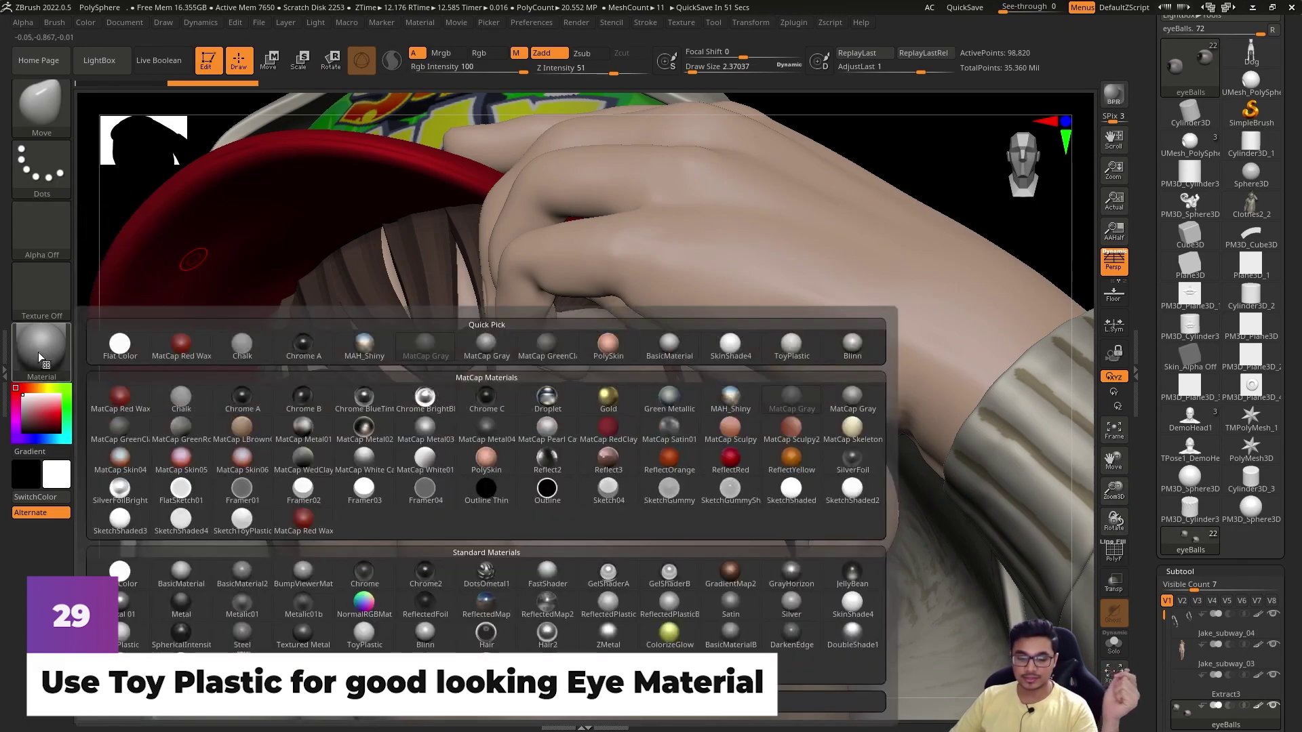
left_click(365, 638)
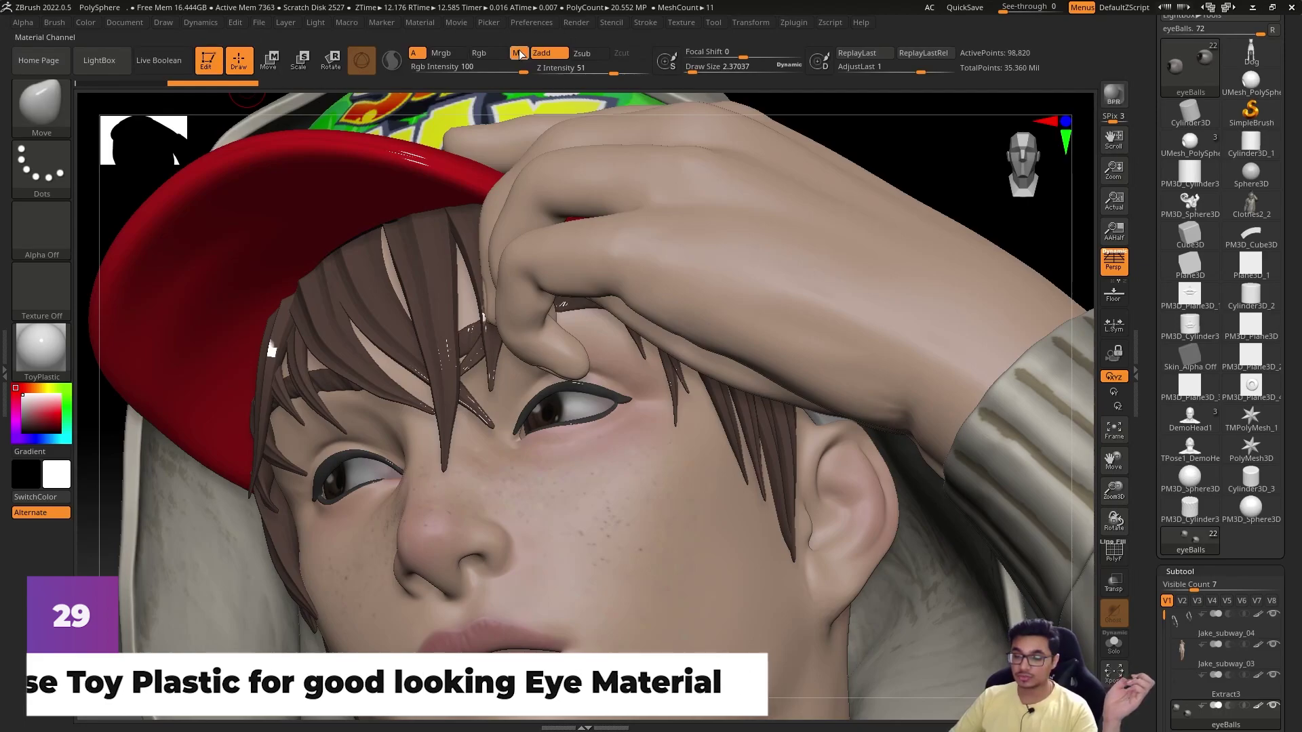
left_click(85, 22)
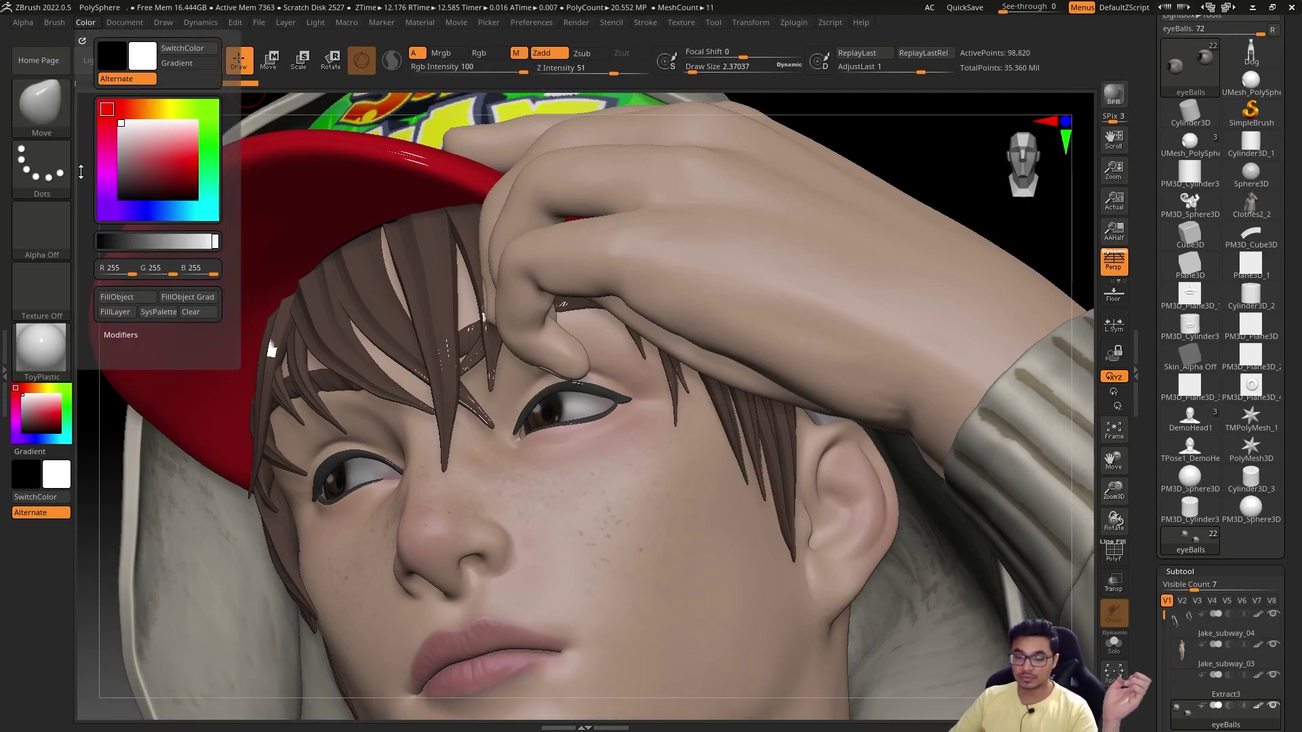
left_click(138, 298)
left_click_drag(581, 405, 552, 405)
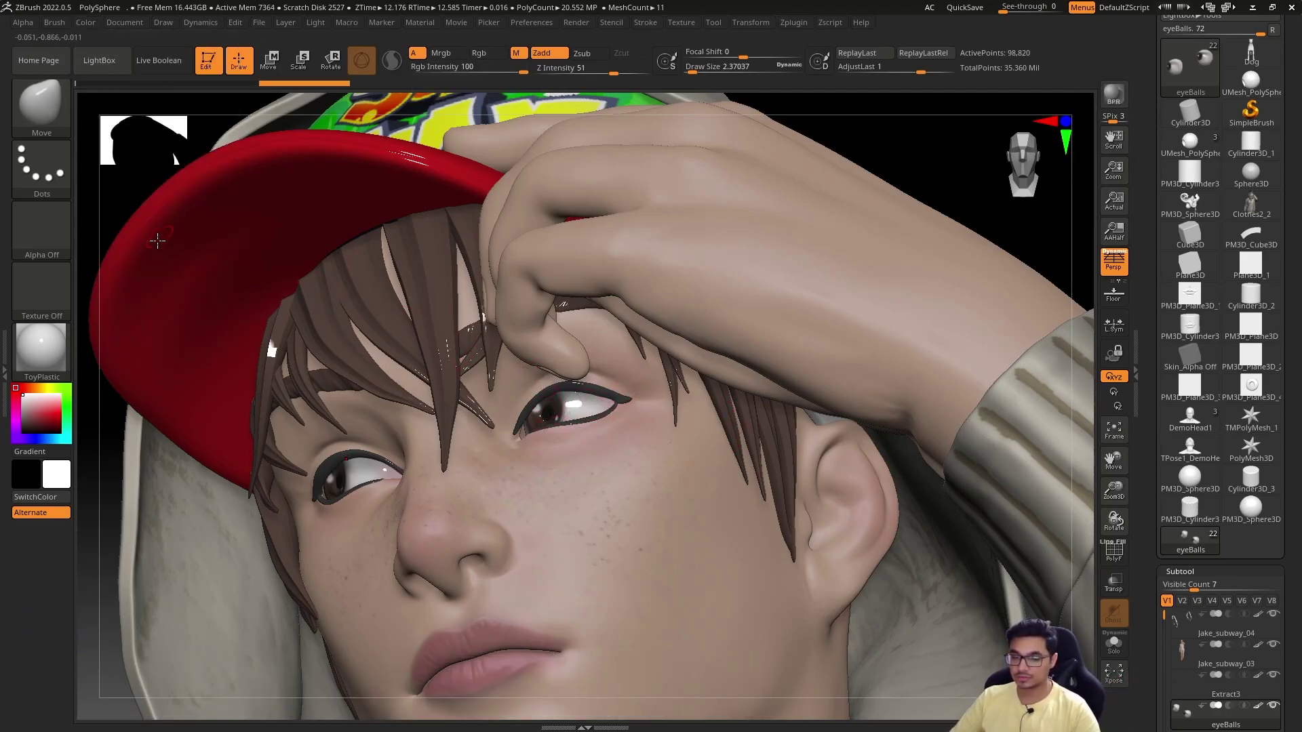
Switch the active material back to MatCap Gray and inspect the glossy eyes from another angle.
left_click(42, 349)
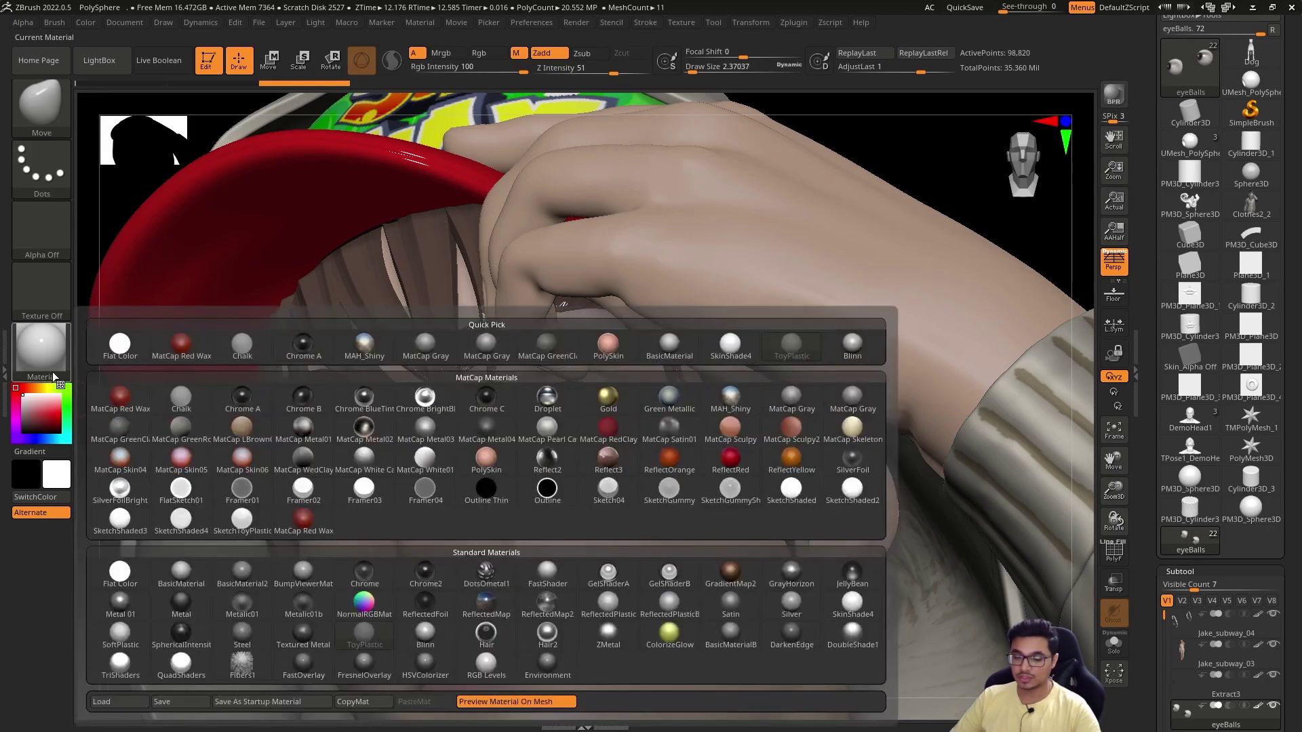
left_click(431, 343)
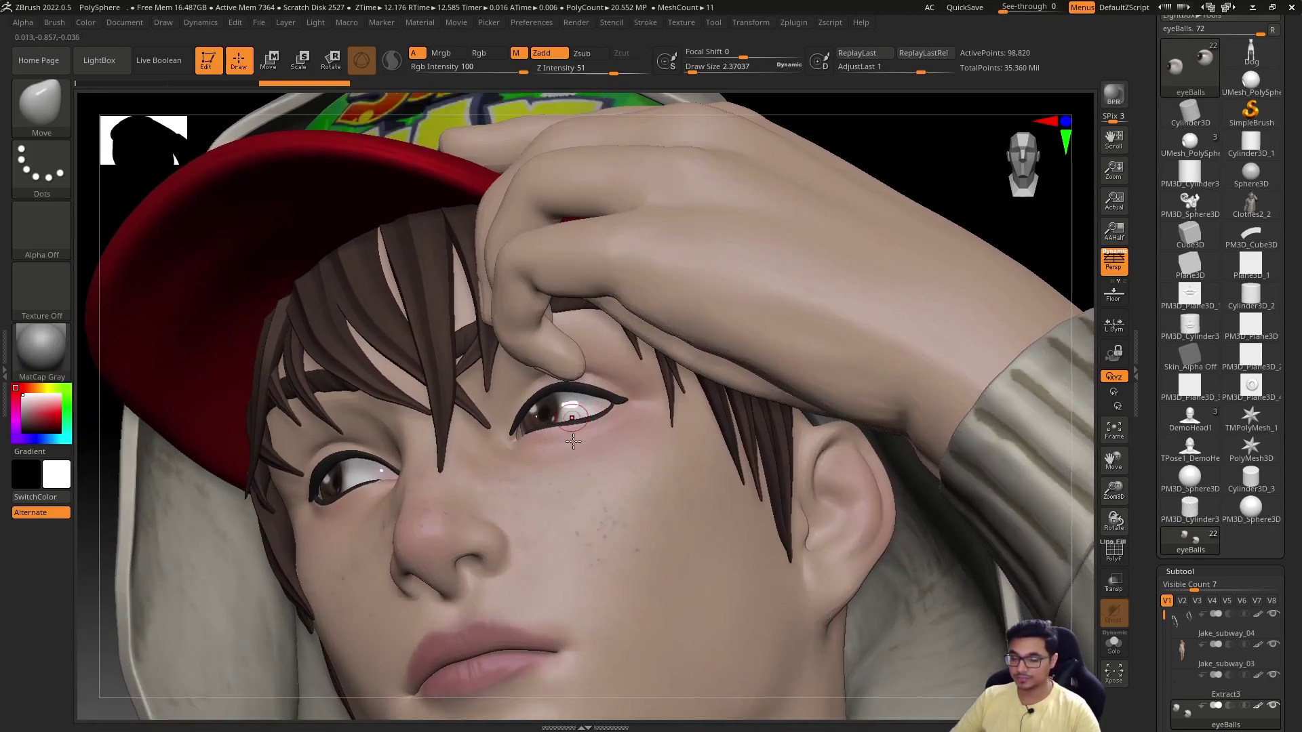
right_click_drag(541, 425, 407, 406)
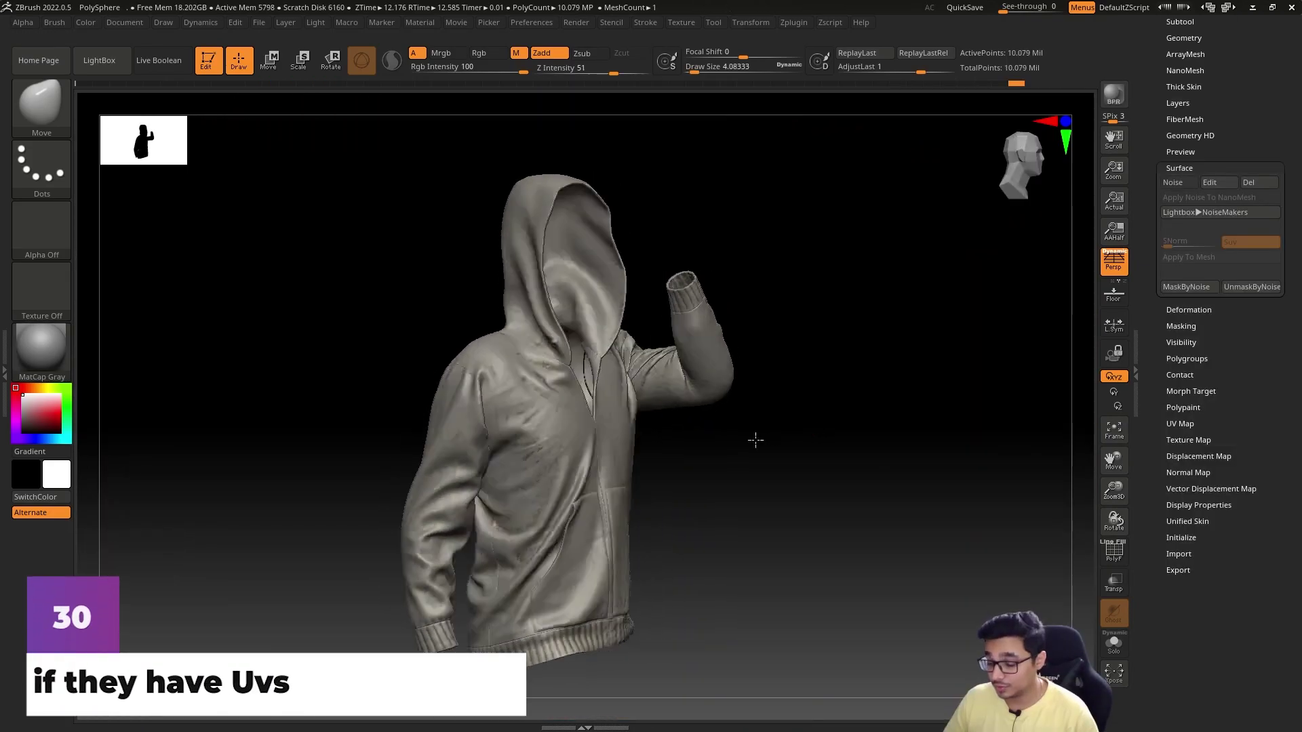
Edit the hoodie's surface noise in Uv mode and load the PerforatedLeather2 texture as its alpha.
right_click_drag(695, 446, 853, 563)
right_click_drag(768, 427, 960, 302)
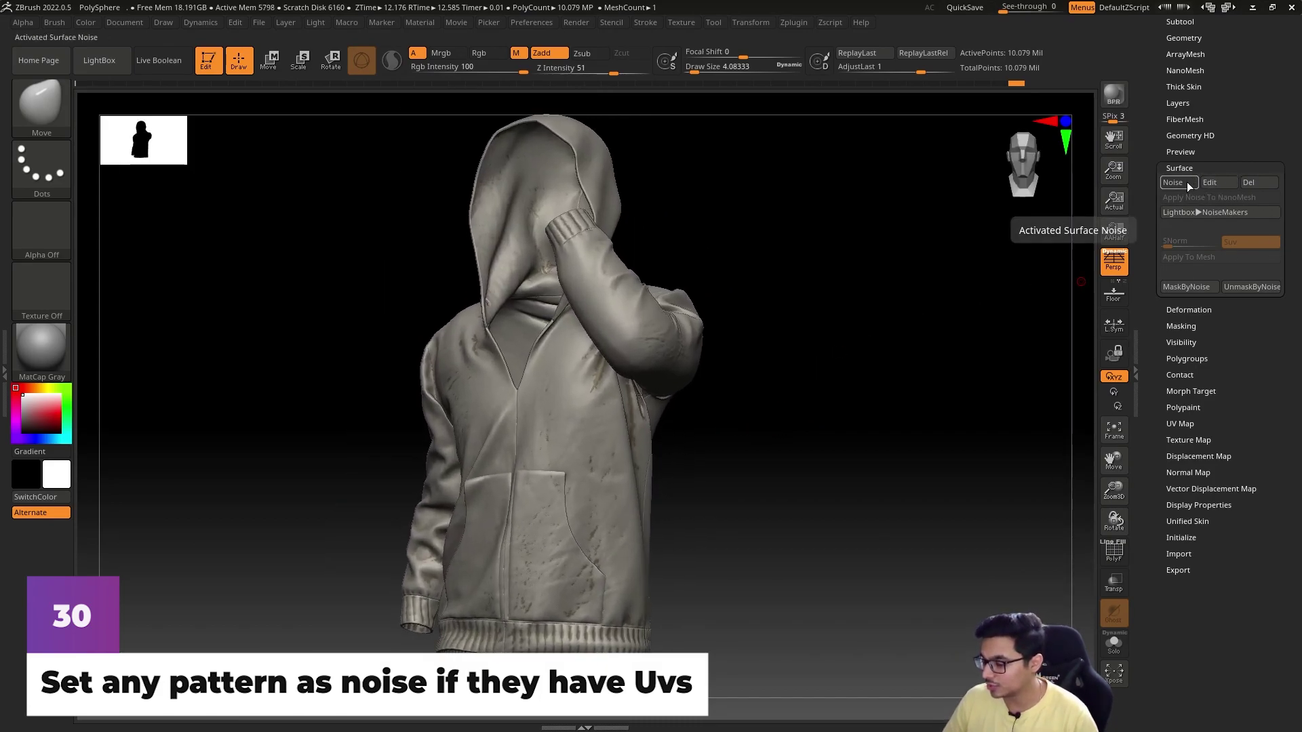
left_click(1209, 181)
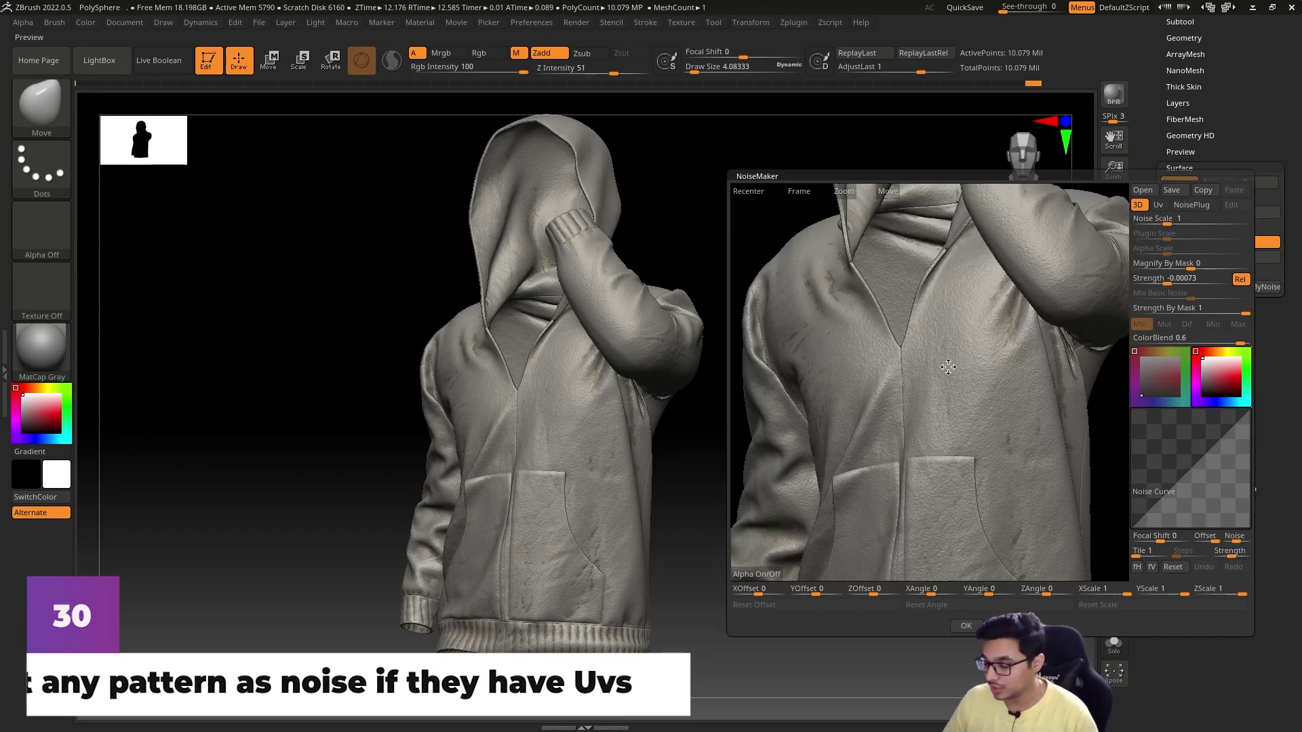
left_click(755, 574)
scroll(509, 457, "down", 1)
left_click(507, 484)
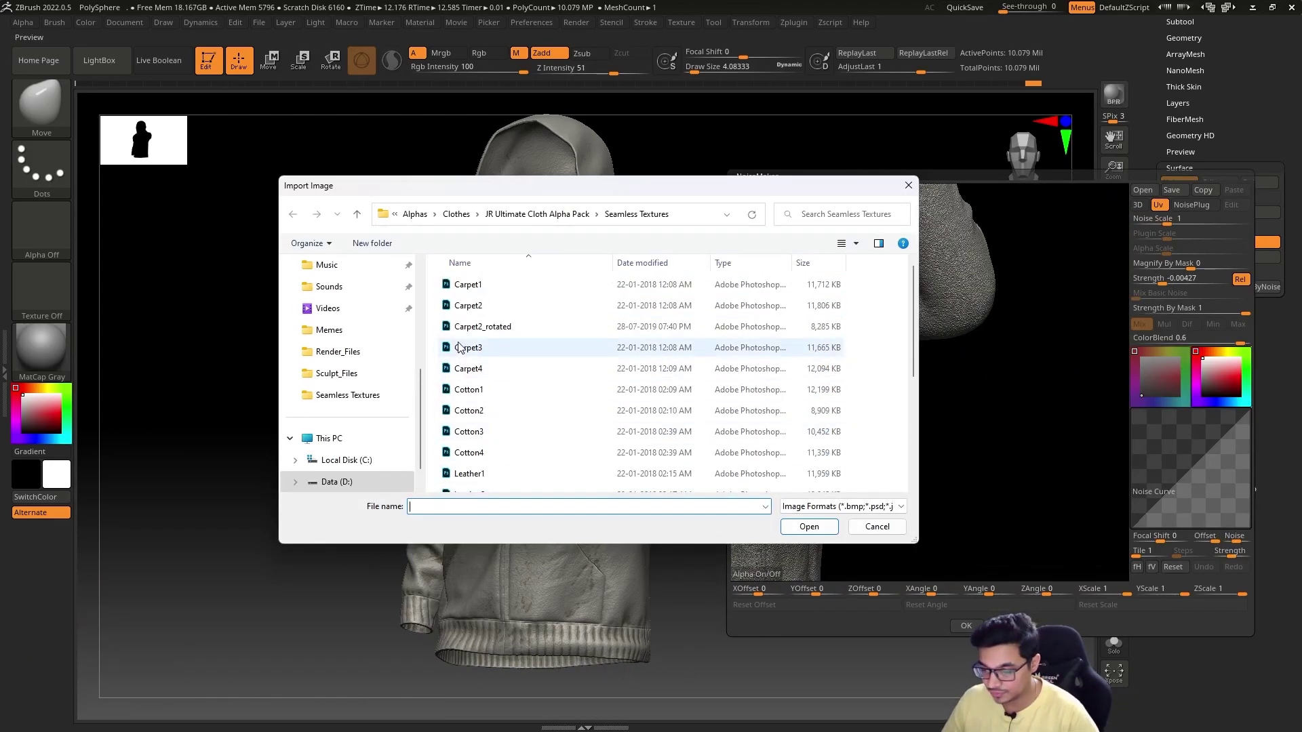
scroll(475, 359, "down", 3)
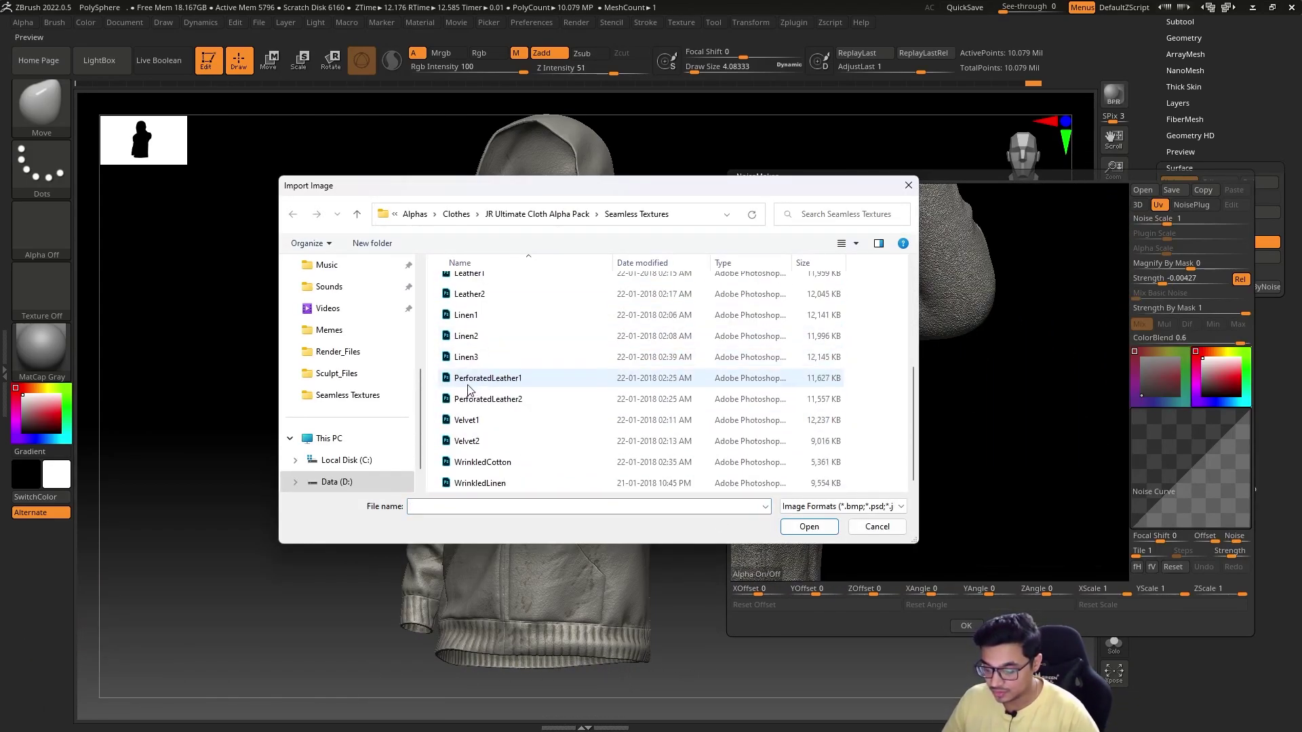
double_click(495, 399)
Set the noise's Alpha Scale to about 221, adjust its Strength for shallow perforations, and accept the noise settings.
left_click_drag(769, 469, 890, 461)
left_click_drag(1162, 283, 1184, 283)
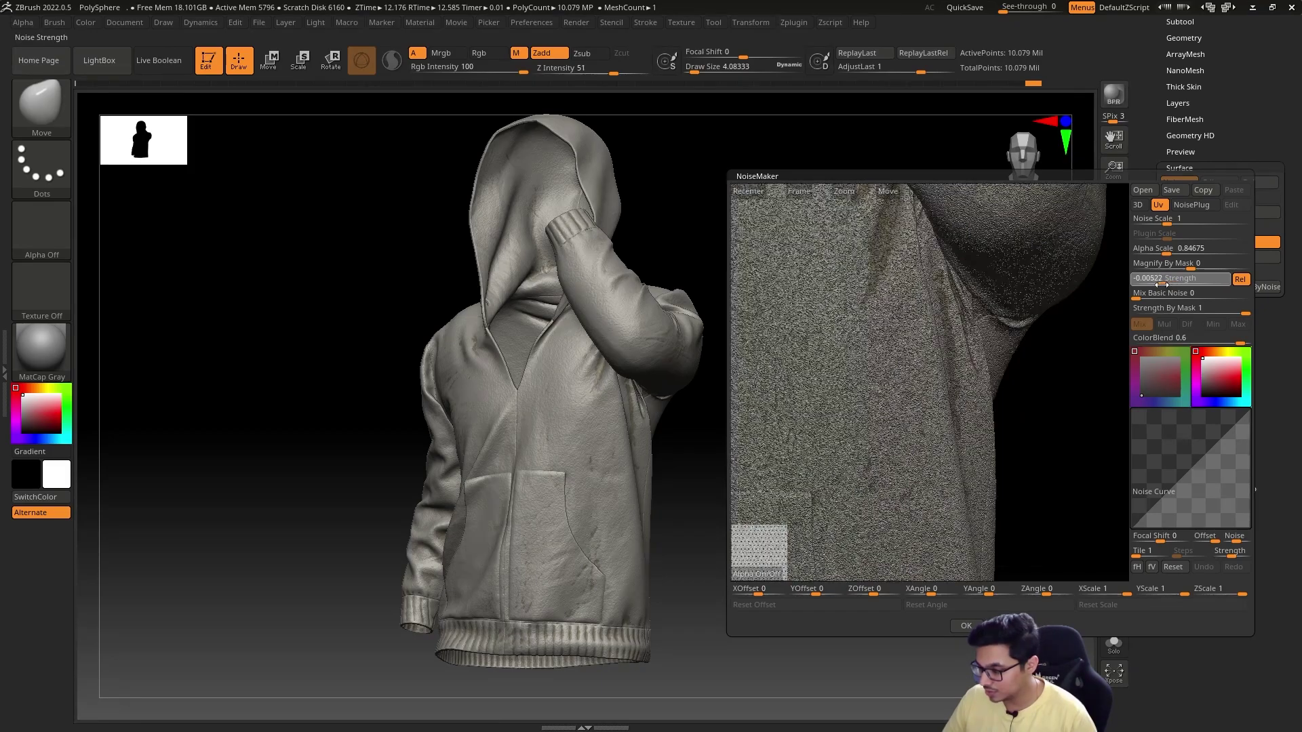
mouse_move(901, 414)
left_mouse_down()
mouse_move(875, 400)
mouse_move(915, 424)
mouse_move(885, 396)
mouse_move(1092, 260)
left_mouse_up()
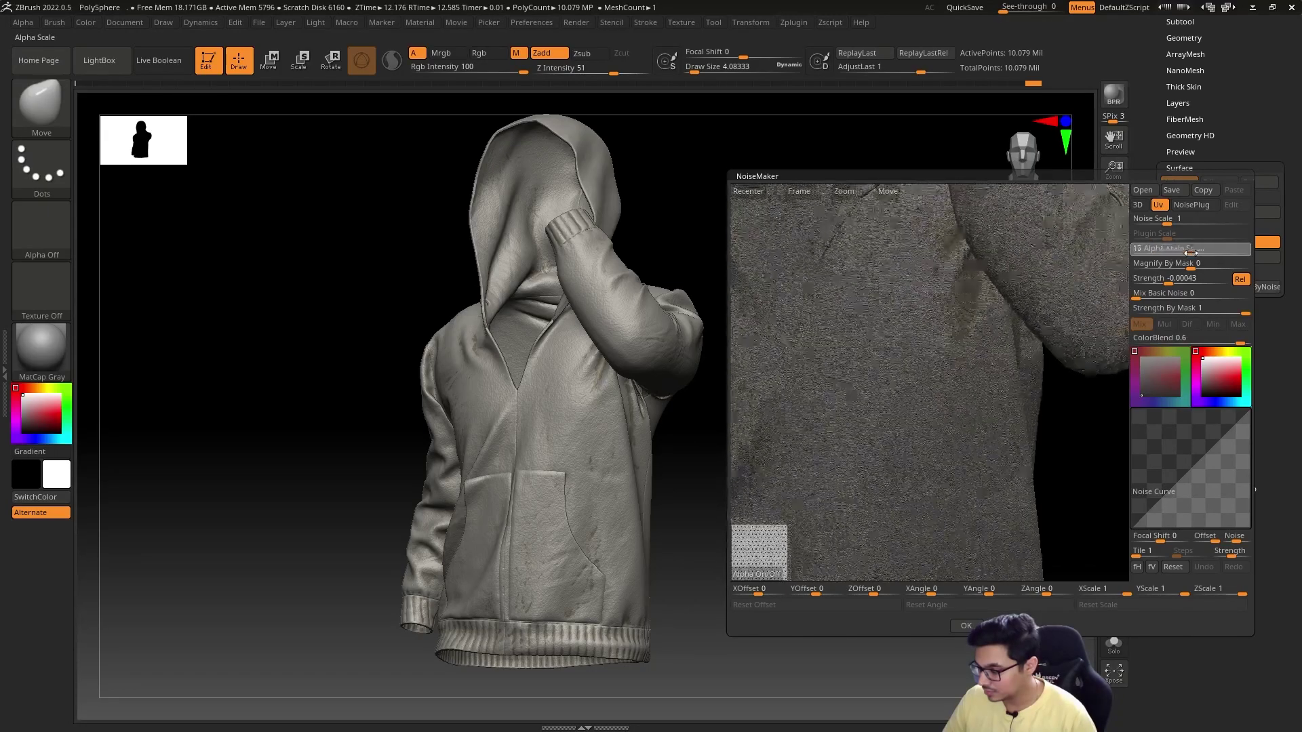
left_click_drag(1180, 253, 1172, 283)
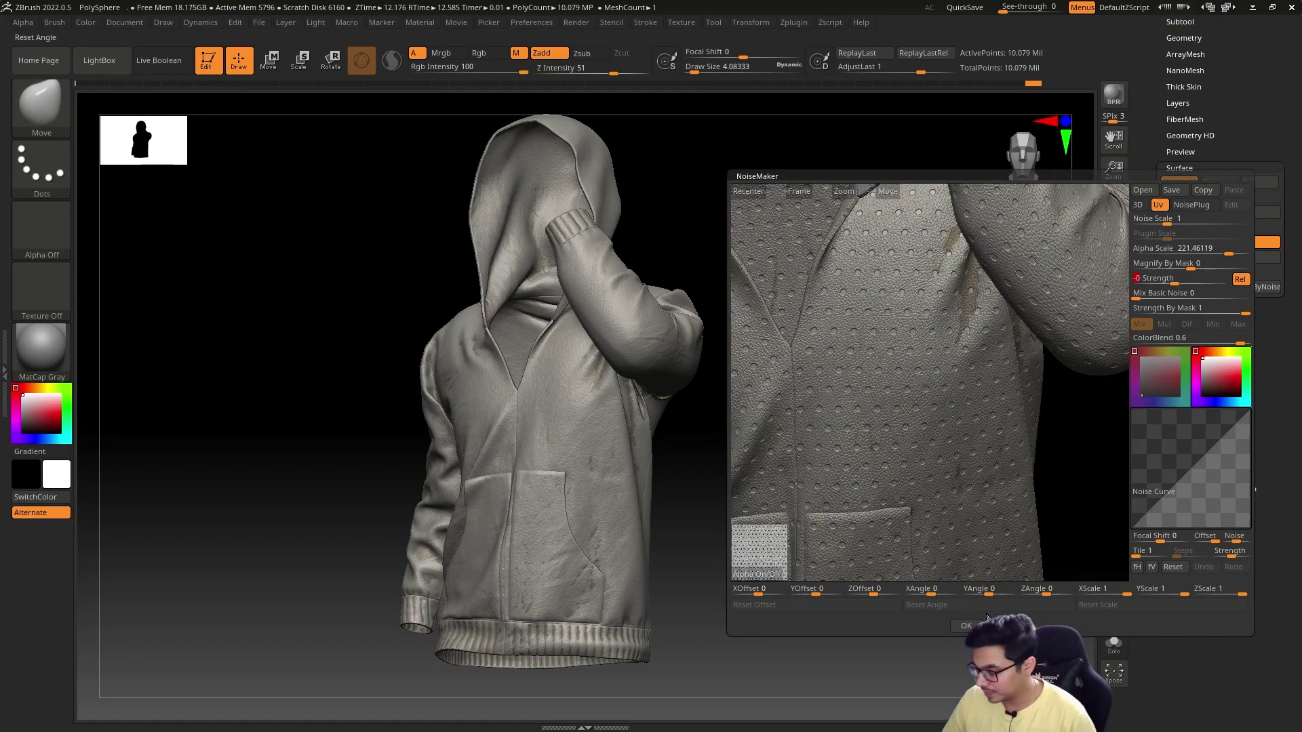
left_click(965, 625)
Apply the perforated leather noise to the hoodie mesh.
right_click_drag(671, 434, 608, 435)
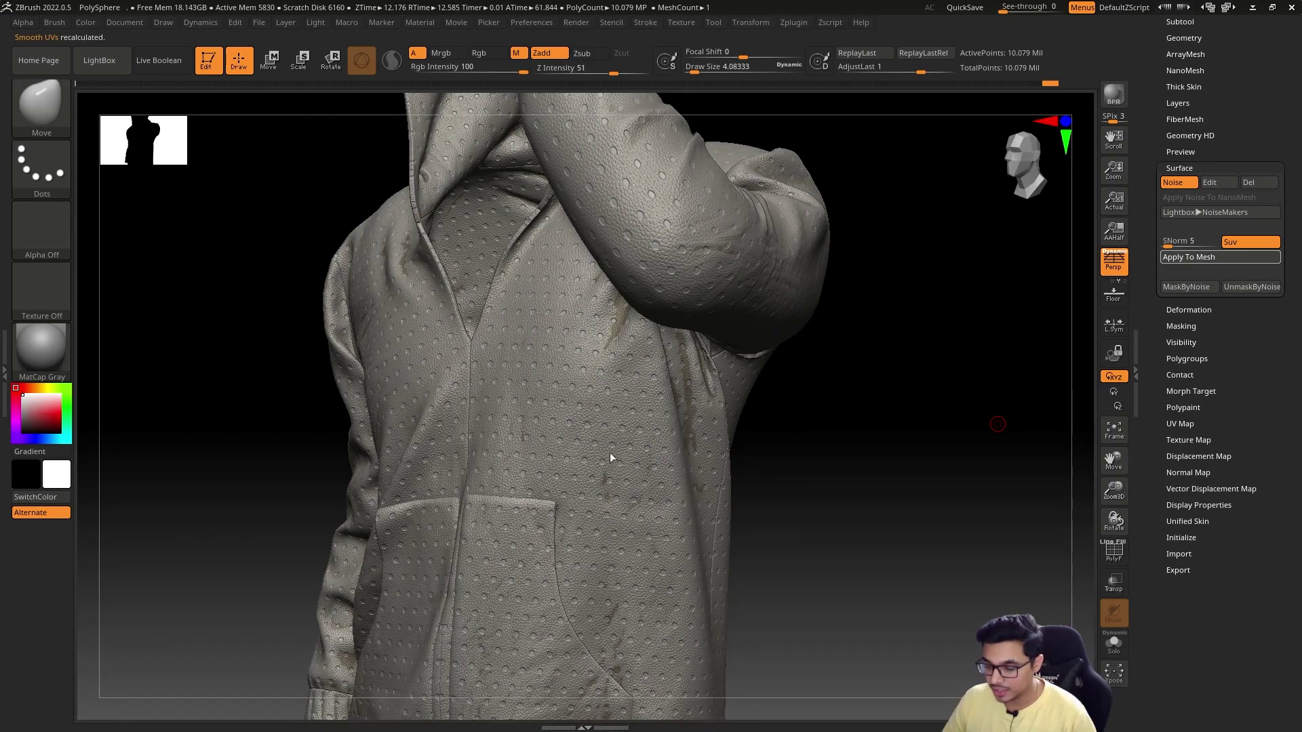
left_click(1186, 257)
mouse_move(531, 401)
right_mouse_down()
mouse_move(531, 377)
mouse_move(538, 394)
right_mouse_up()
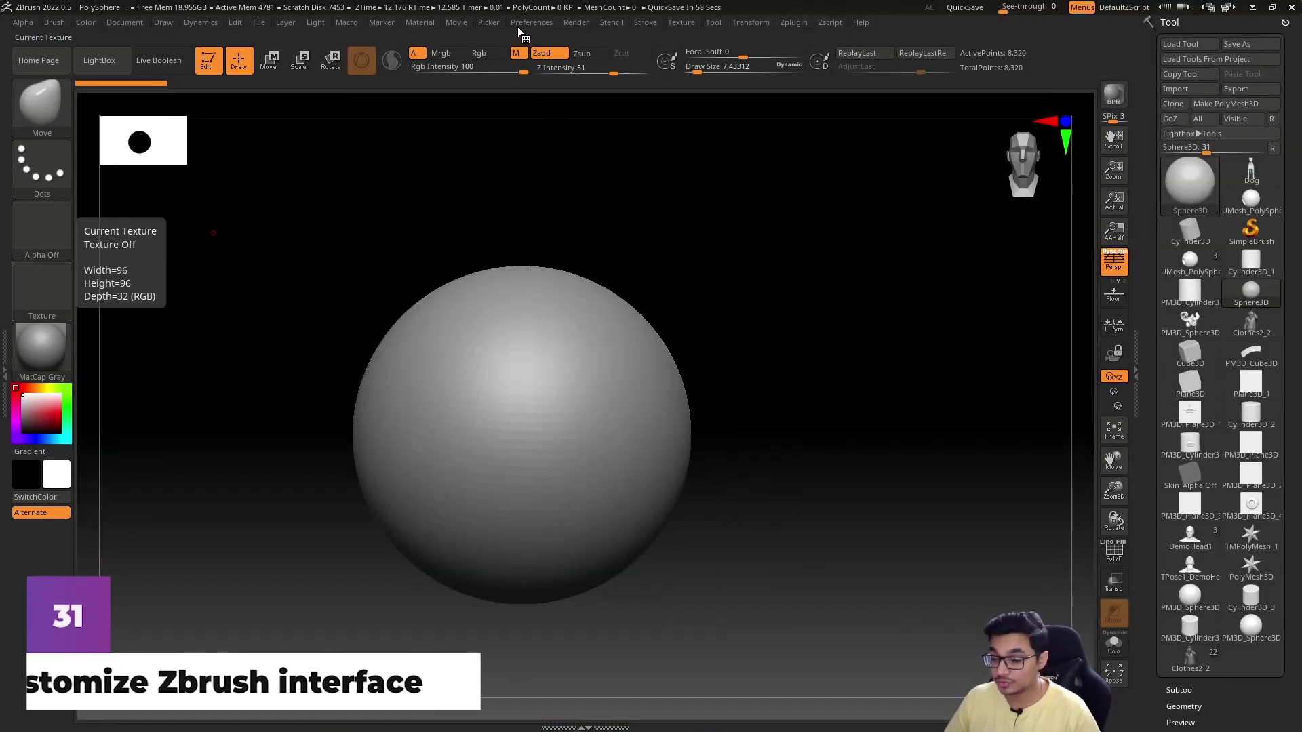
Enable interface customization and try to move the current brush thumbnail below the color controls.
left_click(533, 22)
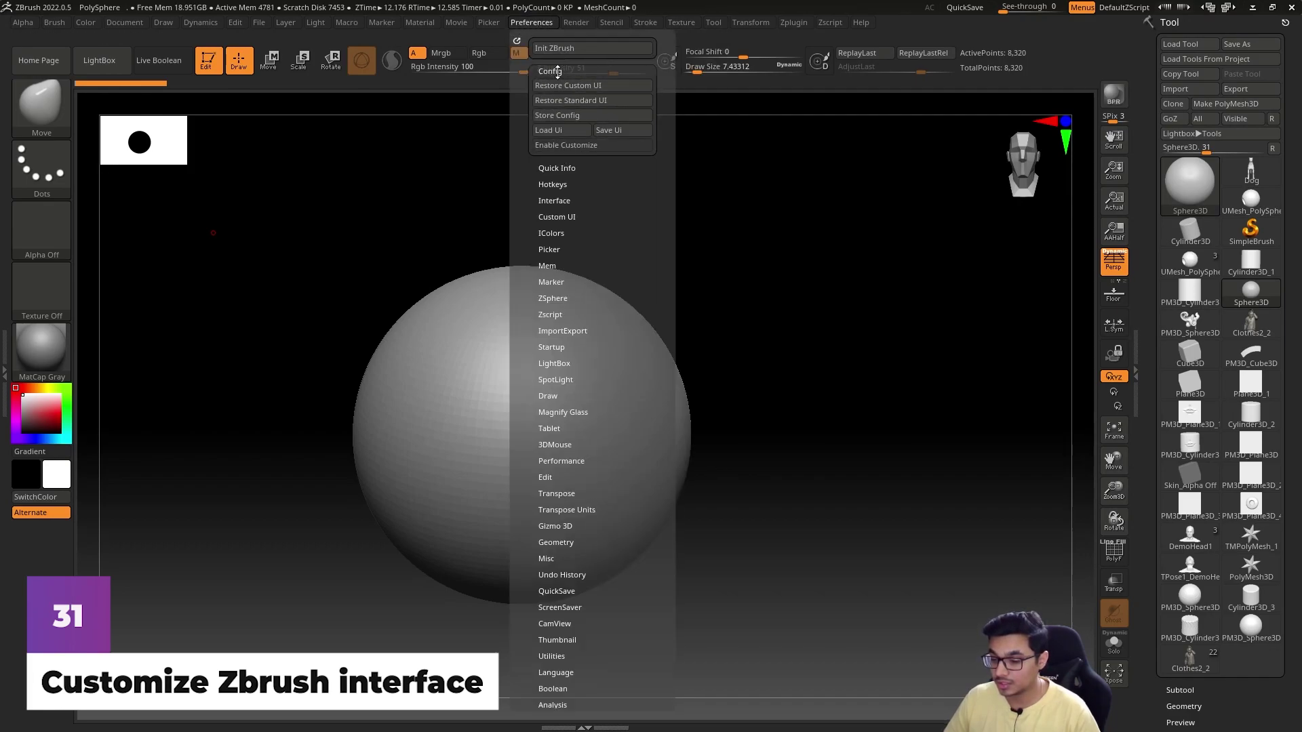
left_click(573, 146)
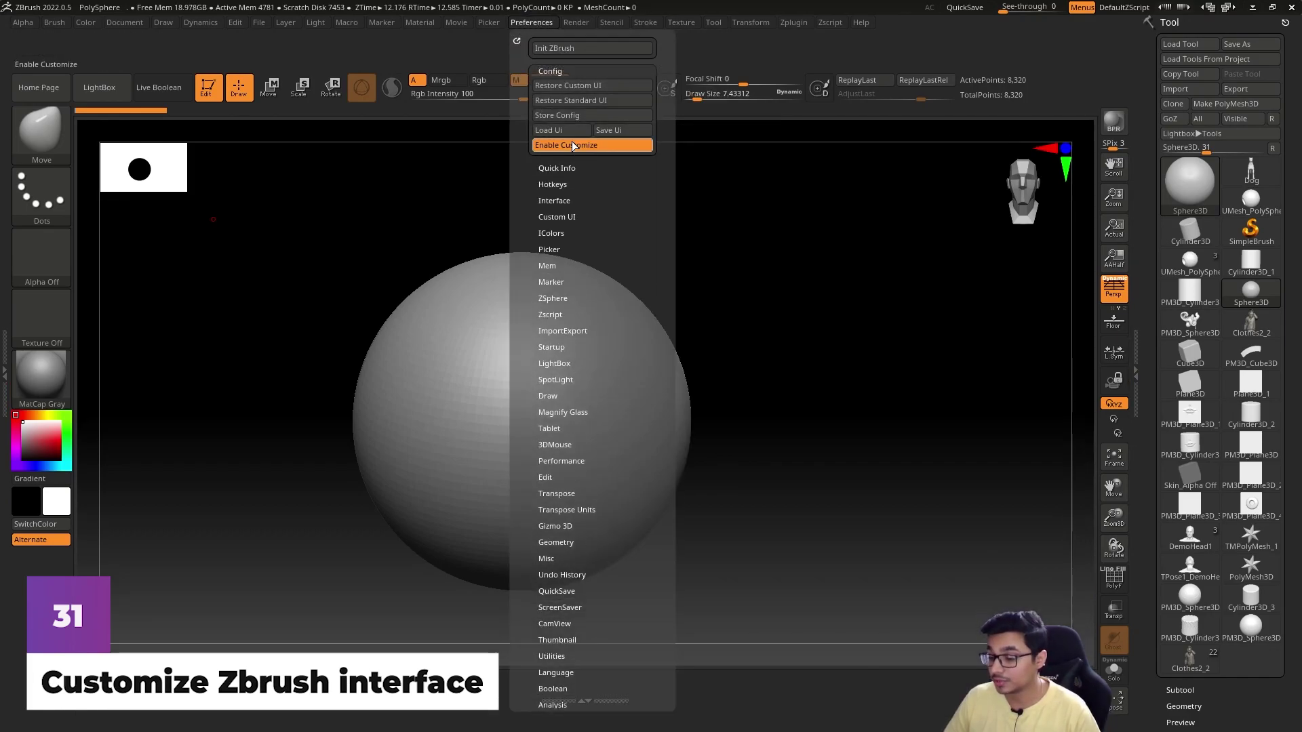
mouse_move(41, 132)
left_mouse_down("ctrl+alt")
mouse_move(78, 255)
mouse_move(75, 610)
mouse_move(138, 603)
mouse_move(67, 607)
left_mouse_up("ctrl+alt")
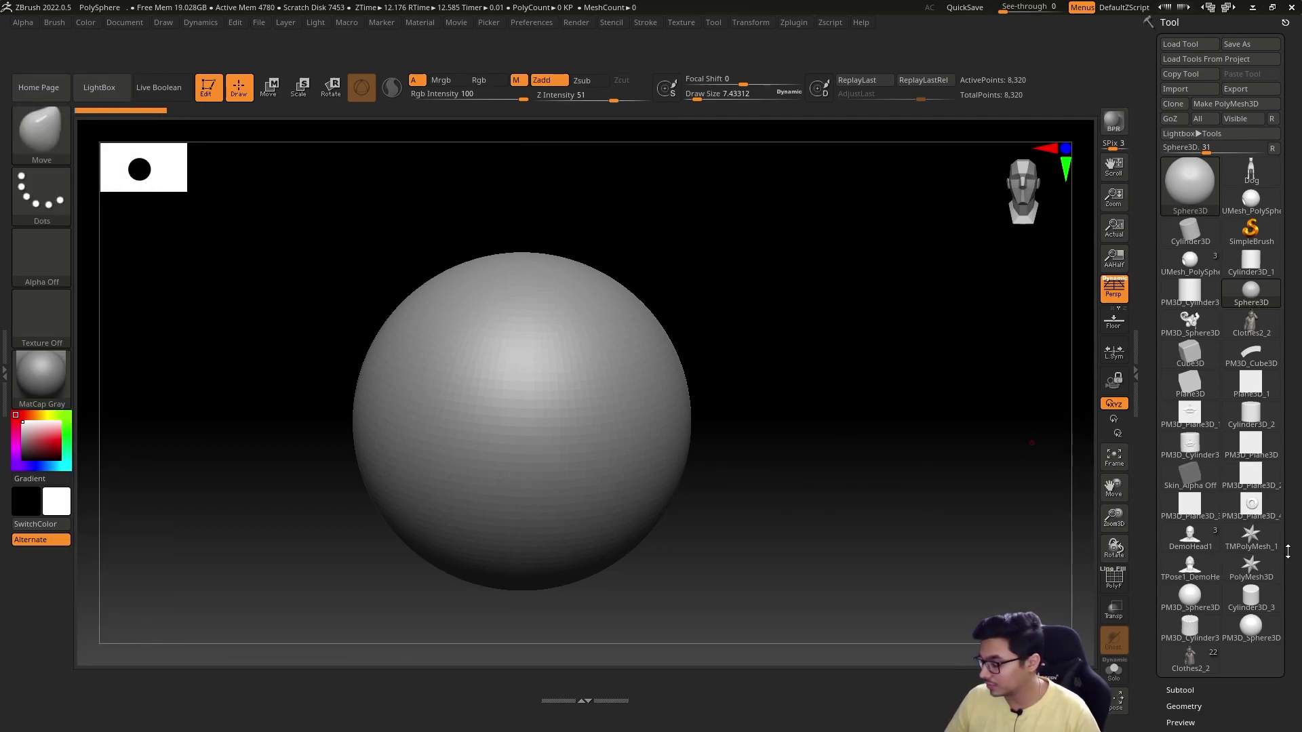
Place Polypaint's Colorize control in the upper shelf beside the ActivePoints read-out and disable interface customization.
scroll(1287, 551, "down", 10)
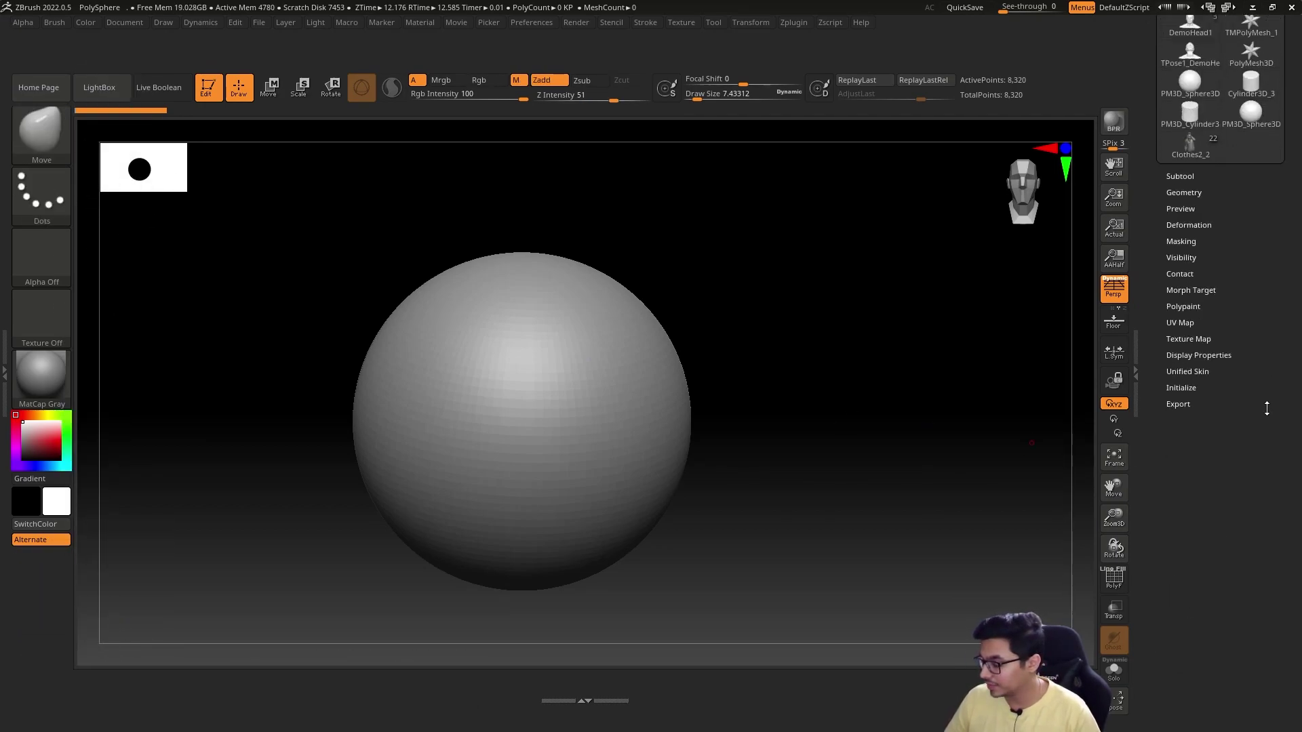
left_click(1183, 350)
key("ctrl")
mouse_move(1165, 368)
left_mouse_down("ctrl+alt")
mouse_move(999, 87)
mouse_move(1088, 80)
mouse_move(1067, 82)
left_mouse_up("ctrl+alt")
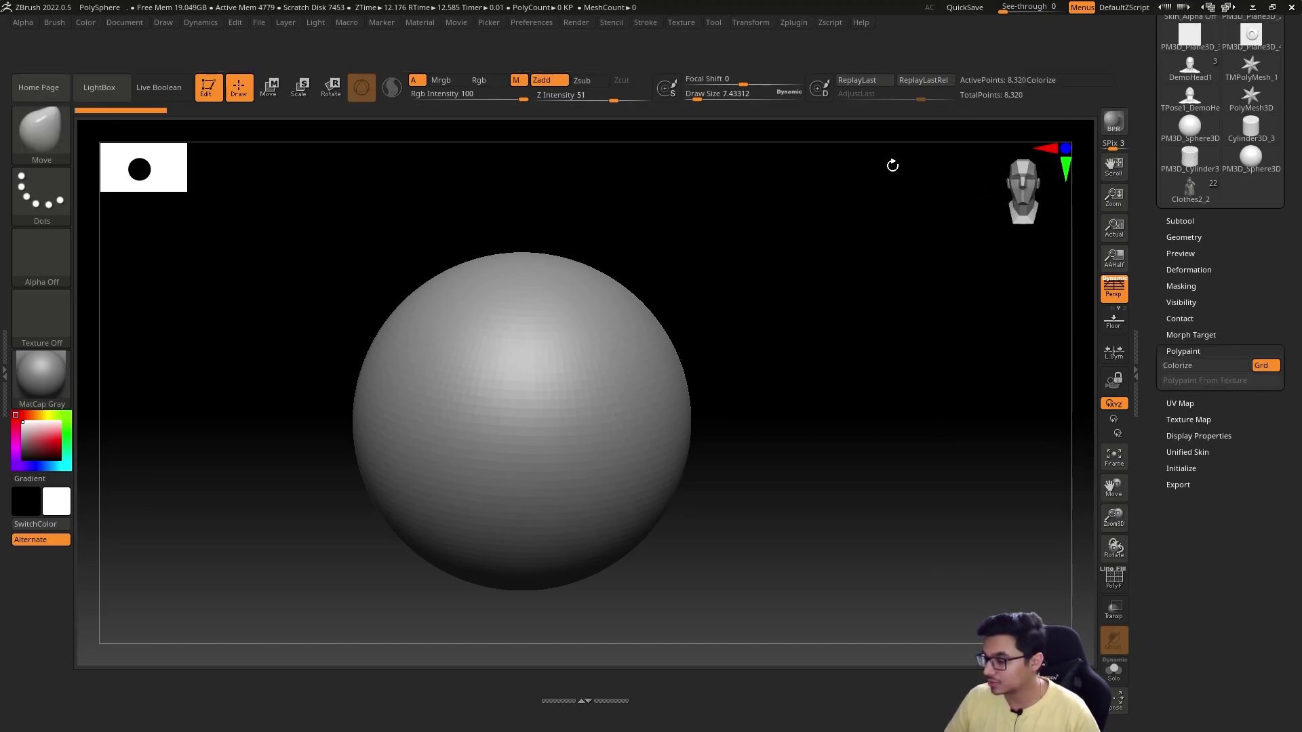
left_click(545, 24)
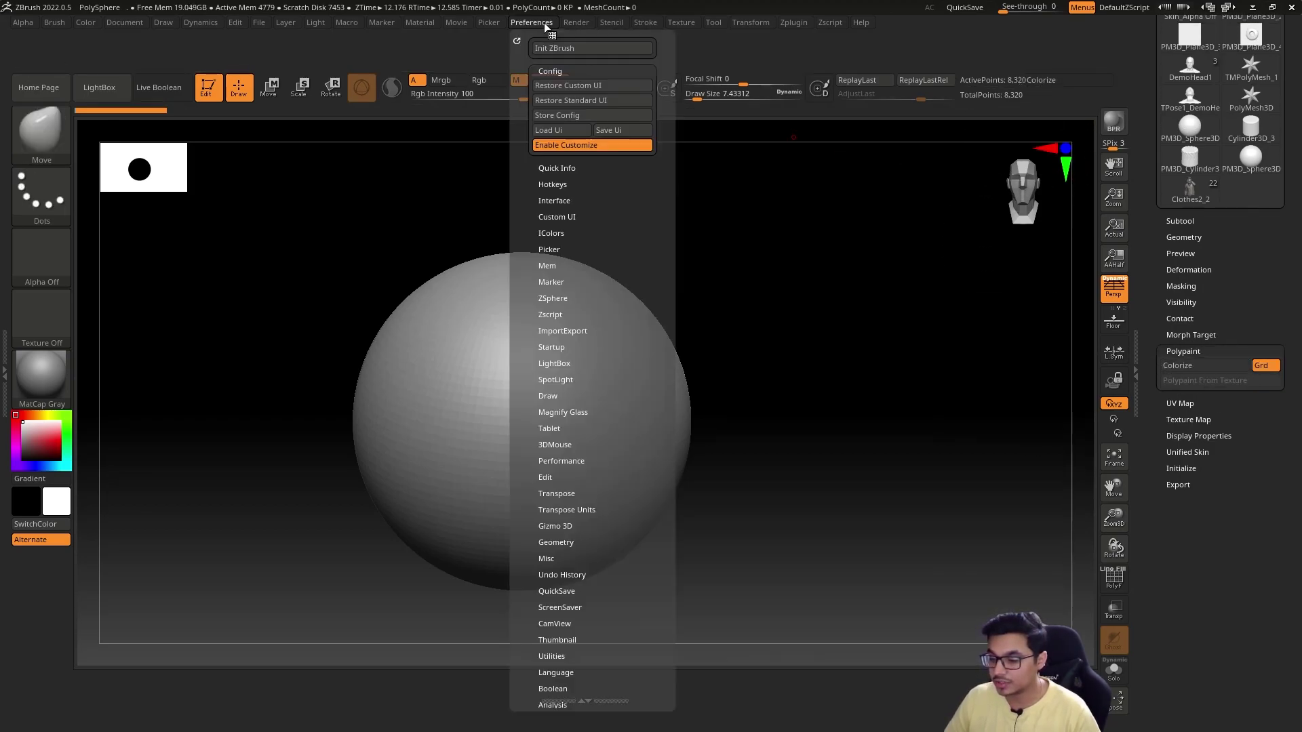
left_click(597, 147)
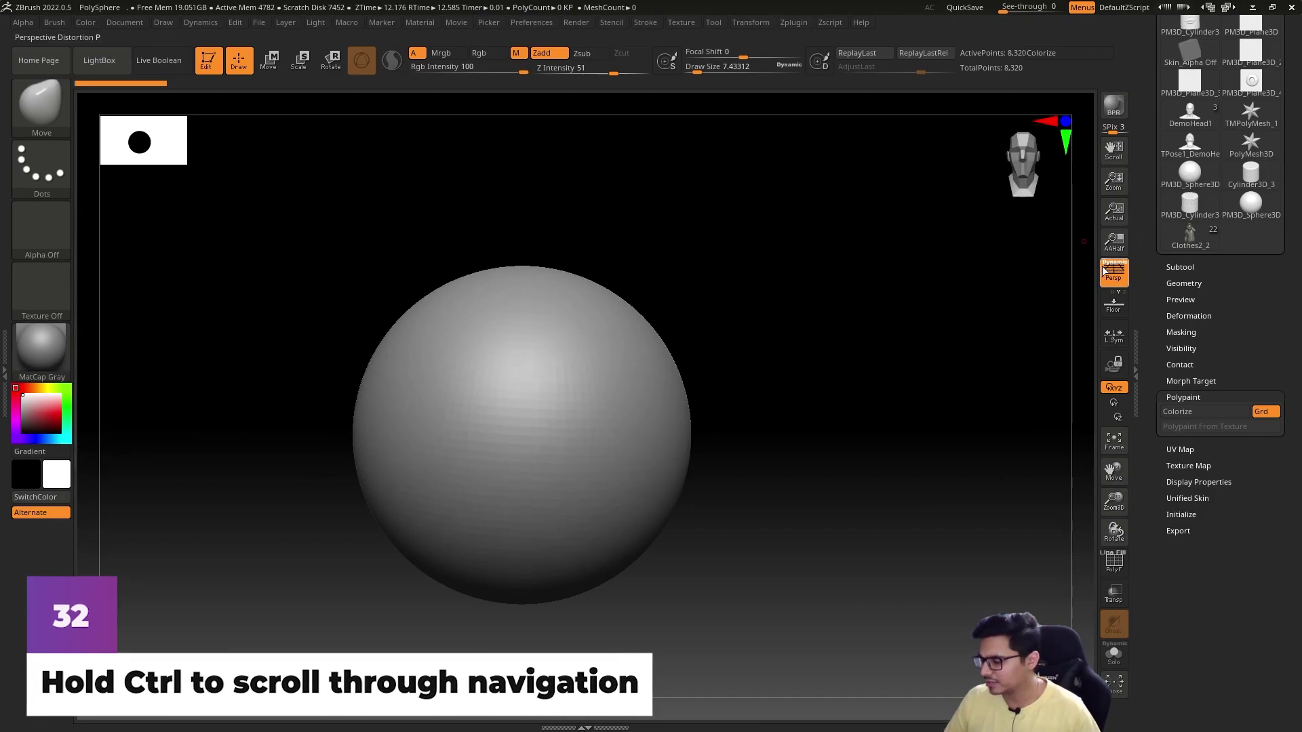
Scroll through the navigation shelf beside the canvas to view its hidden controls.
key("ctrl")
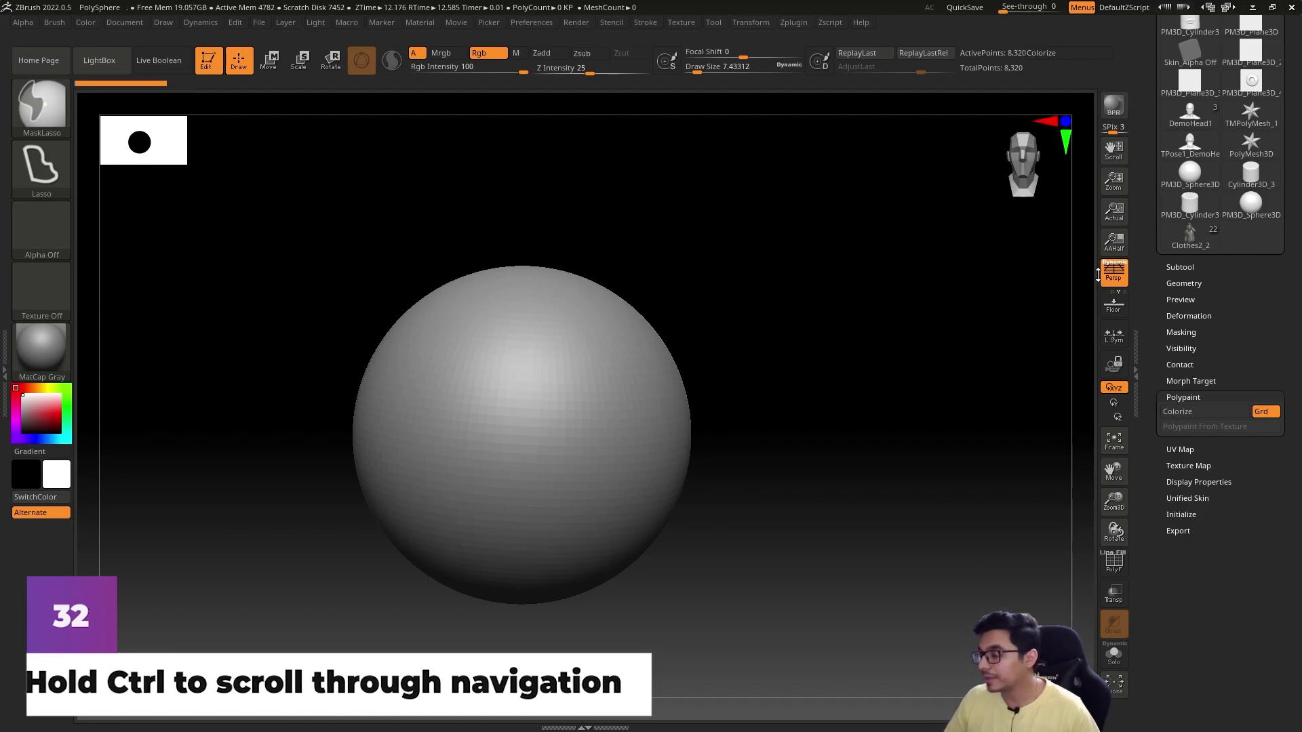
left_click_drag(1097, 274, 1089, 121)
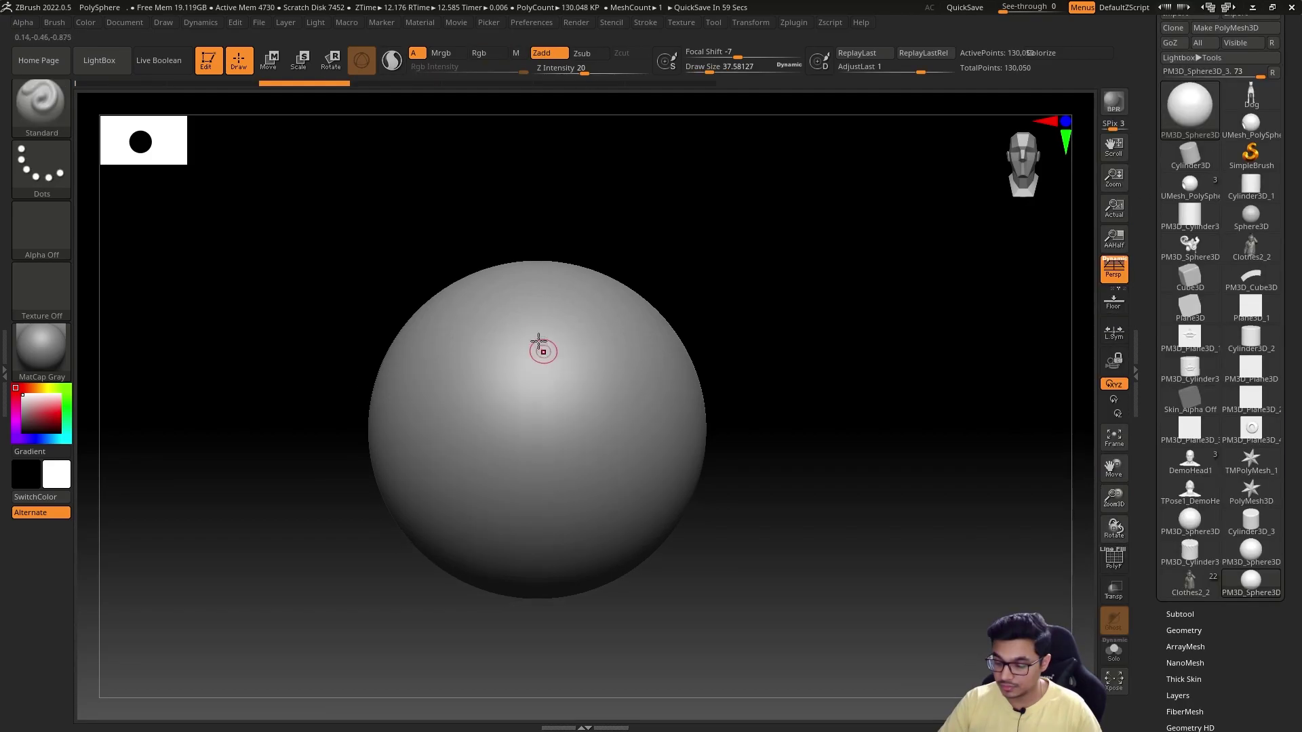
Draw a diagonal stroke down the sphere's front with the Standard brush and replay the last stroke several times.
left_click_drag(534, 334, 587, 418)
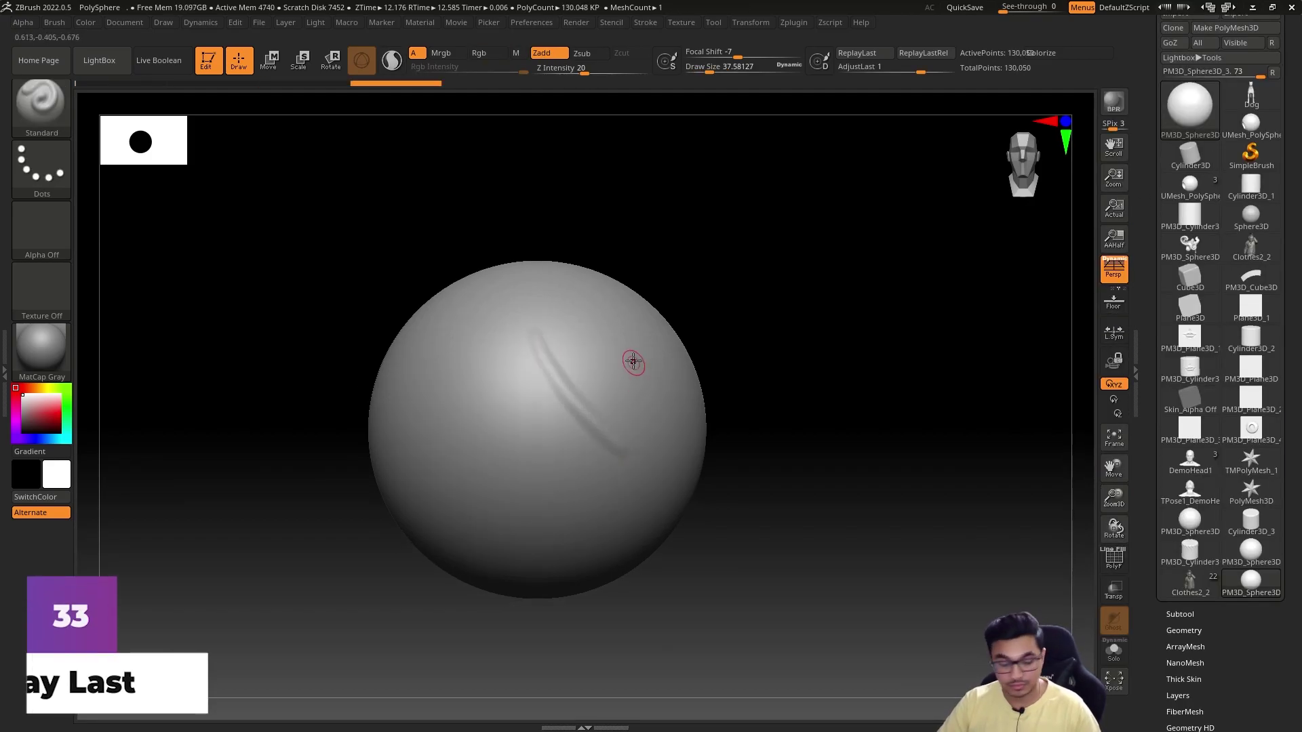
key("1")
key("1")
key("1")
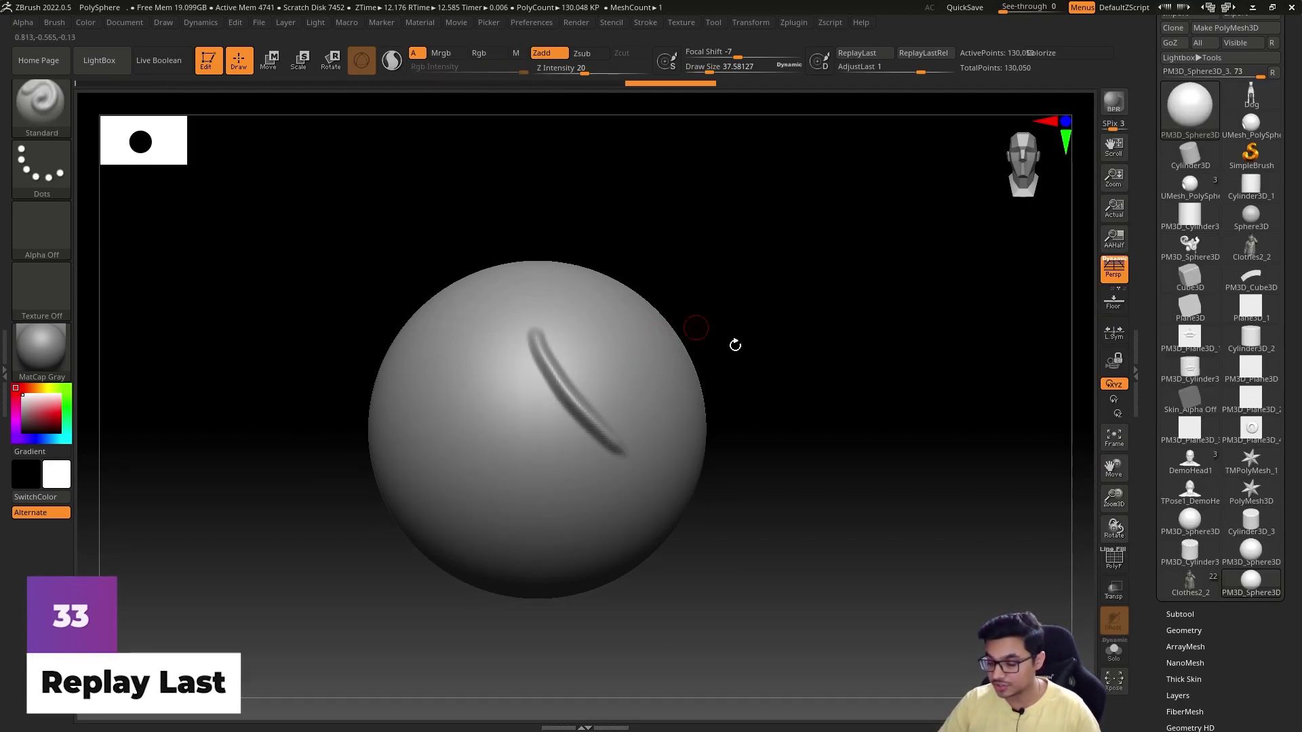
left_click_drag(842, 369, 764, 352, "alt")
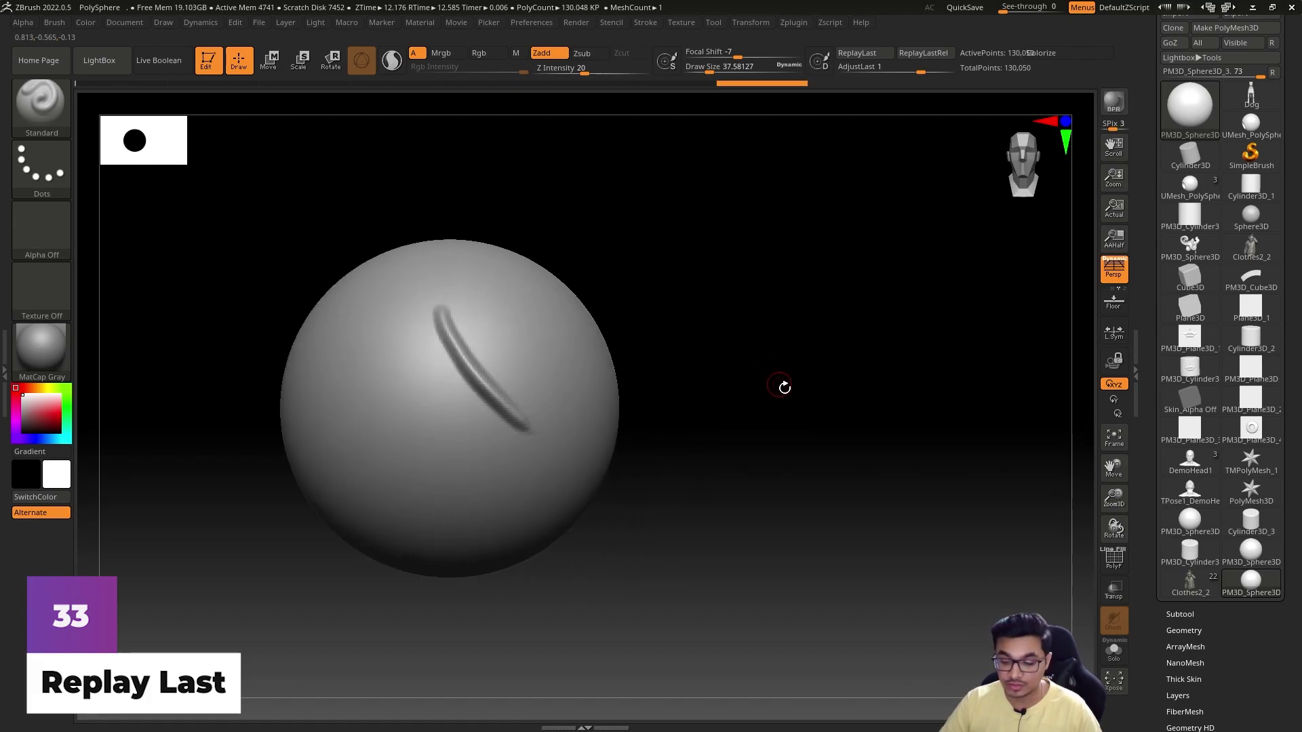
key("1")
key("1")
key("1")
key("1")
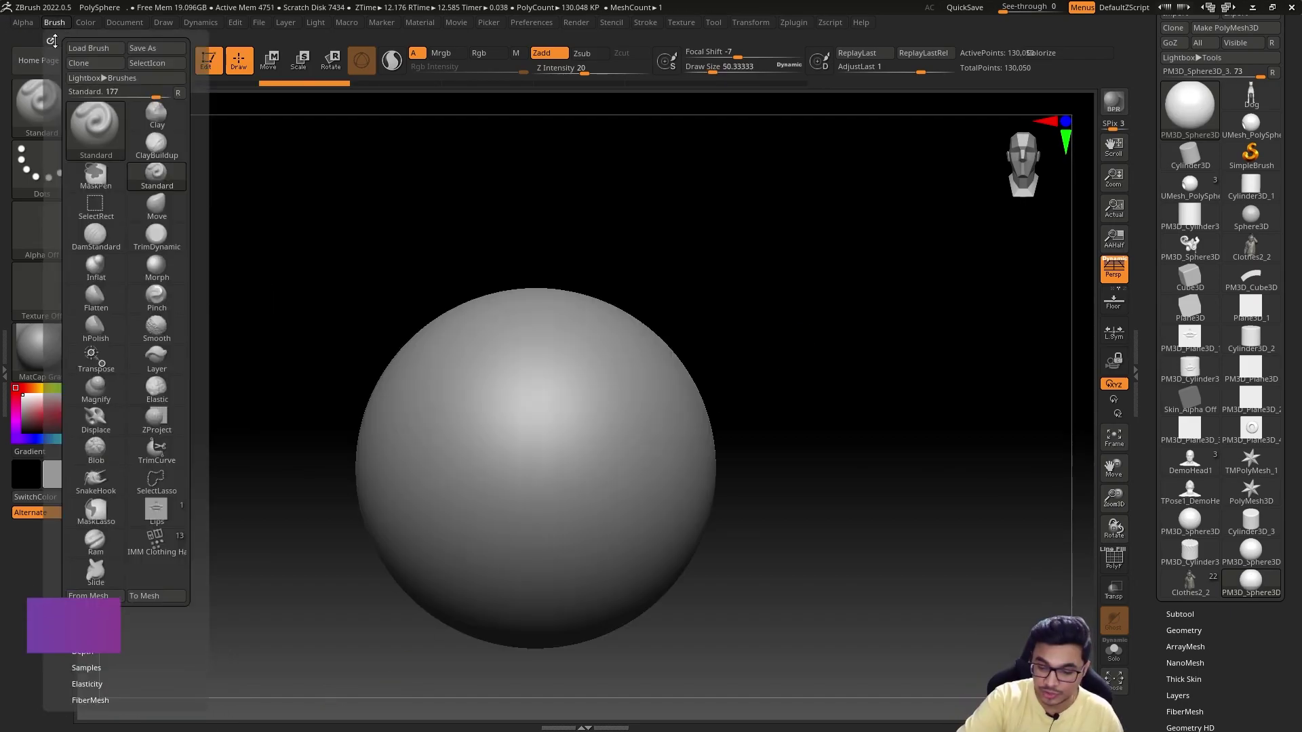
Set the Standard brush's Gravity Strength to about 35 and draw a curved stroke across the sphere's front.
scroll(117, 278, "down", 5)
left_click(113, 279)
left_click_drag(109, 400, 120, 397)
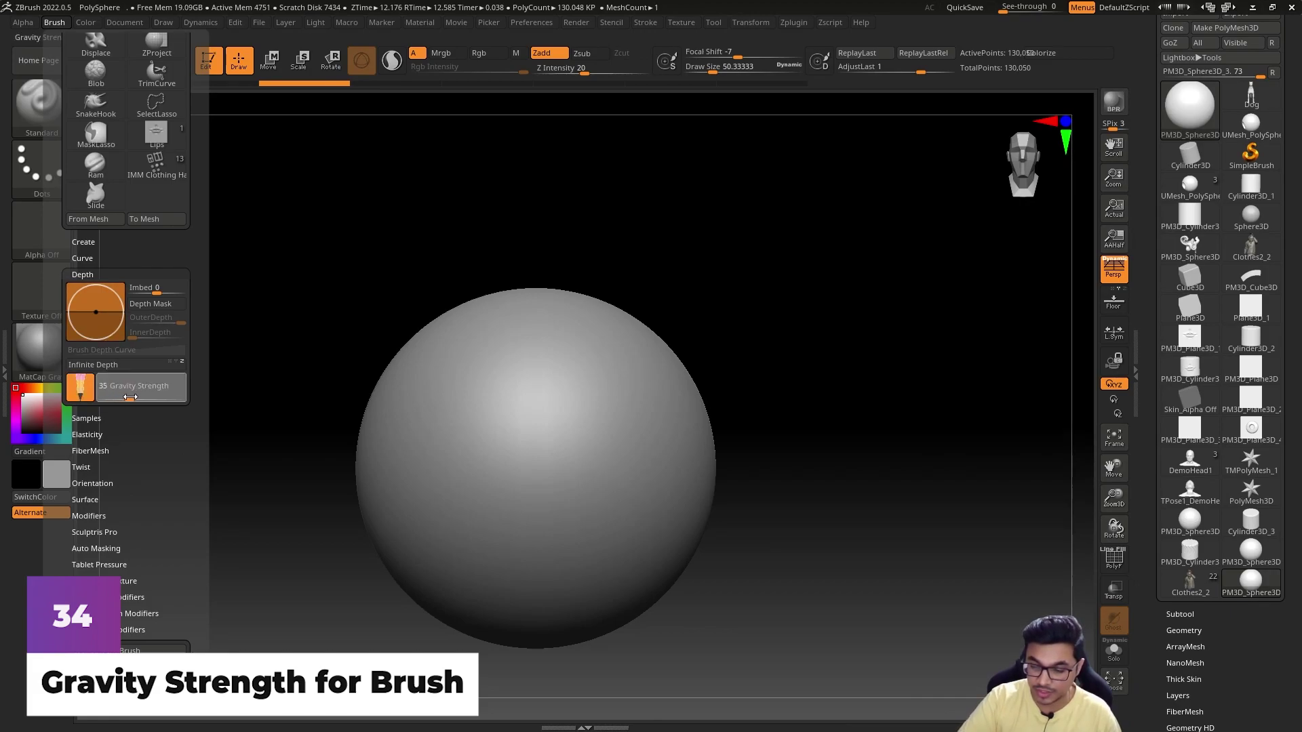
left_click_drag(500, 393, 610, 447)
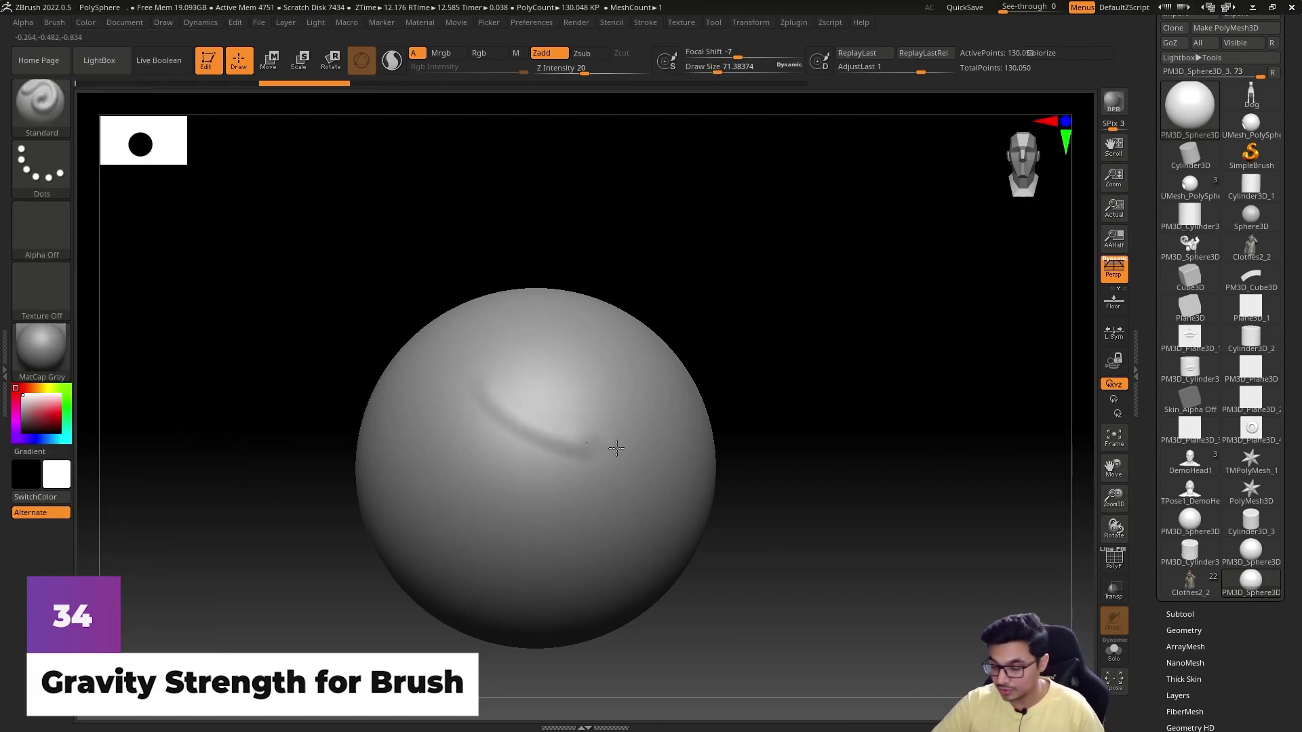
Undo the curved stroke, assign Alpha 01 to the Standard brush and bring up the brush's settings.
key("ctrl+z")
left_click(41, 230)
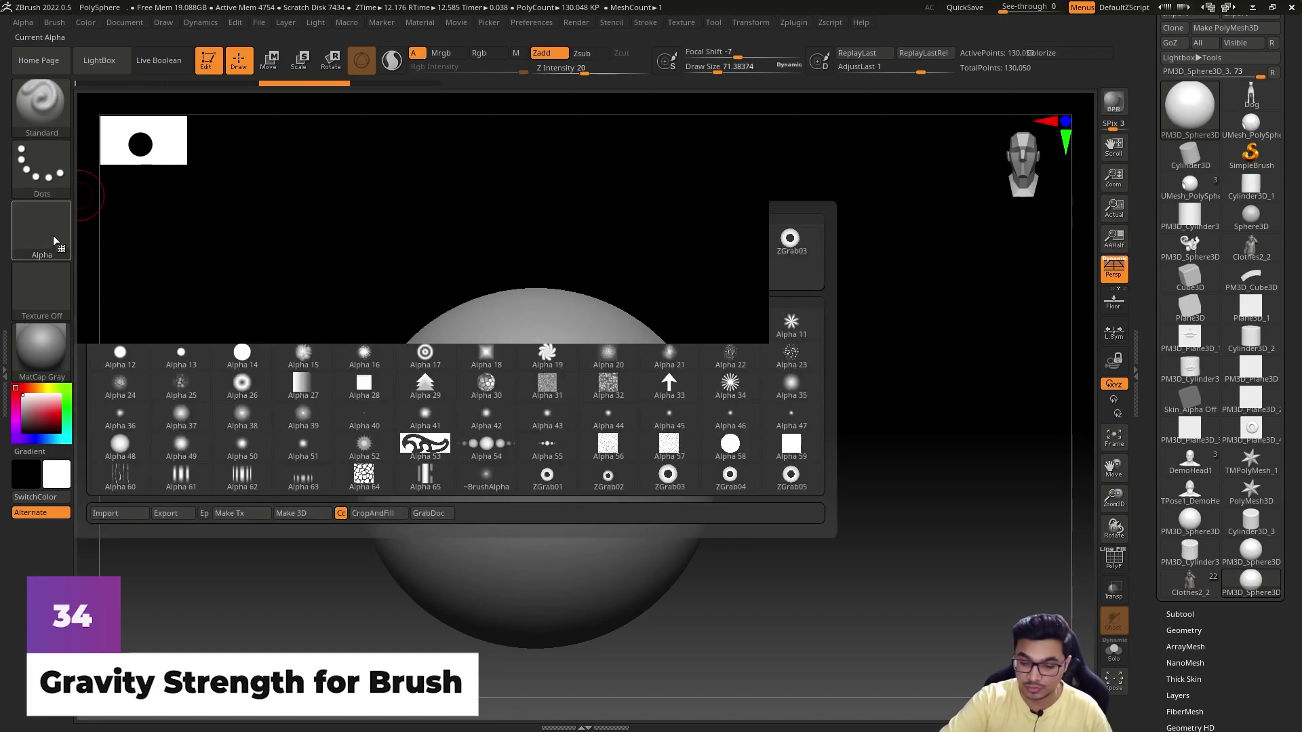
left_click(180, 323)
left_click(56, 22)
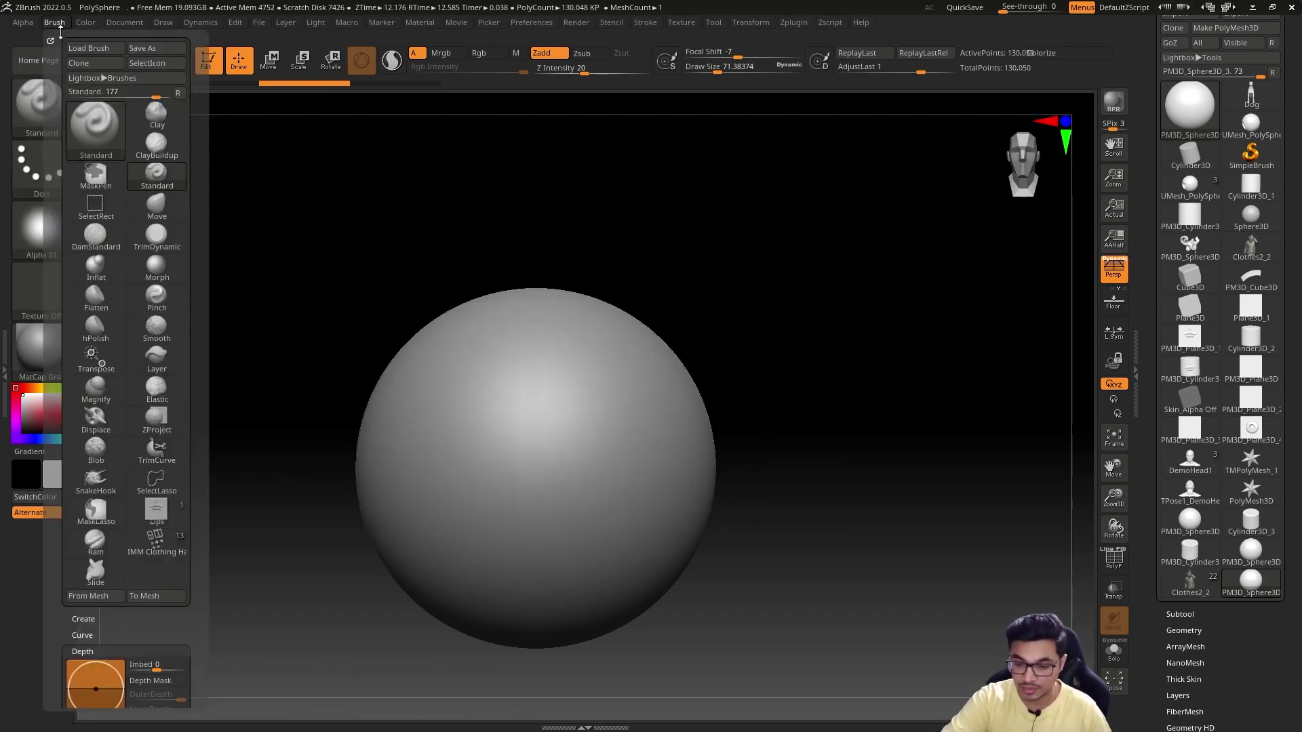
scroll(127, 648, "down", 5)
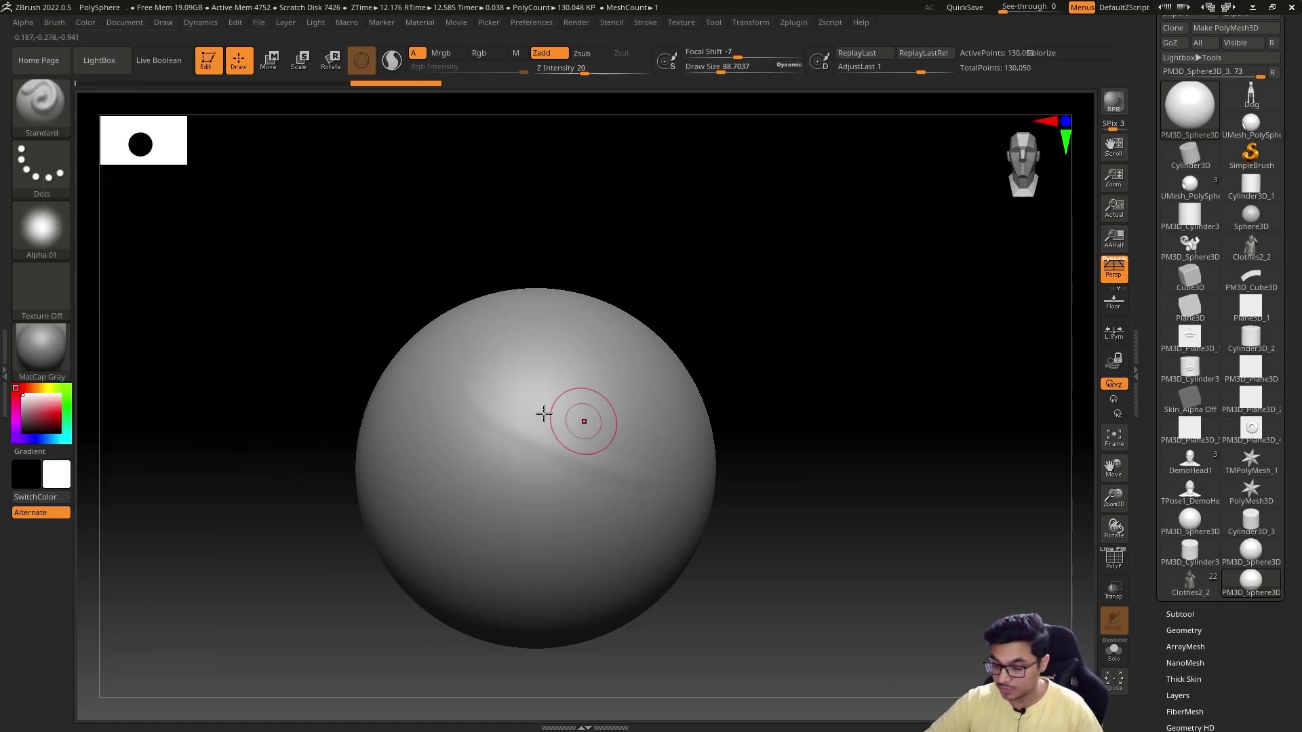
Draw several diagonal strokes across the sphere's front with the Standard brush at a draw size of about 89.
left_click_drag(572, 464, 464, 404)
left_click_drag(546, 475, 491, 444)
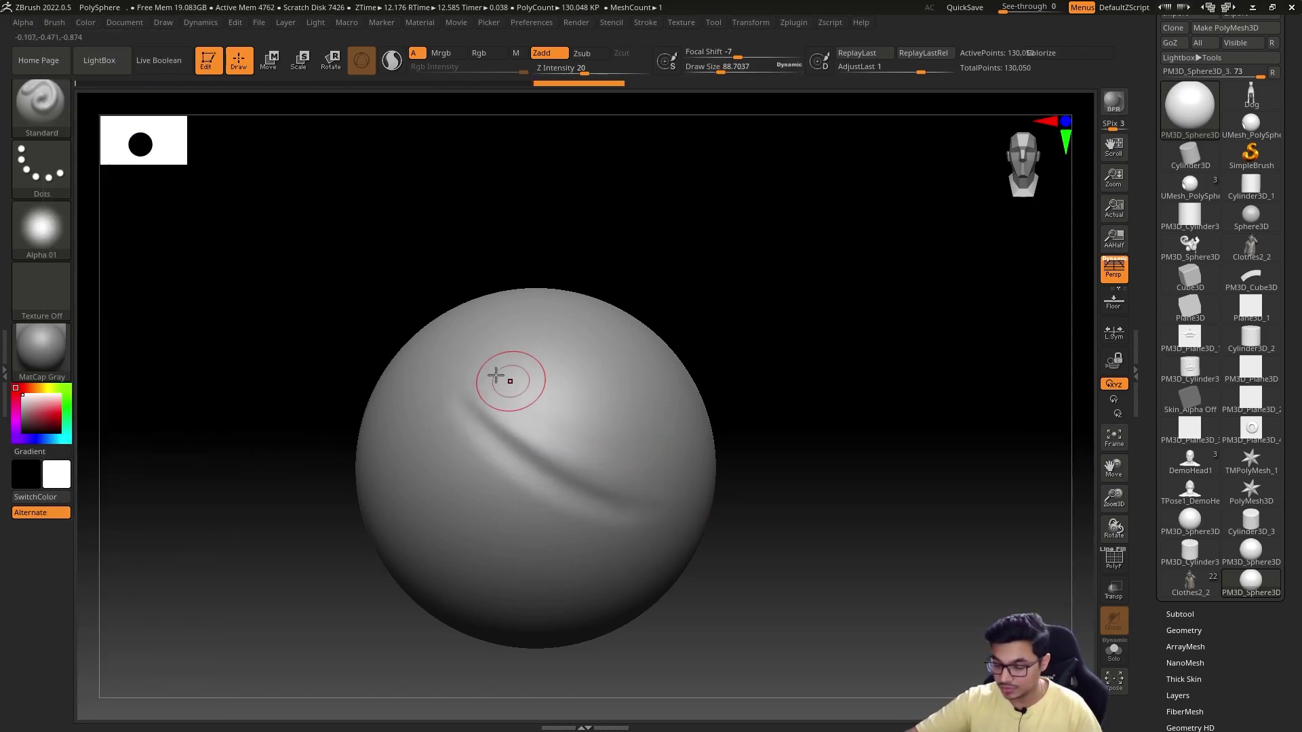
left_click_drag(655, 503, 651, 501)
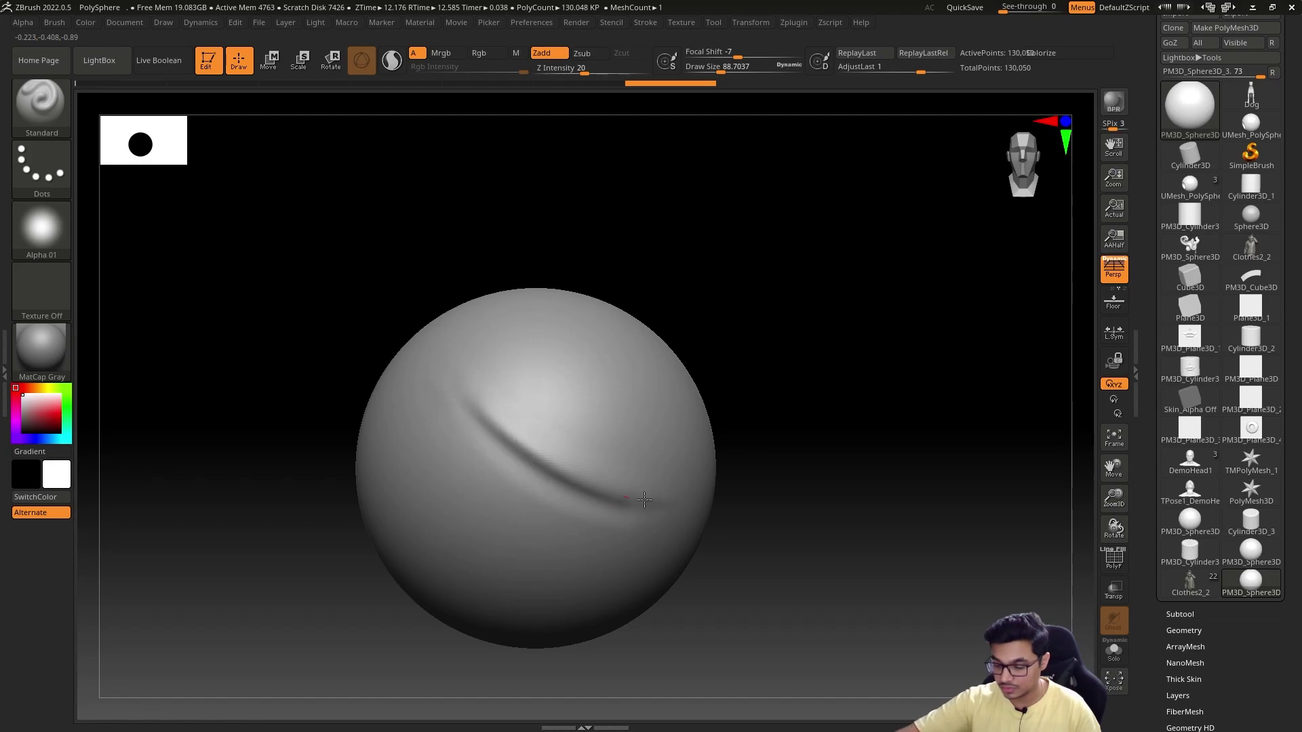
left_click_drag(554, 467, 562, 470)
mouse_move(712, 276)
left_mouse_down()
mouse_move(674, 276)
mouse_move(697, 232)
mouse_move(730, 221)
mouse_move(844, 368)
left_mouse_up()
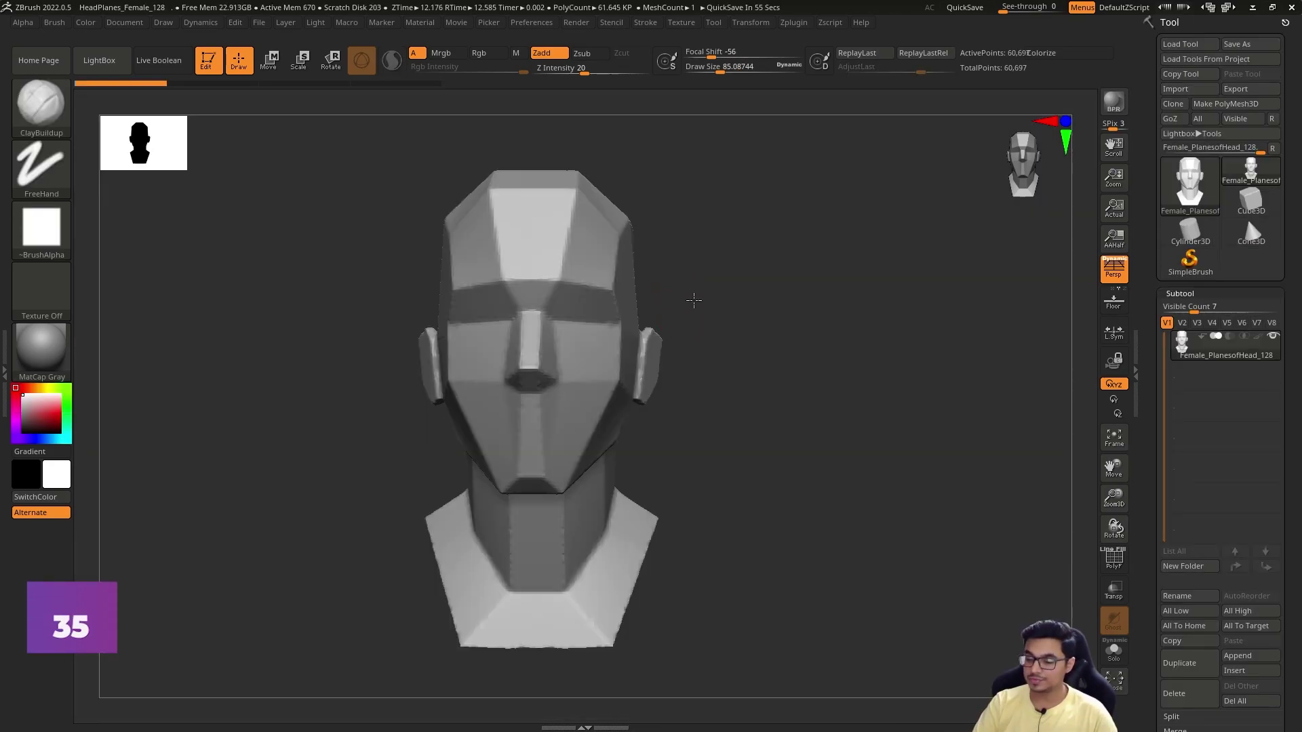
Carve both eye sockets of the planar head with the ClayBuildup brush and move the head sideways off the centre.
left_click_drag(587, 316, 604, 330)
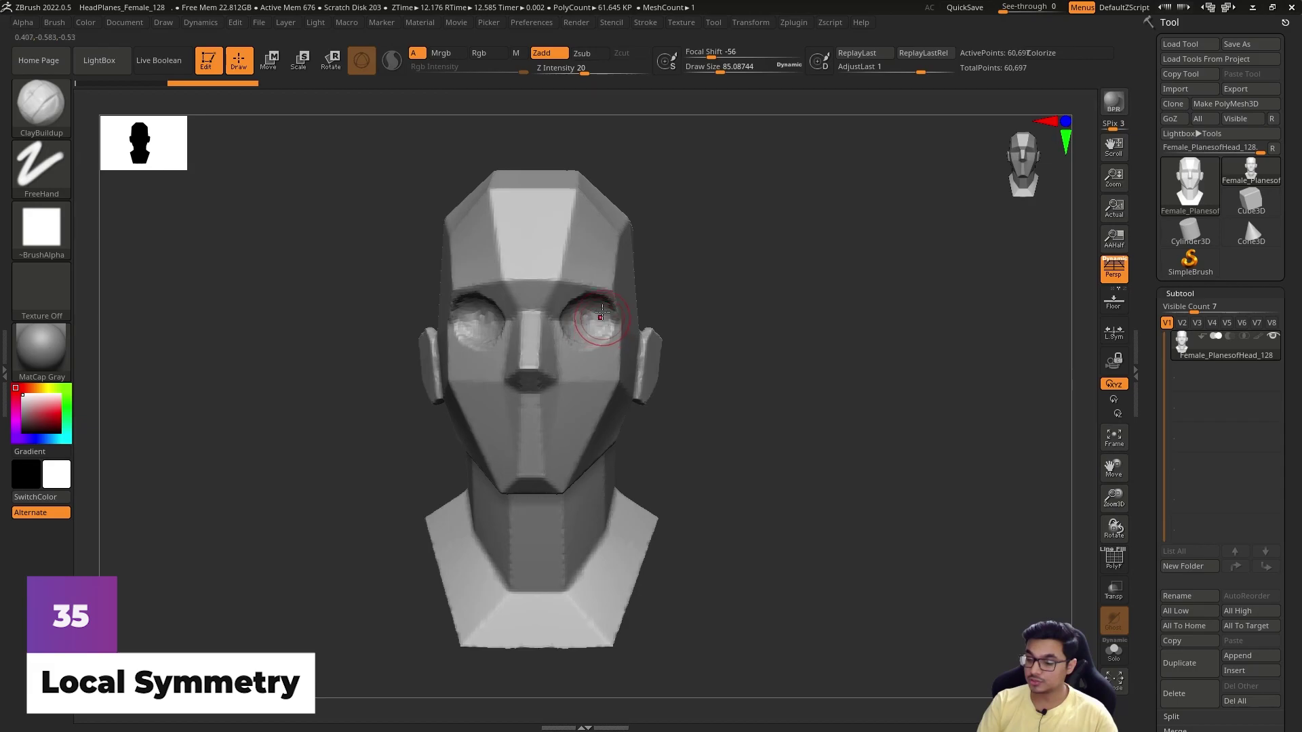
key("e")
left_click_drag(576, 379, 800, 380, "alt")
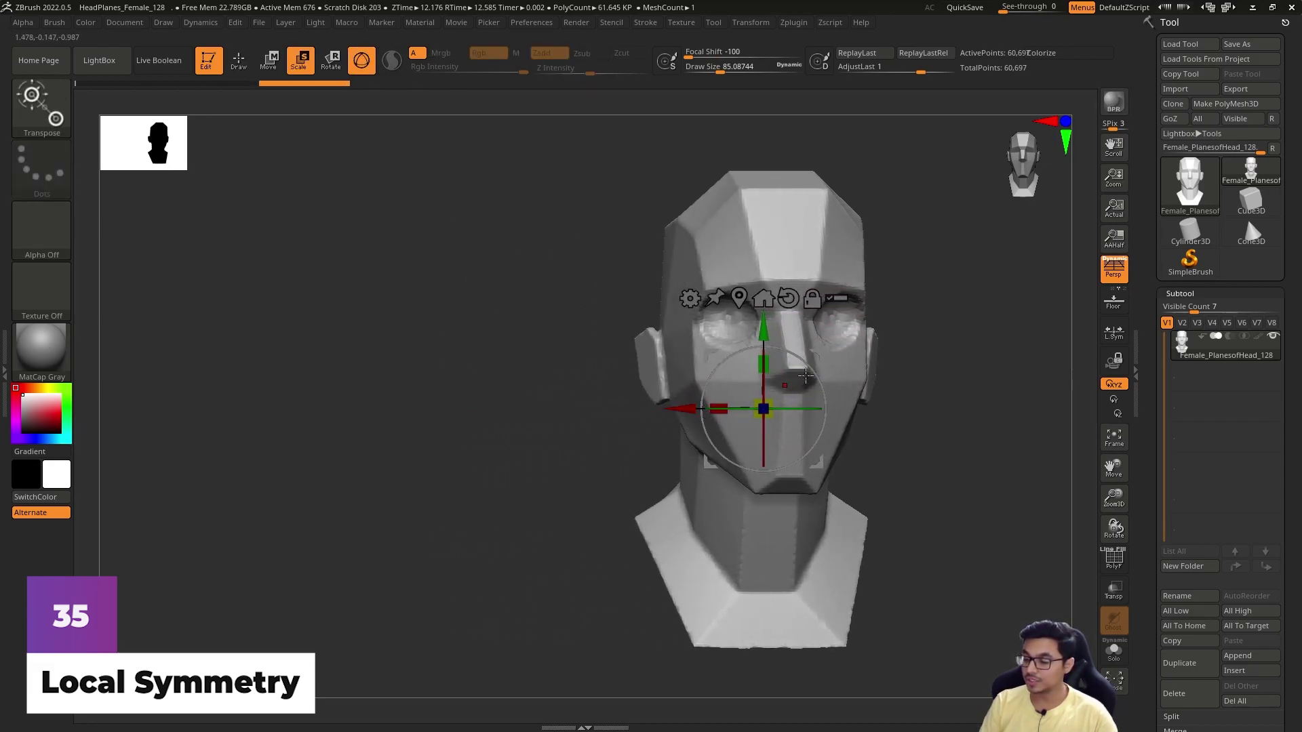
key("q")
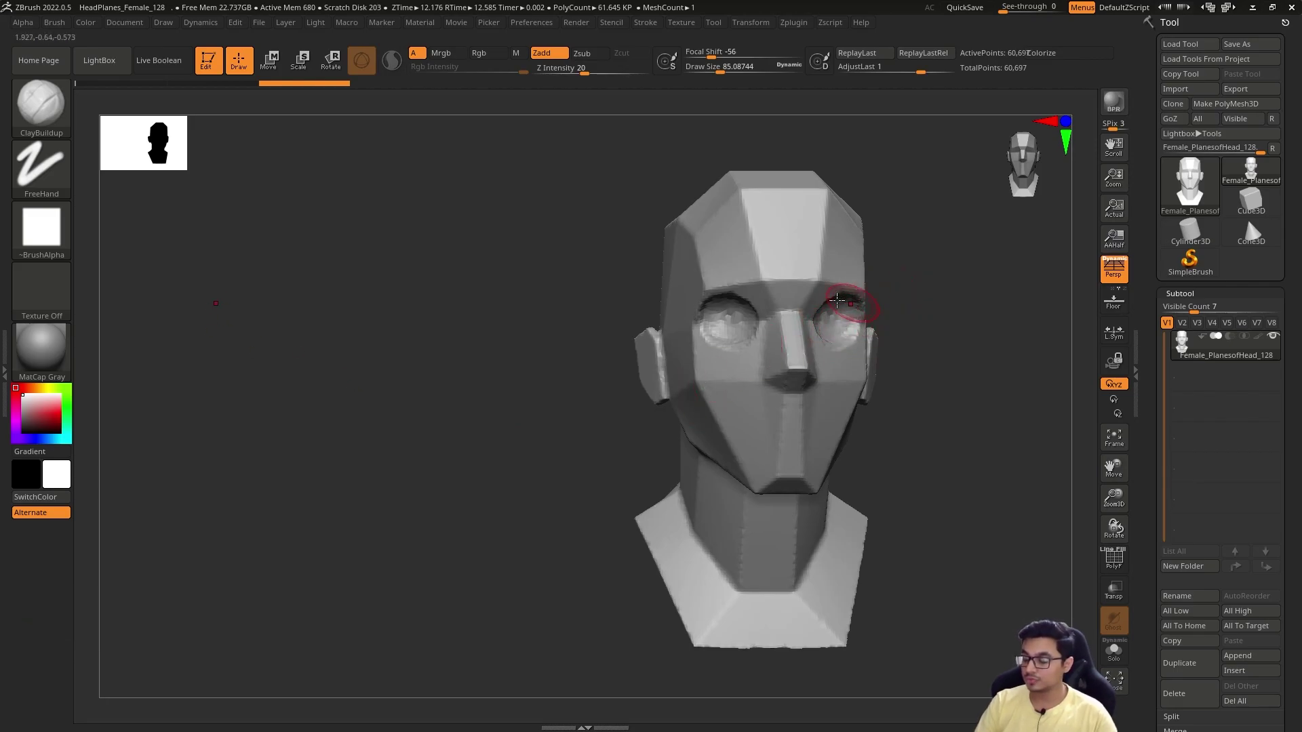
Turn on Local Symmetry for the off-centre head and sculpt its eye socket with ClayBuildup.
left_click_drag(869, 436, 1060, 372, "shift")
left_click(1113, 332)
mouse_move(828, 312)
left_mouse_down()
mouse_move(818, 316)
mouse_move(831, 330)
left_mouse_up()
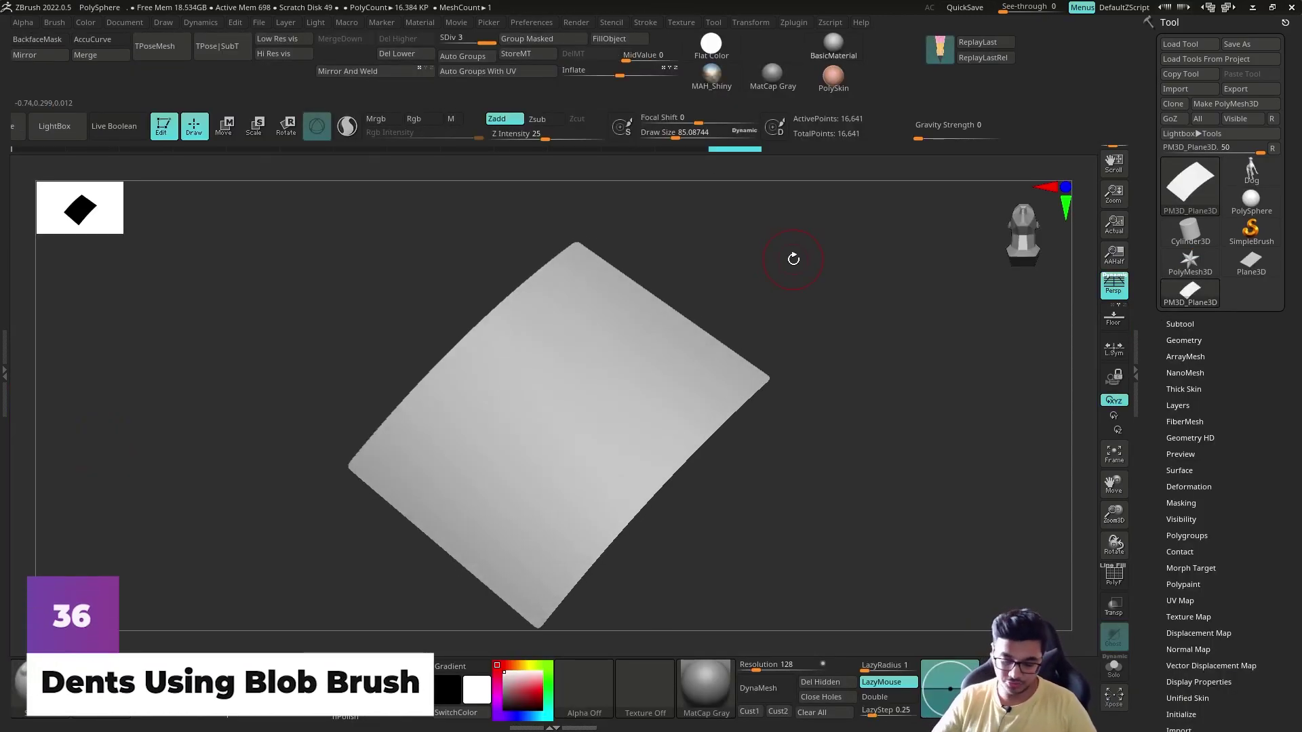
Select the Blob brush and set its stroke type to Spray.
key("b")
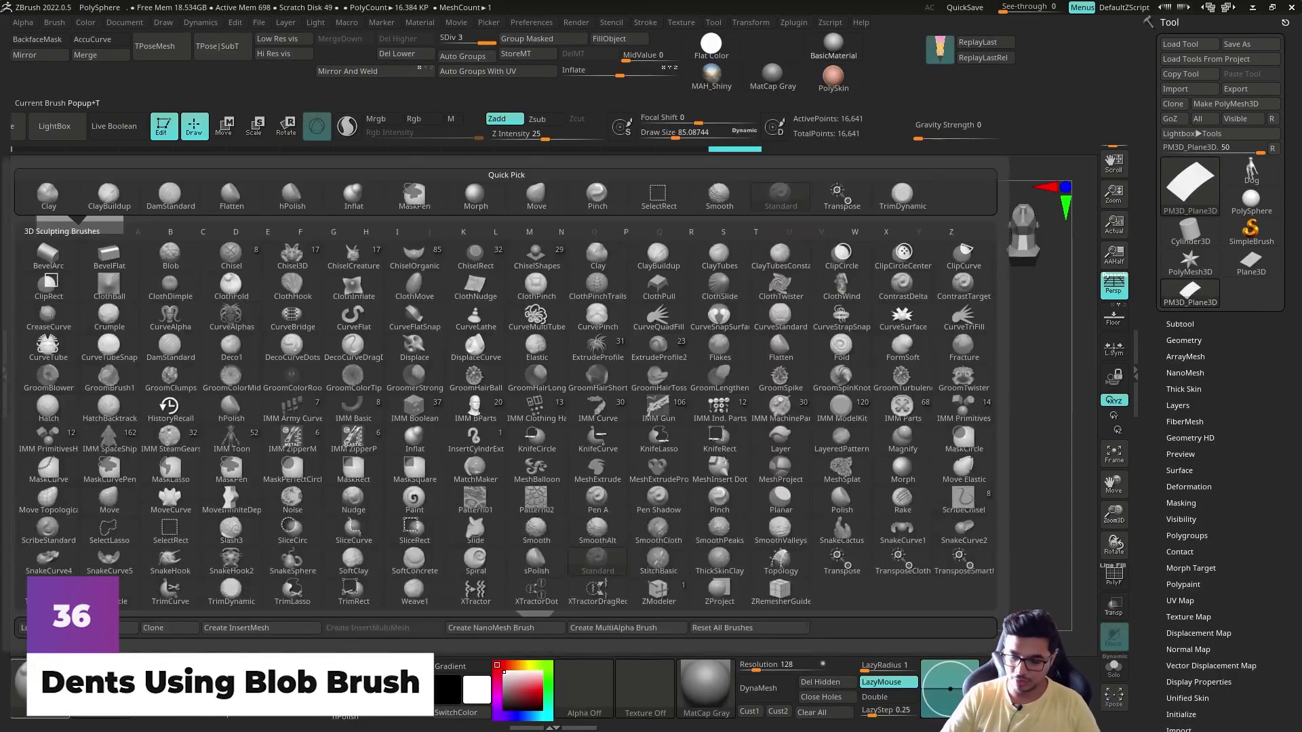
left_click(170, 257)
left_click(102, 688)
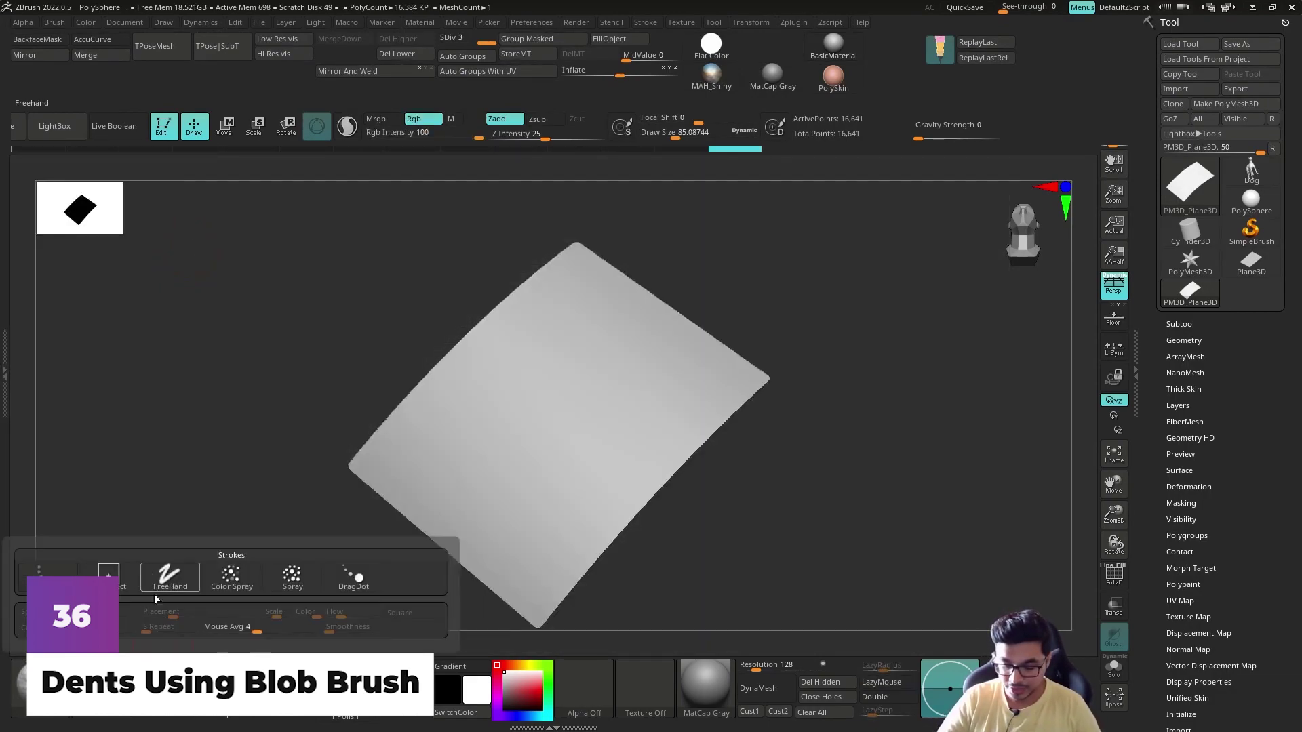
left_click(292, 577)
Spray trial Blob strokes on the plane at a draw size of about 172, undo them and subdivide the plane to level 4.
key("s")
mouse_move(497, 444)
left_mouse_down()
mouse_move(517, 450)
mouse_move(554, 416)
mouse_move(543, 500)
mouse_move(791, 338)
left_mouse_up()
key("ctrl+z")
key("ctrl+z")
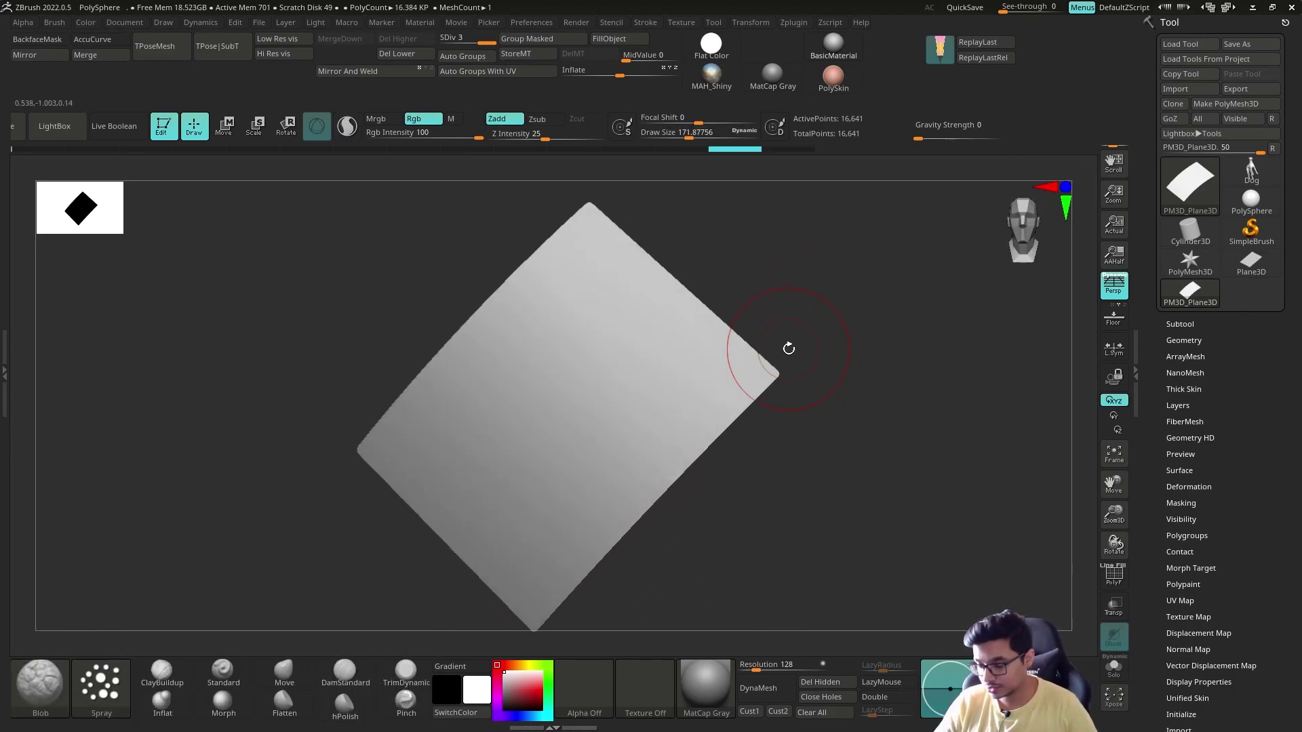
mouse_move(581, 427)
left_mouse_down()
mouse_move(551, 364)
mouse_move(787, 285)
left_mouse_up()
key("ctrl+d")
key("ctrl+z")
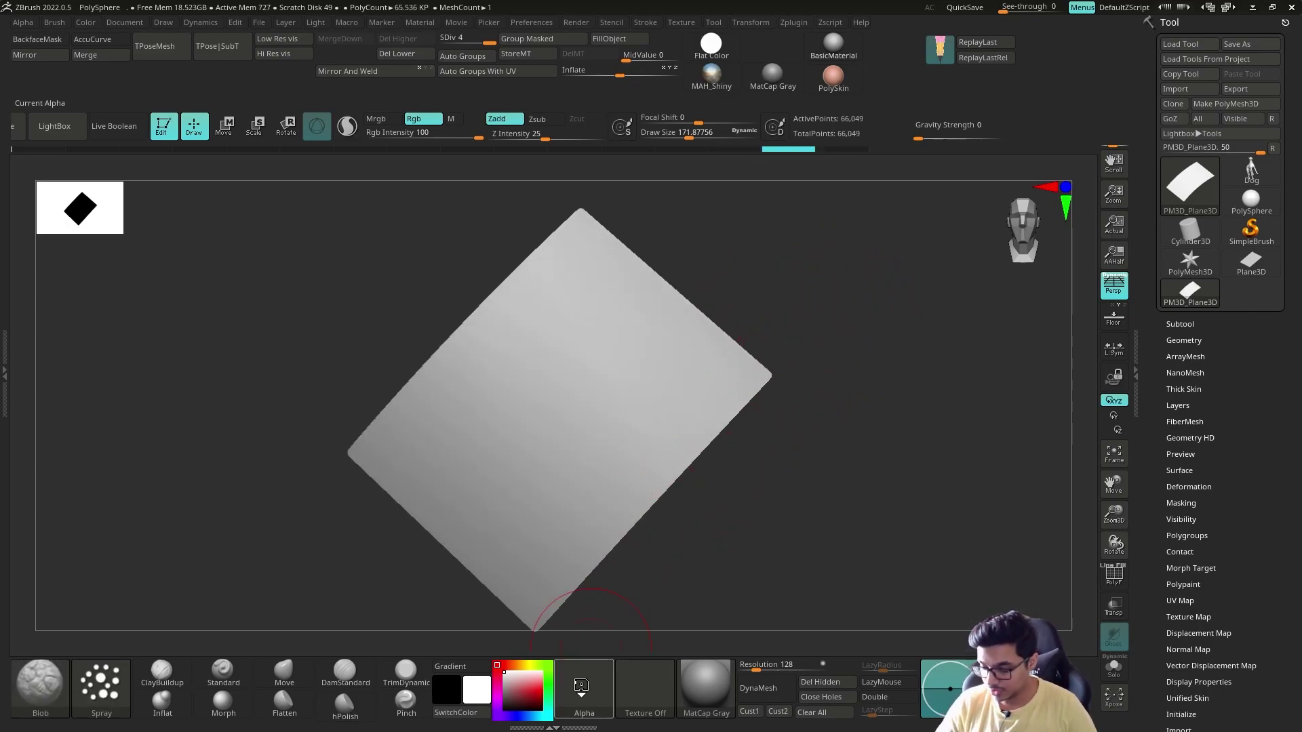
Assign Alpha 45 to the Blob brush and spray dents across the middle of the plane.
left_click(583, 686)
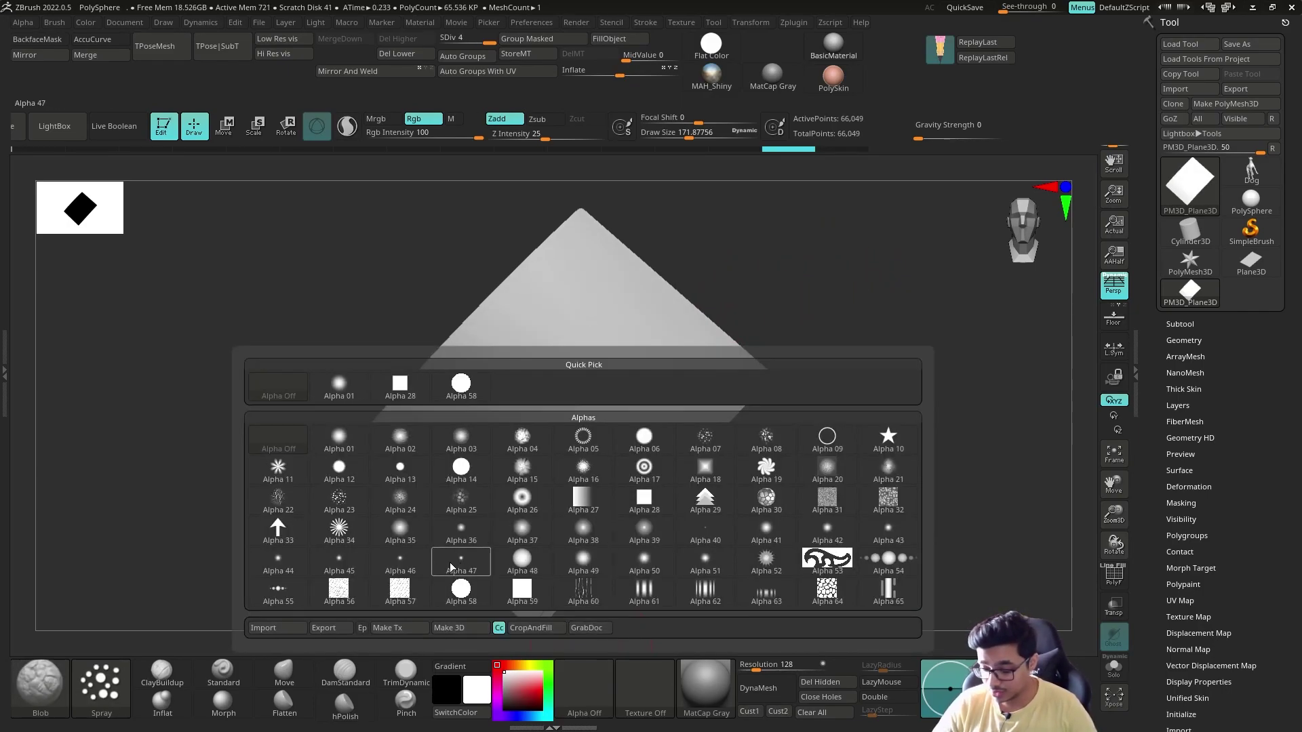
left_click(339, 561)
mouse_move(518, 416)
left_mouse_down()
mouse_move(535, 440)
mouse_move(654, 354)
left_mouse_up()
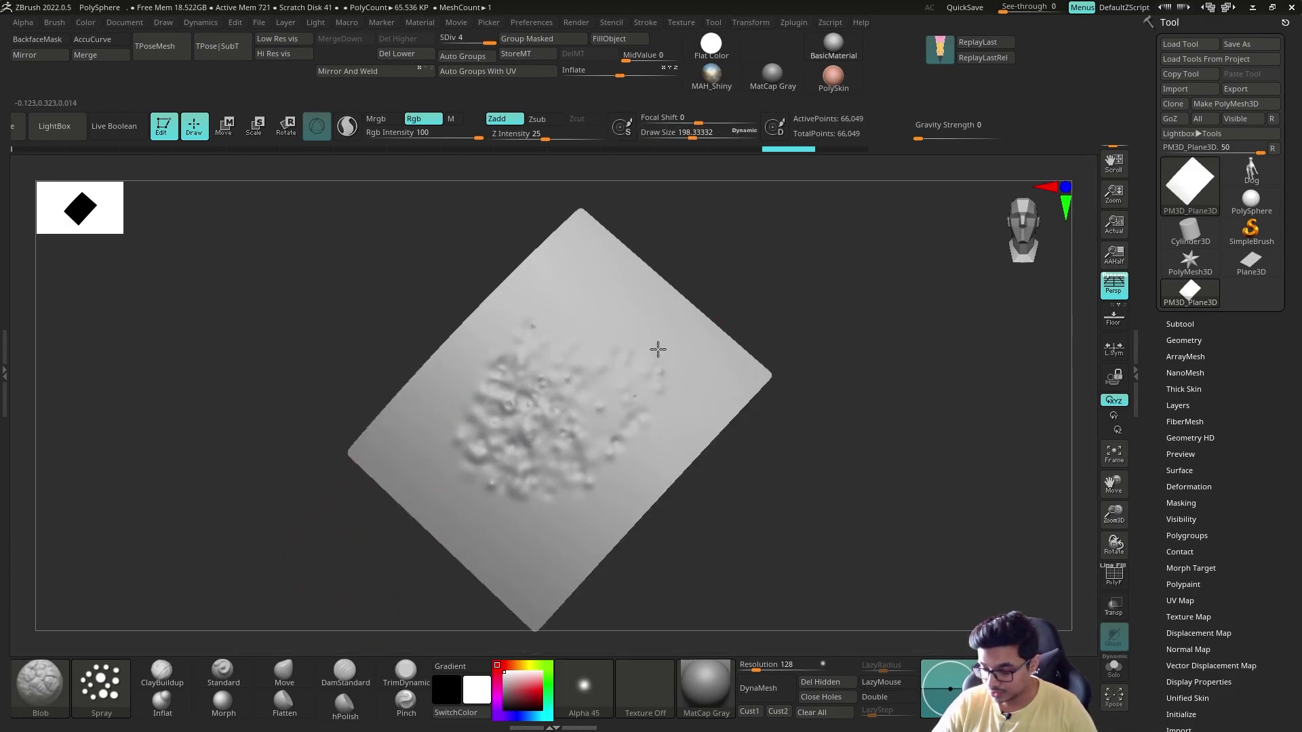
Undo the sprayed dents, set the draw size to about 147 and spray another trial patch on the plane.
key("ctrl+z")
key("s")
left_click_drag(629, 398, 618, 398)
left_click_drag(583, 441, 677, 380)
key("ctrl+z")
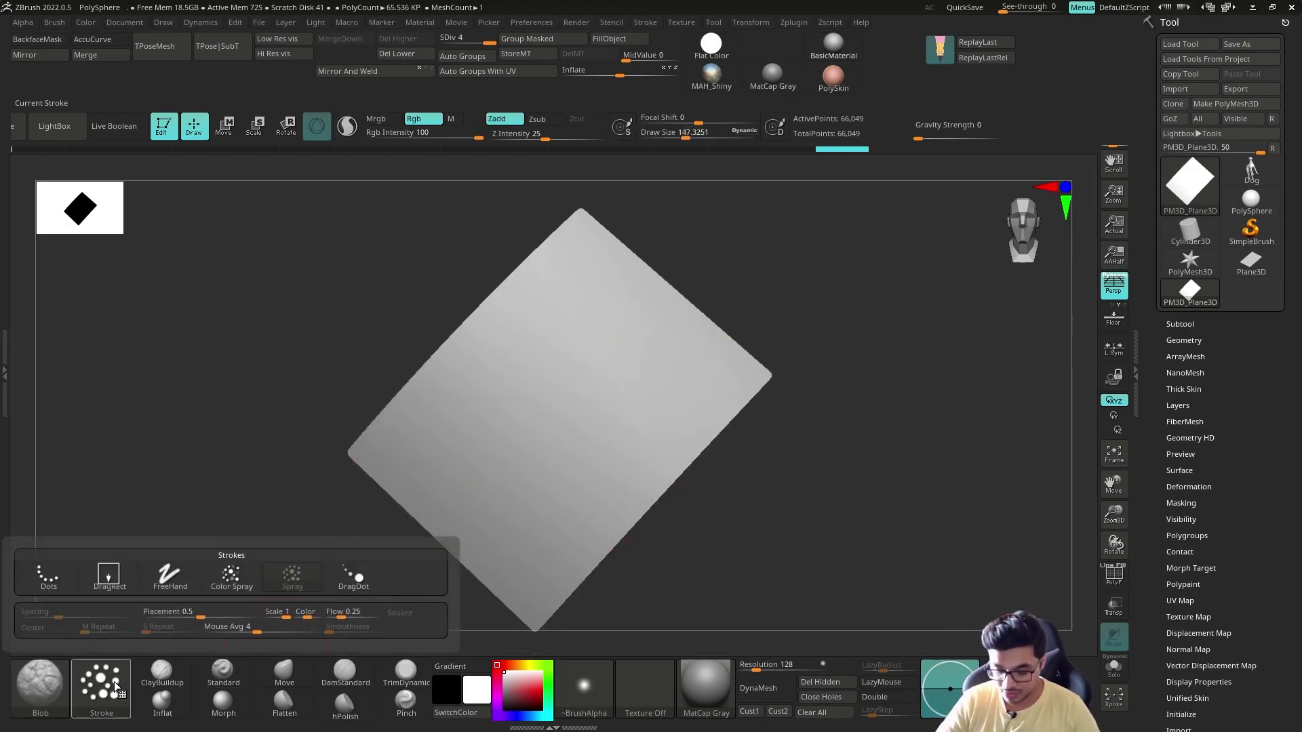
Lower the Spray stroke's Flow to about 0.14 and spray sparse dents across the plane.
left_click(101, 686)
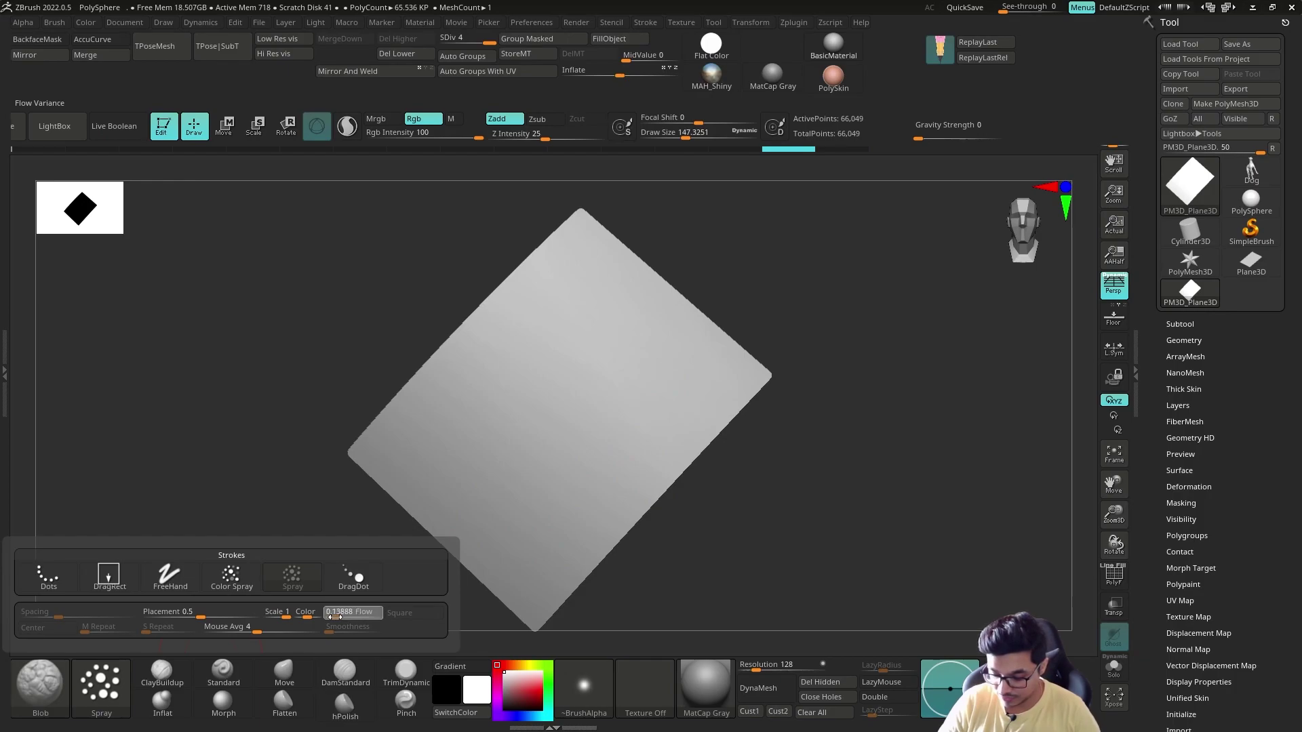
key("ctrl+z")
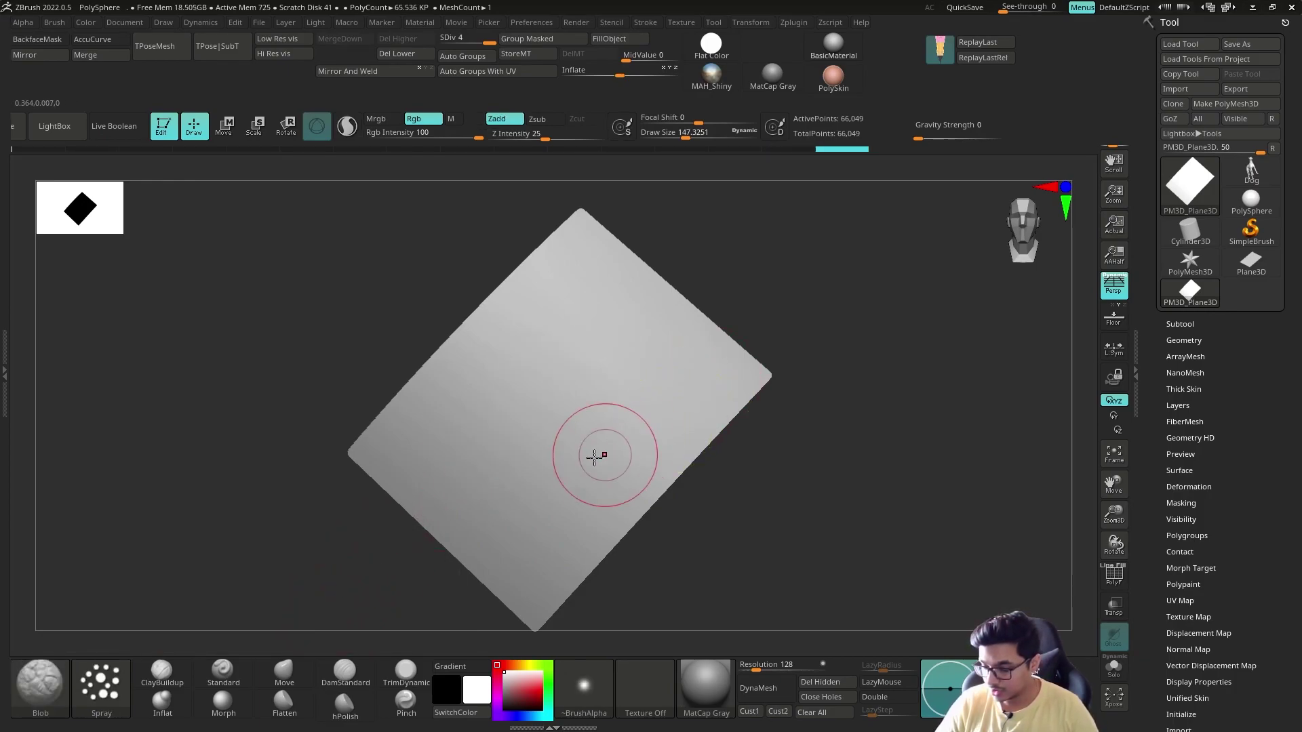
mouse_move(509, 485)
left_mouse_down()
mouse_move(596, 386)
mouse_move(657, 433)
left_mouse_up()
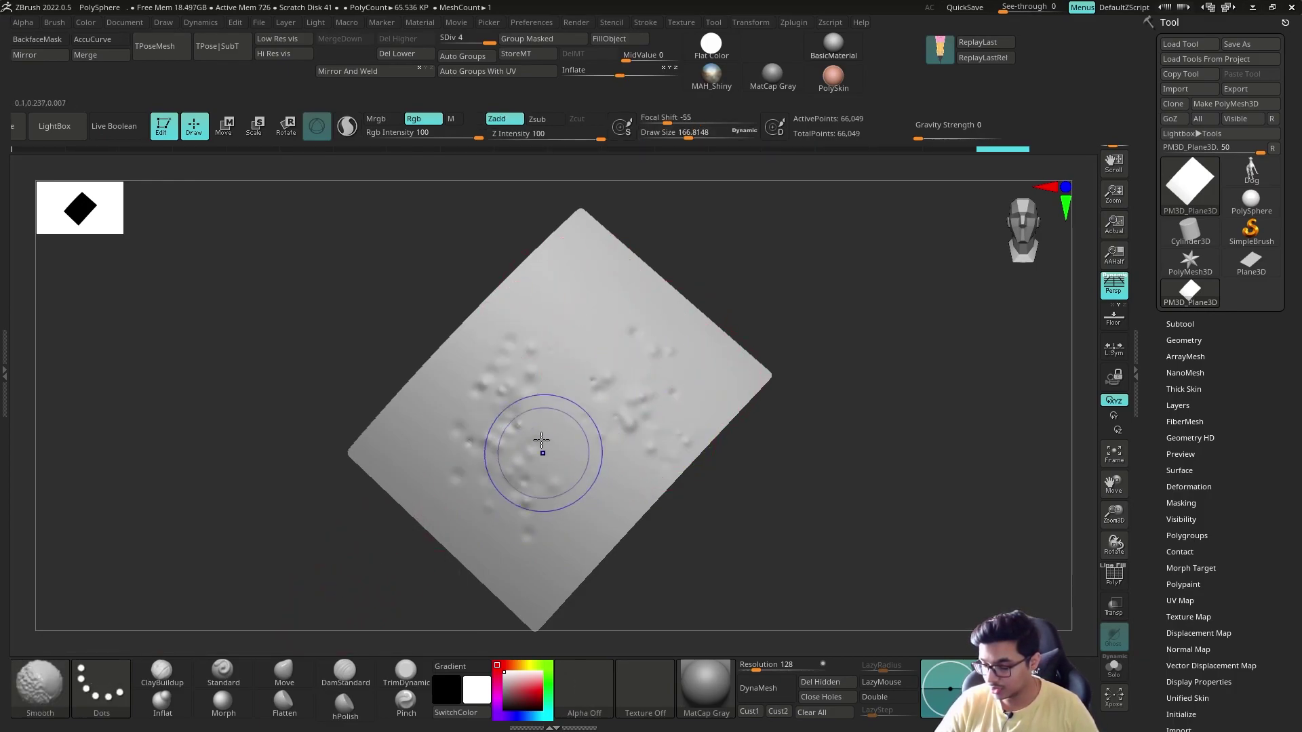
left_click_drag(724, 204, 874, 312)
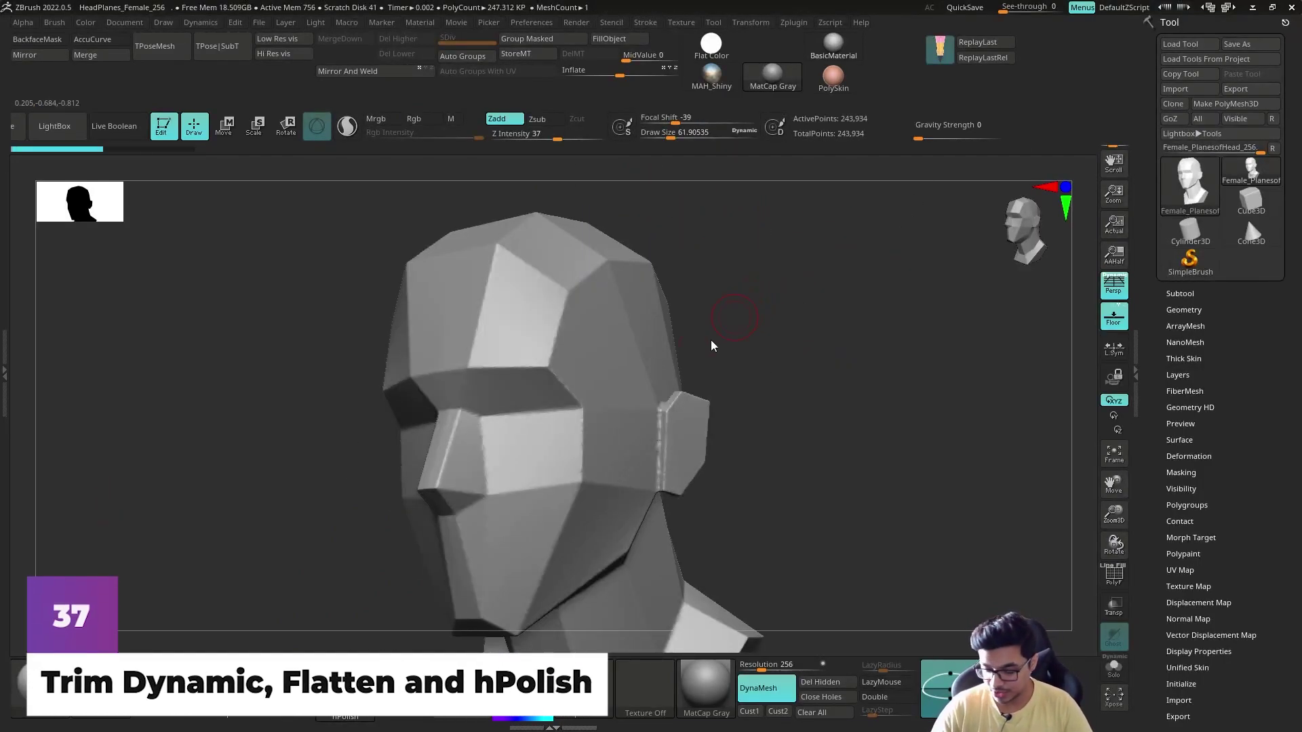
Try trimming the brow and temple edges of the planar head with TrimDynamic at a draw size of about 85.
mouse_move(705, 319)
left_mouse_down()
mouse_move(720, 300)
mouse_move(710, 308)
left_mouse_up()
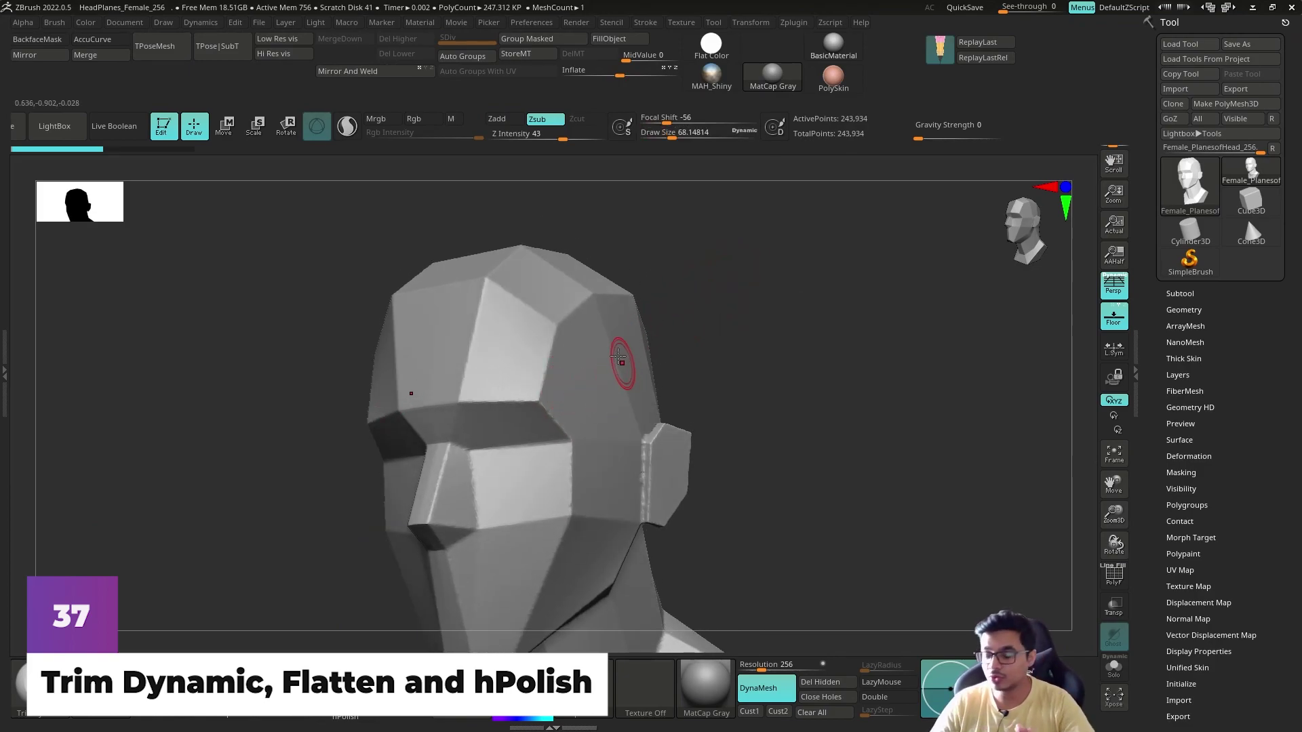
key("s")
left_click_drag(536, 380, 545, 390)
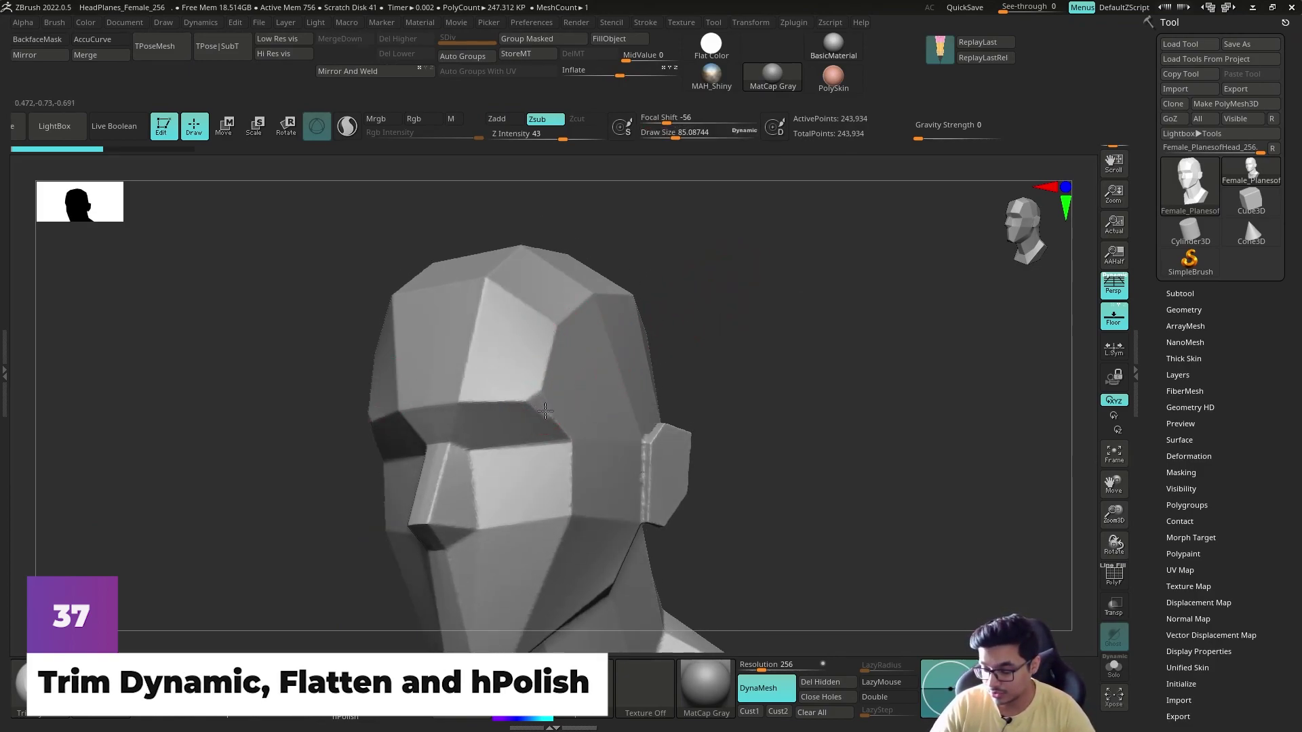
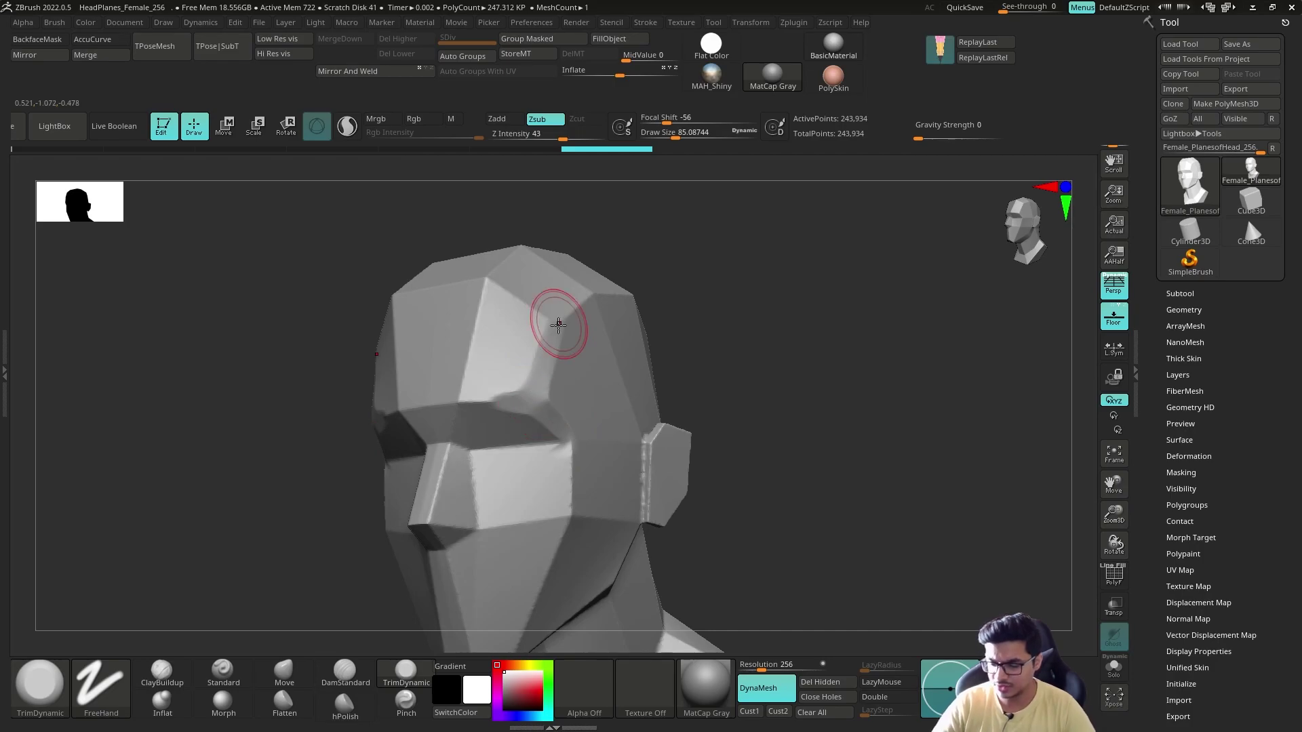
key("ctrl")
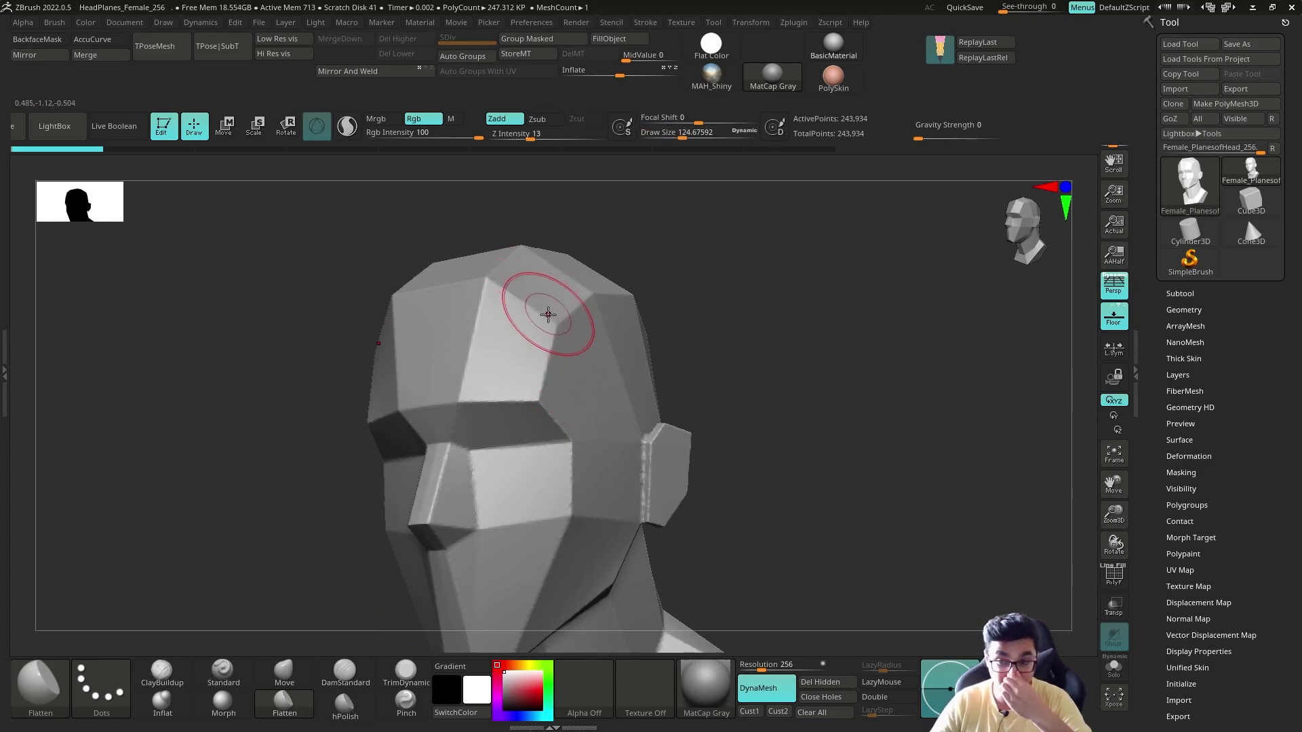
Soften the brow and forehead planes with the Flatten brush, reducing the draw size to about 120.
key("]")
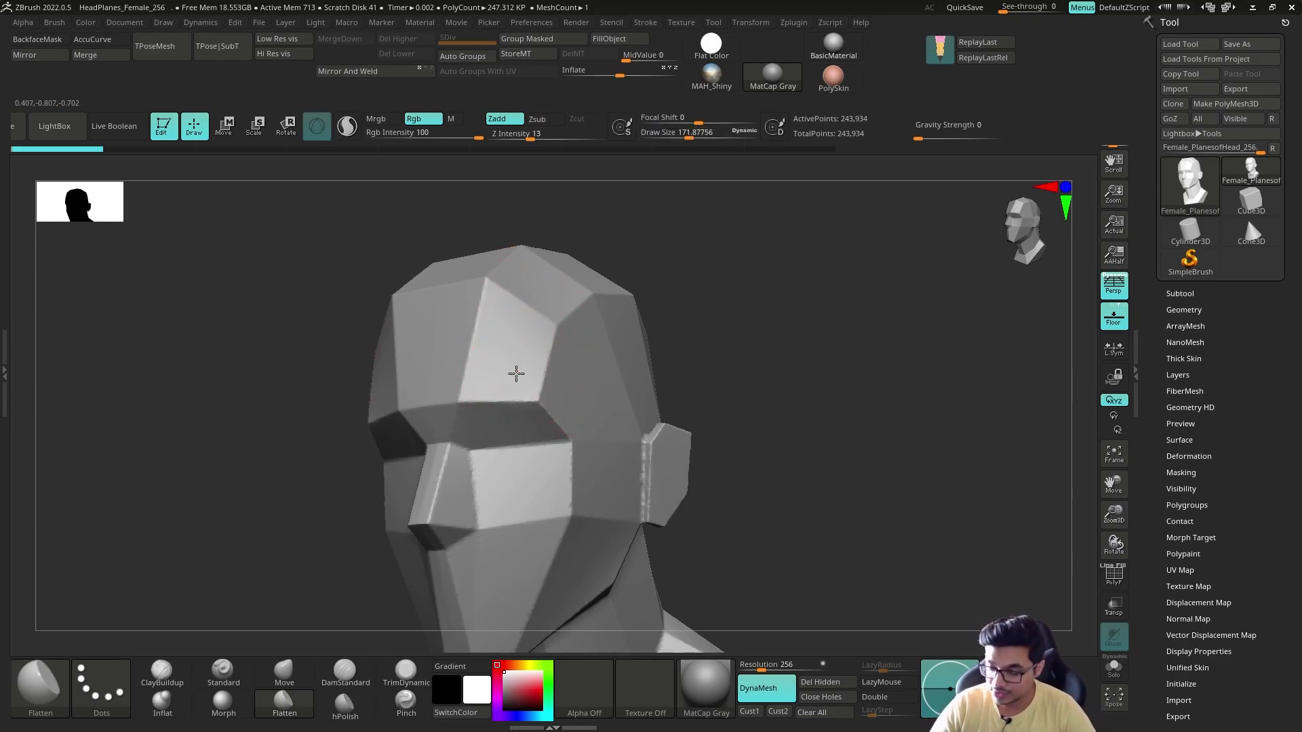
key("[")
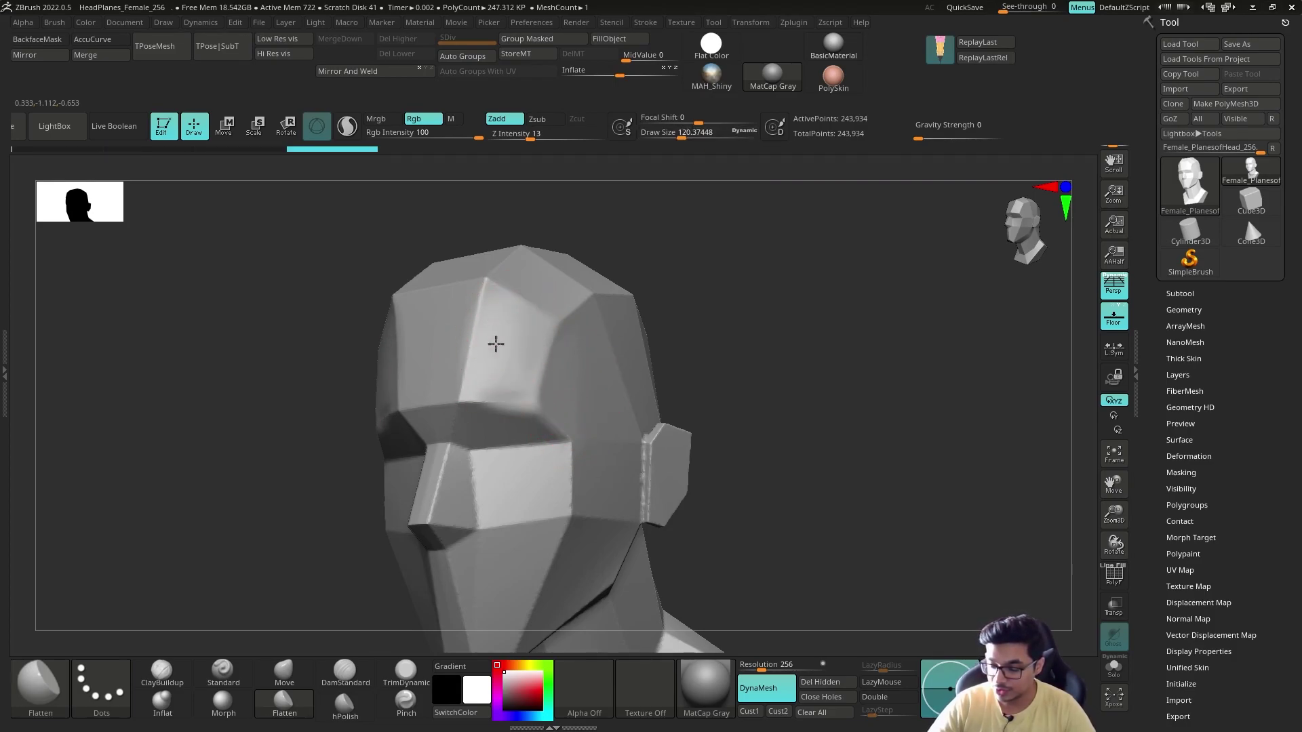
key("[")
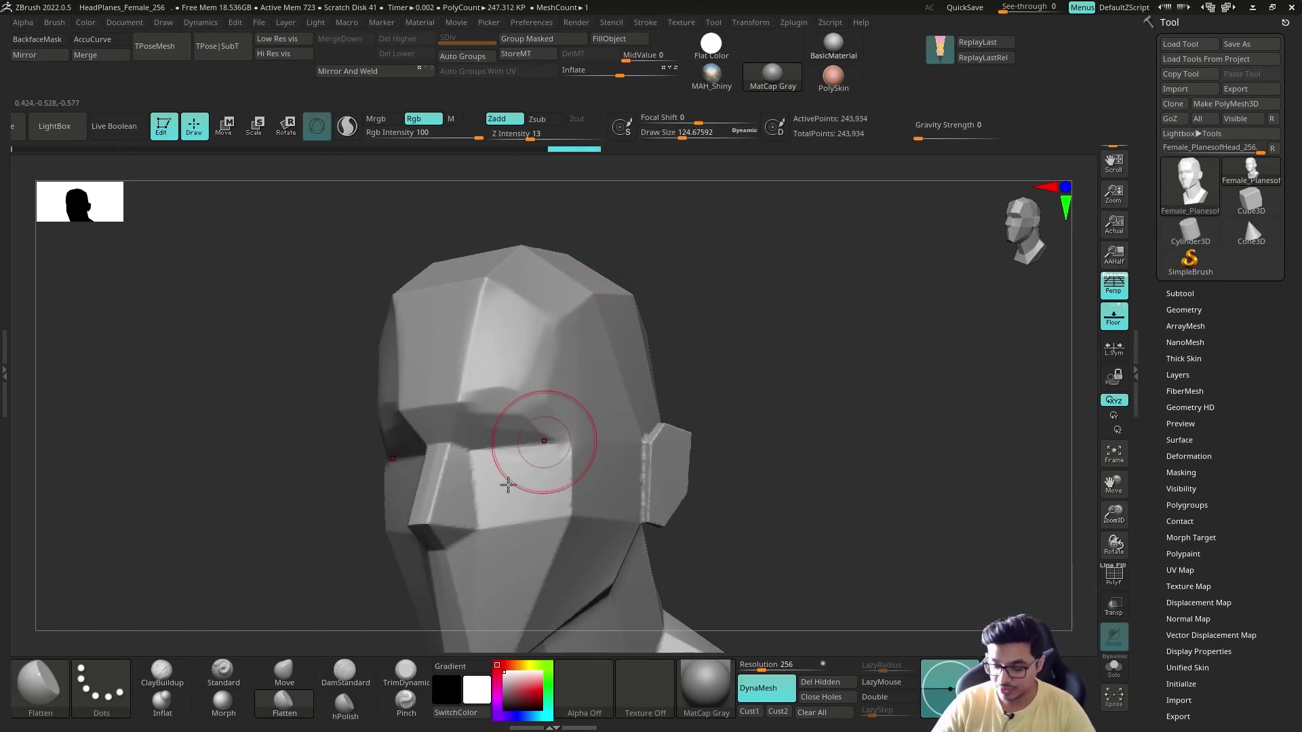
Select the TrimDynamic brush and trim across the planes of the head.
key("b")
key("t")
key("d")
key("f")
mouse_move(628, 260)
left_mouse_down()
mouse_move(633, 299)
mouse_move(571, 268)
mouse_move(508, 270)
mouse_move(598, 264)
mouse_move(297, 449)
left_mouse_up()
left_click_drag(905, 240, 780, 407)
Flatten several planes across the head with the Flatten brush, undoing one stroke and resizing the brush in between.
left_click(286, 706)
left_click_drag(380, 568, 482, 542)
mouse_move(474, 386)
left_mouse_down()
mouse_move(479, 325)
mouse_move(515, 319)
left_mouse_up()
left_click_drag(669, 250, 760, 265)
key("ctrl+z")
mouse_move(599, 309)
left_mouse_down()
mouse_move(613, 296)
mouse_move(598, 280)
left_mouse_up()
key("s")
mouse_move(709, 331)
left_mouse_down()
mouse_move(678, 298)
mouse_move(656, 310)
left_mouse_up()
mouse_move(658, 421)
left_mouse_down()
mouse_move(651, 375)
mouse_move(681, 342)
mouse_move(705, 365)
mouse_move(688, 371)
left_mouse_up()
Polish the edges on the back, side and upper forehead of the head with hPolish at a draw size of about 162.
left_click(345, 707)
key("[")
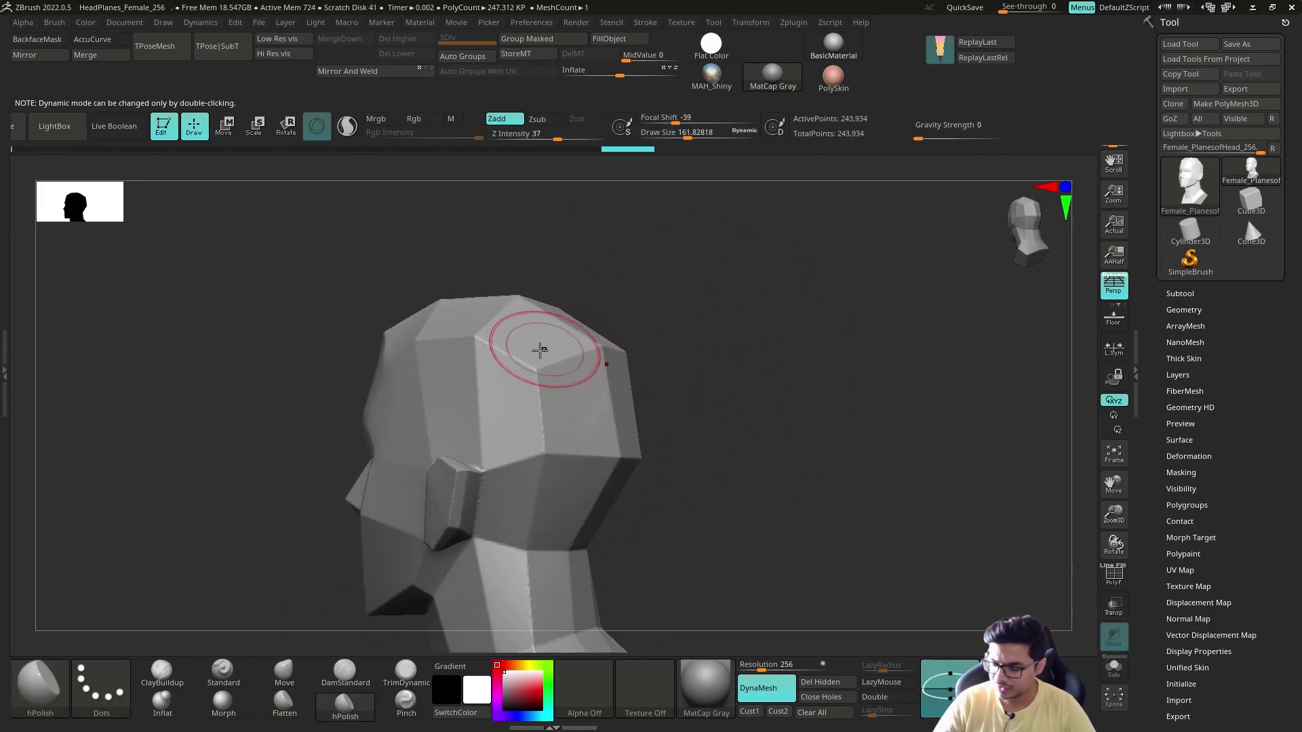
left_click_drag(537, 318, 527, 410)
mouse_move(593, 278)
left_mouse_down()
mouse_move(604, 264)
mouse_move(458, 404)
left_mouse_up()
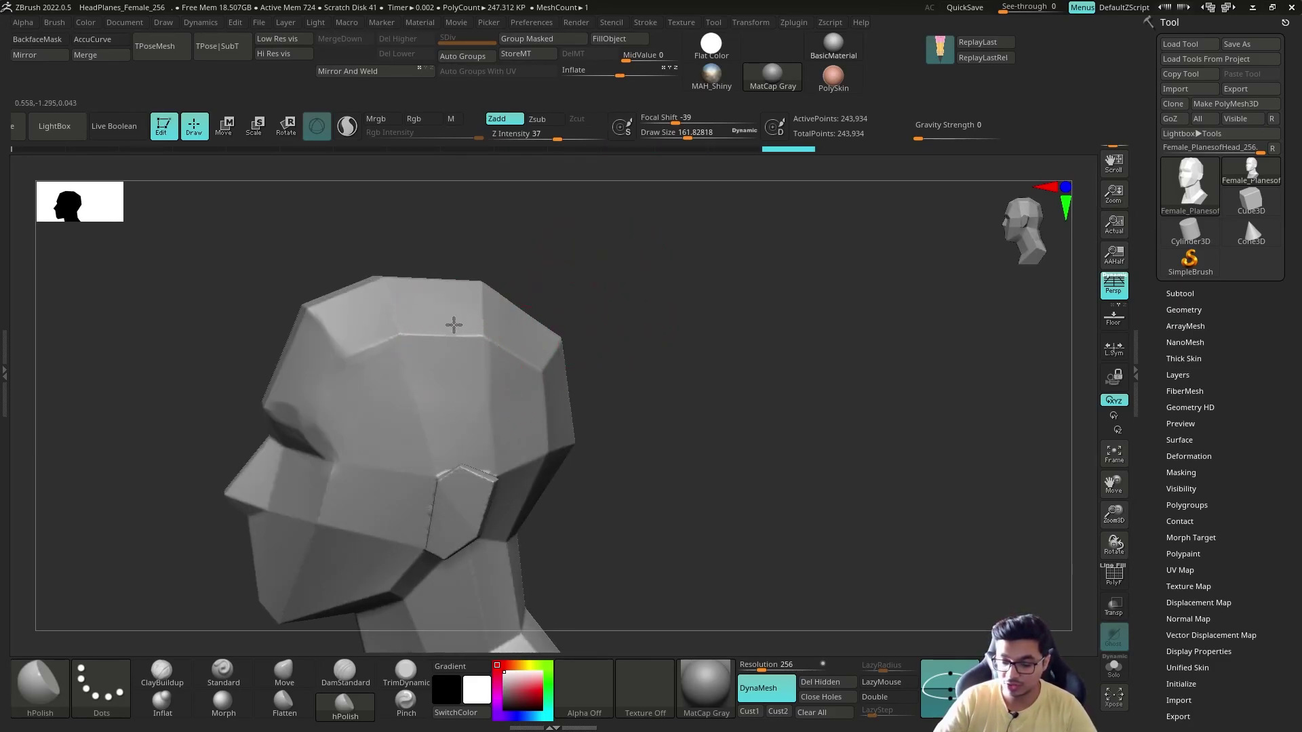
left_click_drag(453, 326, 523, 267)
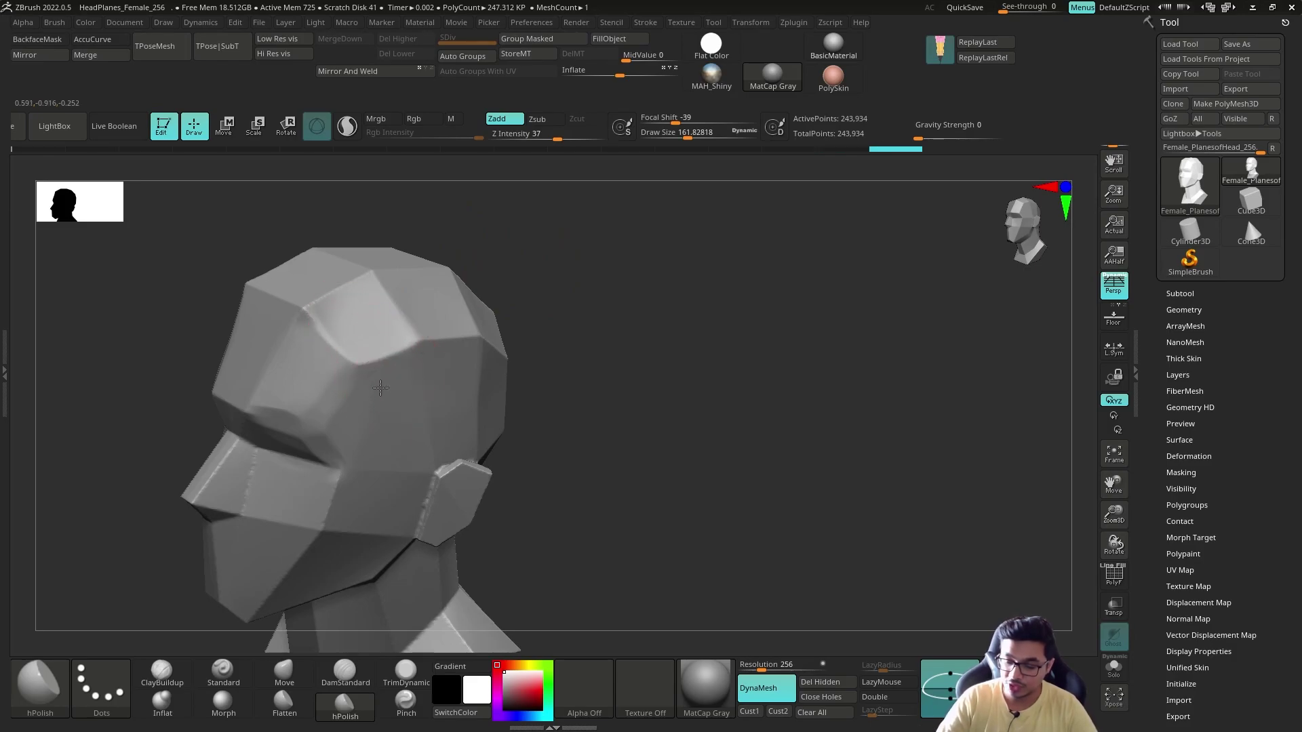
mouse_move(406, 360)
left_mouse_down()
mouse_move(346, 350)
mouse_move(343, 326)
left_mouse_up()
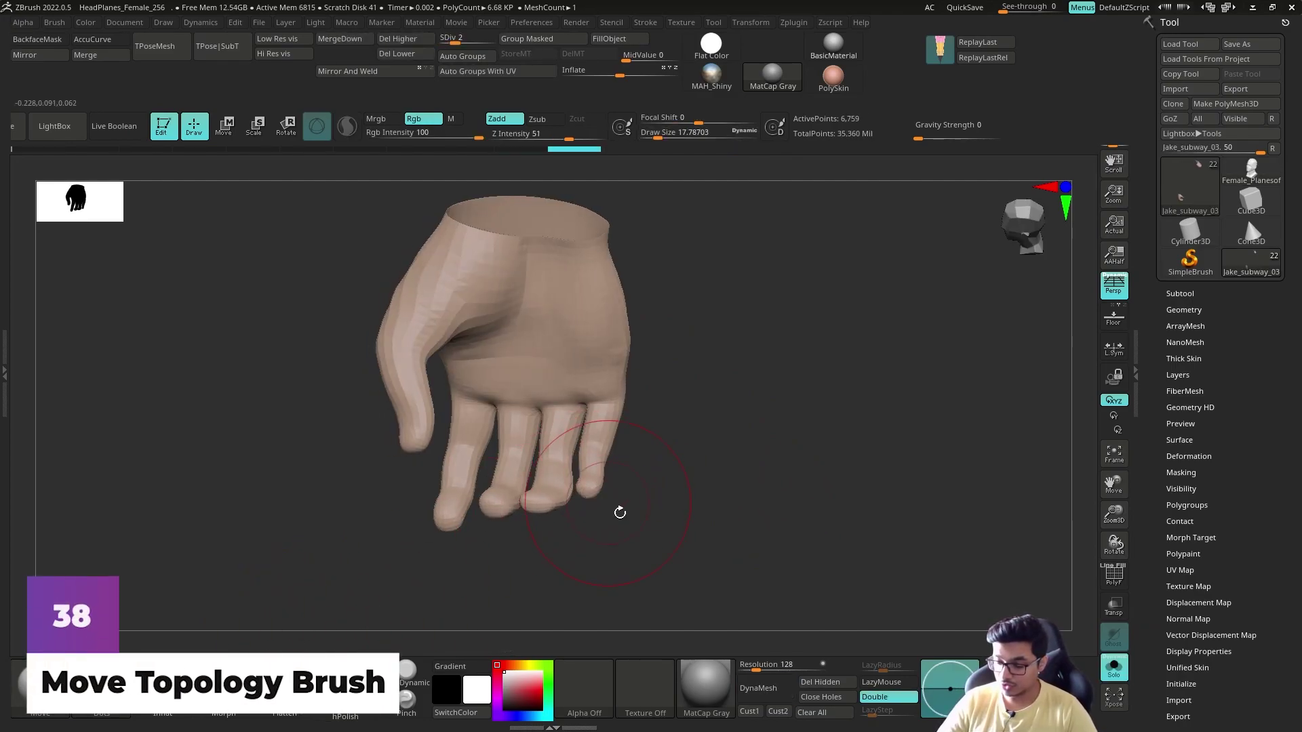
Undo the finger deformation and try moving the hand's little finger alone with a smaller draw size of about 4.
key("ctrl+z")
key("s")
left_click_drag(571, 481, 588, 484)
key("ctrl+z")
key("s")
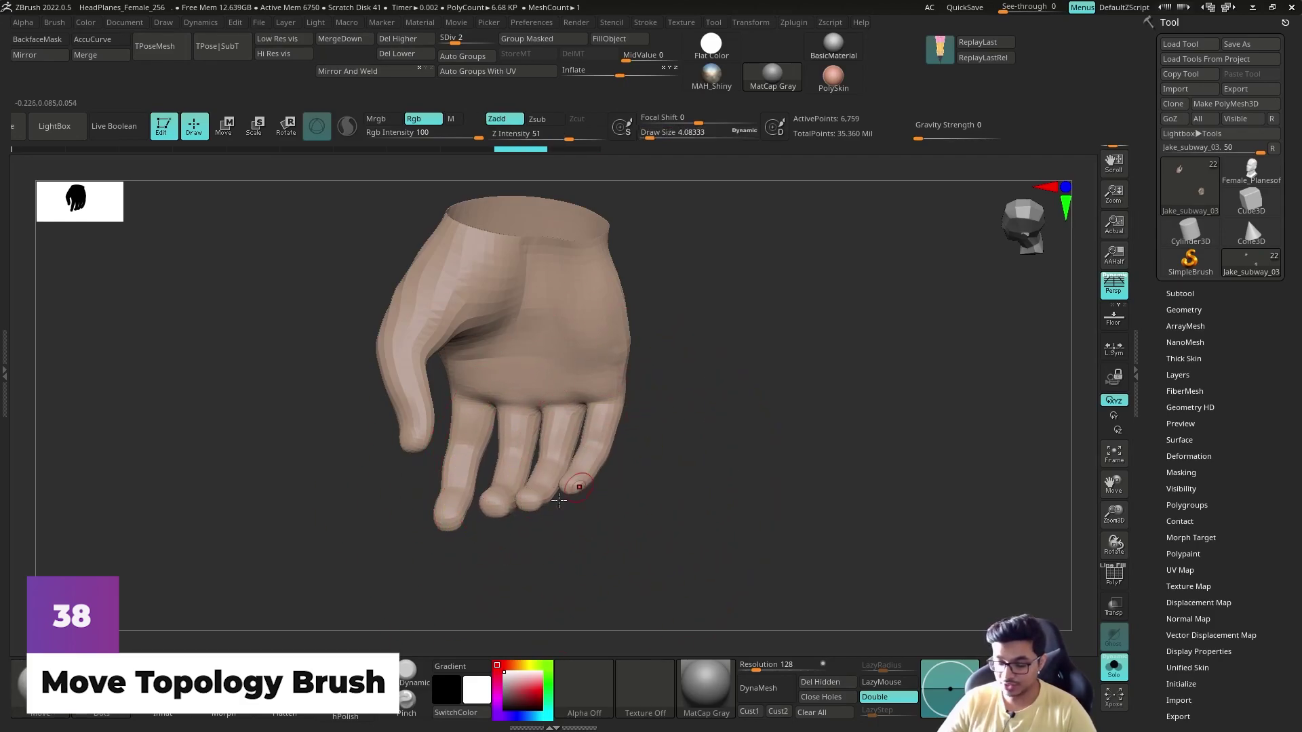
Select the Move Topological brush, set the draw size to about 19 and move the little finger away from its neighbour.
left_click(25, 681)
left_click(48, 501)
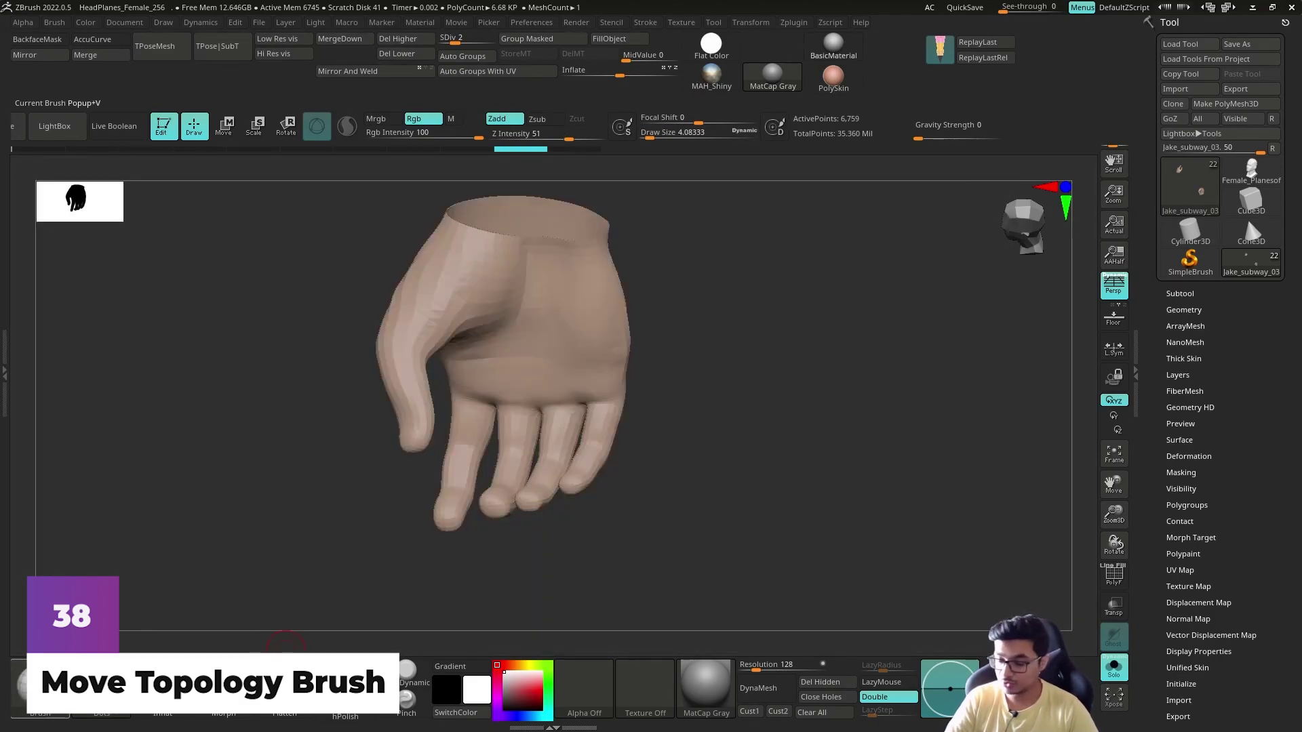
key("s")
left_click_drag(596, 445, 614, 446)
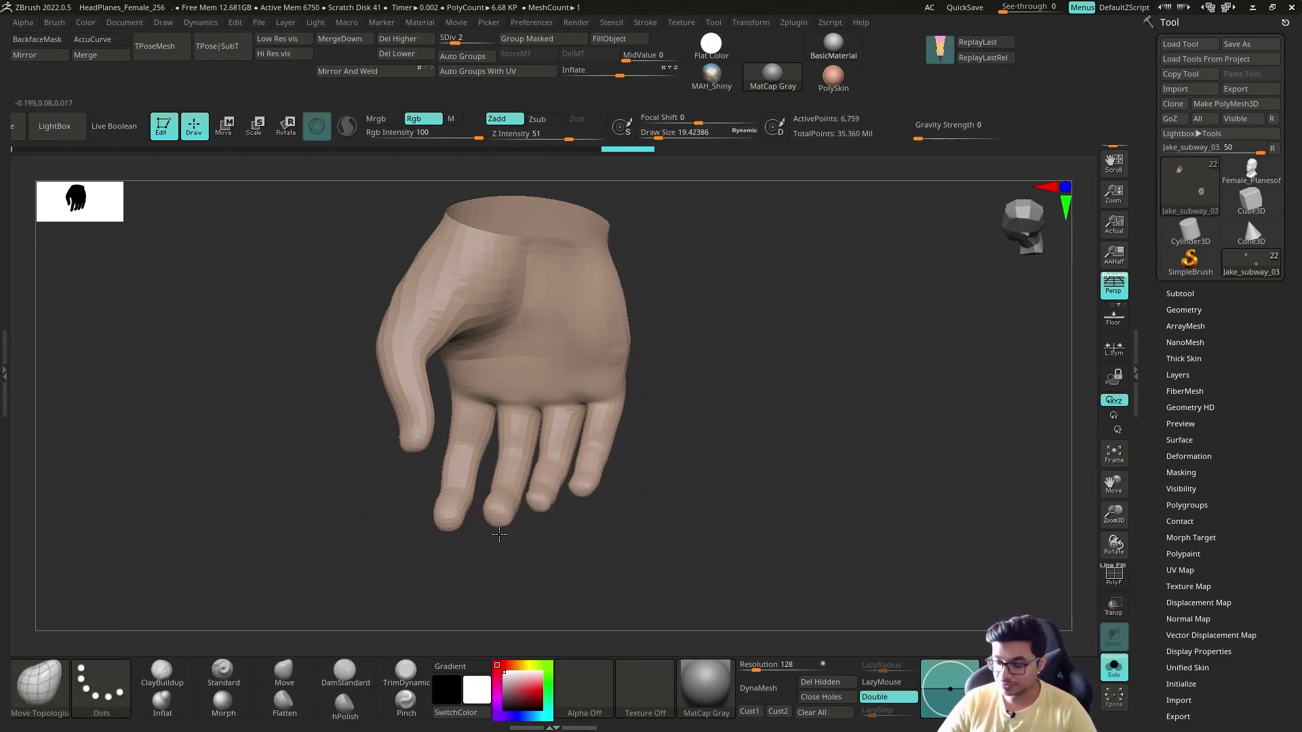
Move the hand's index and middle fingers individually with the Move Topological brush.
left_click_drag(429, 534, 423, 536)
left_click_drag(466, 473, 456, 478)
left_click_drag(496, 416, 492, 416)
left_click_drag(504, 475, 489, 515)
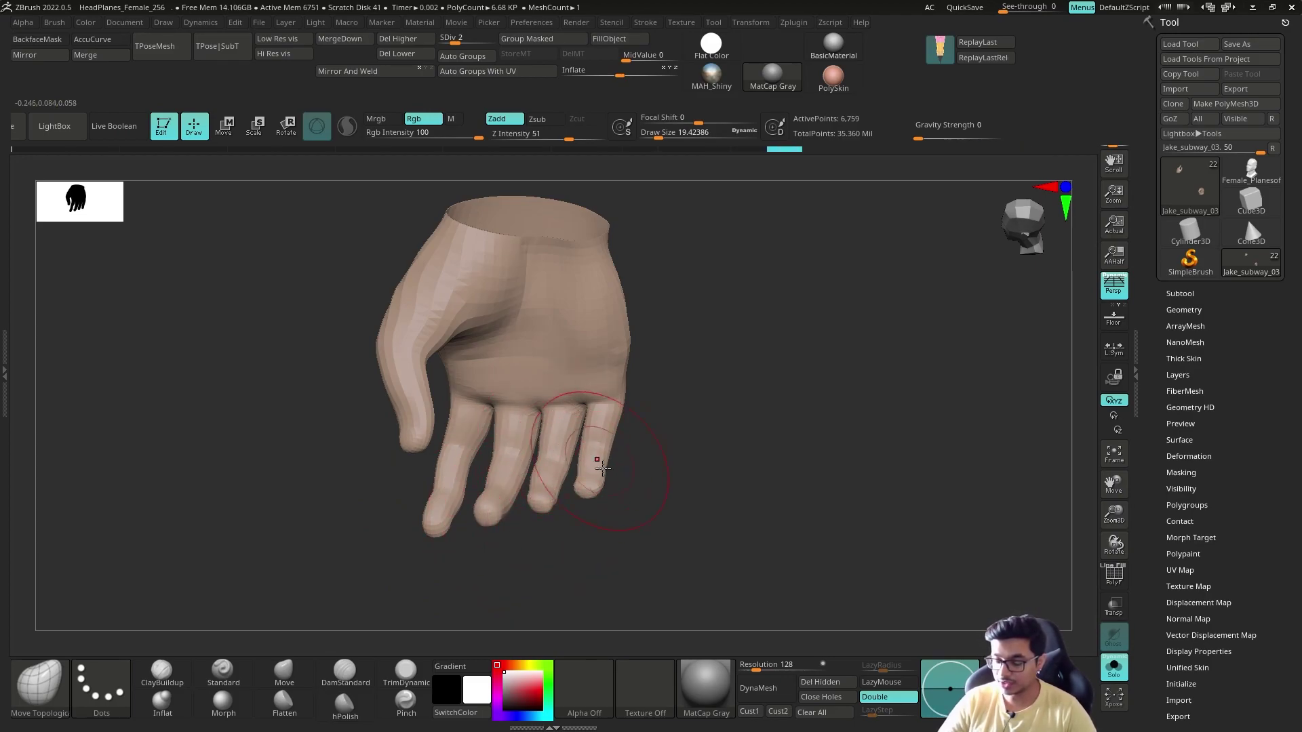
Set the brush draw size to 1, view the hand from the side and turn off Solo mode.
key("s")
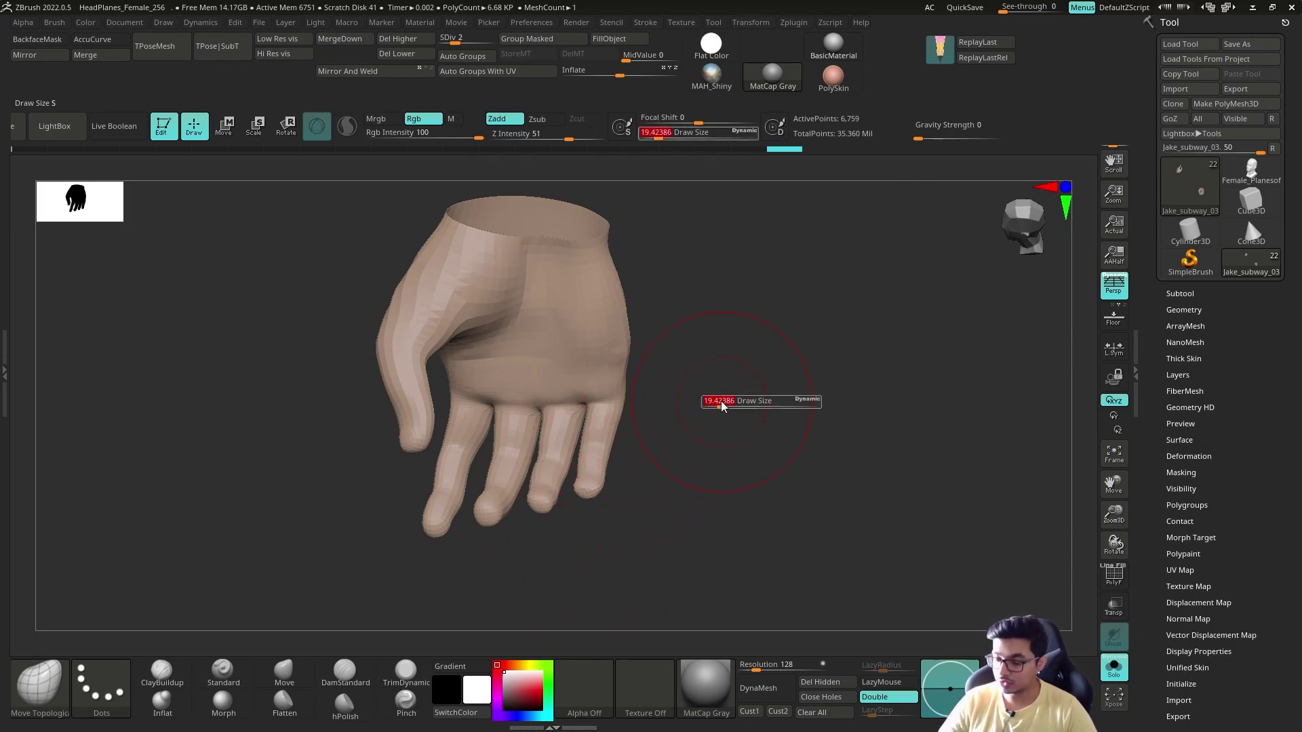
key("alt+s")
mouse_move(740, 387)
left_mouse_down("alt")
mouse_move(700, 352)
mouse_move(721, 372)
left_mouse_up("alt")
key("s")
key("alt+s")
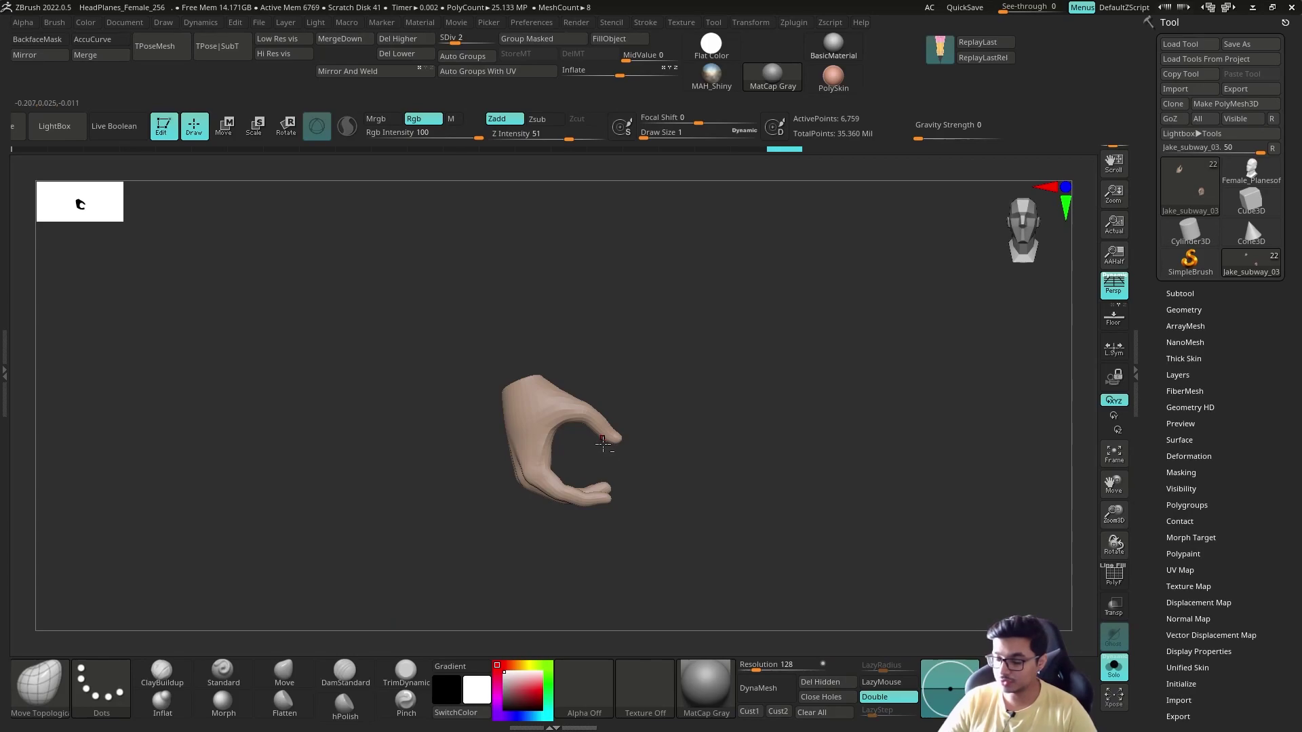
key("s")
left_click_drag(632, 459, 627, 468)
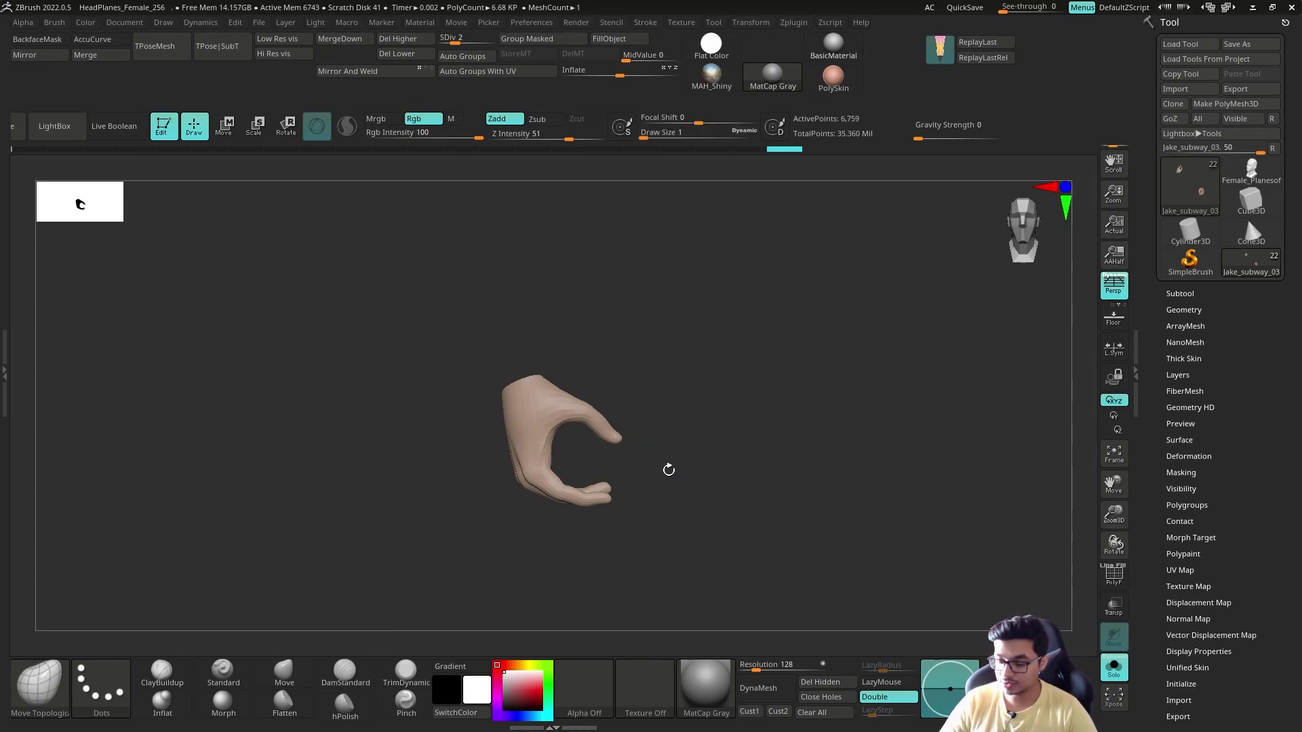
right_click_drag(544, 442, 7, 564, "alt")
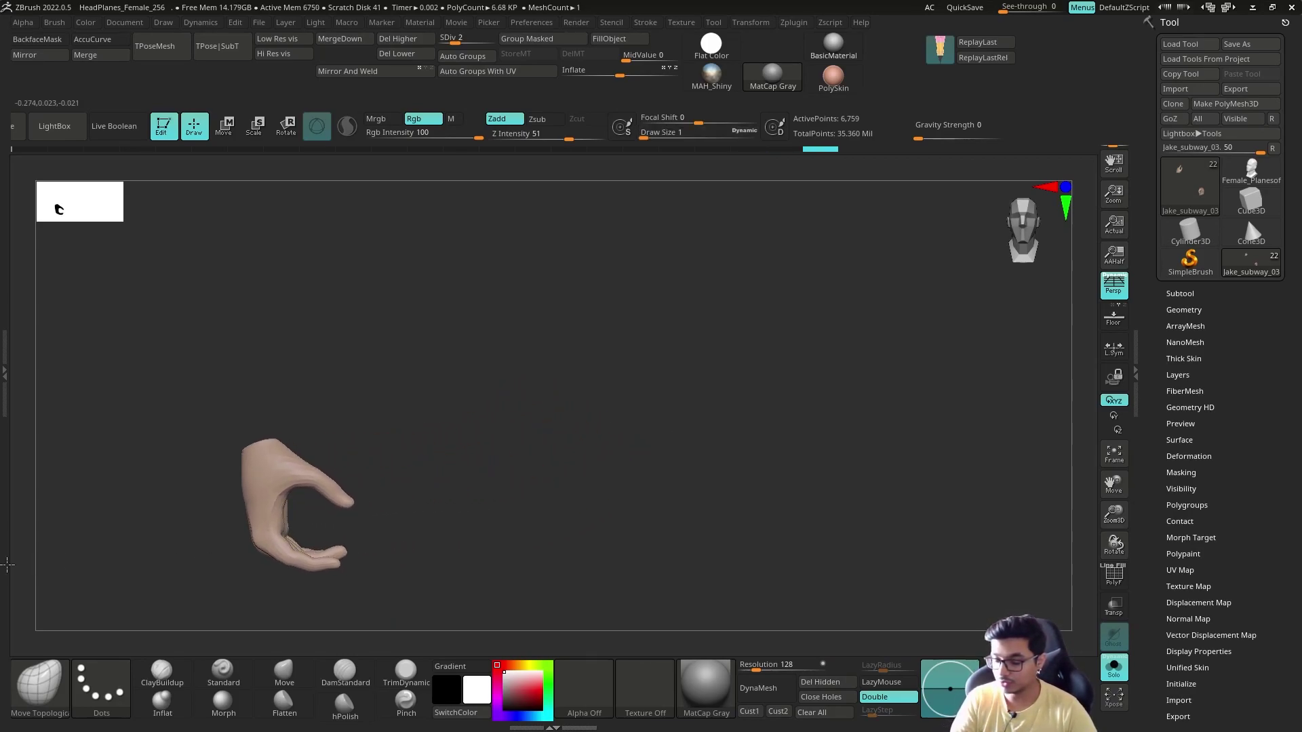
right_click_drag(276, 470, 364, 395, "alt")
left_click(1113, 668)
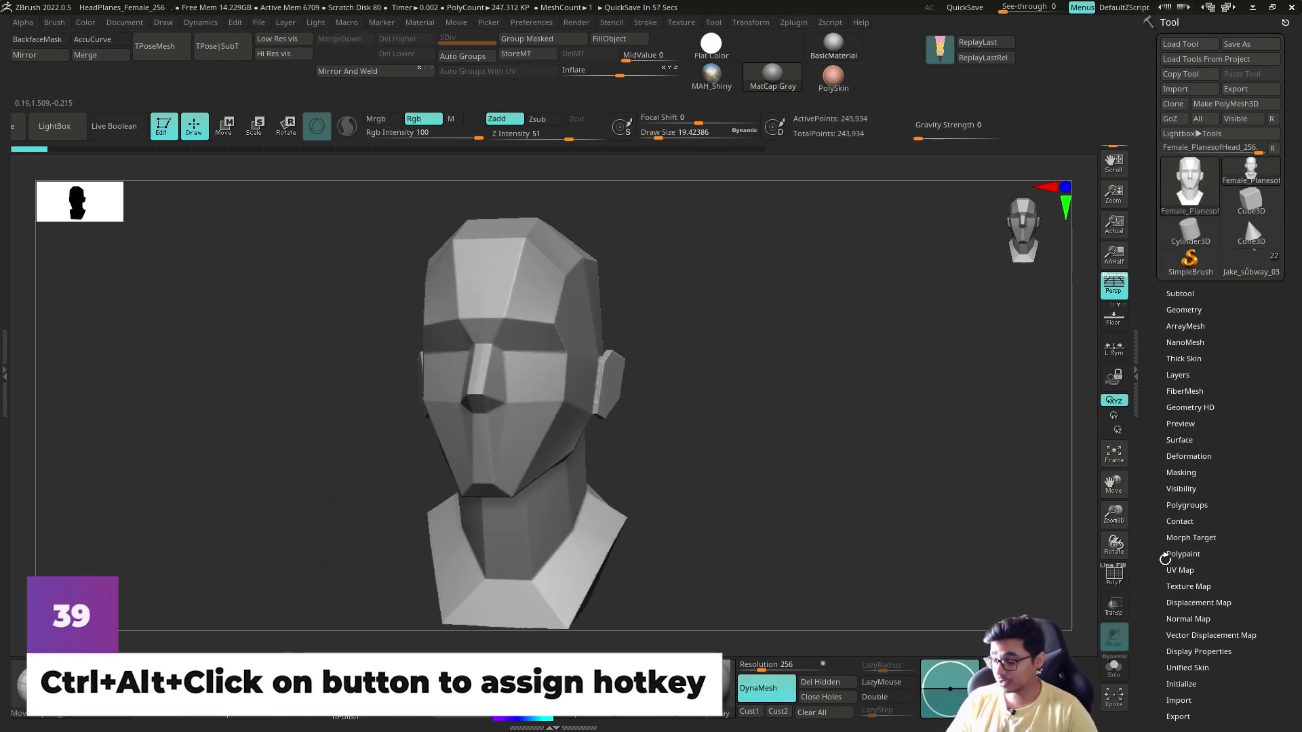
Assign the hotkey Ctrl+T to the transparency toggle, try it on the head and clear away the docked Transform options.
left_click(1116, 607, "ctrl+alt")
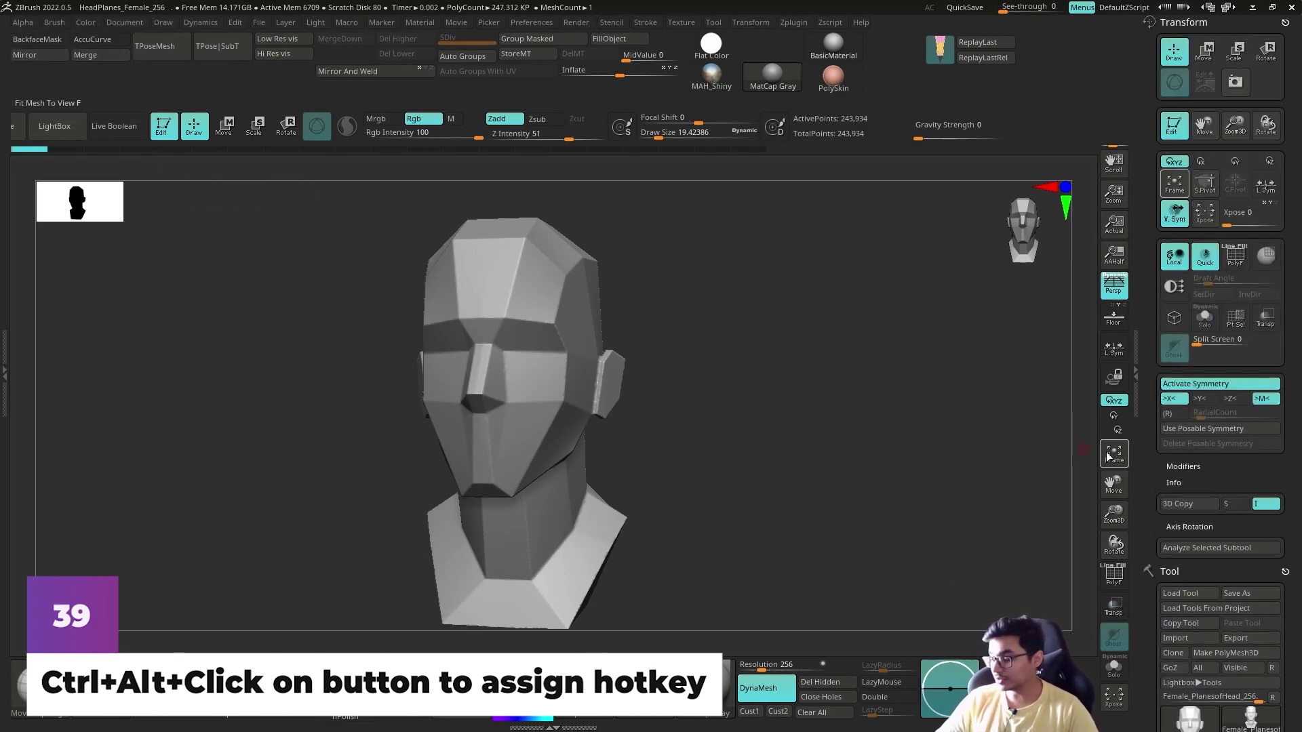
left_click(1115, 614, "ctrl+alt")
key("ctrl+t")
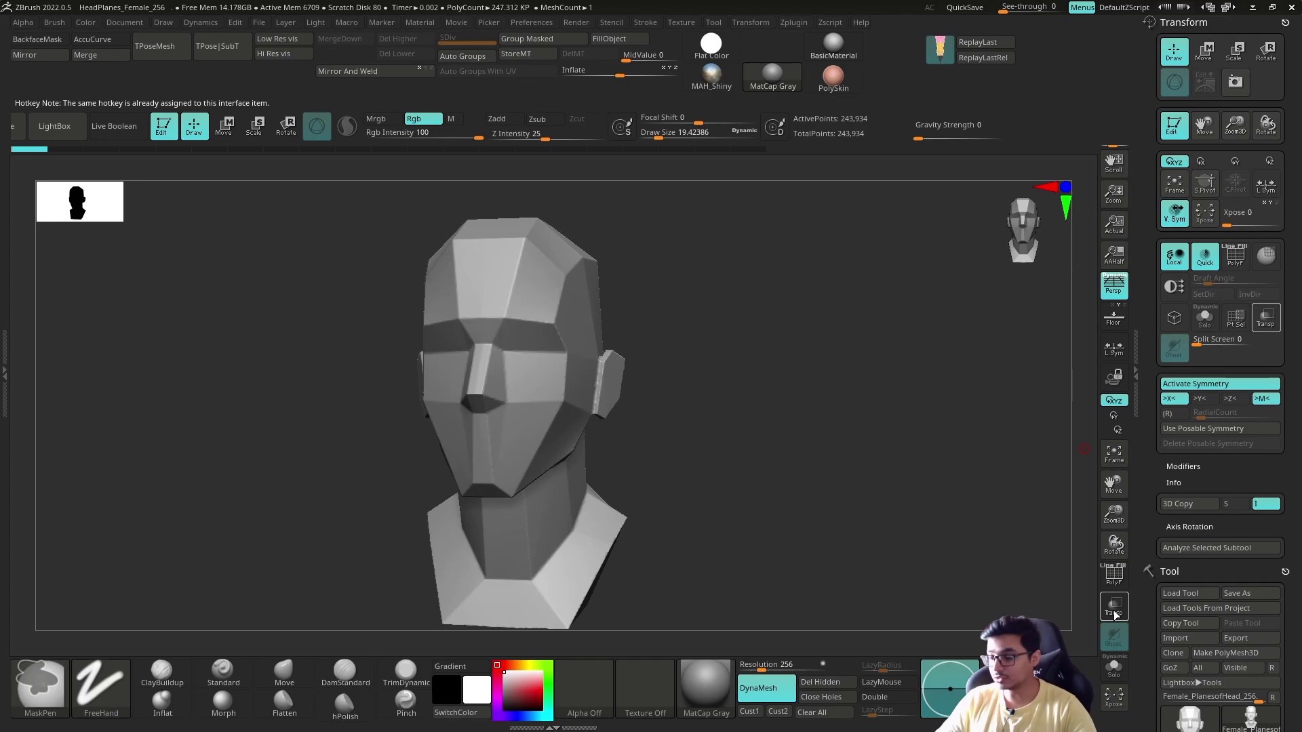
left_click_drag(740, 391, 748, 394)
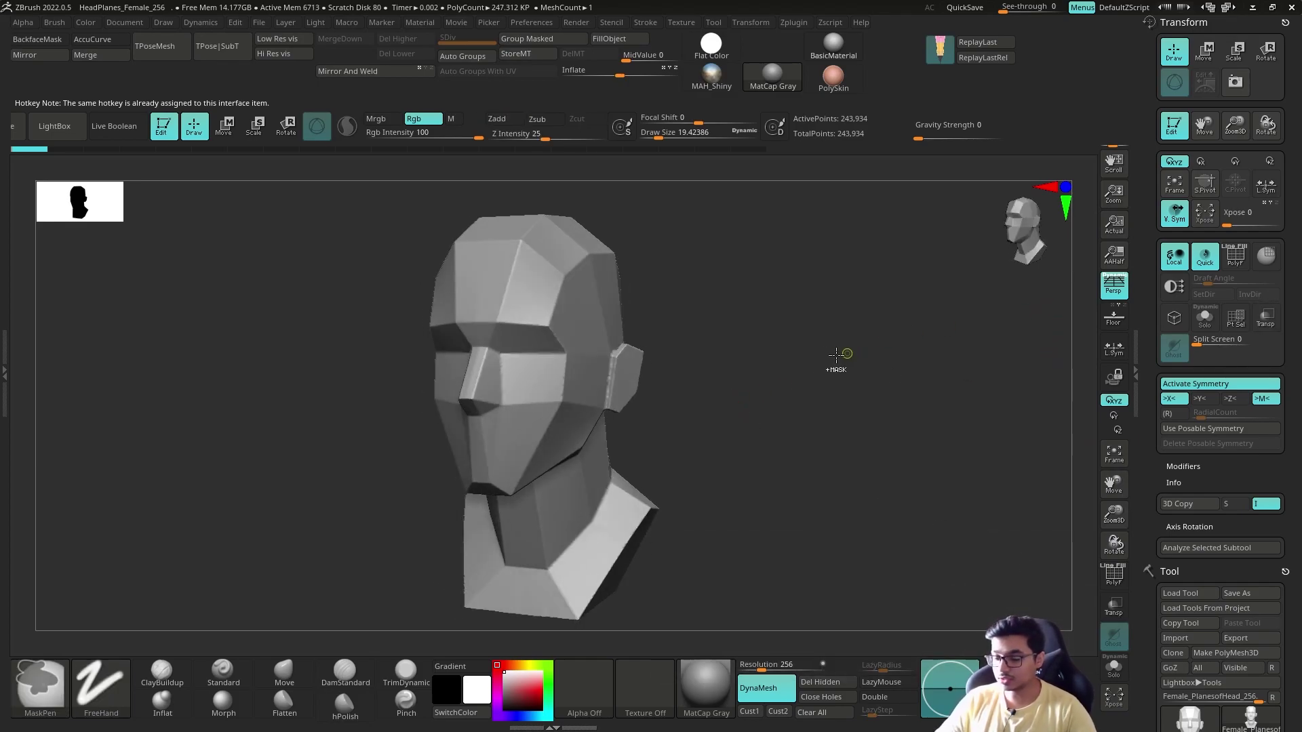
key("ctrl+t")
left_click(1115, 608)
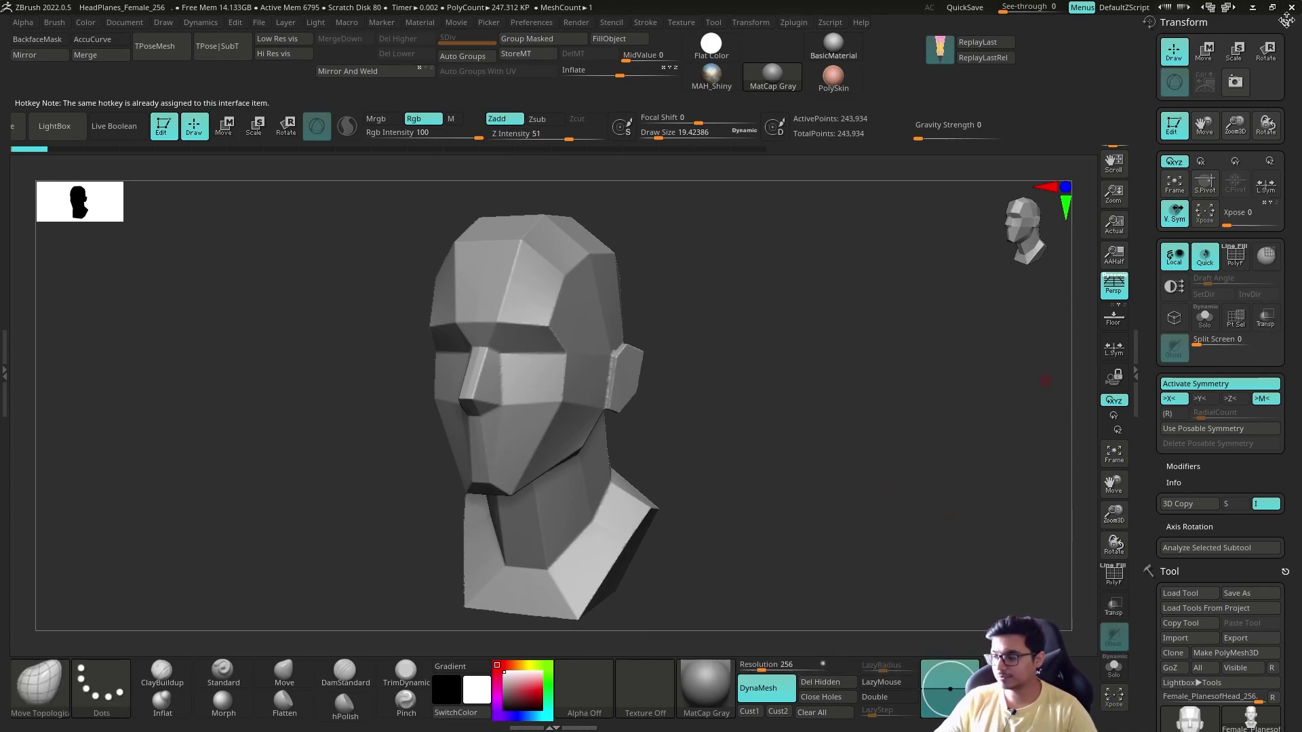
left_click_drag(1286, 21, 1271, 37)
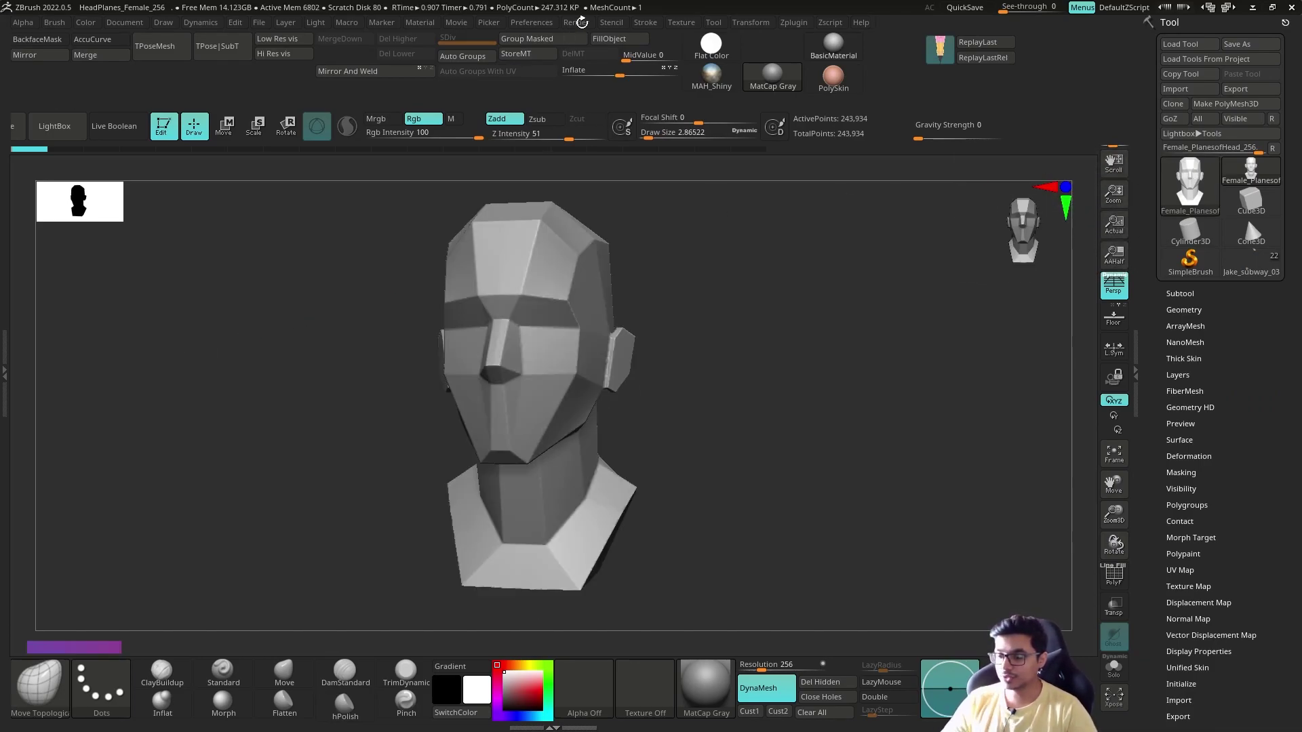
Render the head model.
left_click(575, 23)
left_click(610, 136)
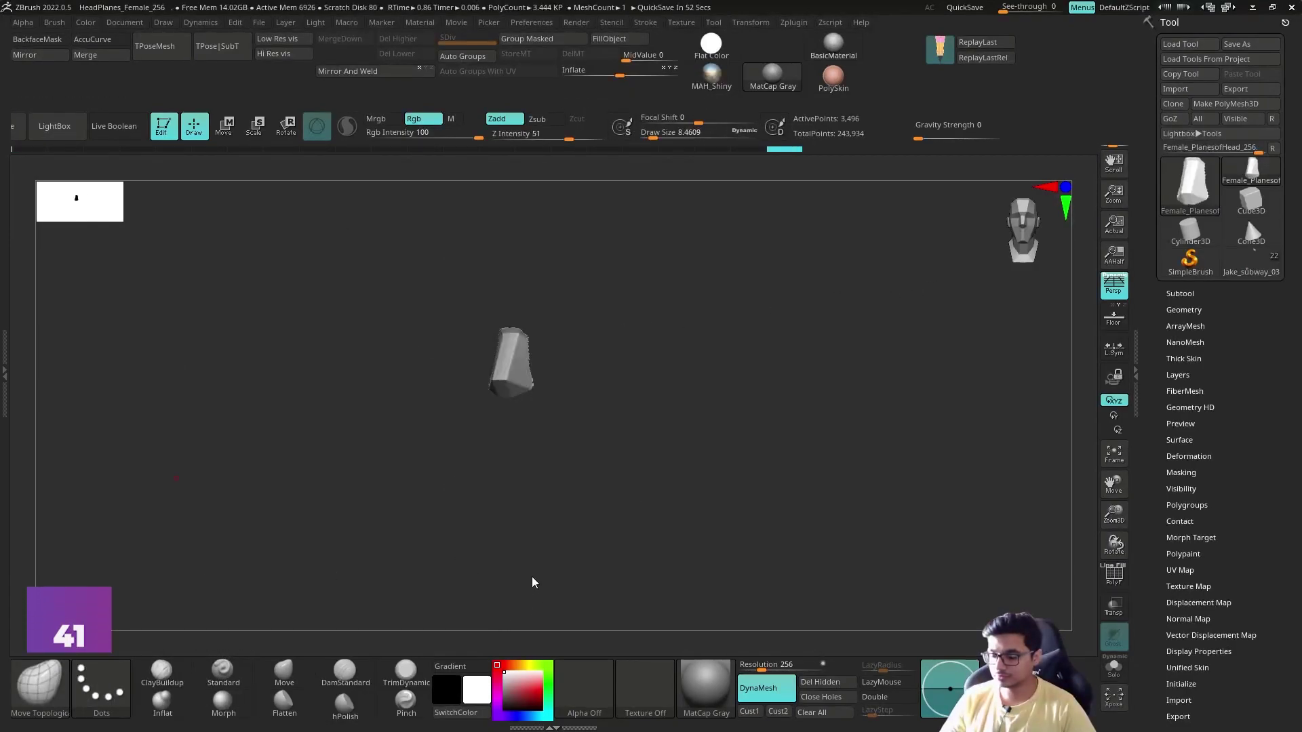
Grow the visible region around the isolated nose by a few rings, shrinking it slightly in between.
key("ctrl+shift+Up")
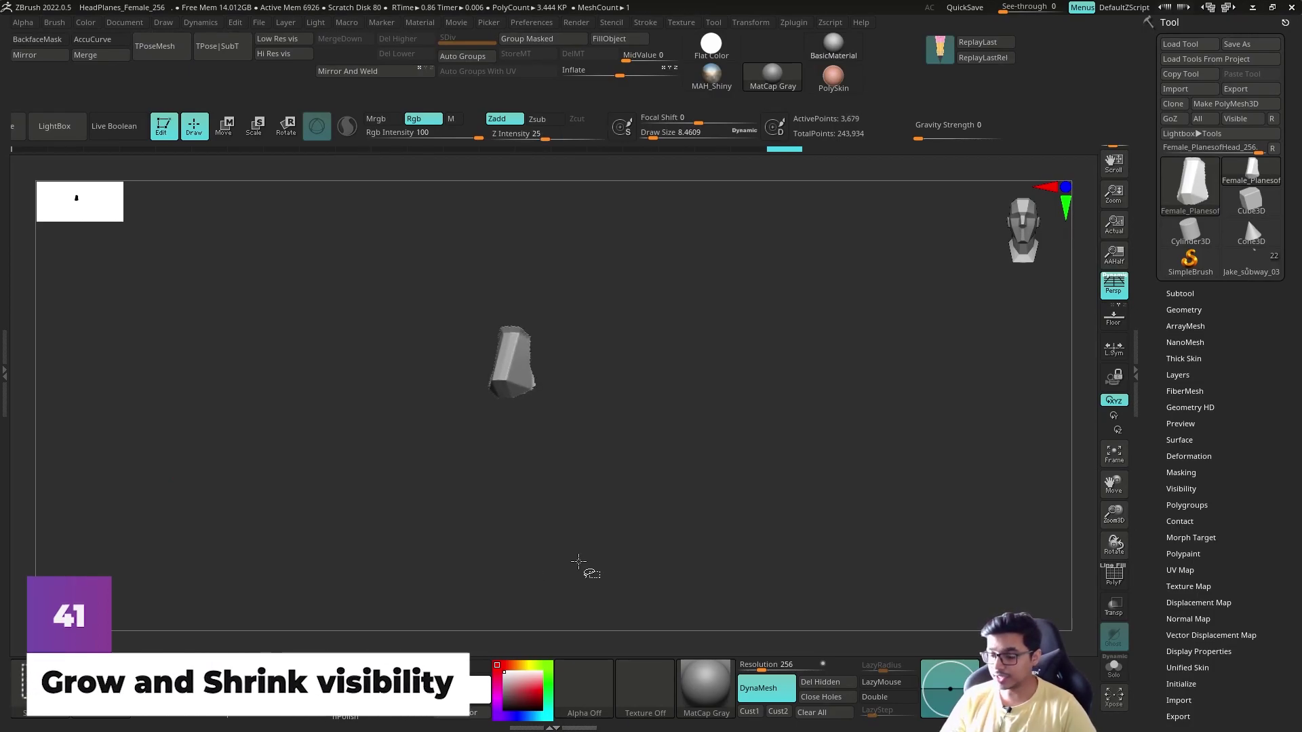
key("ctrl+shift+Up")
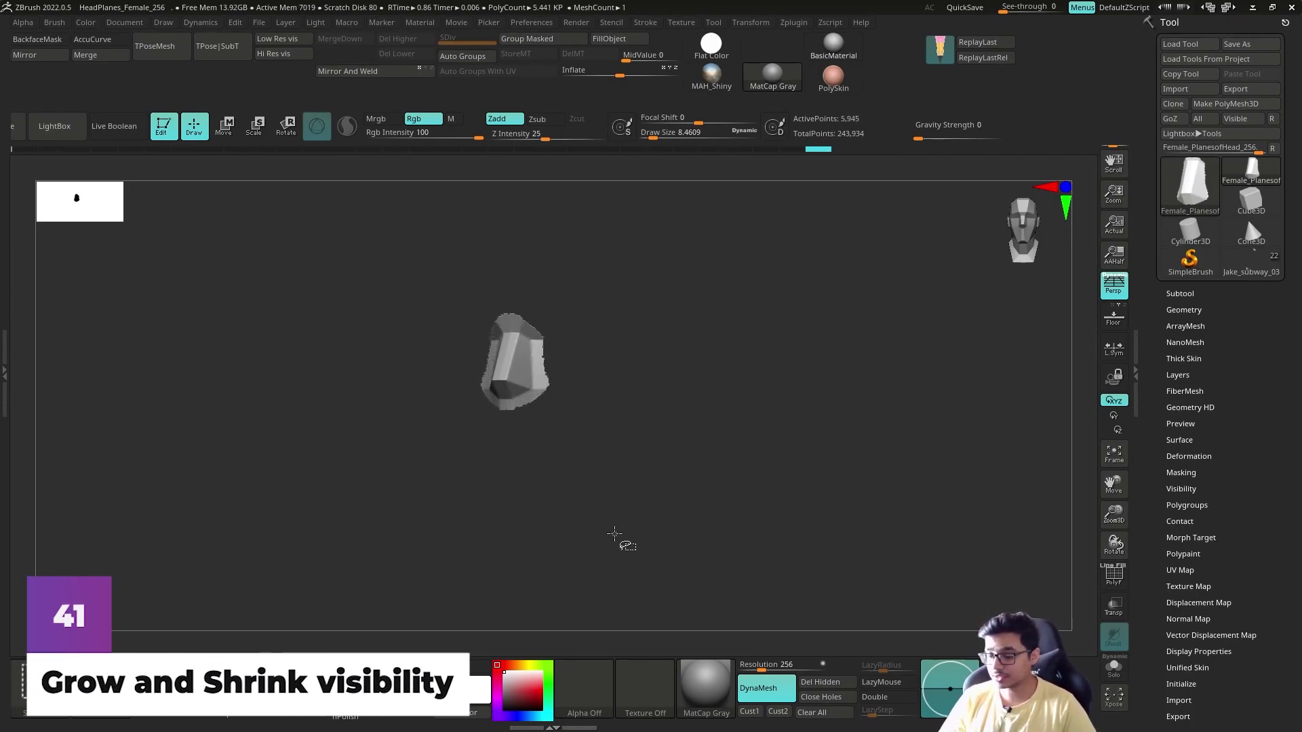
key("ctrl+shift+Down")
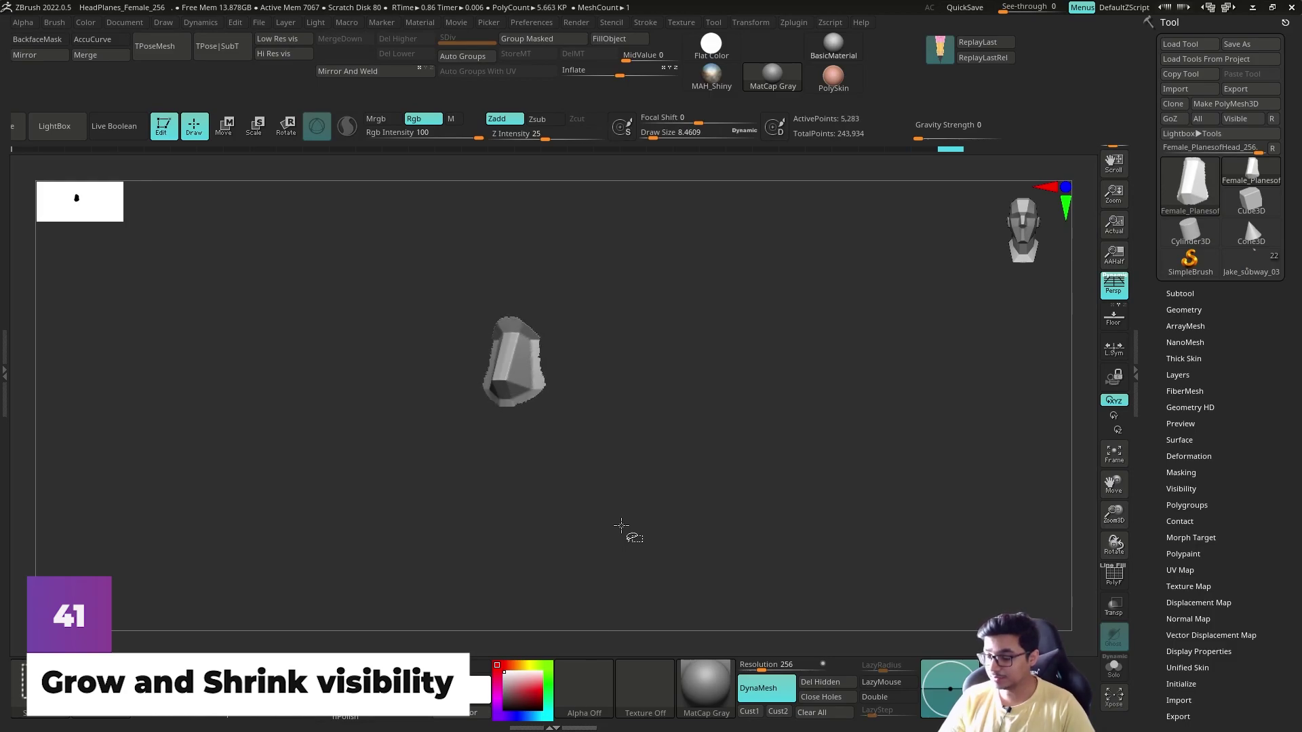
key("ctrl+shift+Up")
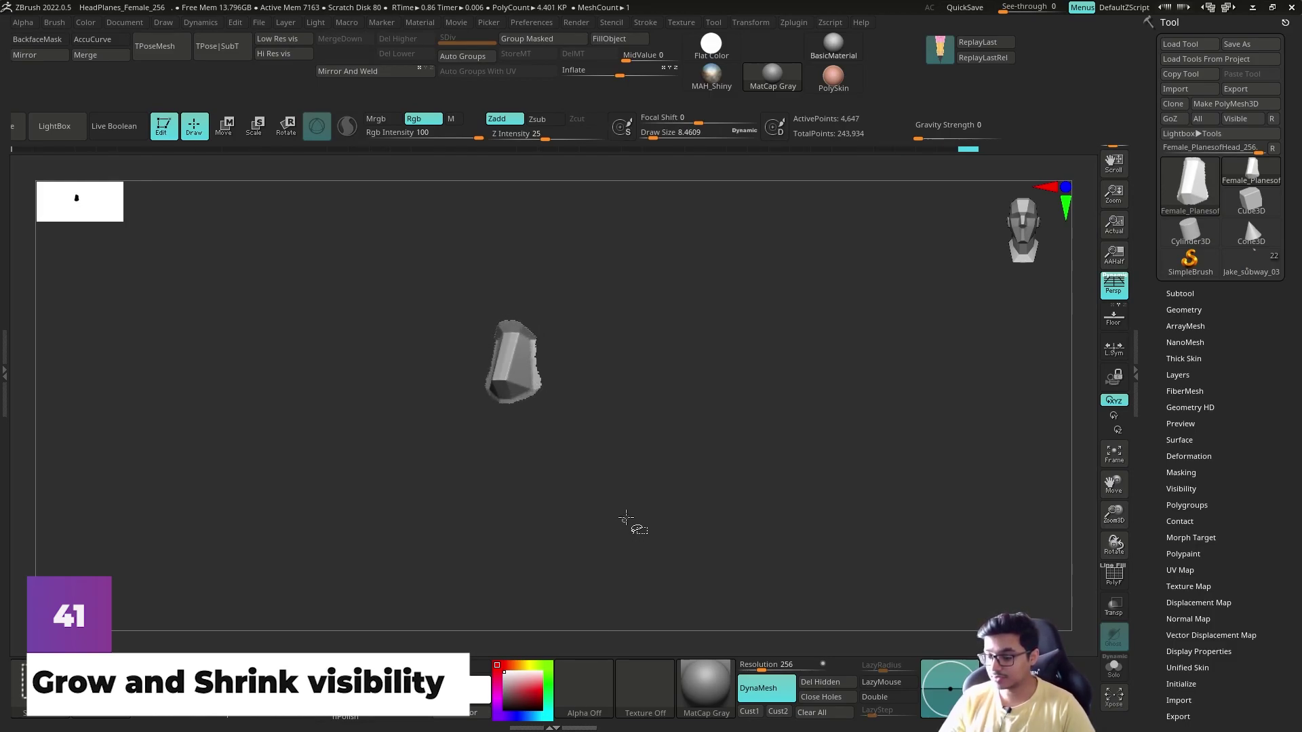
key("ctrl+shift+Up")
key("ctrl+shift+Up")
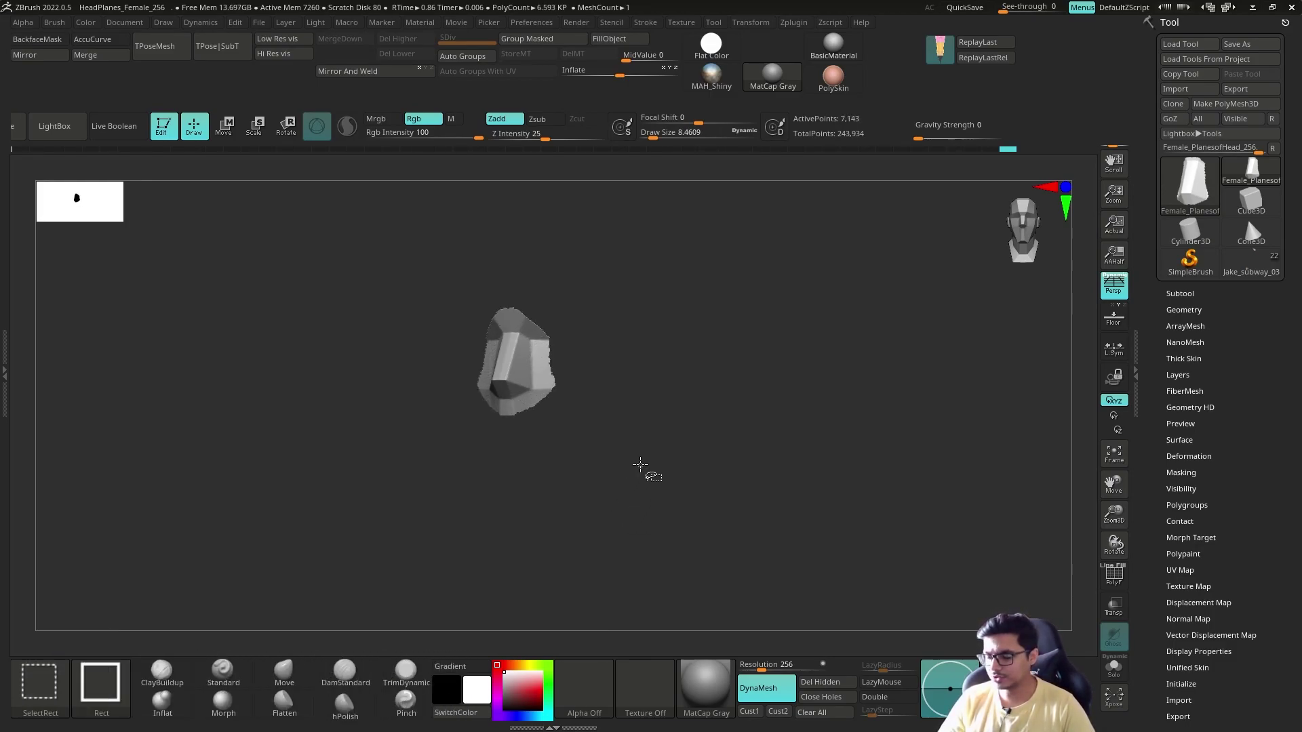
Grow the visible region repeatedly until it covers the face from the forehead to the chin.
key("ctrl+shift+Up")
key("ctrl+shift+Up")
key("ctrl+shift+Up")
key("ctrl+shift+Up")
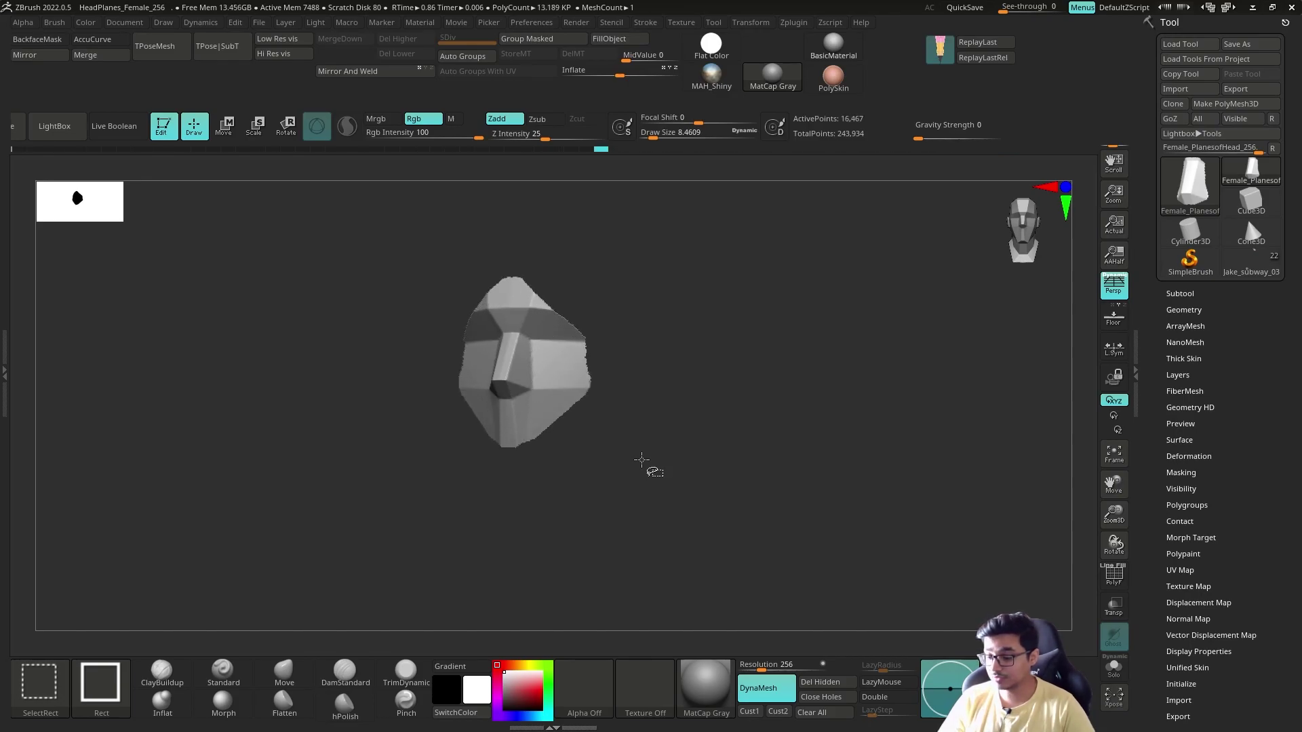
key("ctrl+shift+Up")
key("ctrl+shift+Up")
key("ctrl+shift+Up")
key("ctrl+shift+Up")
key("ctrl+shift+Up")
key("ctrl+shift+Up")
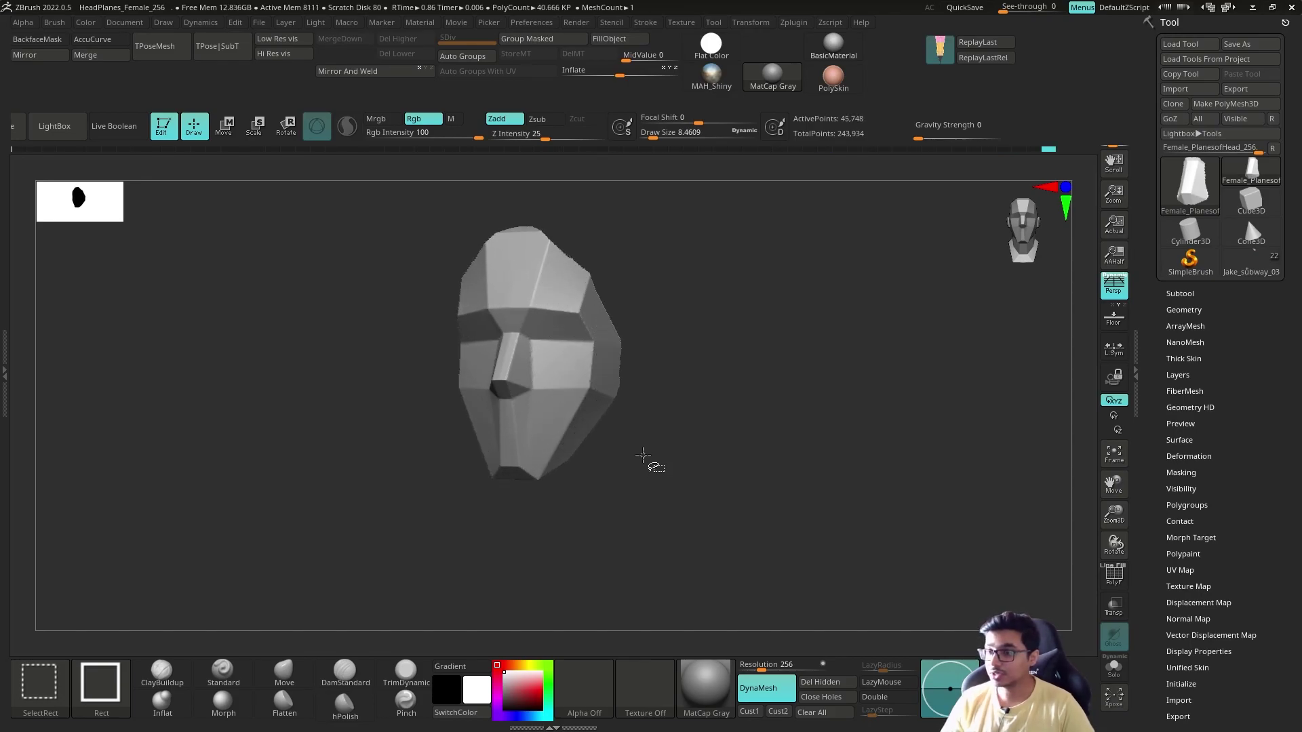
Shrink the visible region repeatedly until only the central face around the brows, nose and mouth is shown.
key("ctrl+shift+Down")
key("ctrl+shift+Down")
key("ctrl+shift+Down")
key("ctrl+shift+Down")
key("ctrl+shift+Down")
key("ctrl+shift+Down")
key("ctrl+shift+Down")
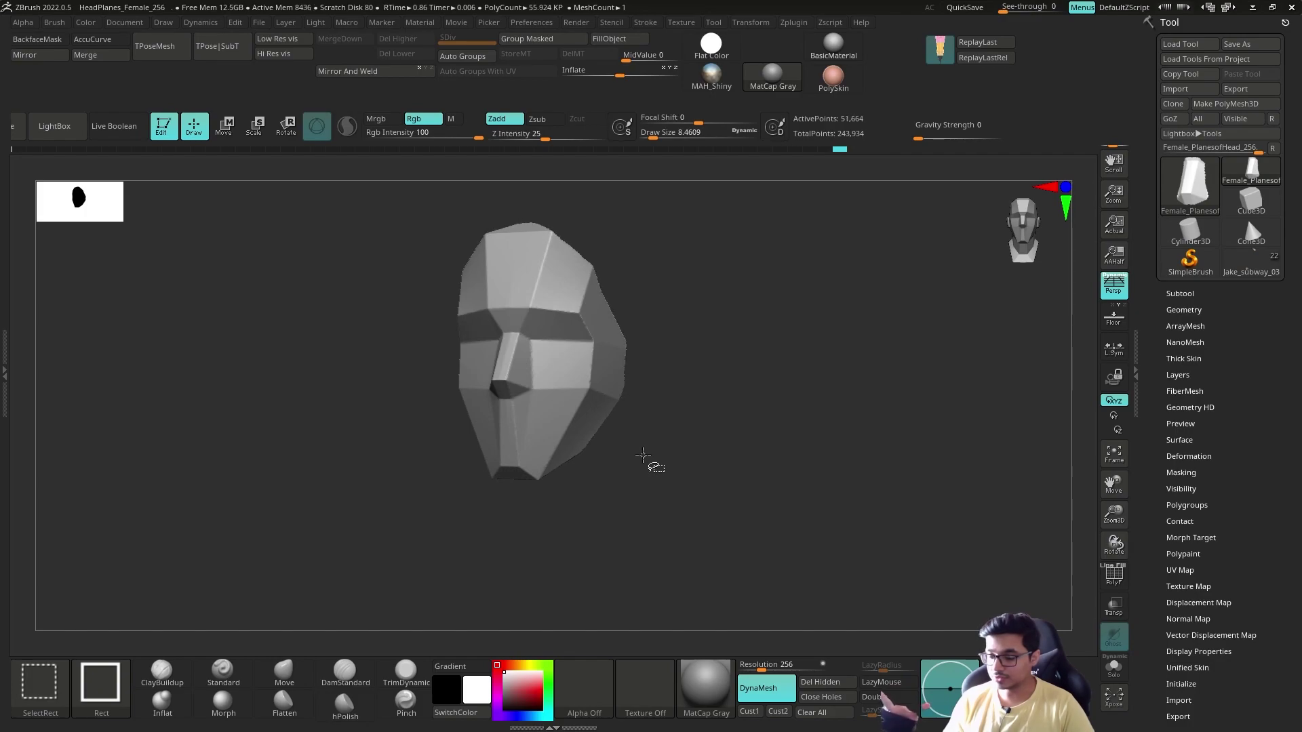
key("ctrl+shift+Down")
key("ctrl+shift+Down")
key("ctrl+shift+Down")
key("ctrl+shift+Down")
key("ctrl+shift+Down")
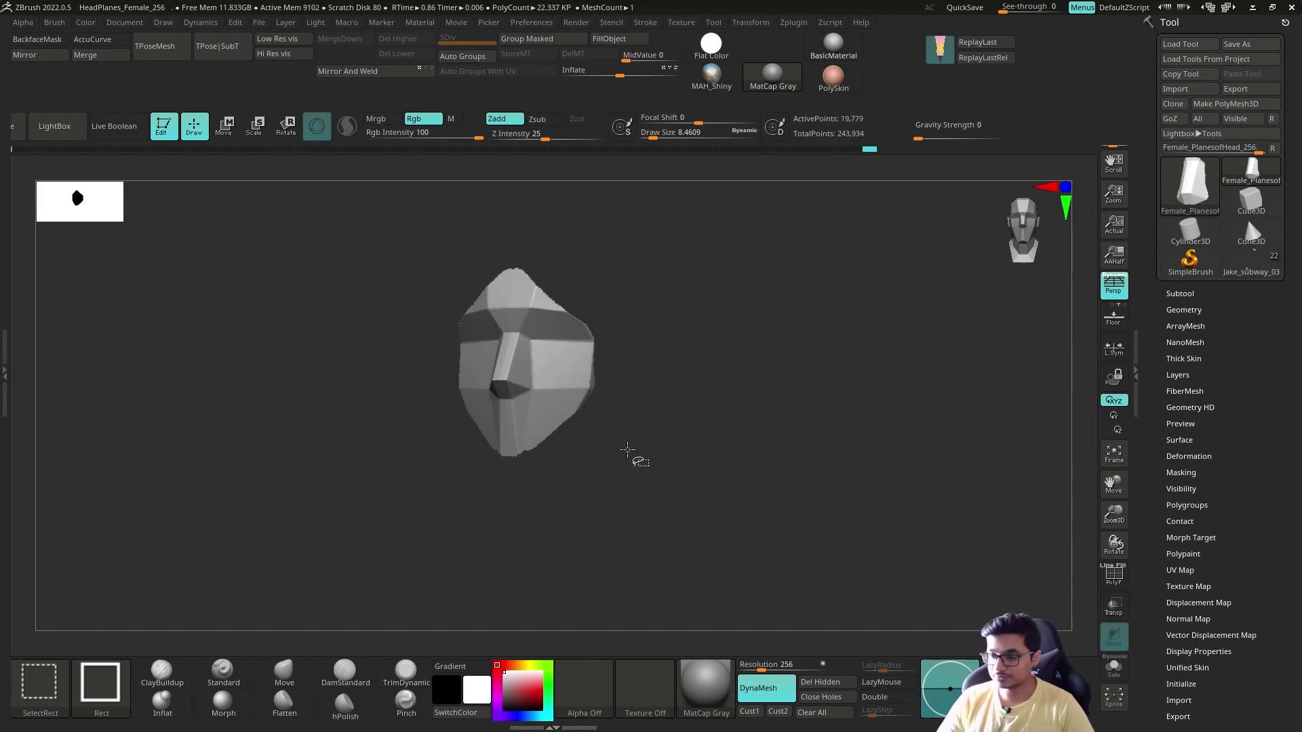
Grow the visible central face by a few rings and shrink it back again.
key("ctrl+shift+Up")
key("ctrl+shift+Up")
key("ctrl+shift+Up")
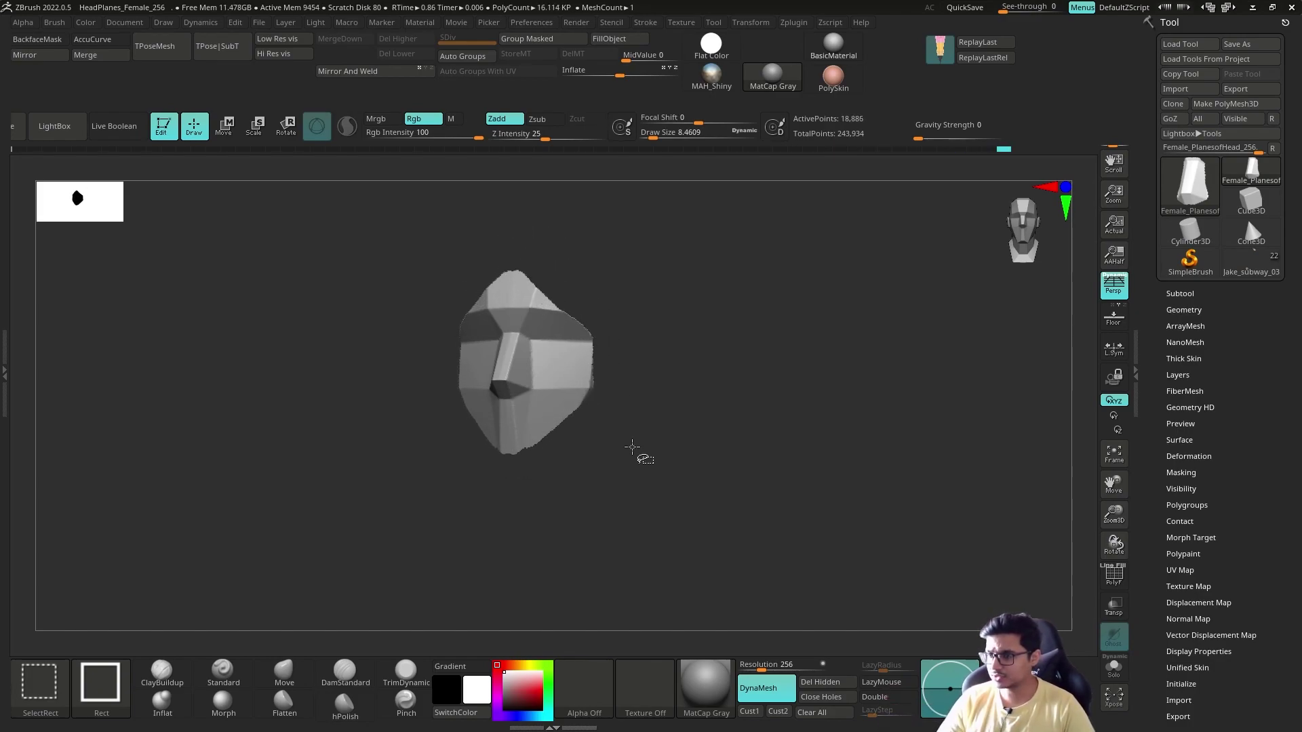
key("ctrl+shift+Down")
key("ctrl+shift+Down")
key("ctrl+shift+Down")
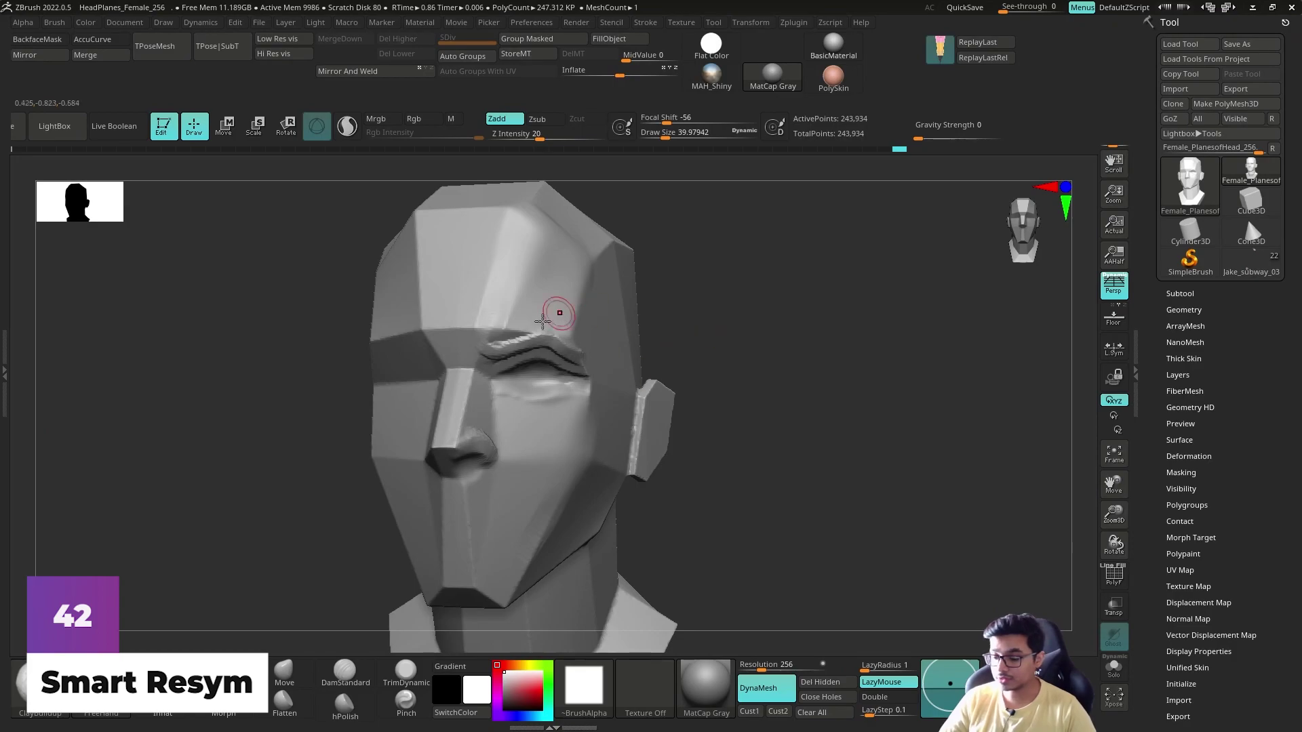
Apply the Smart ReSym deformation to the head to mirror the sculpted eye and nose details, and inspect the other side.
mouse_move(712, 326)
left_mouse_down()
mouse_move(735, 349)
mouse_move(721, 325)
left_mouse_up()
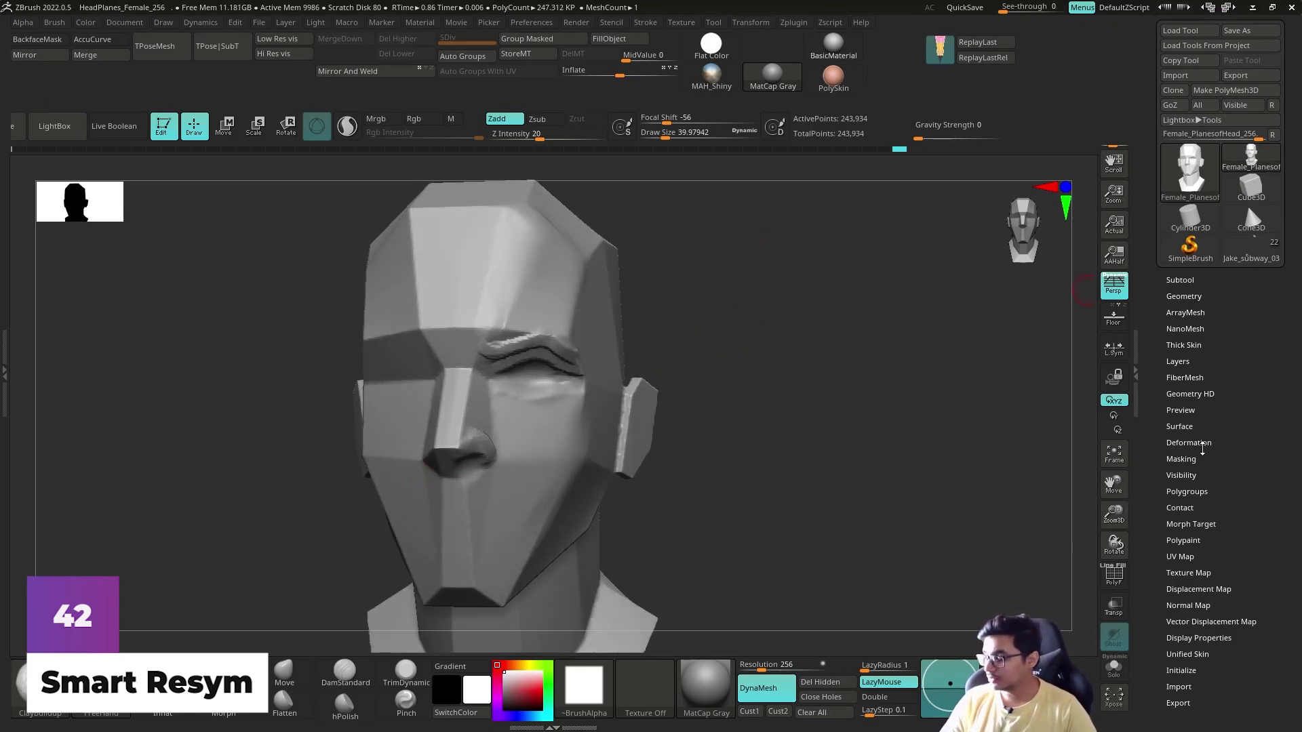
left_click(1207, 446)
left_click(1229, 328)
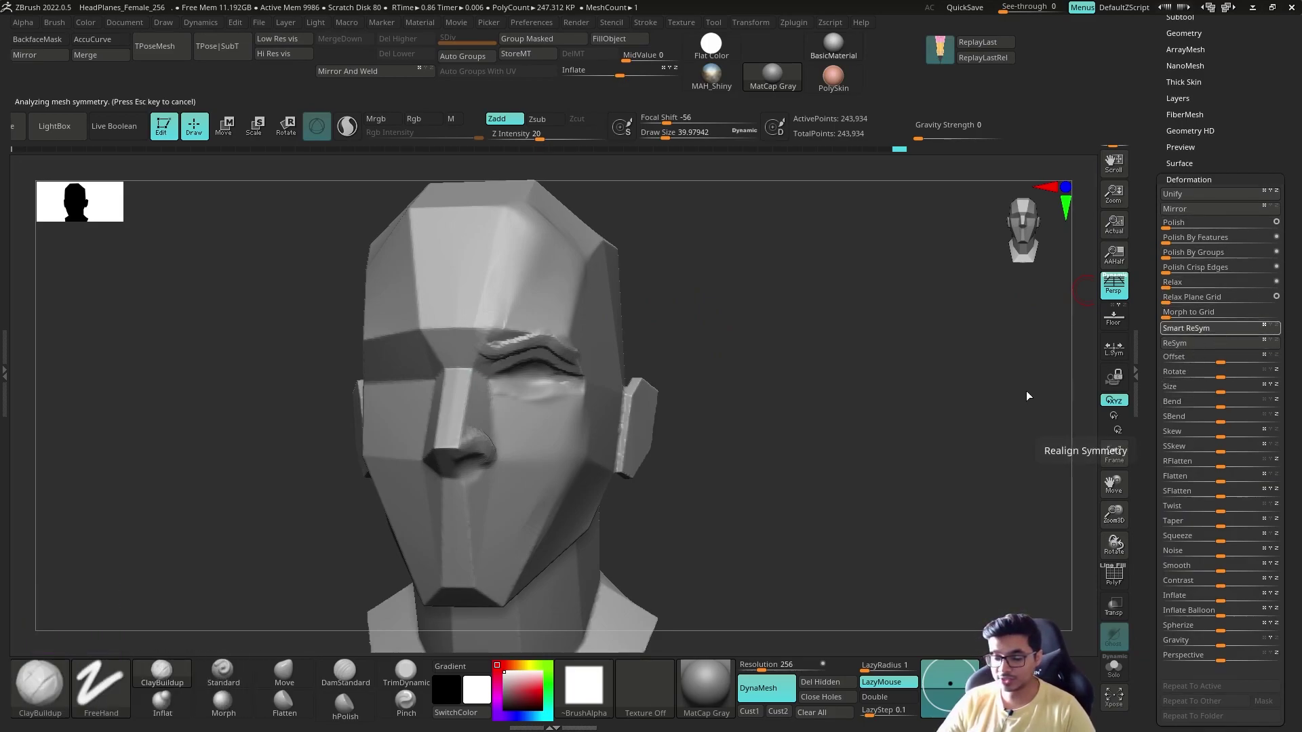
left_click_drag(804, 373, 848, 370)
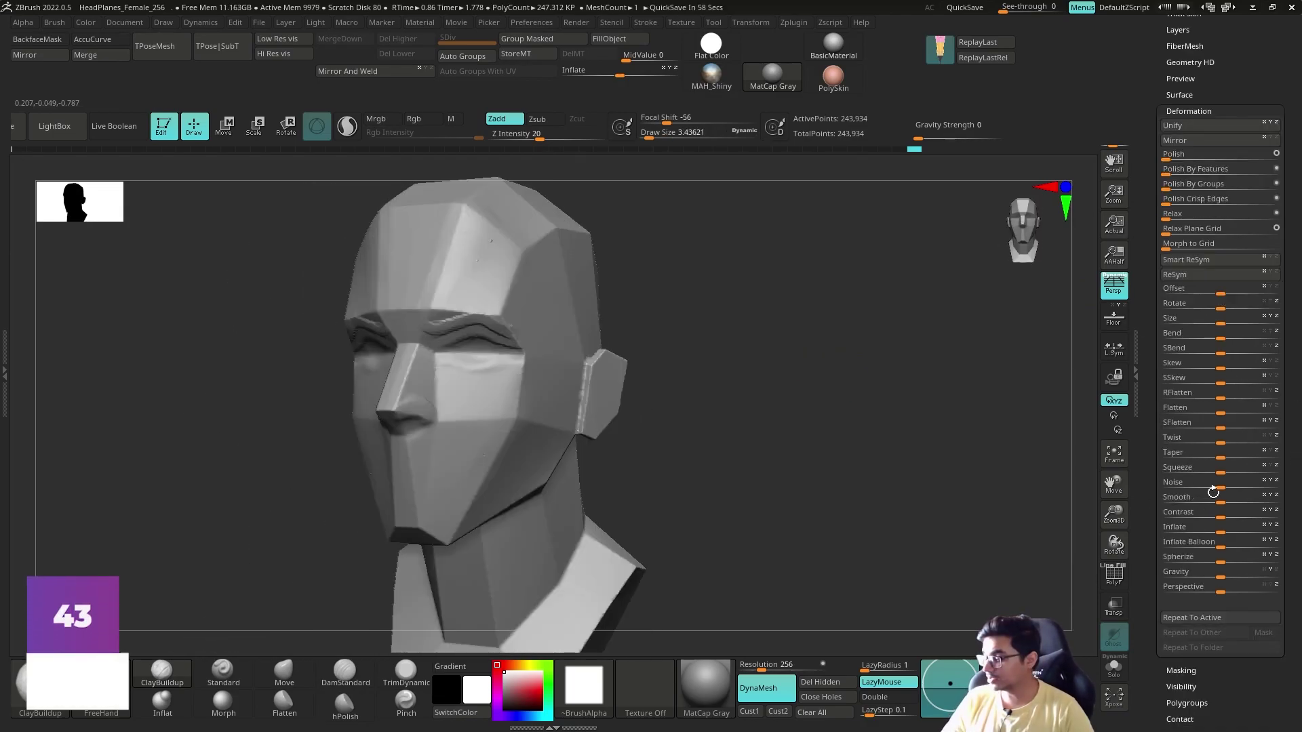
Try the Smooth and Inflate deformations on the head.
left_click_drag(1219, 502, 1266, 506)
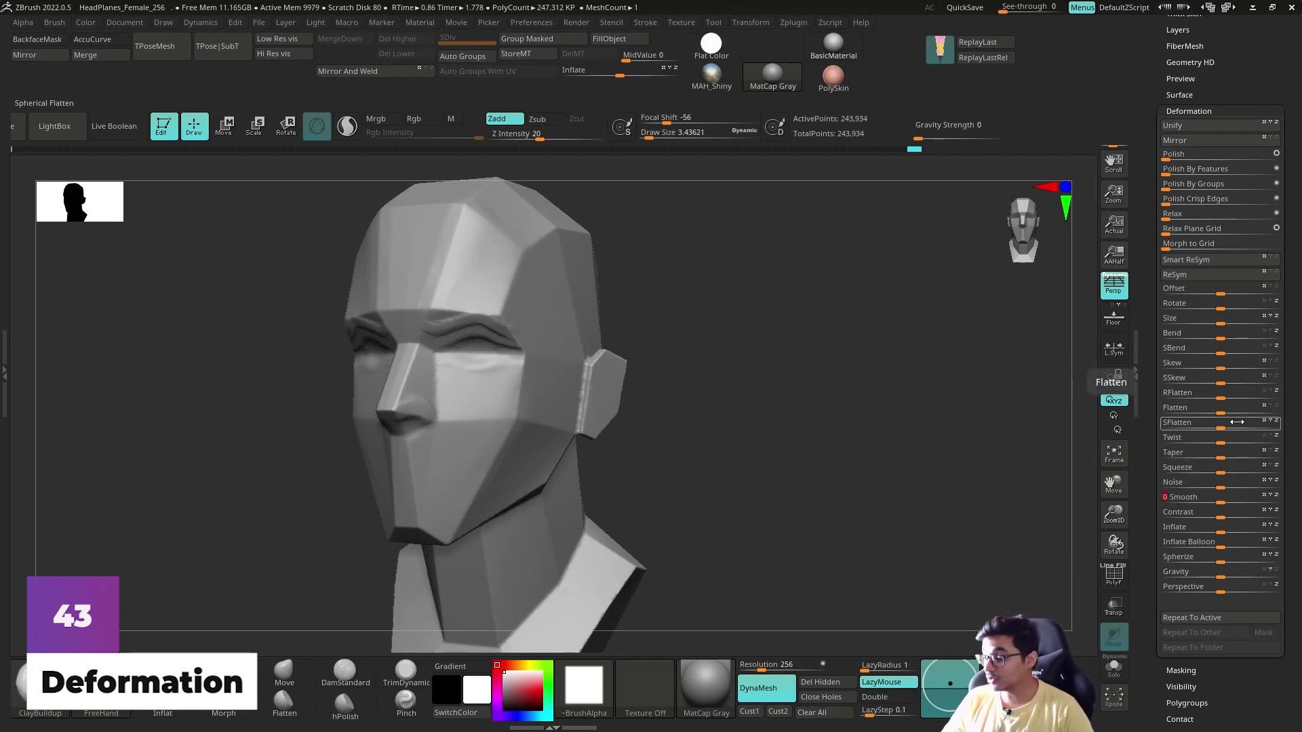
mouse_move(1220, 528)
left_mouse_down()
mouse_move(1272, 530)
mouse_move(1220, 528)
left_mouse_up()
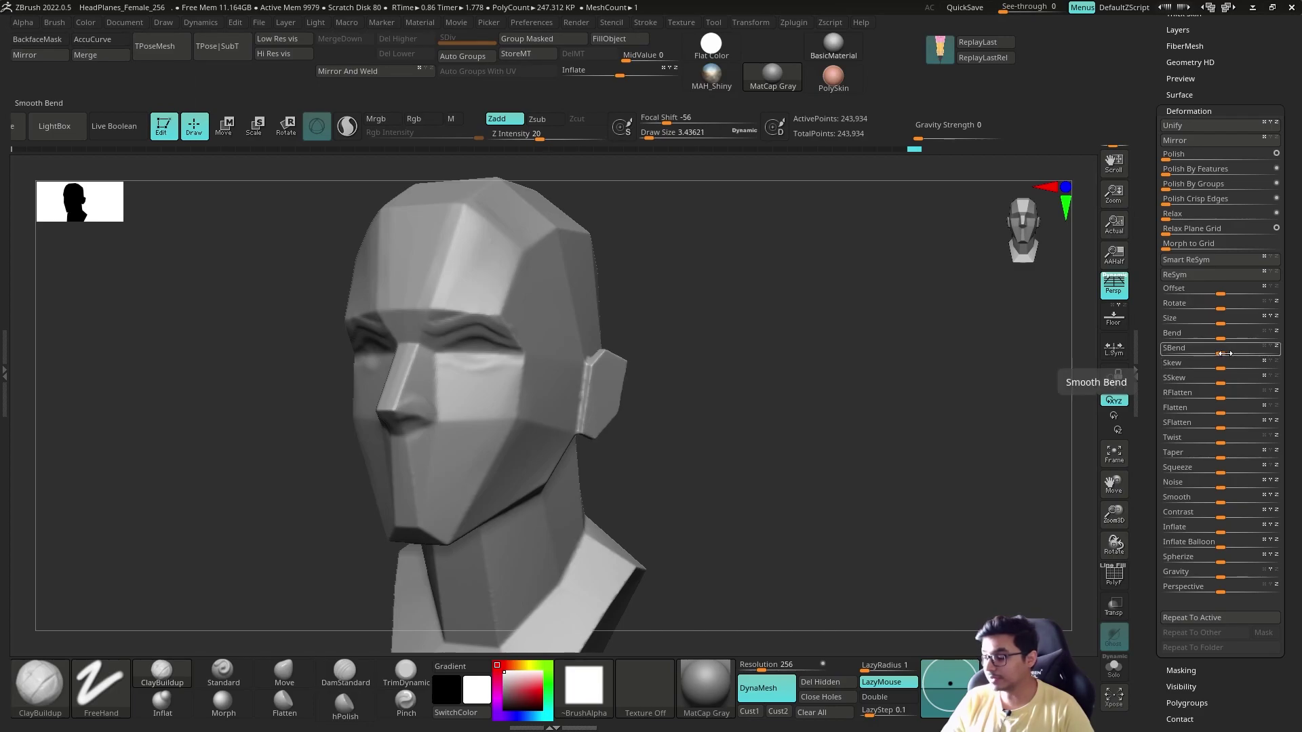
Try the SBend deformation on the head, undo it and try it again along the Y axis.
left_click_drag(1212, 355, 1265, 348)
key("ctrl+z")
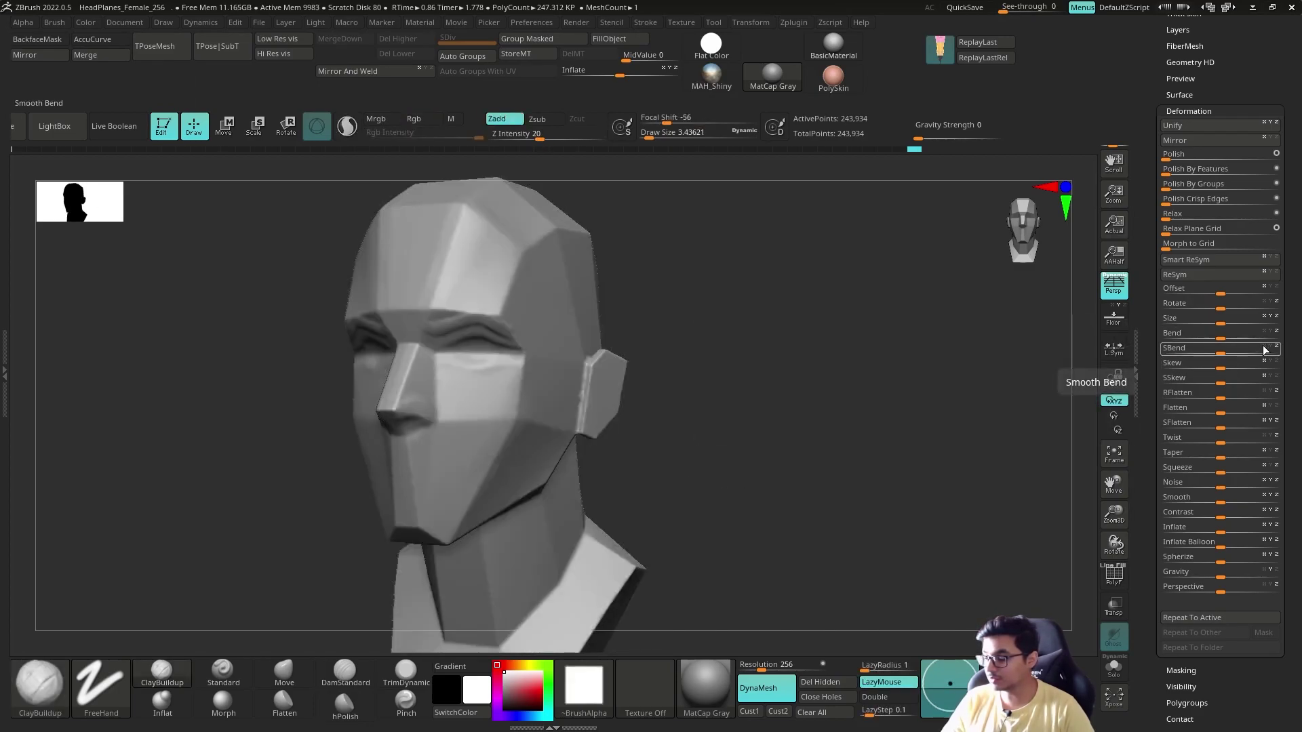
mouse_move(1218, 354)
left_mouse_down()
mouse_move(1261, 352)
mouse_move(1220, 350)
left_mouse_up()
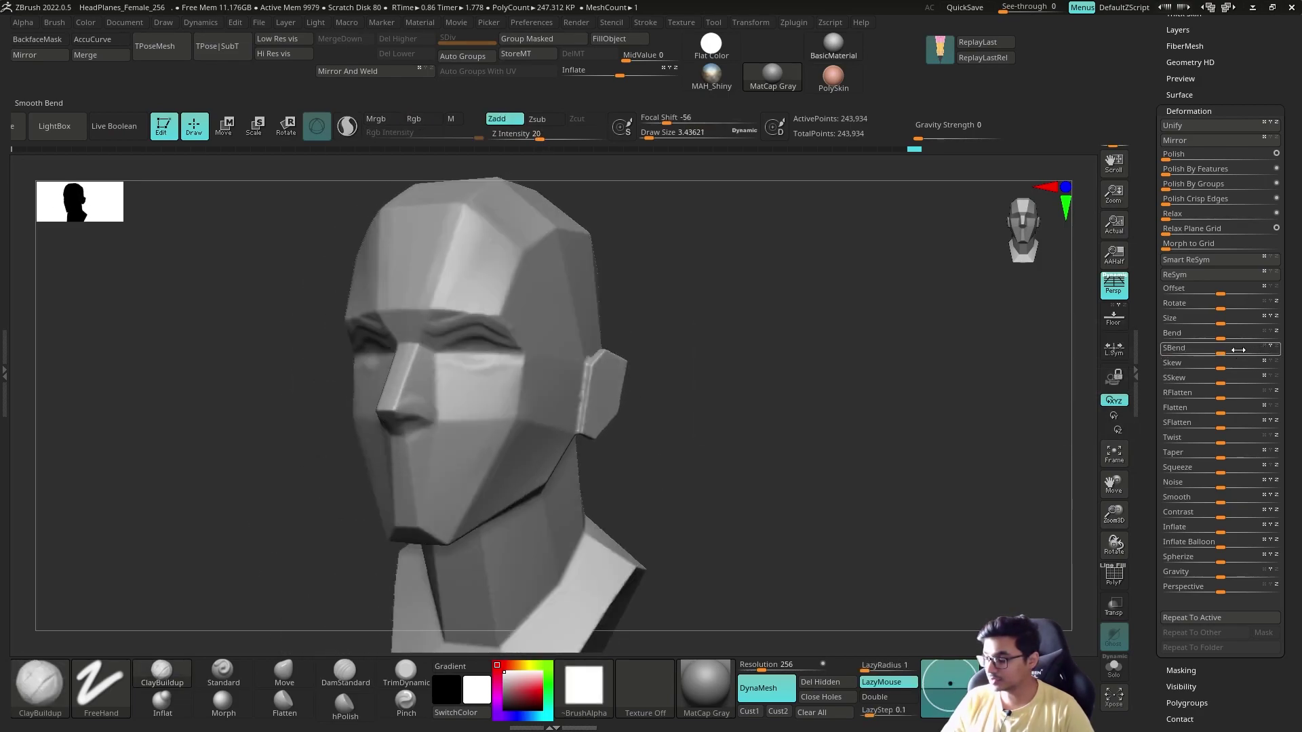
mouse_move(1224, 352)
left_mouse_down()
mouse_move(1240, 352)
mouse_move(1220, 352)
left_mouse_up()
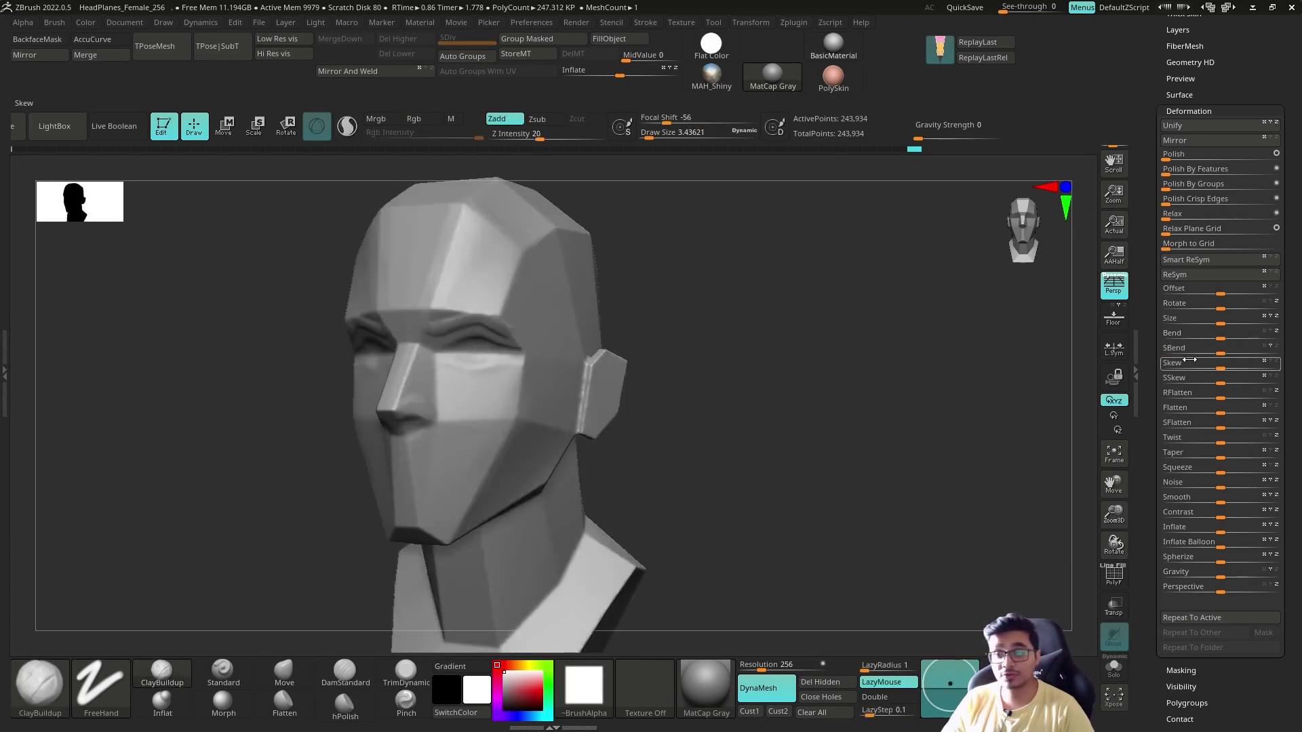
Try the Flatten deformation on the head, undo it after checking the side and adjust Flatten again.
mouse_move(1222, 413)
left_mouse_down()
mouse_move(1240, 413)
mouse_move(1227, 413)
left_mouse_up()
left_click_drag(662, 372, 794, 378)
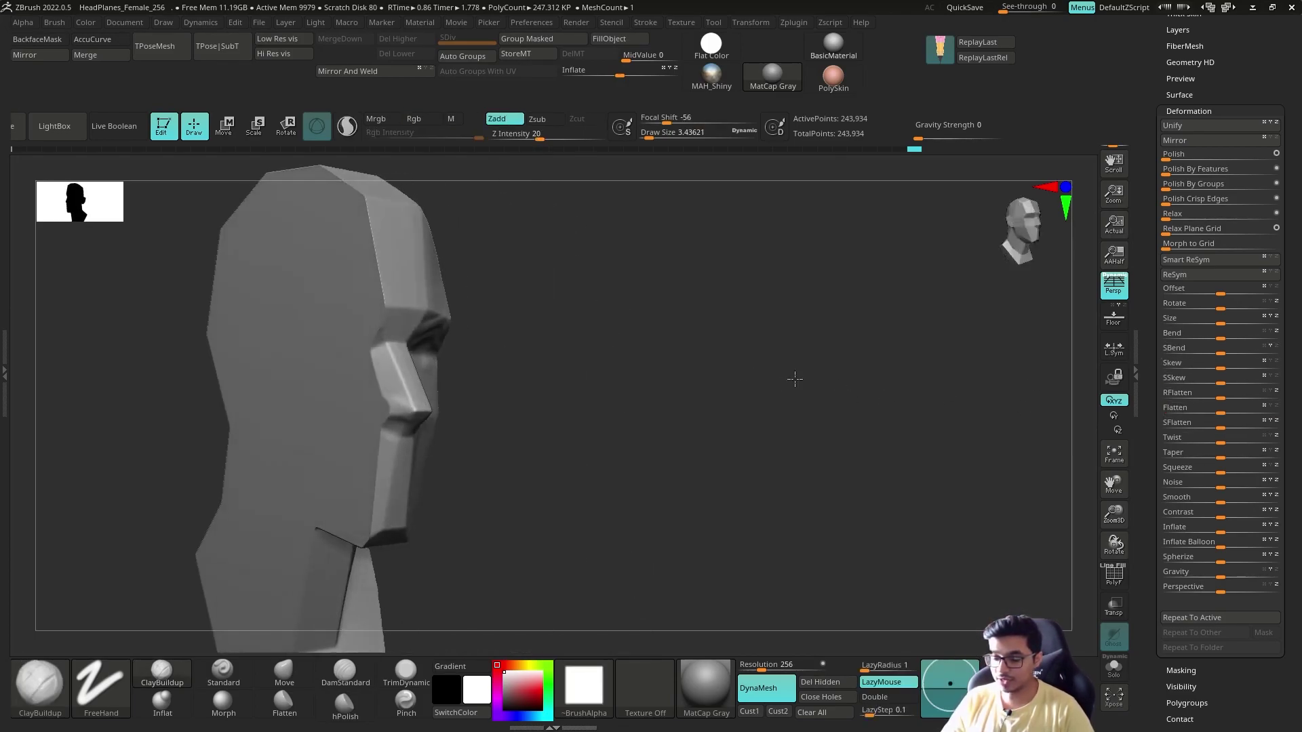
key("ctrl+z")
left_click_drag(1248, 412, 1262, 412)
mouse_move(746, 371)
left_mouse_down()
mouse_move(735, 392)
mouse_move(729, 376)
left_mouse_up()
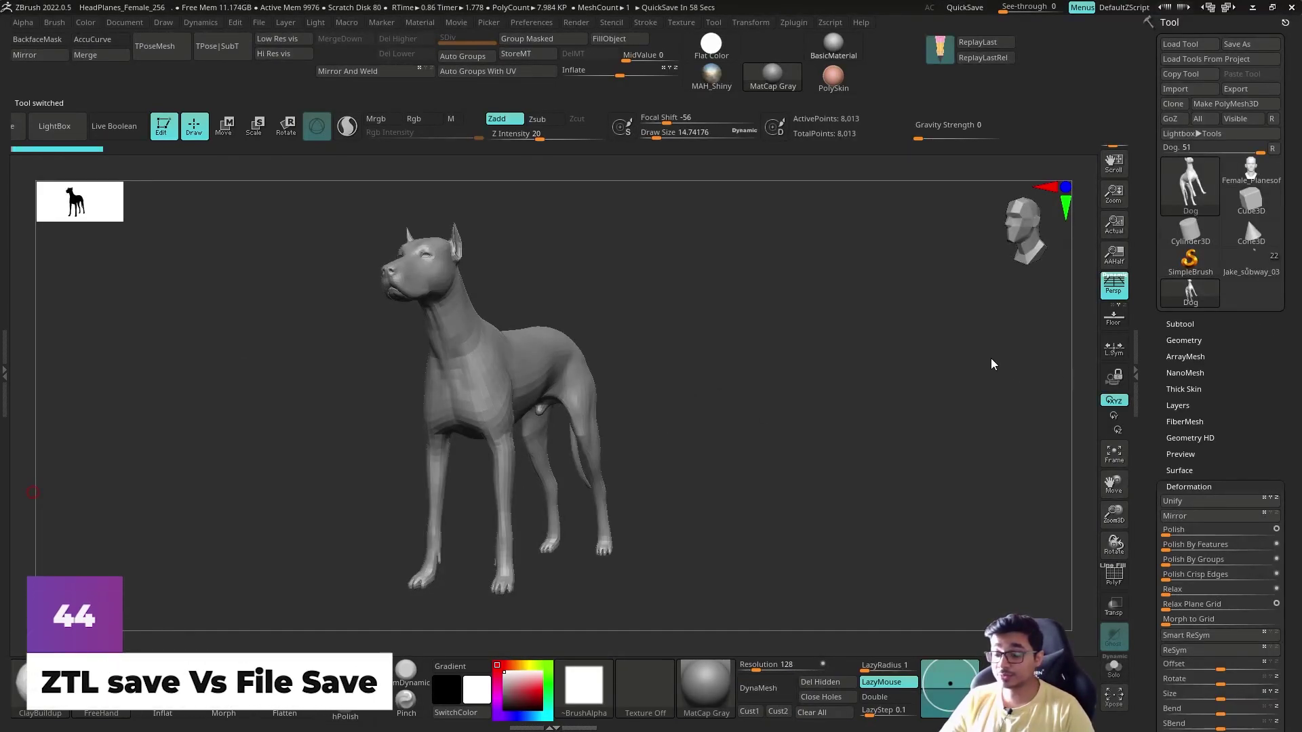
Orbit the dog and examine the project's Save As option alongside the loaded tools.
left_click_drag(991, 365, 1058, 292)
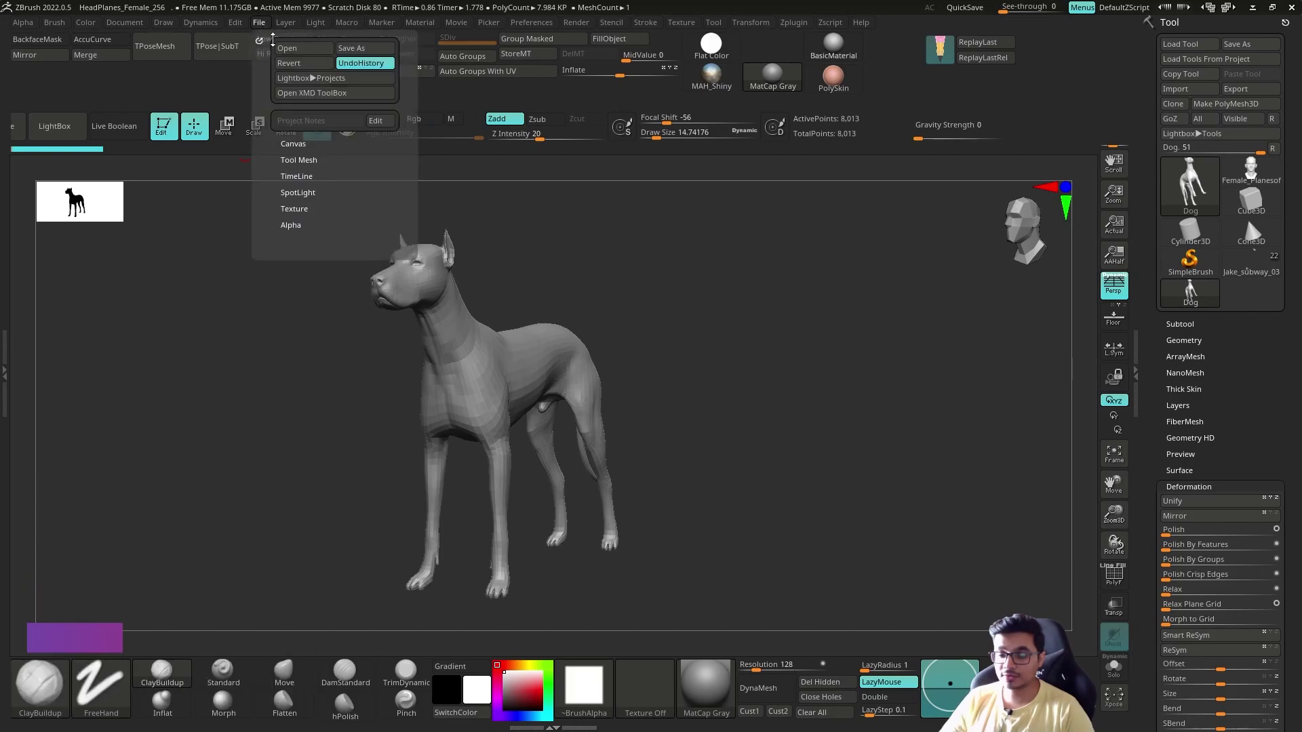
left_click(183, 22)
mouse_move(258, 22)
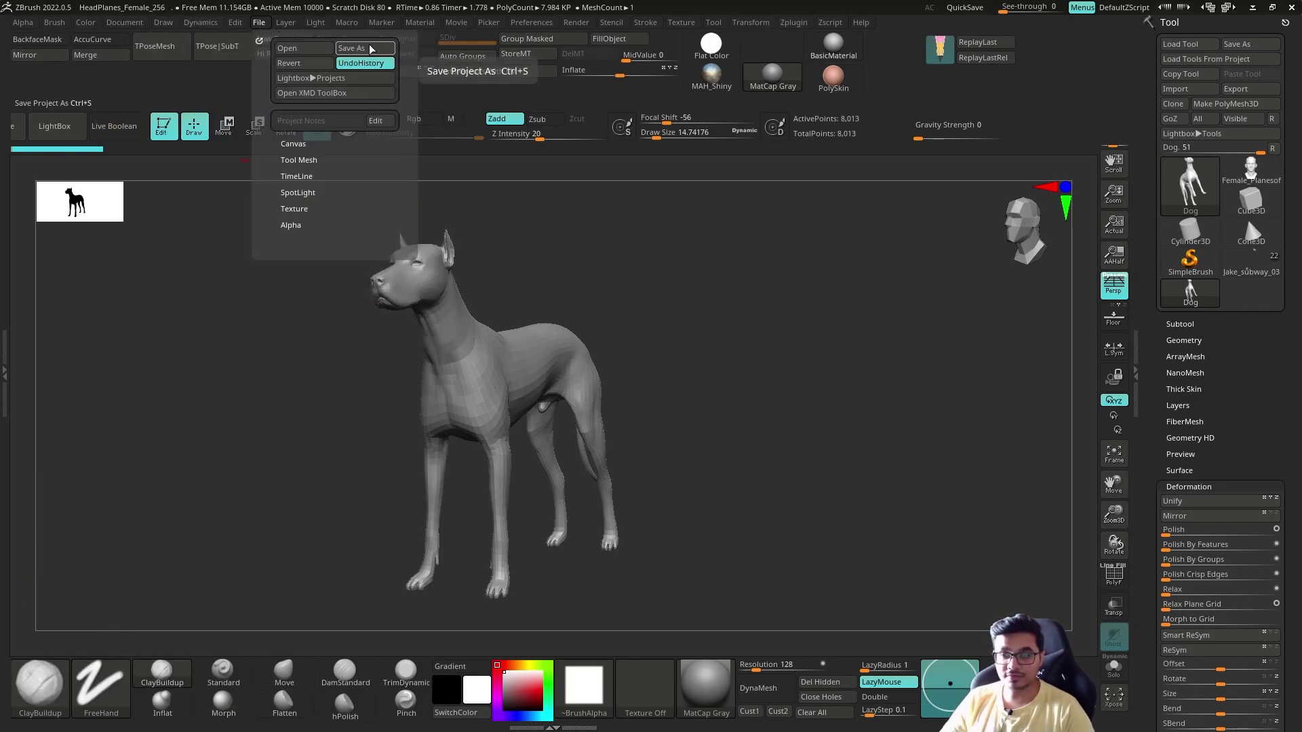
left_click_drag(726, 354, 455, 197)
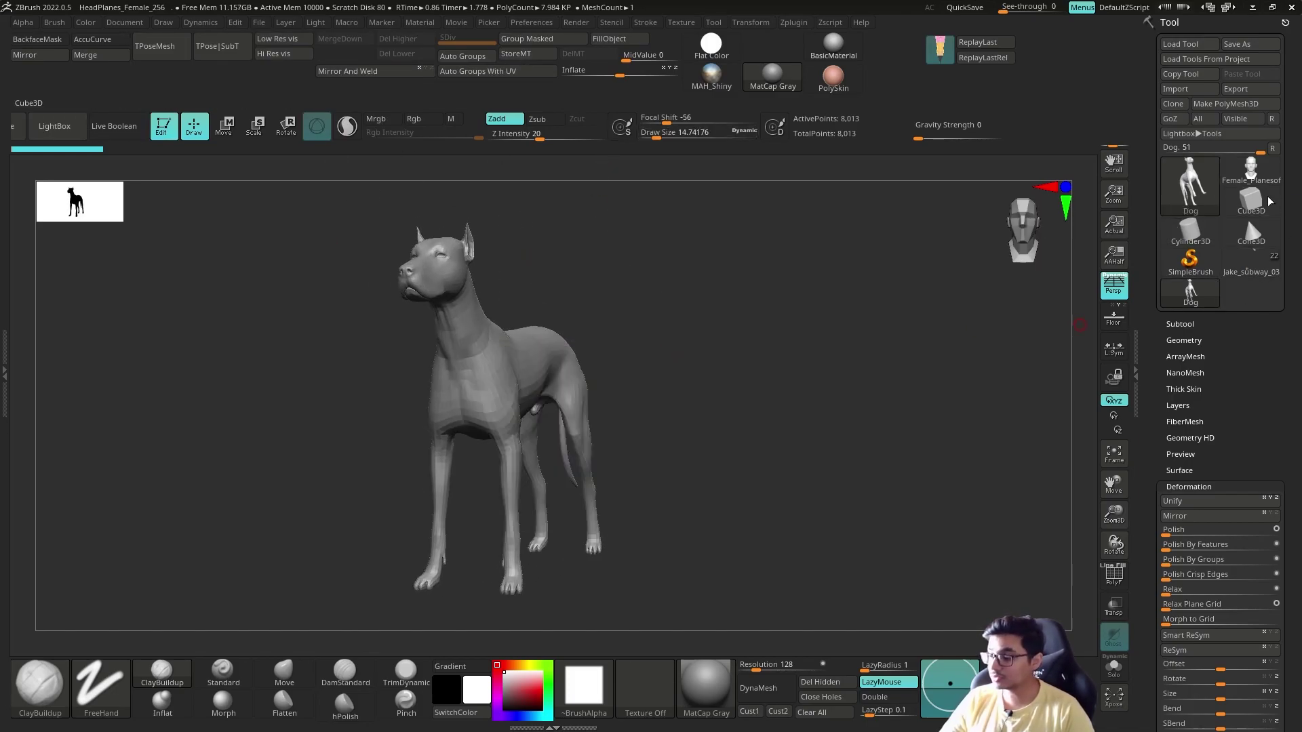
mouse_move(1197, 204)
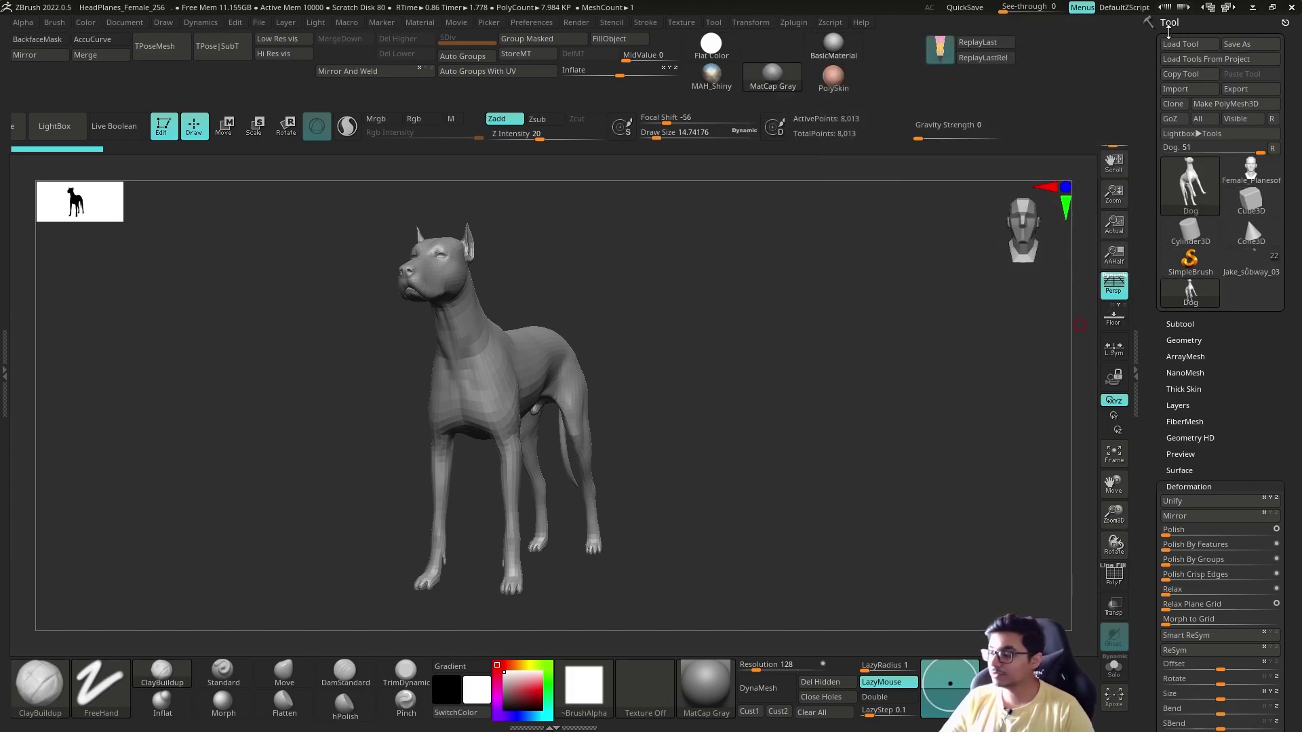
left_click(1208, 202)
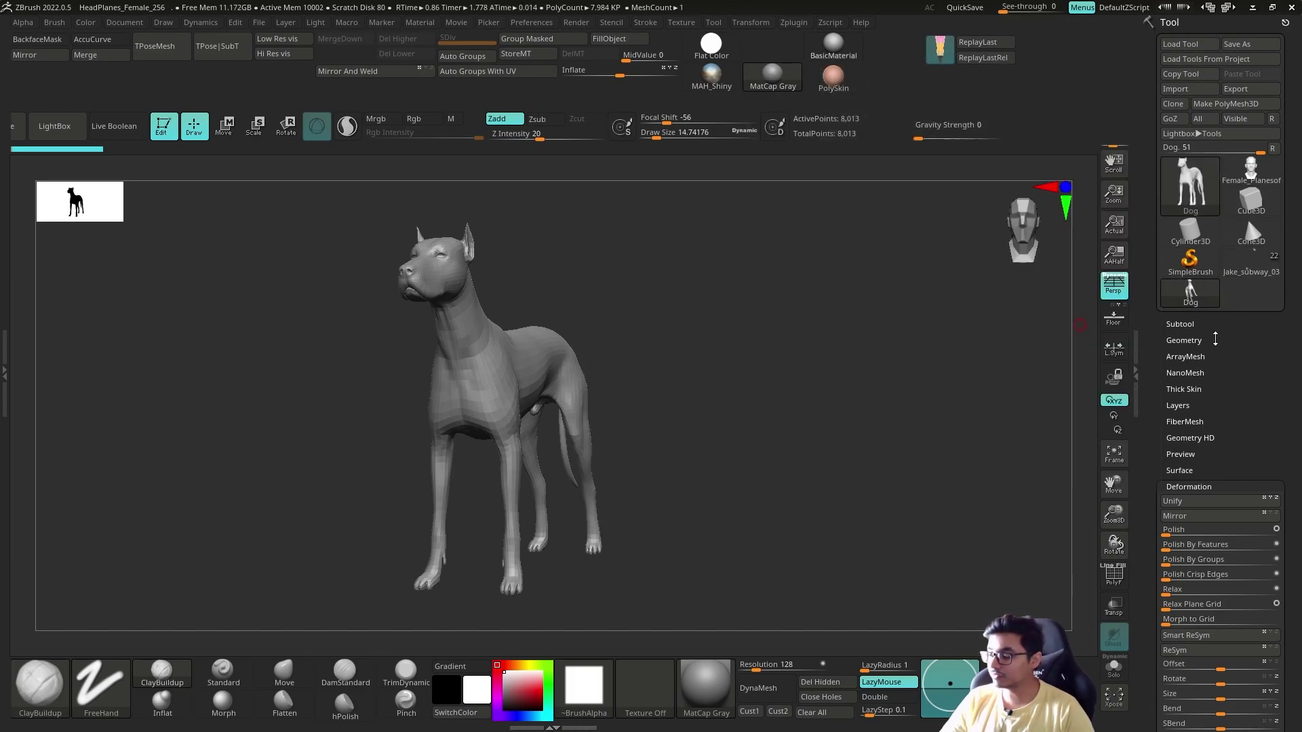
Append the planes-of-the-head model to the dog as a subtool and scale it down uniformly to a small size.
left_click(1180, 324)
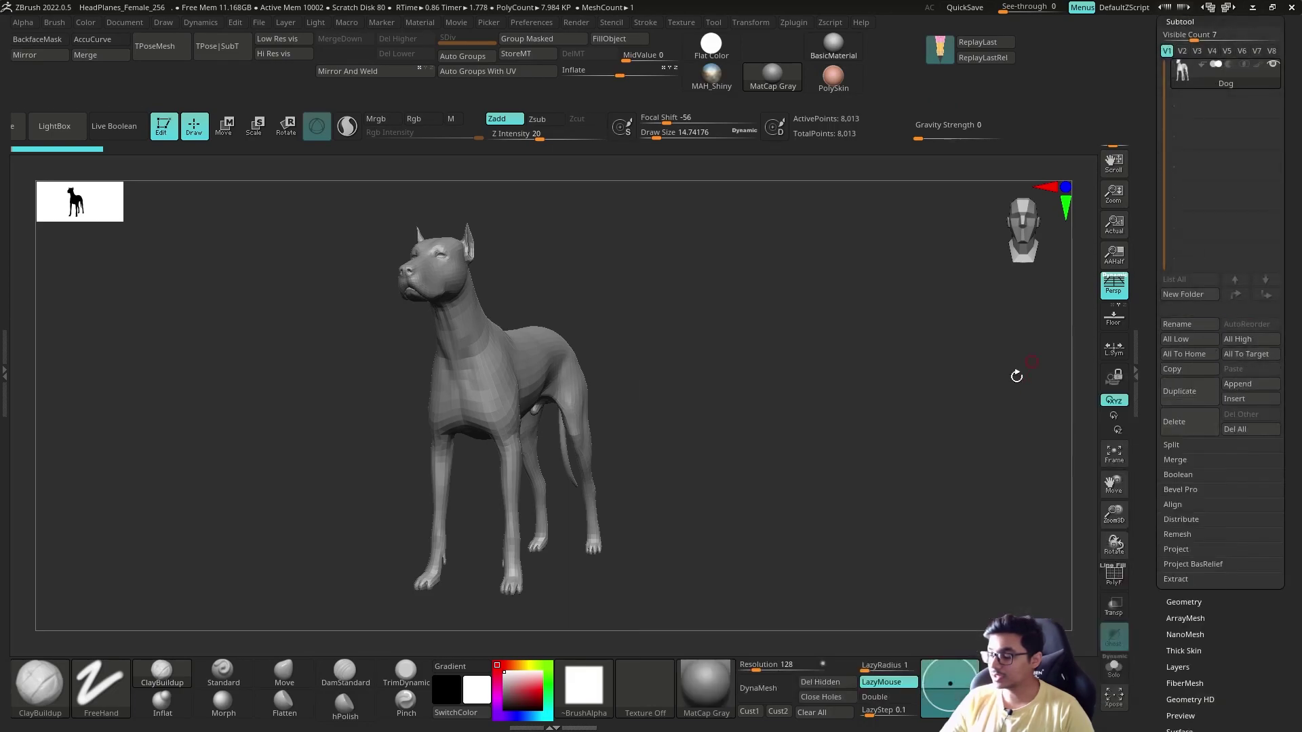
left_click(1253, 385)
left_click(865, 396)
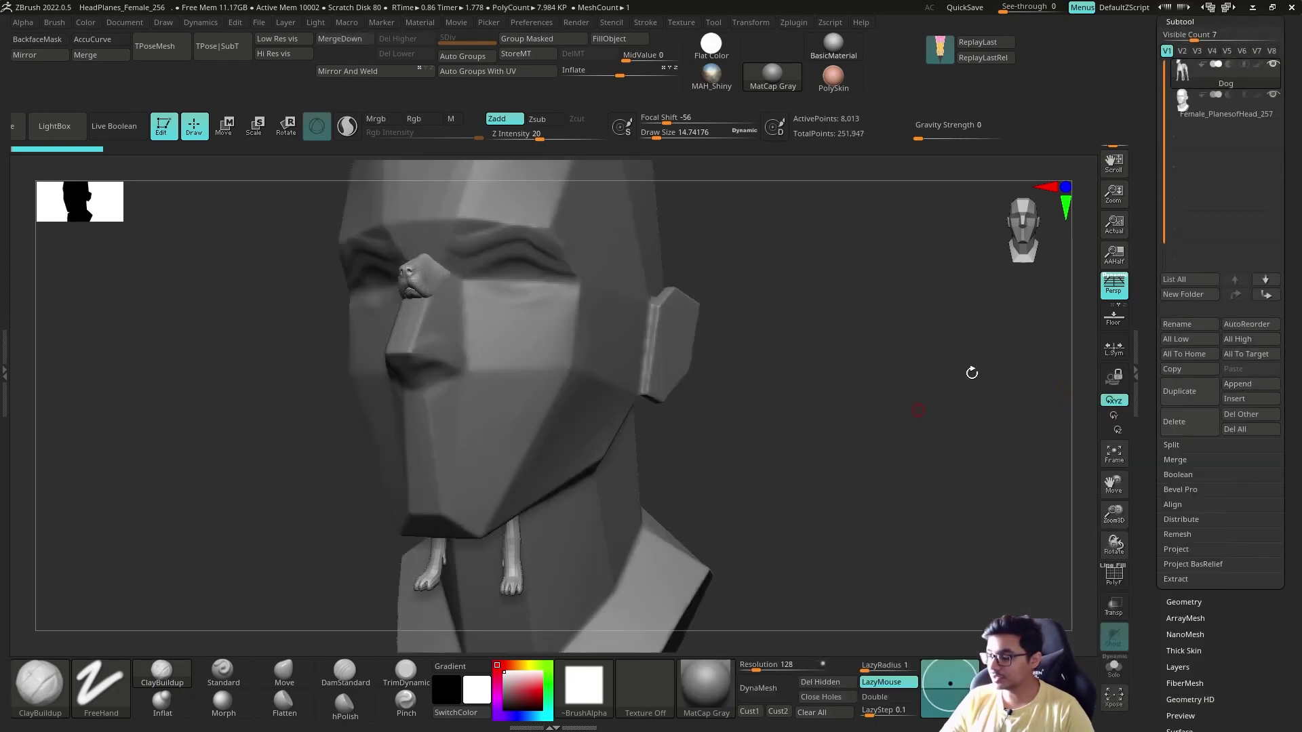
left_click(591, 329, "alt")
key("r")
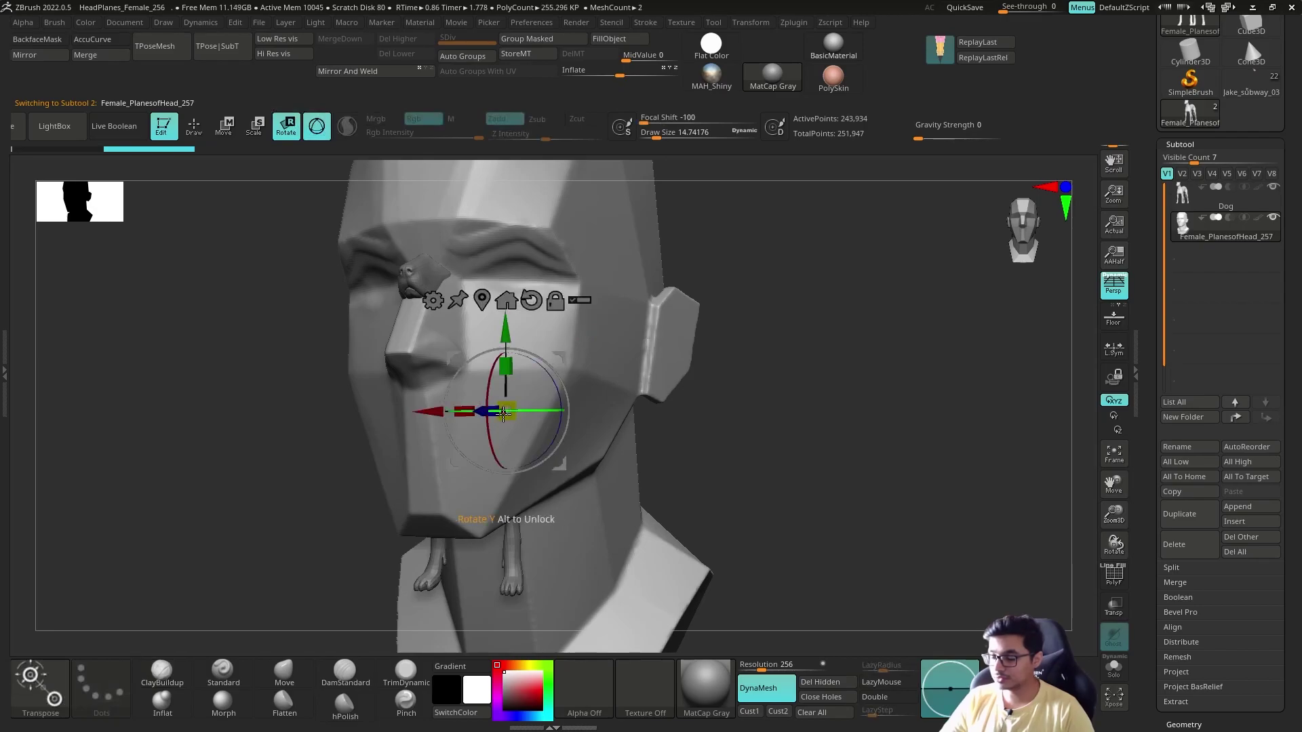
left_click_drag(506, 412, 257, 381)
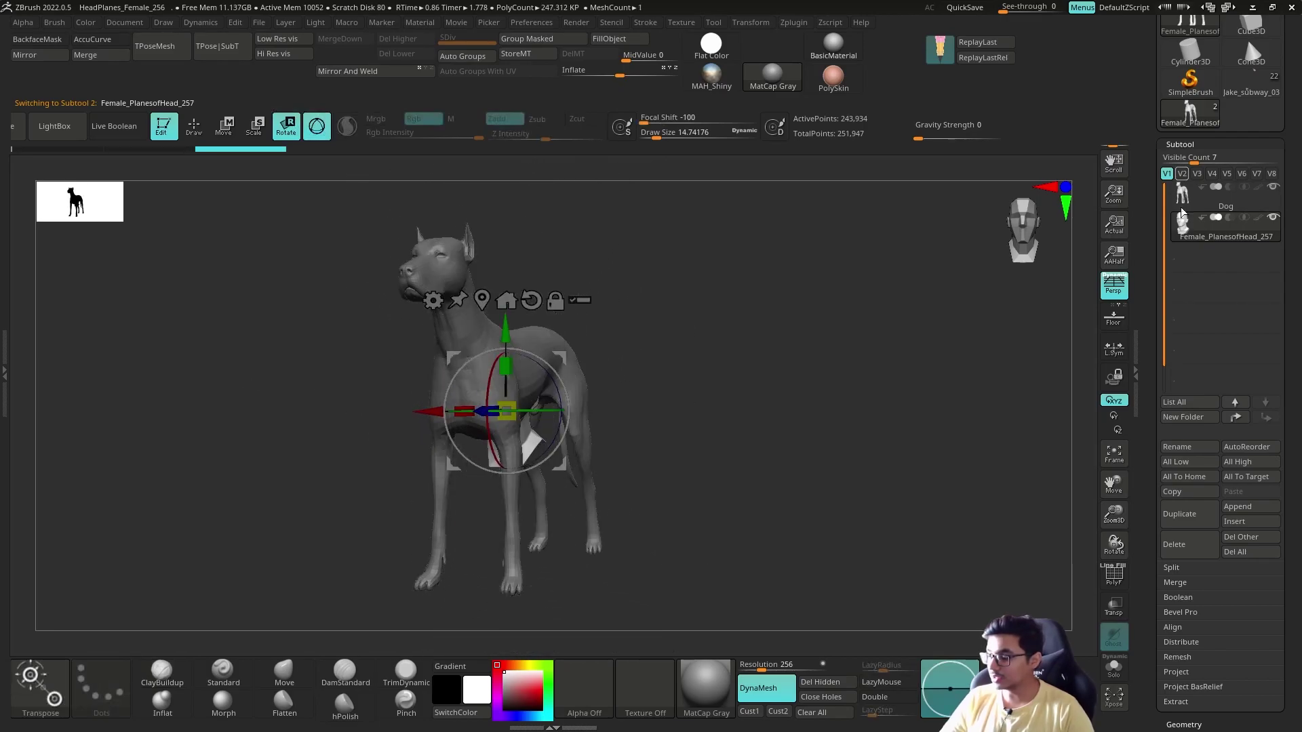
Compare the project's Save As option with the tool's Save As option for the two-subtool dog model.
left_click_drag(1150, 229, 1150, 409)
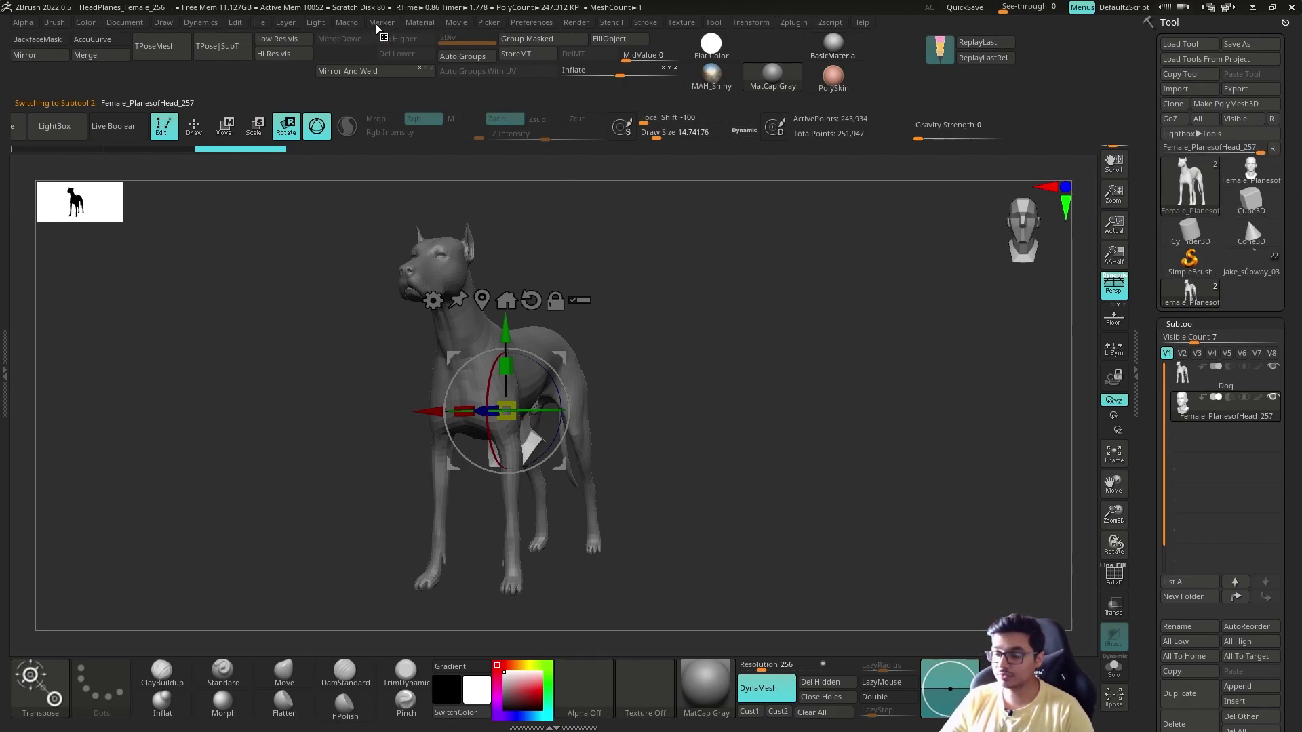
left_click(259, 22)
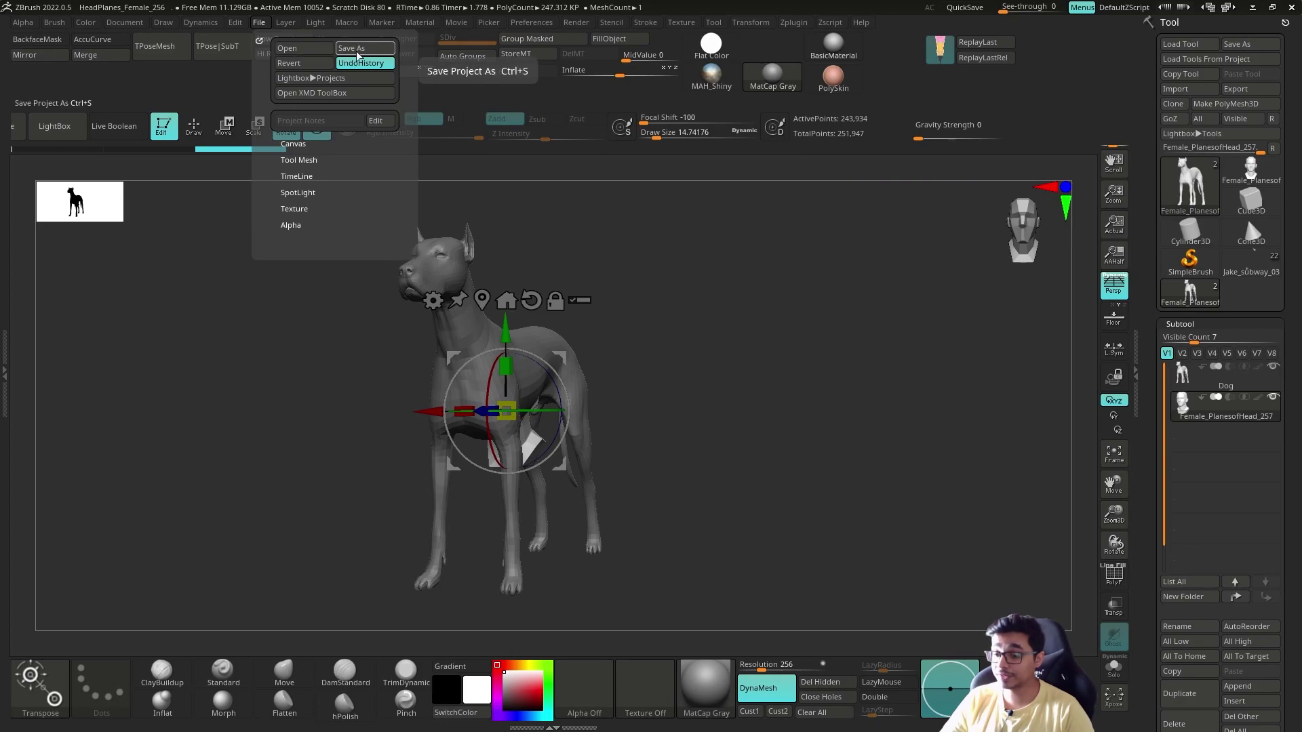
left_click_drag(733, 219, 895, 242)
left_click(1258, 54)
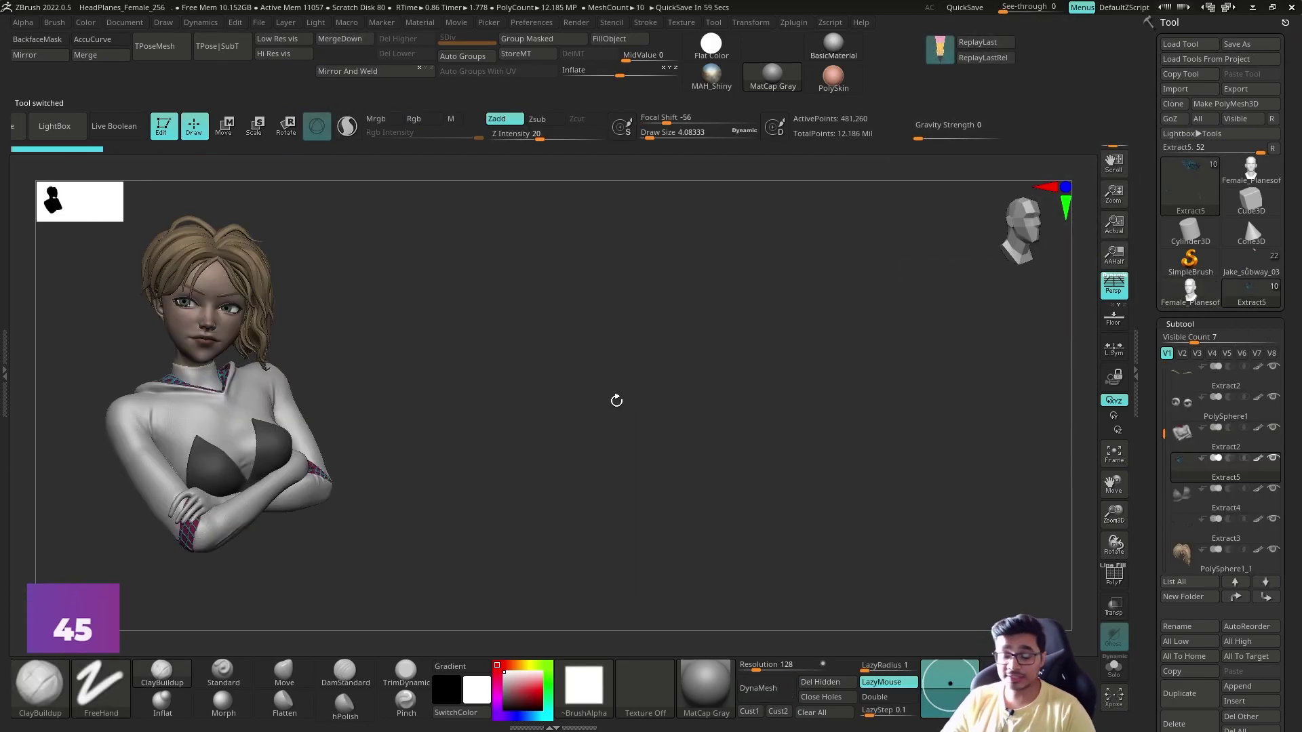
Orient the blonde bust, switch it to 2.5D mode and draw a second copy beside it on the canvas.
mouse_move(517, 360)
left_mouse_down()
mouse_move(517, 372)
mouse_move(515, 360)
left_mouse_up()
left_click_drag(316, 470, 398, 434)
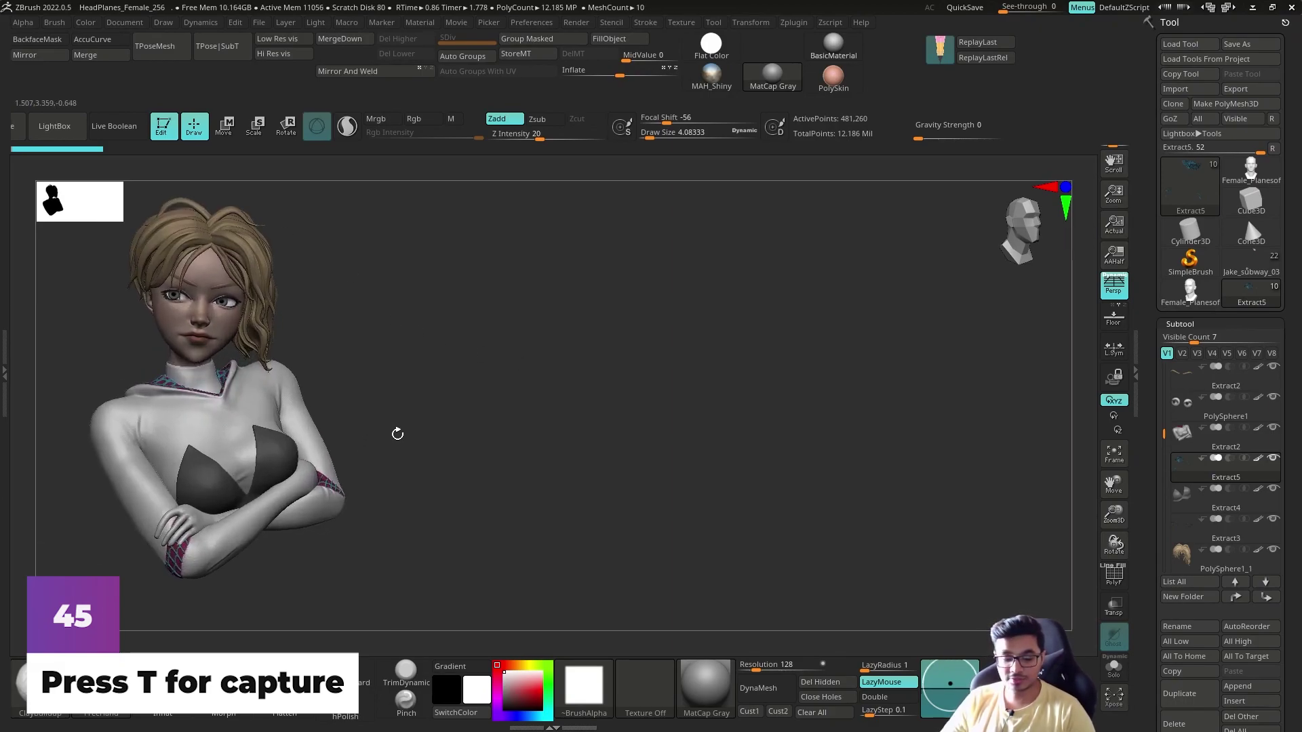
key("t")
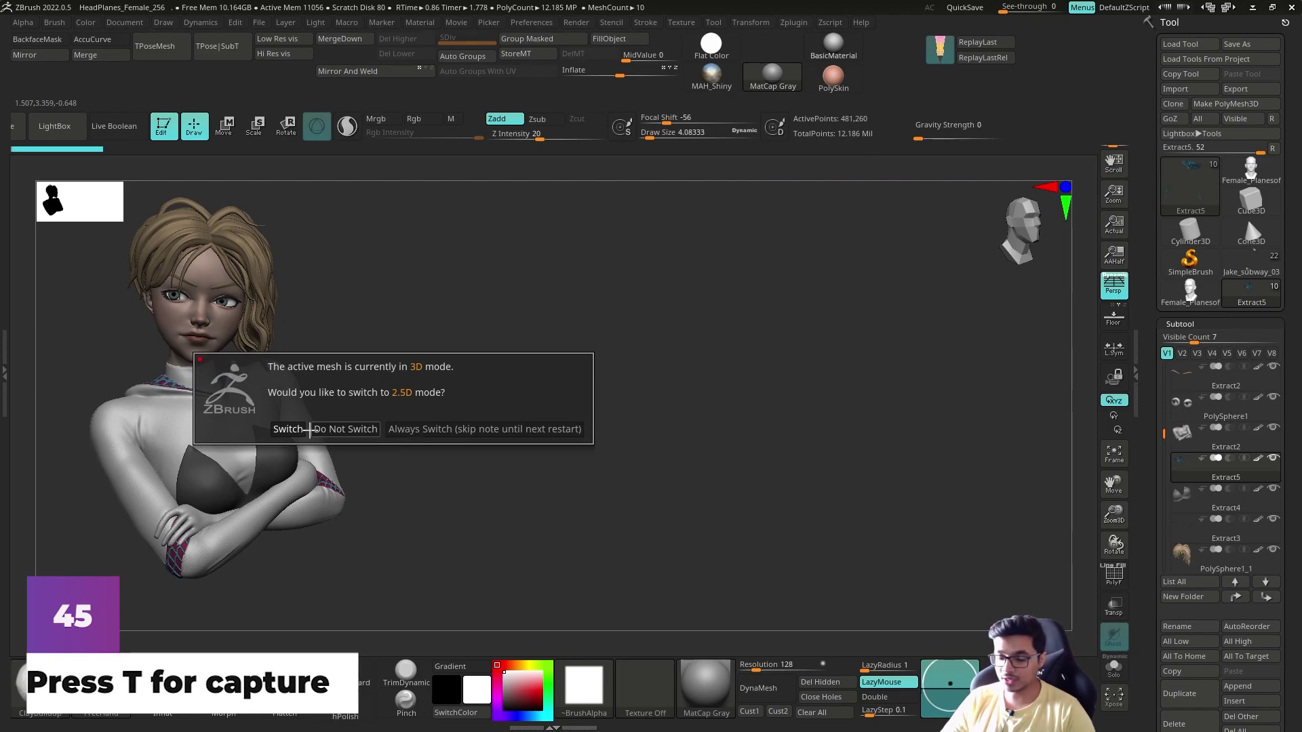
left_click(288, 429)
left_click_drag(507, 378, 597, 413)
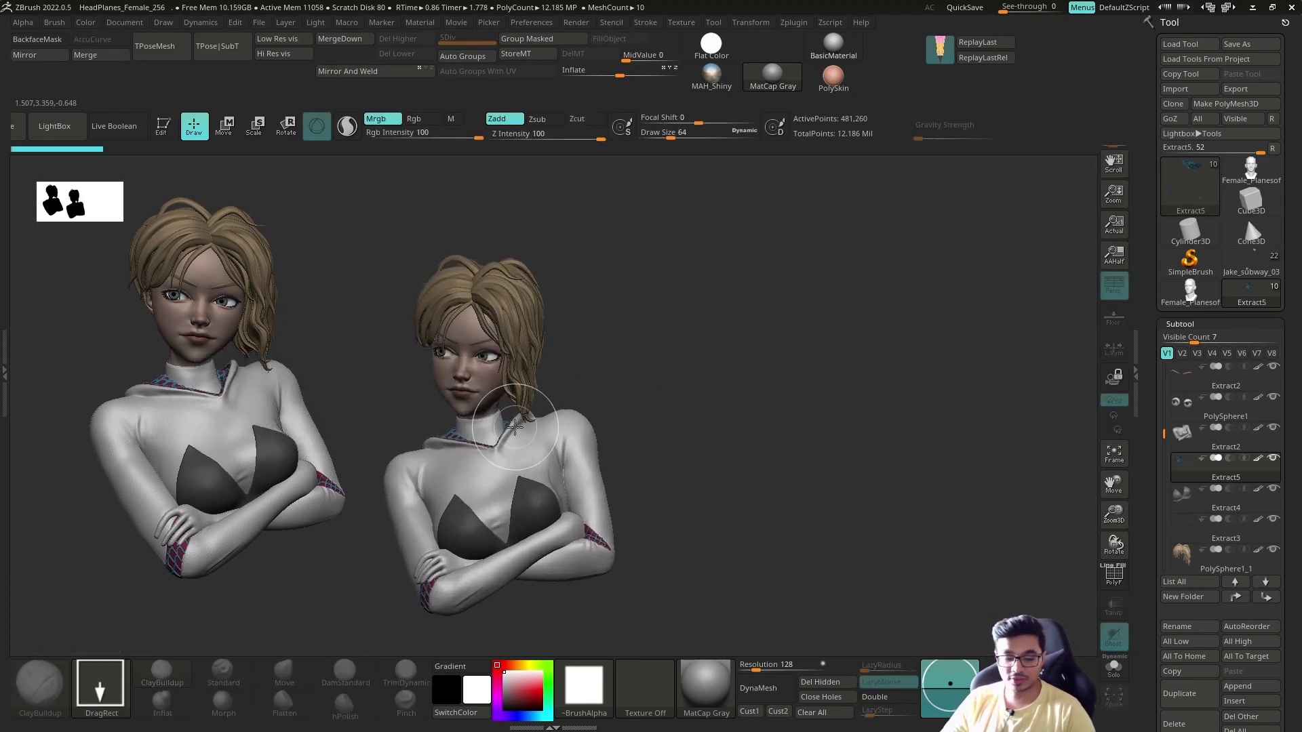
Return the second bust to edit mode, turn it to a side view and switch it to 2.5D mode.
key("t")
mouse_move(801, 381)
left_mouse_down()
mouse_move(742, 388)
mouse_move(861, 423)
left_mouse_up()
key("t")
left_click(630, 408)
Place a third copy of the bust beside the others in a rear view and switch it to 2.5D mode.
key("t")
left_click_drag(918, 378, 927, 381)
mouse_move(970, 425)
left_mouse_down("alt")
mouse_move(995, 347)
mouse_move(929, 400)
mouse_move(740, 391)
left_mouse_up("alt")
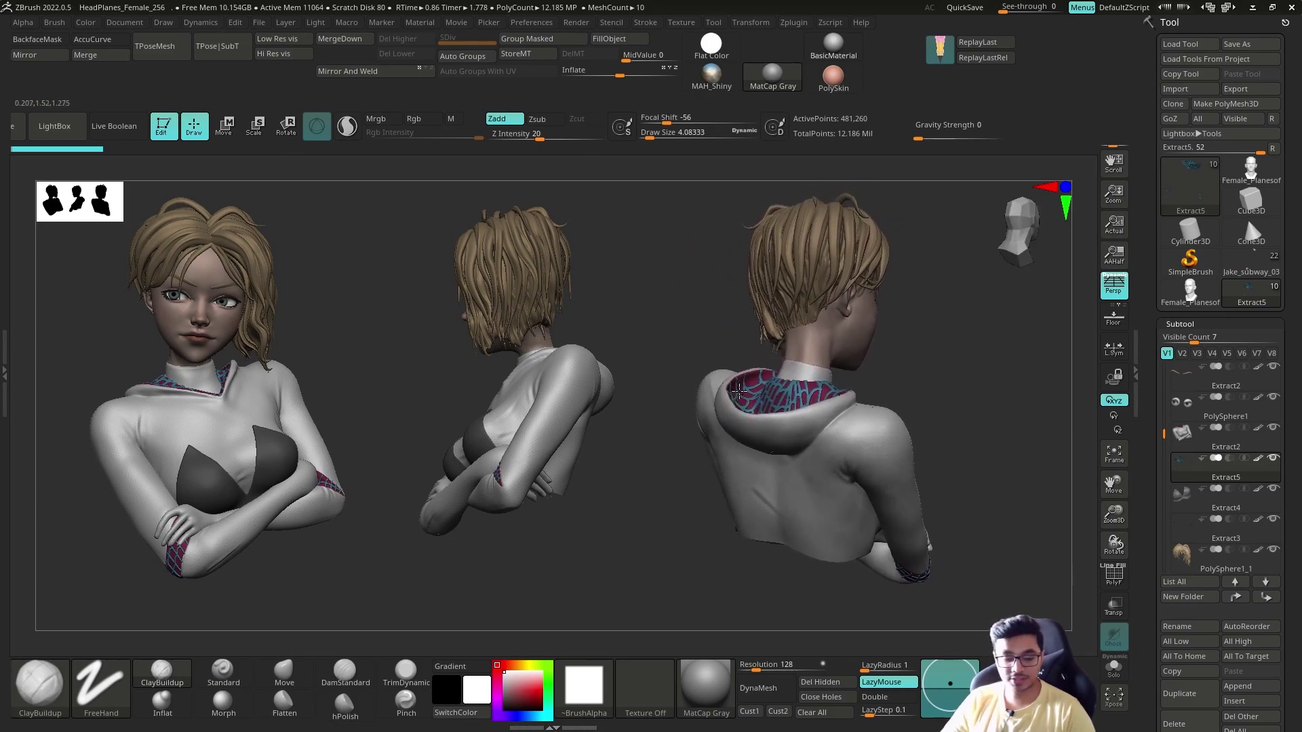
key("t")
left_click(631, 409)
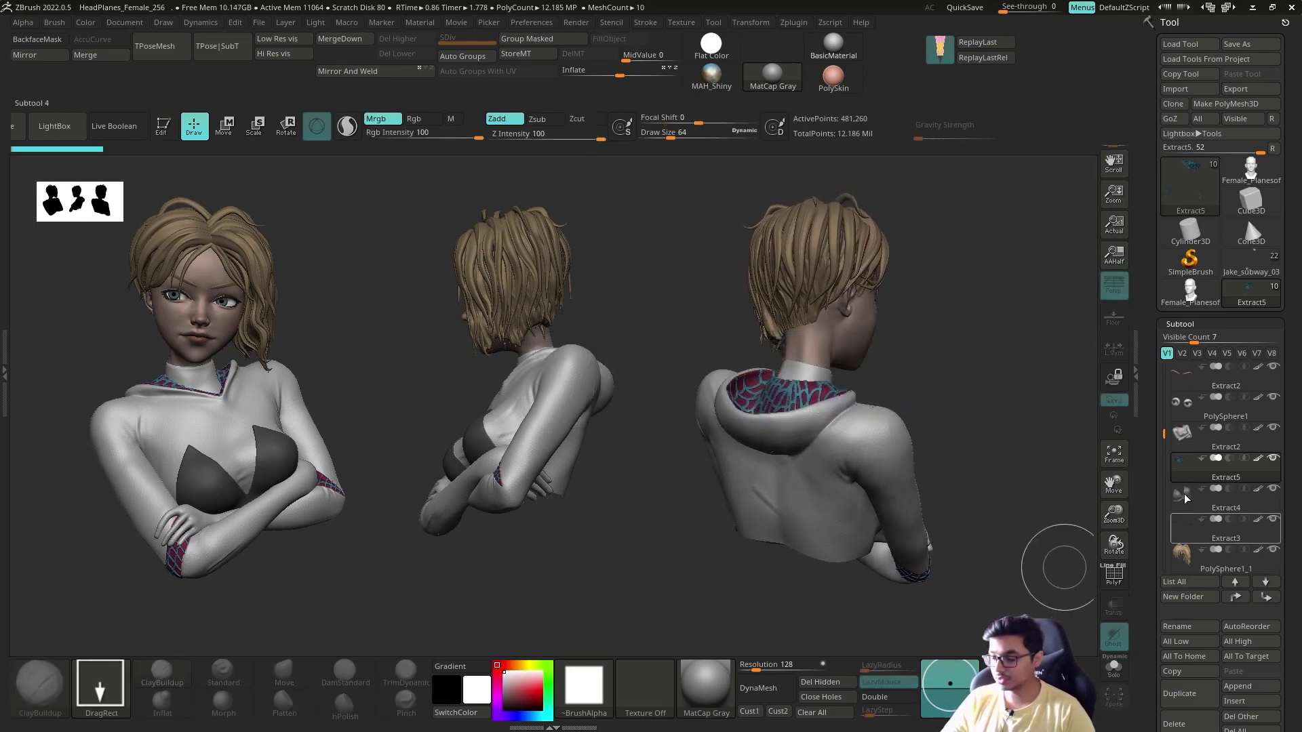
left_click_drag(1023, 450, 1035, 505)
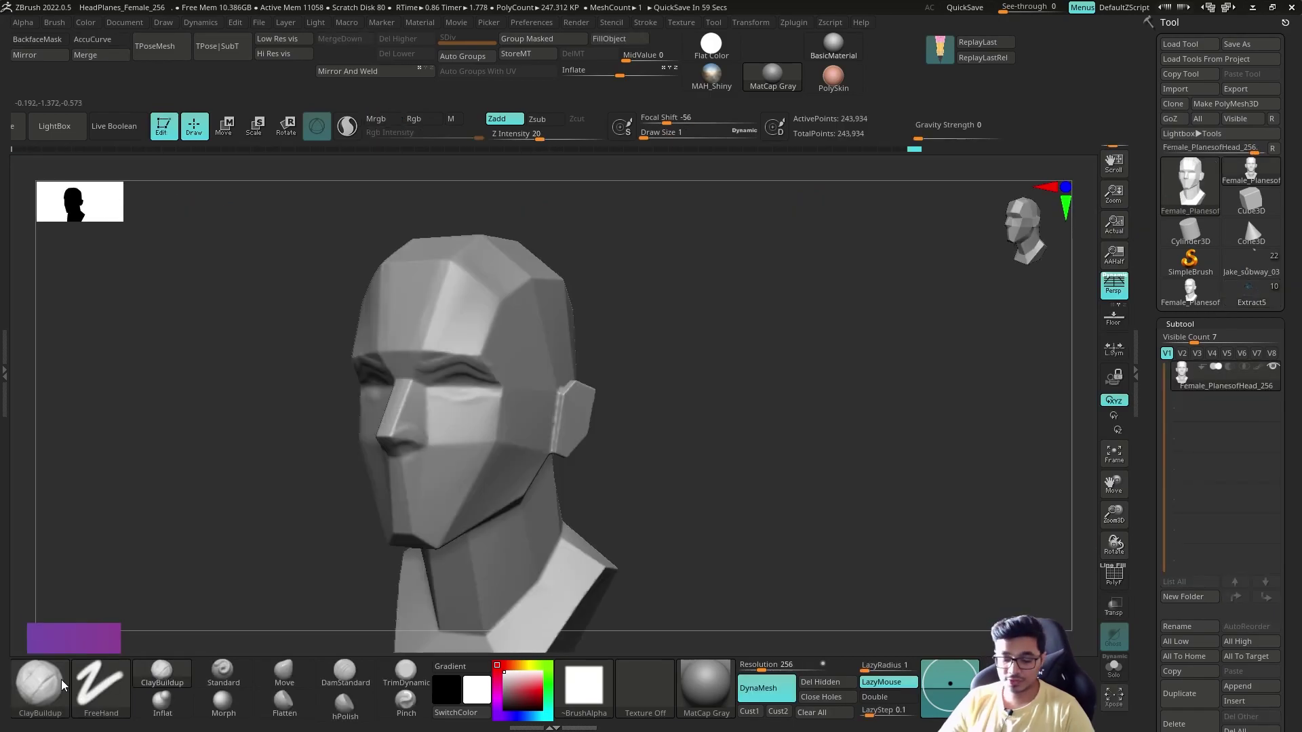
Choose the IMM Clothing brush and insert a SnapTheDot part on the side of the head.
key("b")
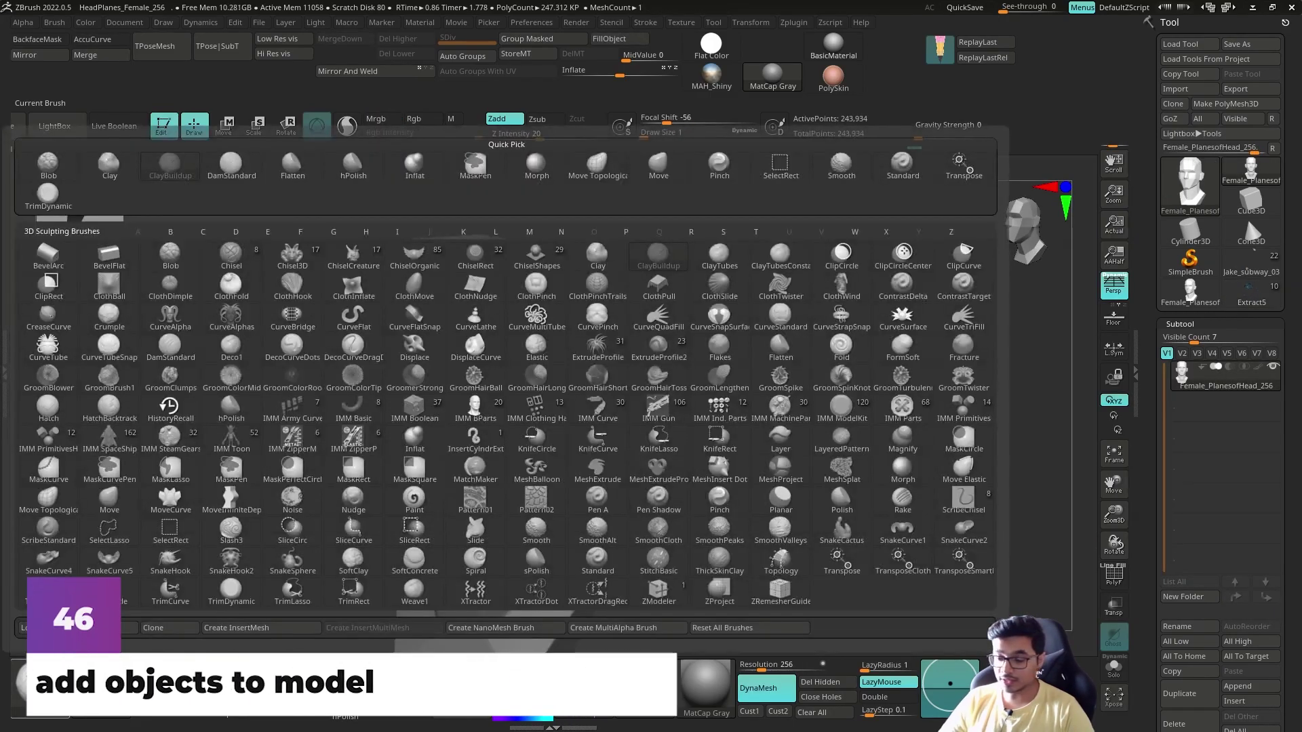
left_click(552, 425)
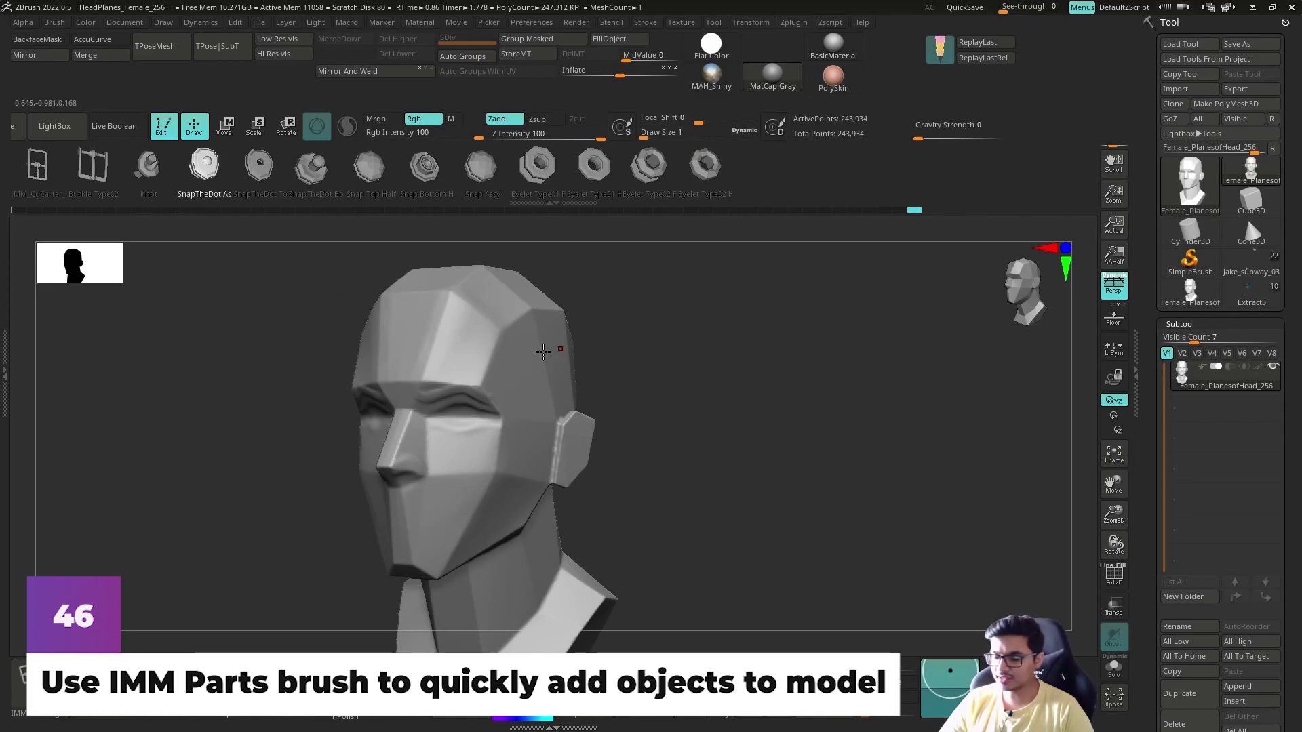
left_click(534, 362)
Insert Eyelet Type01 parts at several spots on the side of the face.
left_click(537, 165)
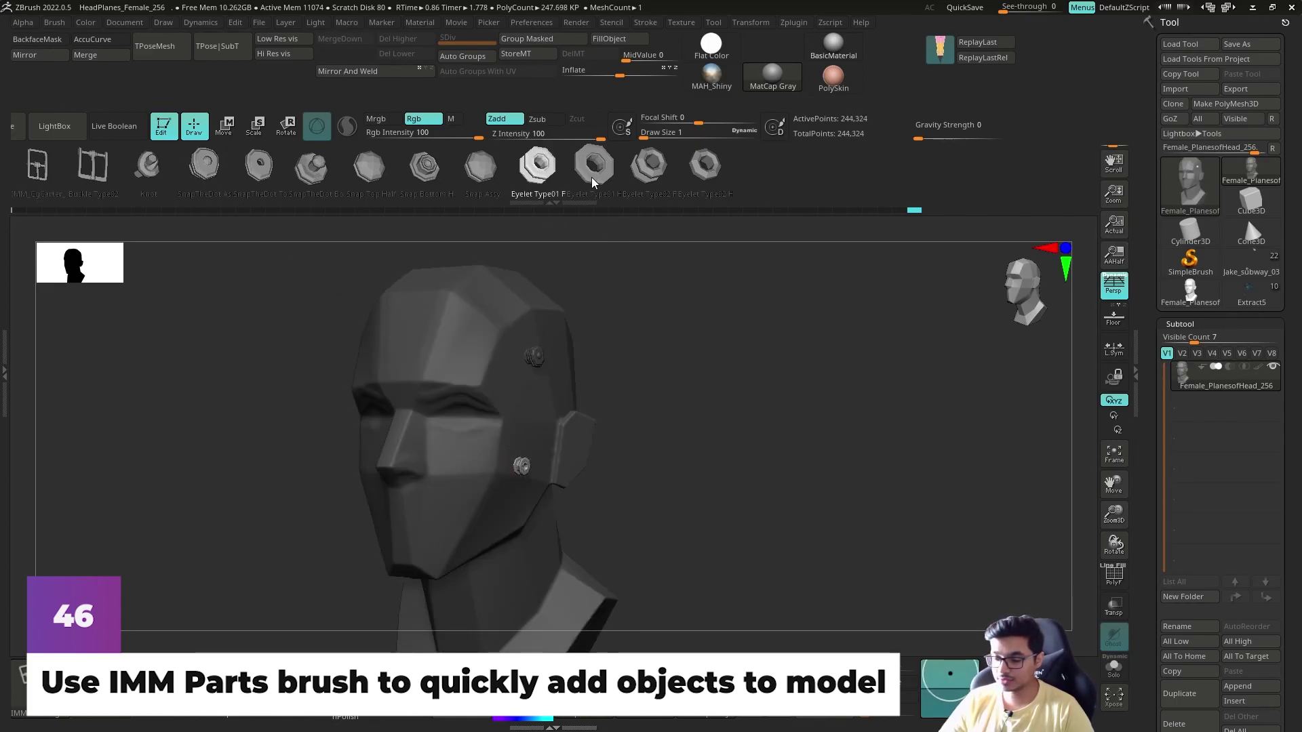
left_click_drag(453, 421, 466, 438)
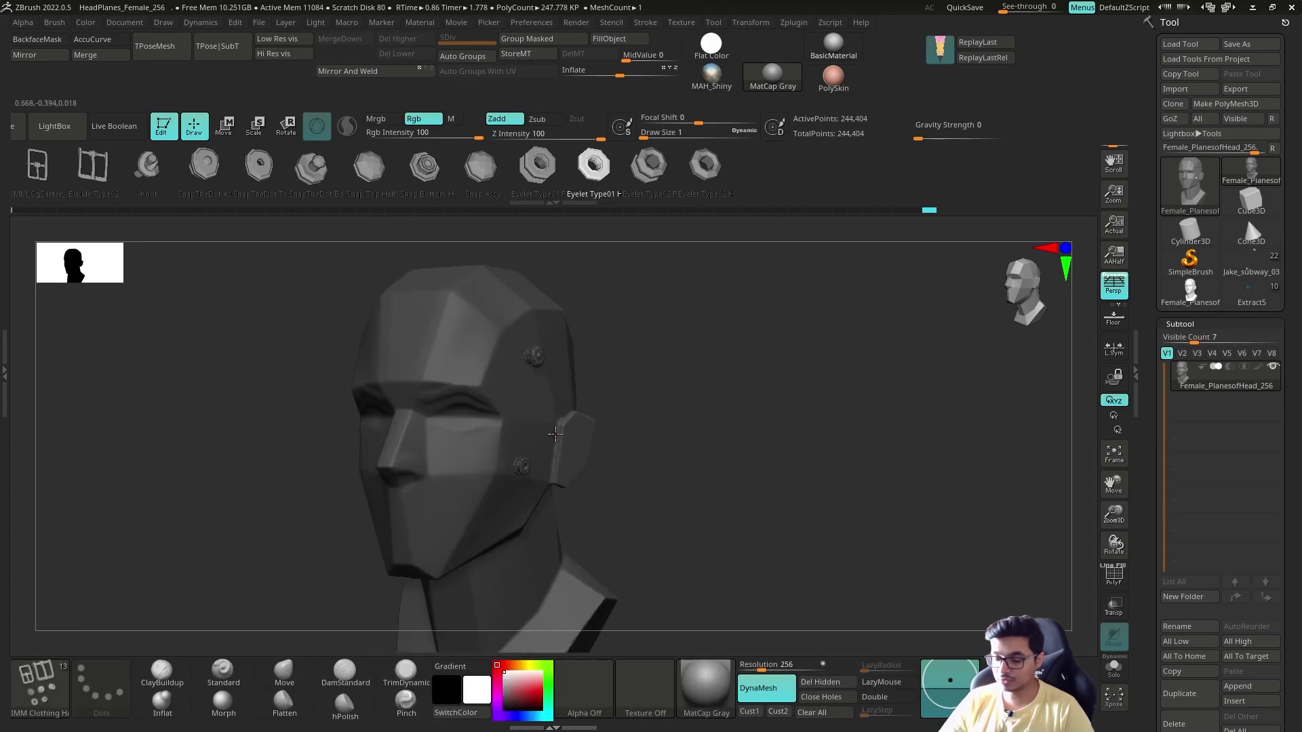
right_click_drag(555, 433, 571, 426)
left_click_drag(502, 453, 515, 472)
right_click_drag(515, 473, 545, 478)
left_click_drag(468, 521, 488, 535)
mouse_move(599, 529)
right_mouse_down()
mouse_move(610, 494)
mouse_move(626, 546)
mouse_move(572, 471)
right_mouse_up()
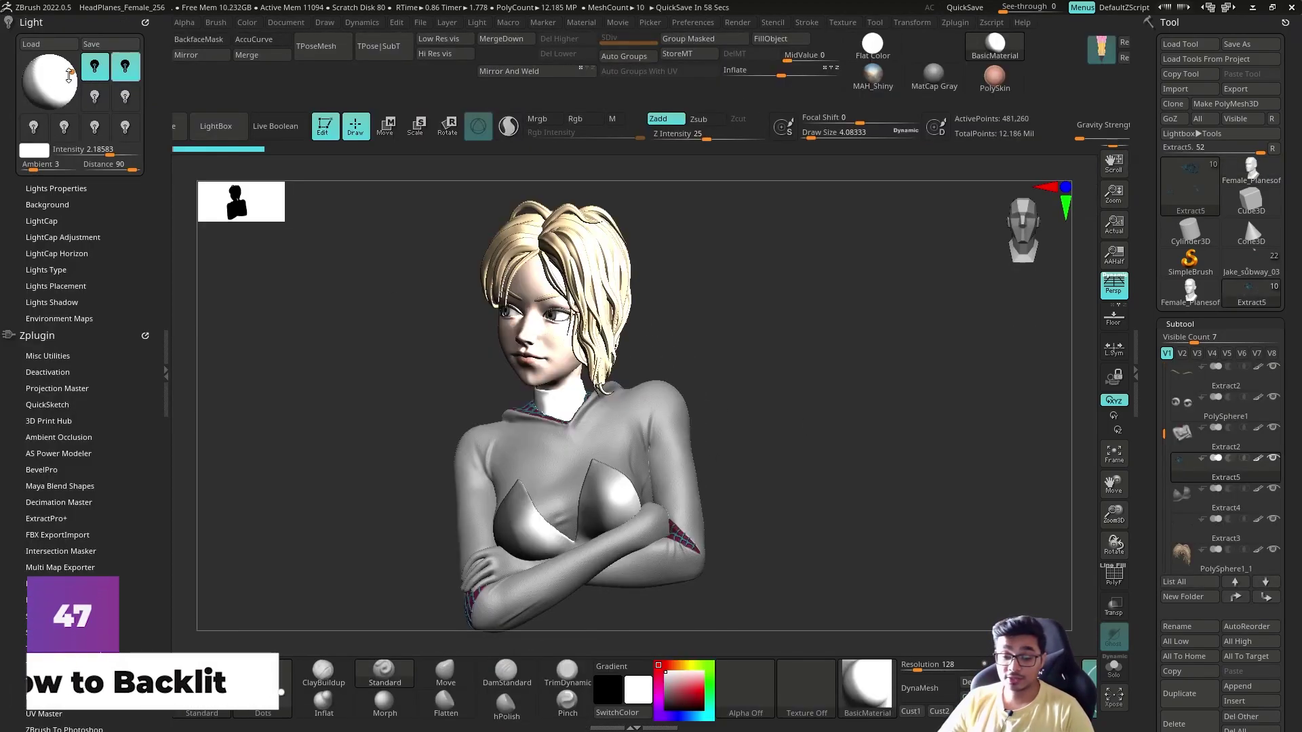
Toggle the second light off and on, and position it behind the bust as a backlight.
left_click(129, 69)
left_click(129, 69)
left_click(129, 69)
left_click(129, 70)
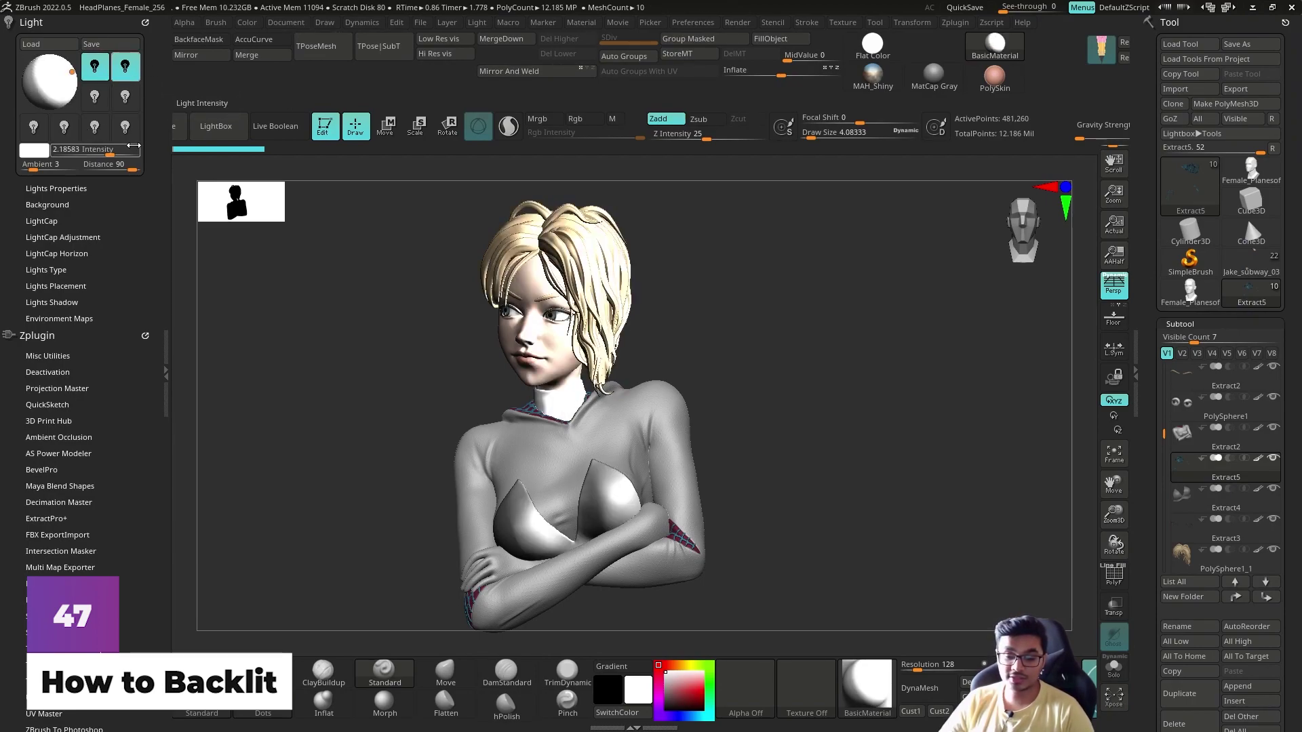
left_click(55, 80)
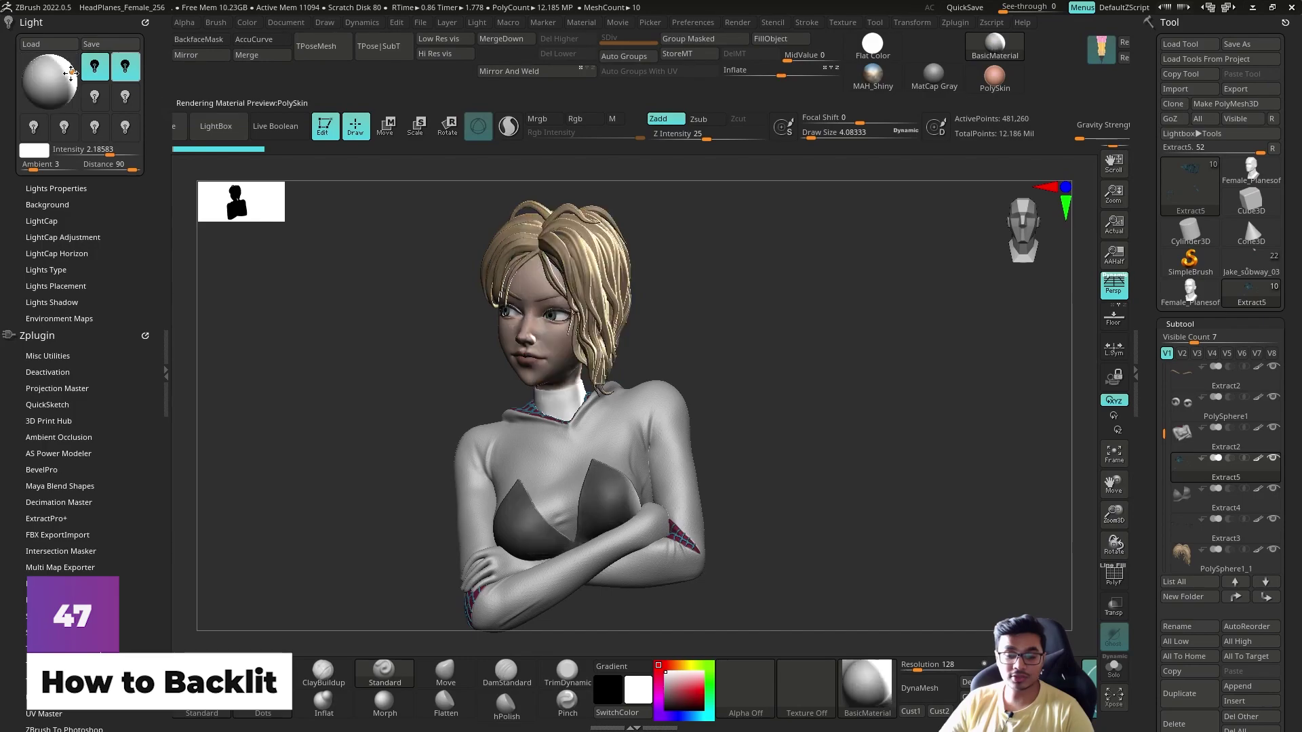
left_click(55, 80)
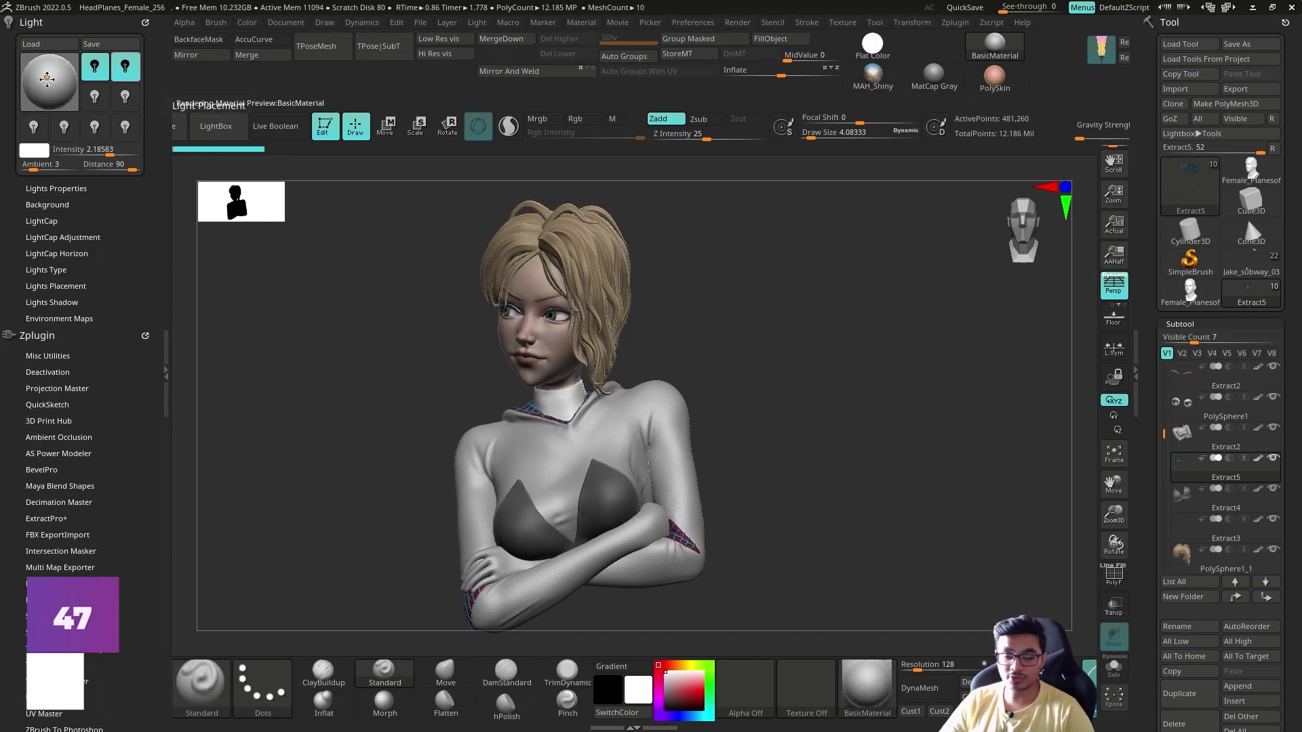
left_click(59, 80)
left_click(65, 89)
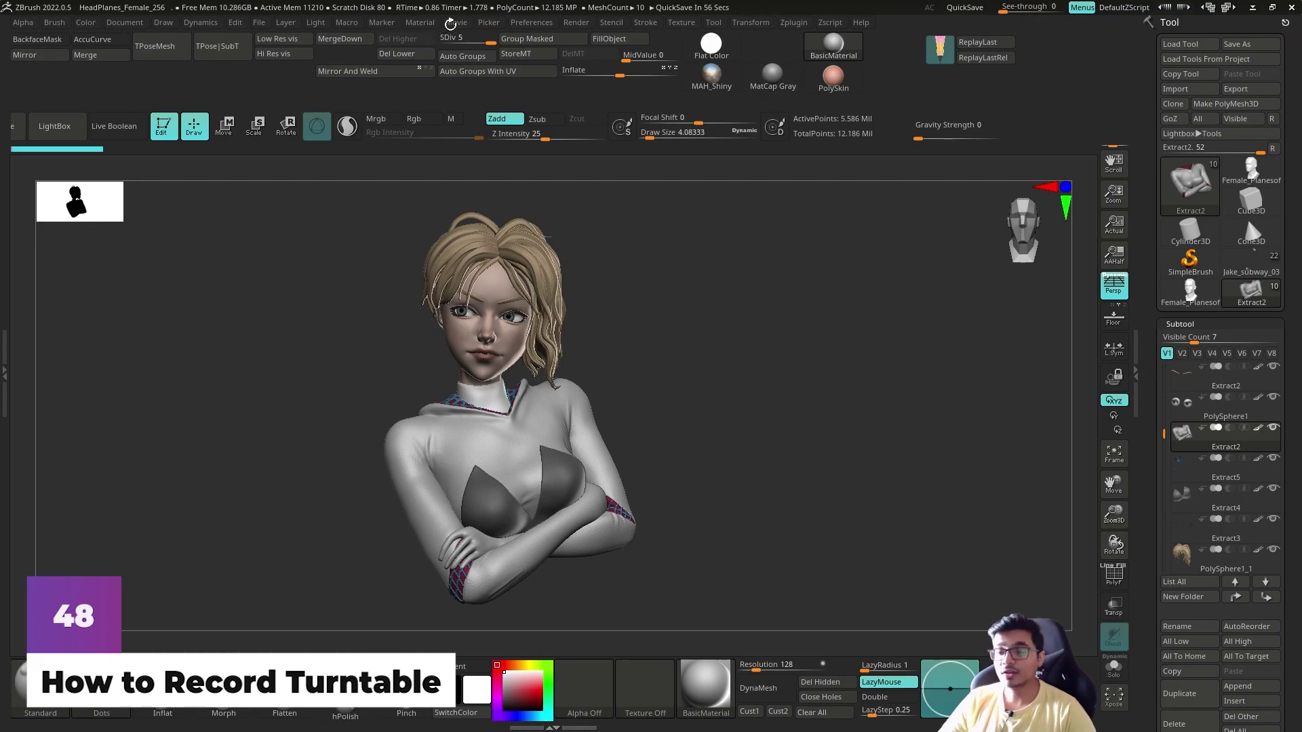
Set the turntable movie to capture the document at Large size and review the recording modifiers.
left_click(458, 23)
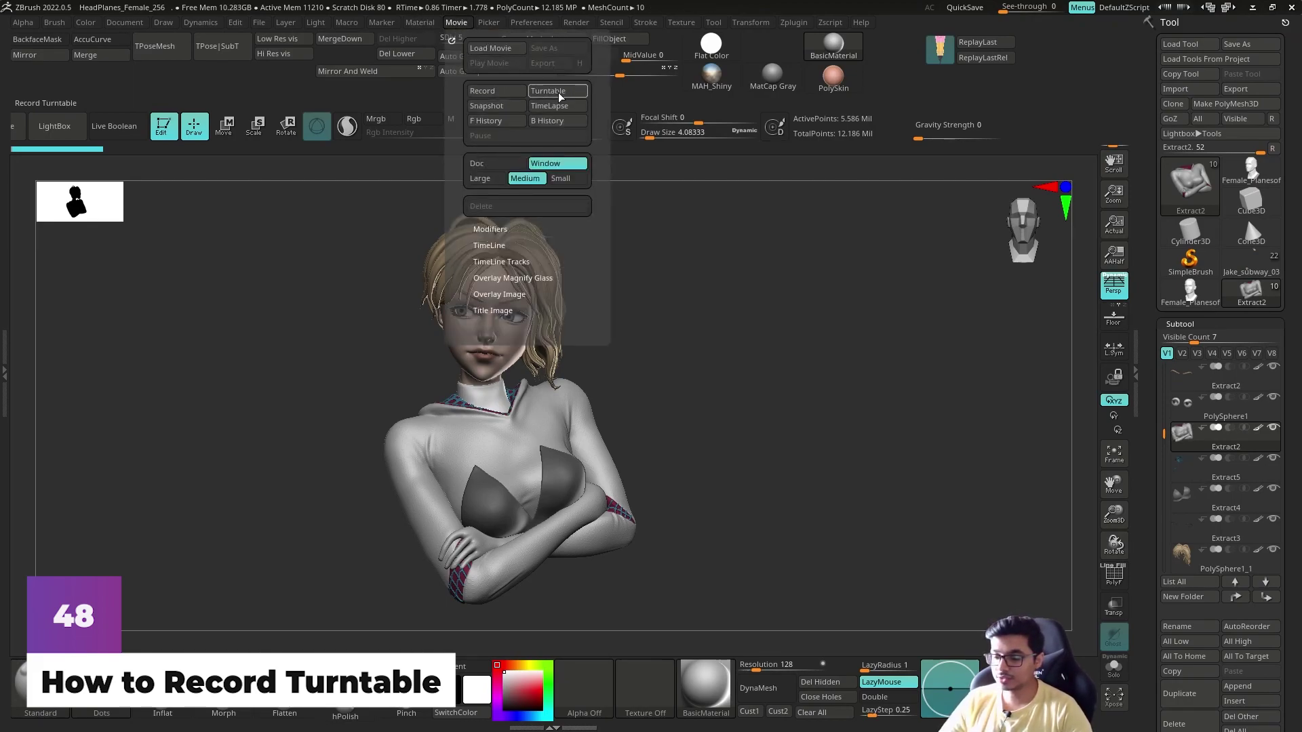
left_click(491, 164)
left_click(482, 179)
left_click(499, 229)
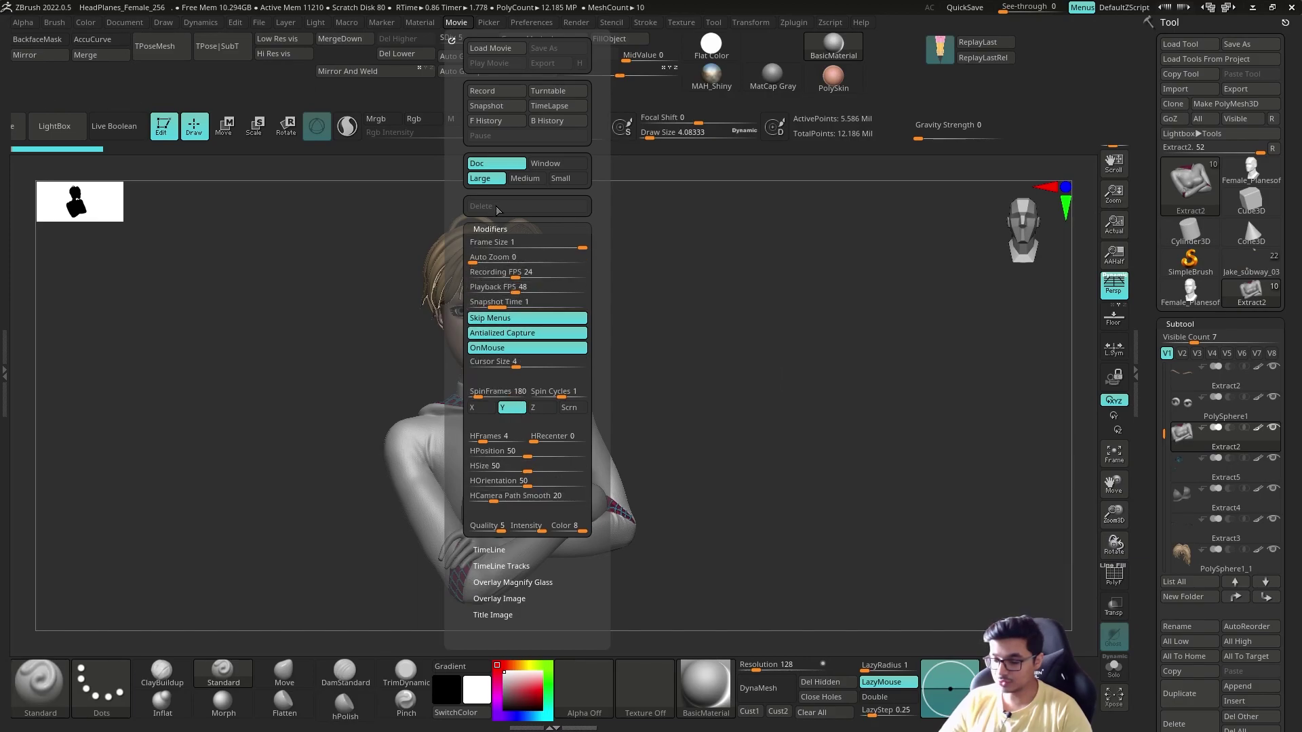
left_click(496, 230)
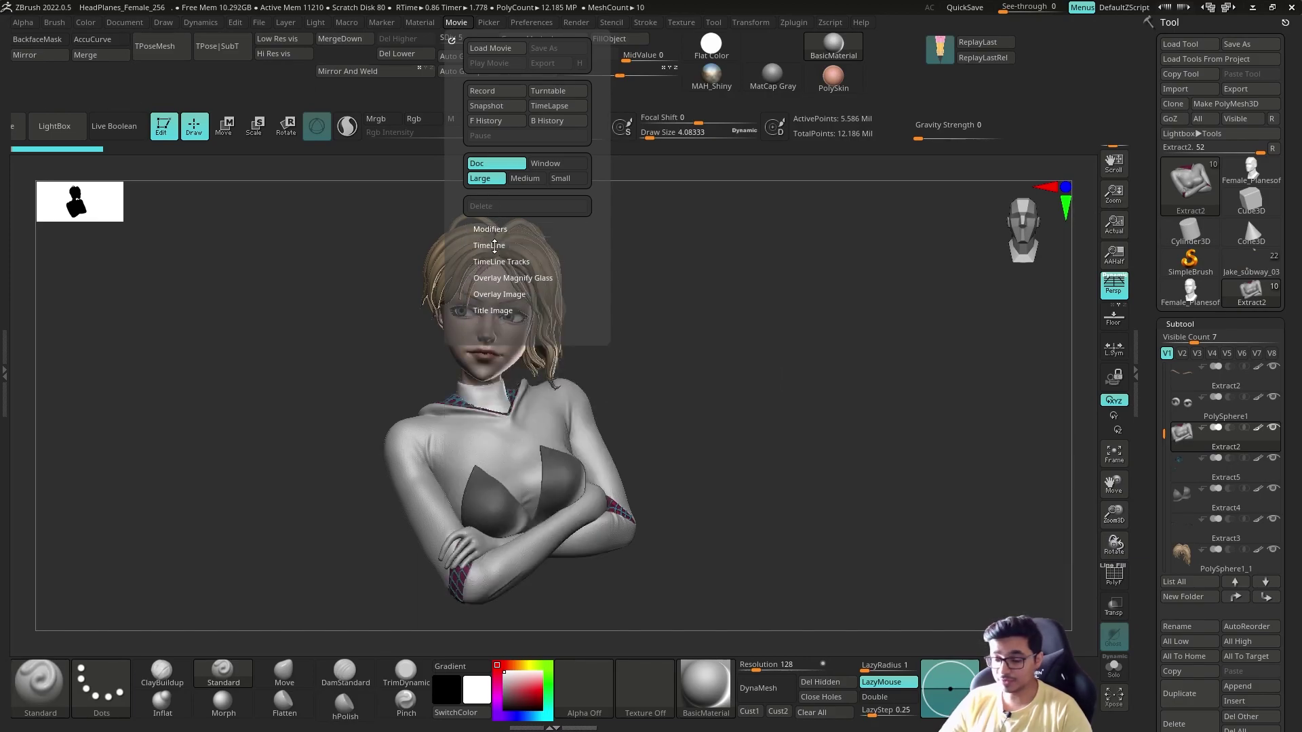
Review the movie's timeline and overlay image settings, and lower the title image's FadeIn Time.
left_click(494, 245)
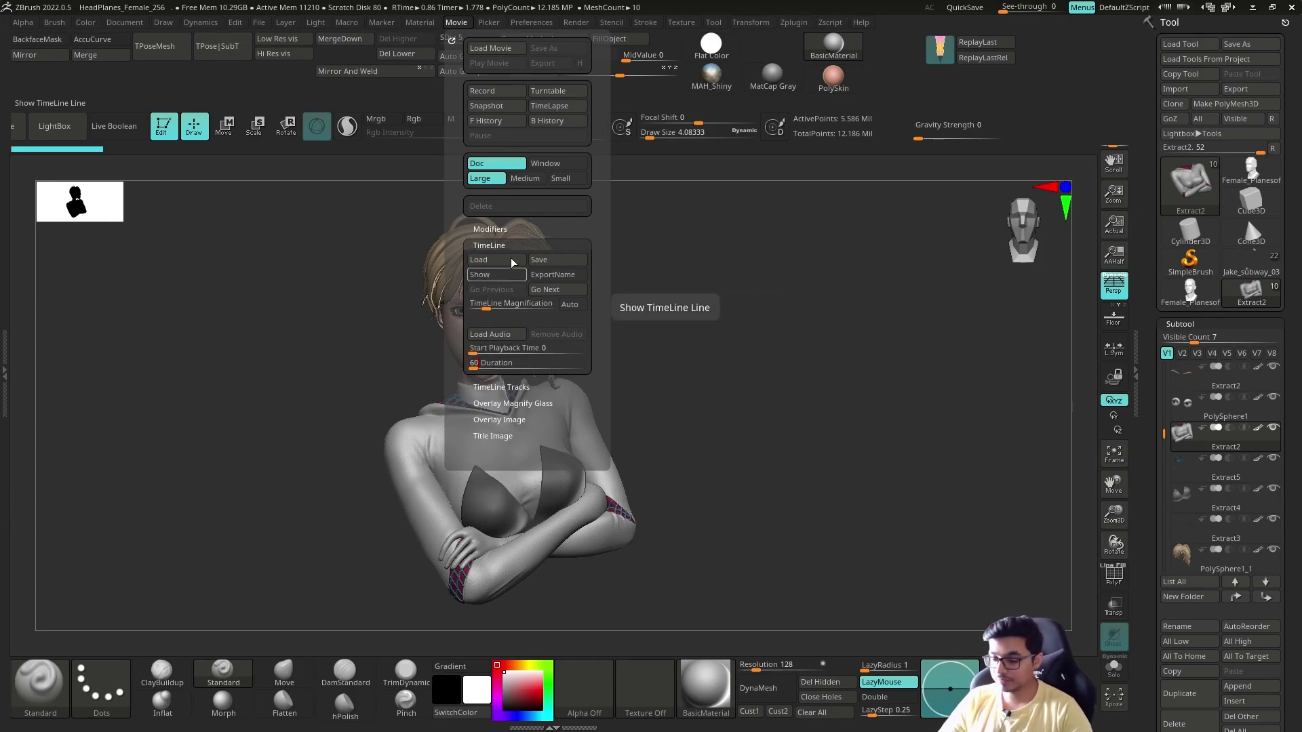
left_click(494, 246)
left_click(506, 294)
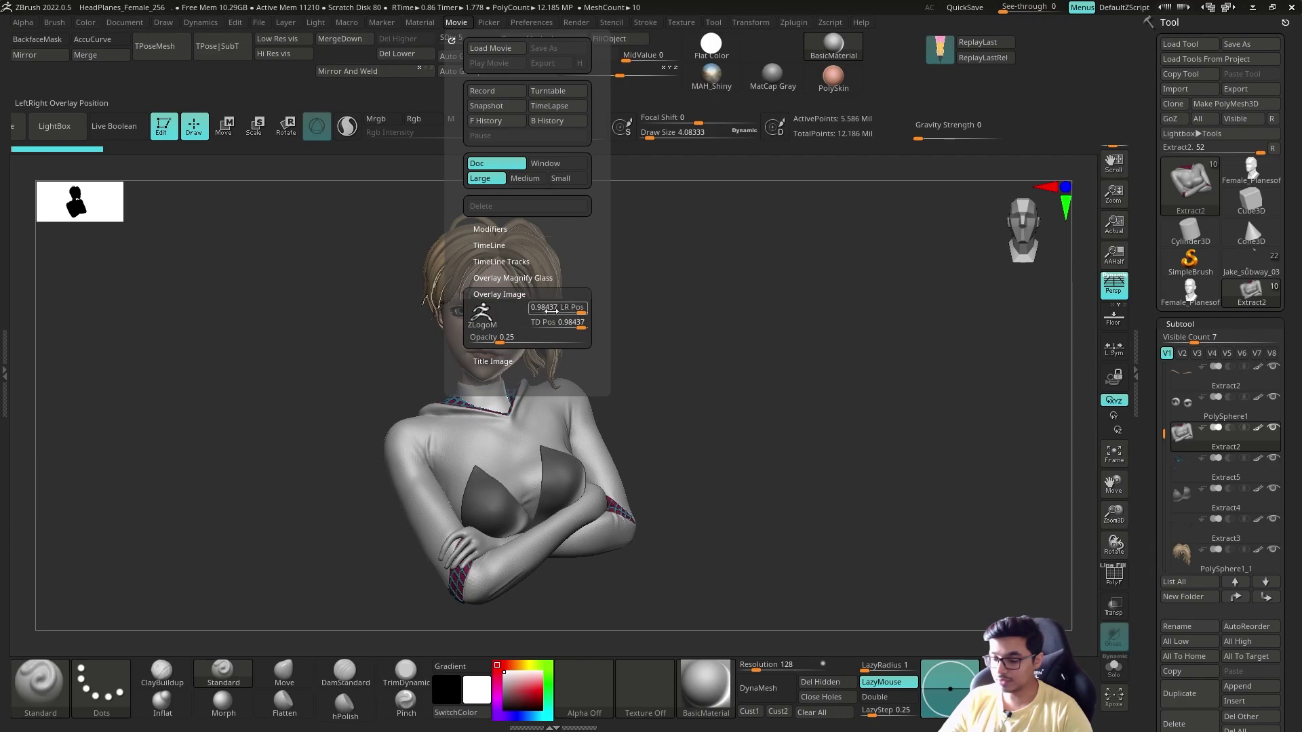
left_click(494, 361)
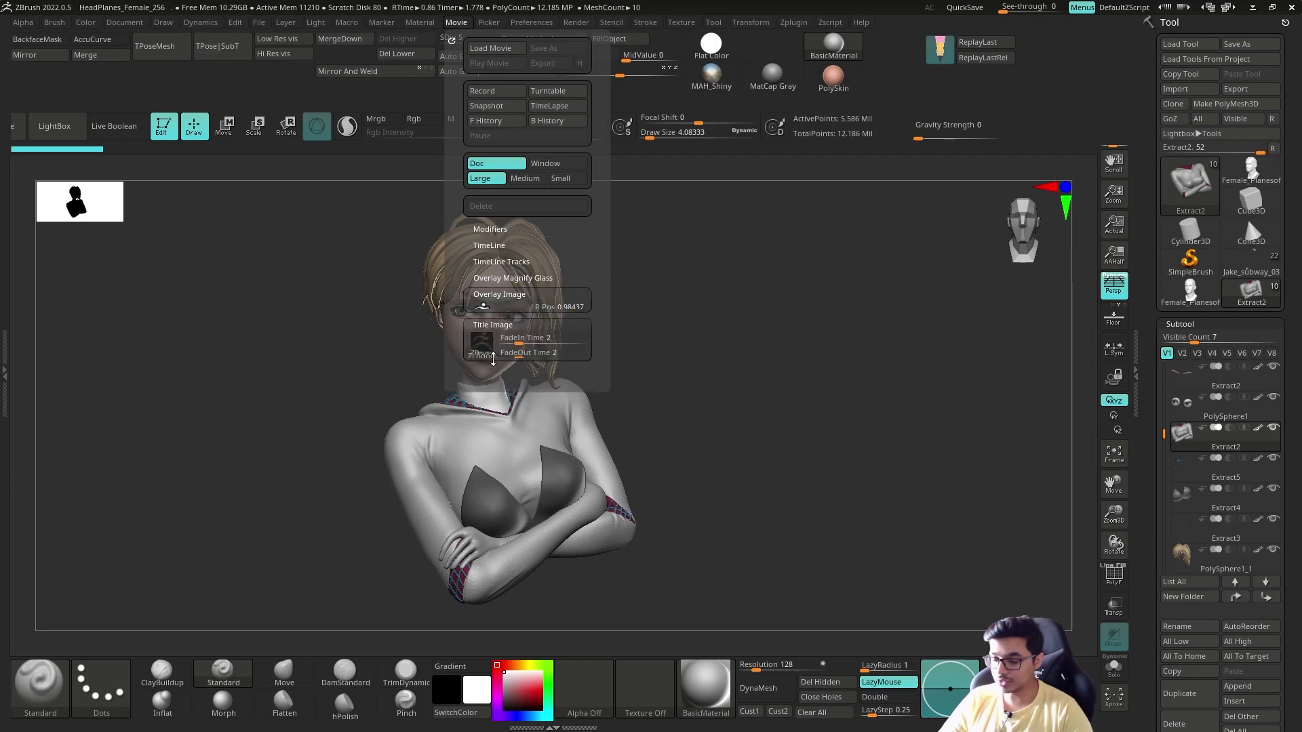
left_click_drag(518, 338, 502, 338)
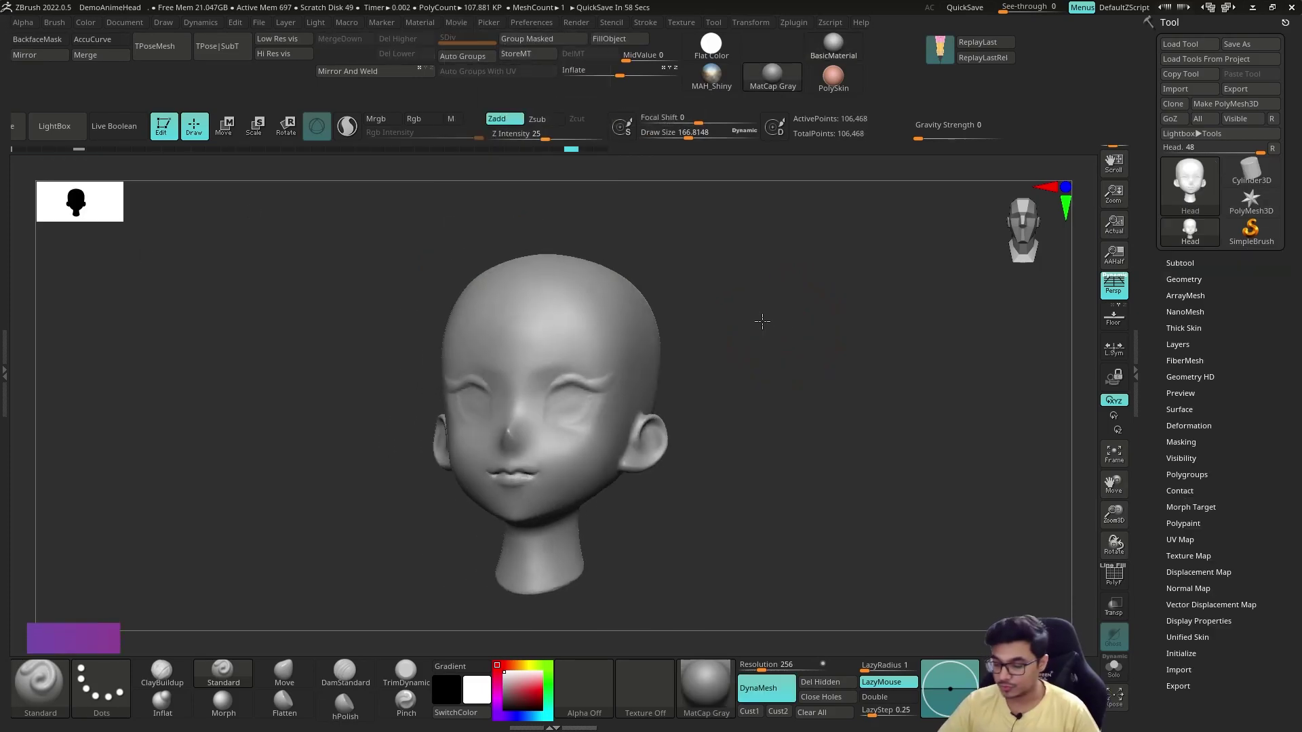
Mark an earlier undo-history state of the head as the recall source, and select the HistoryRecall brush at the latest state.
mouse_move(746, 325)
left_mouse_down()
mouse_move(770, 319)
mouse_move(758, 355)
mouse_move(767, 349)
left_mouse_up()
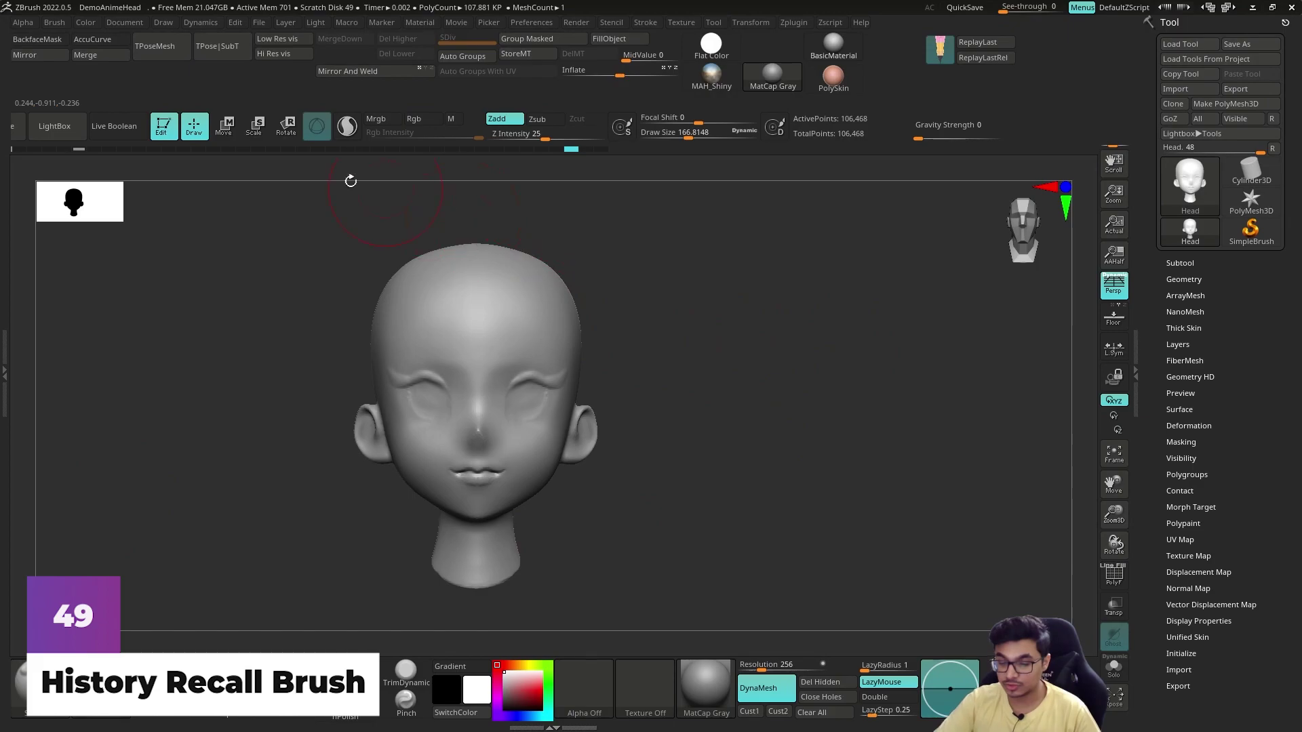
left_click(79, 150)
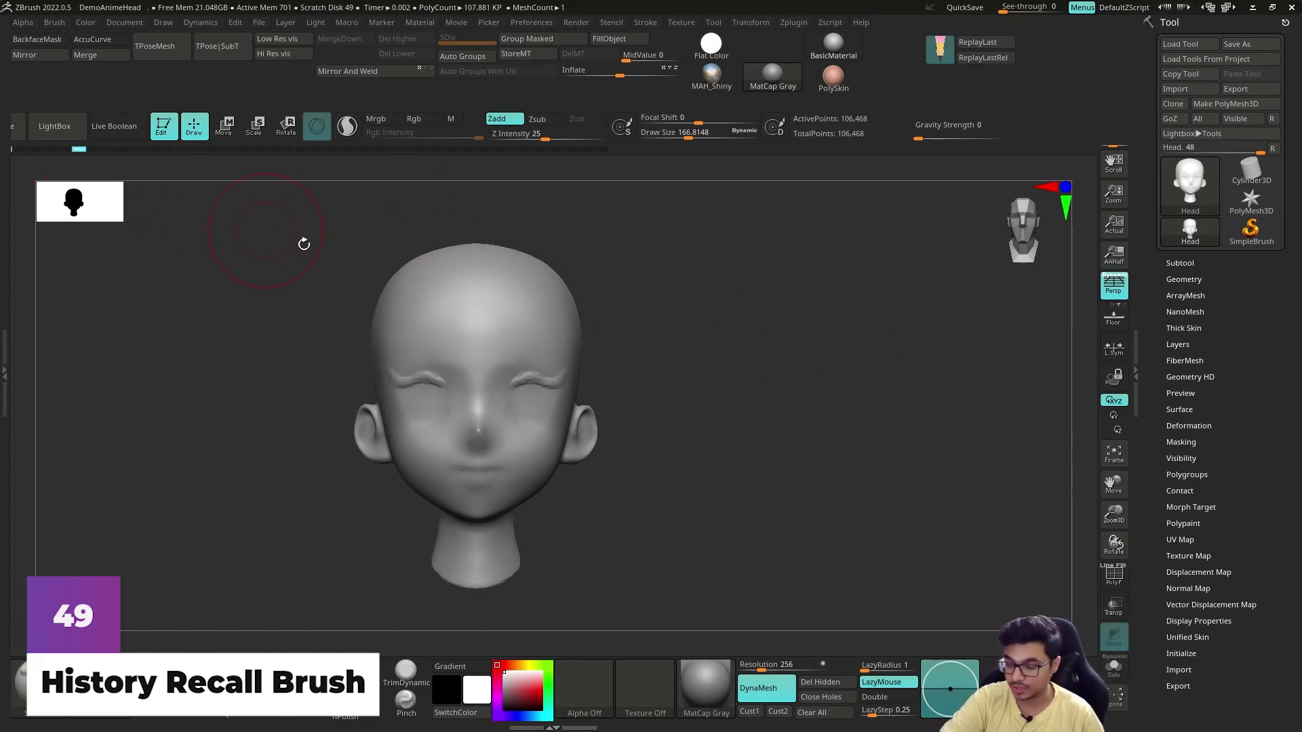
left_click(63, 149)
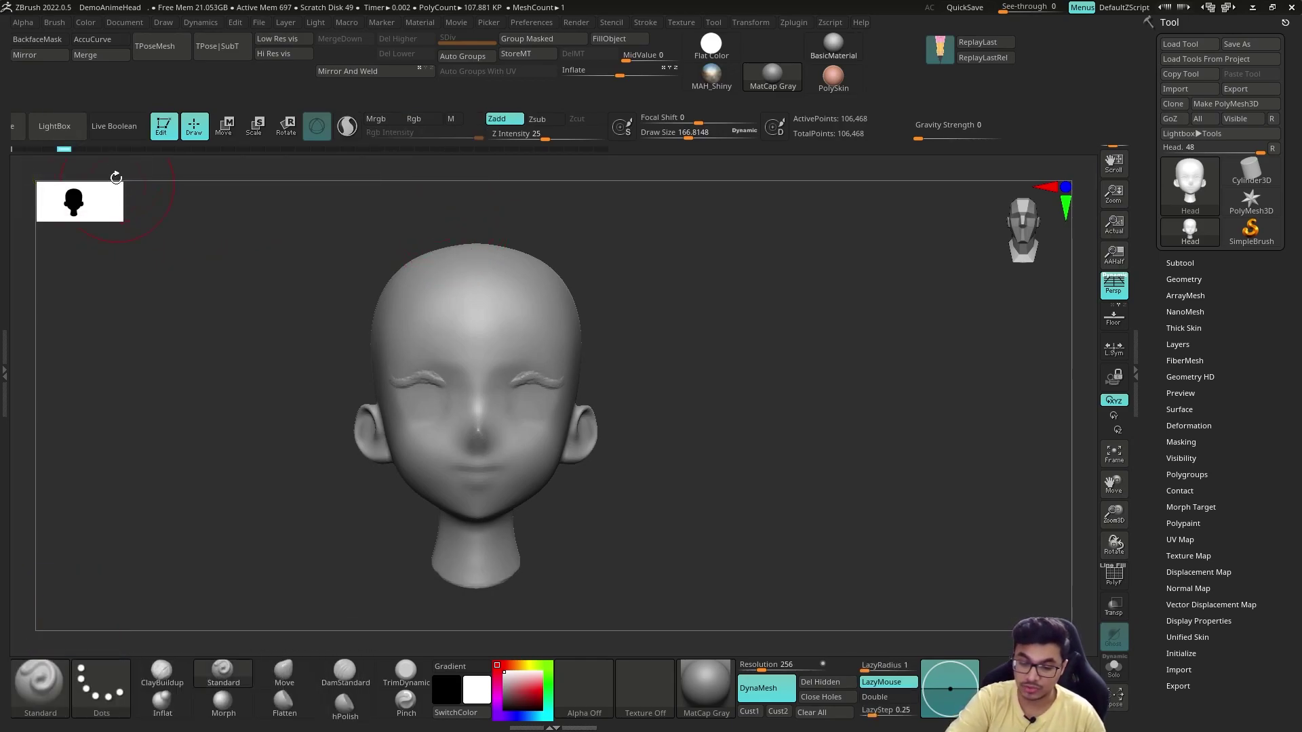
left_click(580, 150)
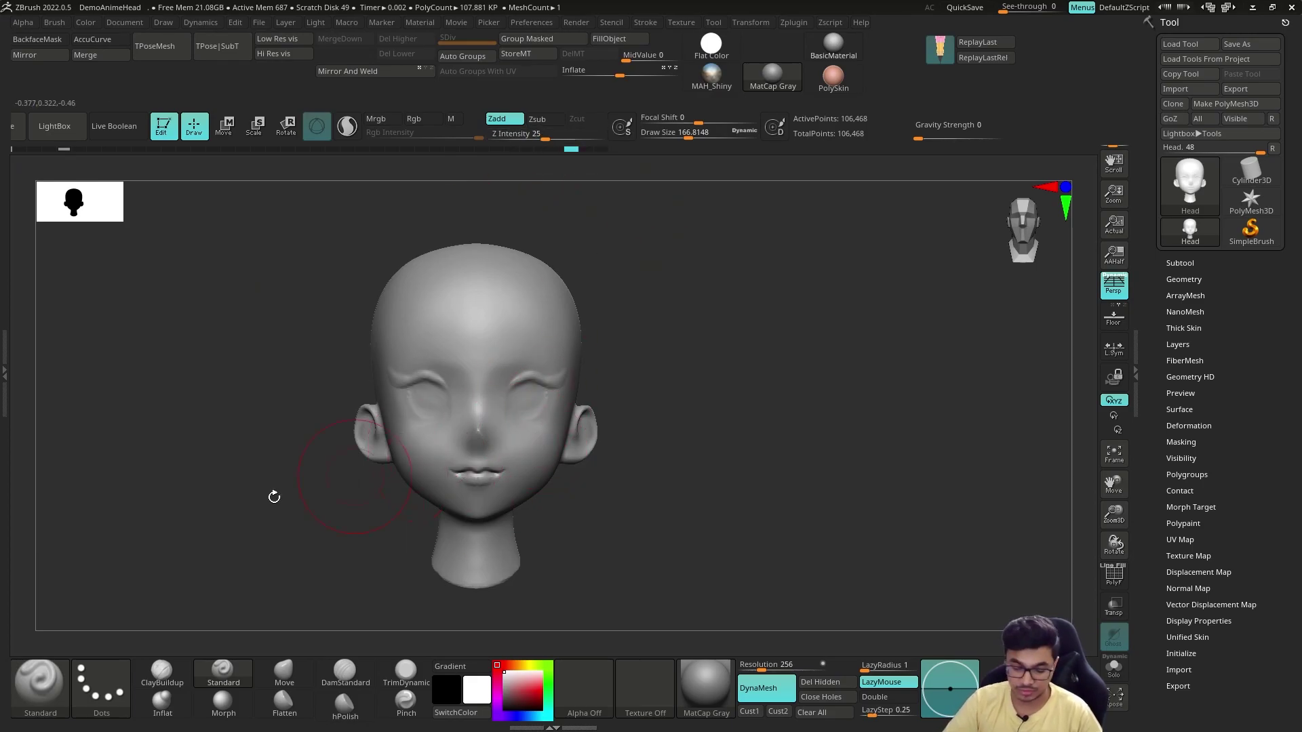
left_click(50, 681)
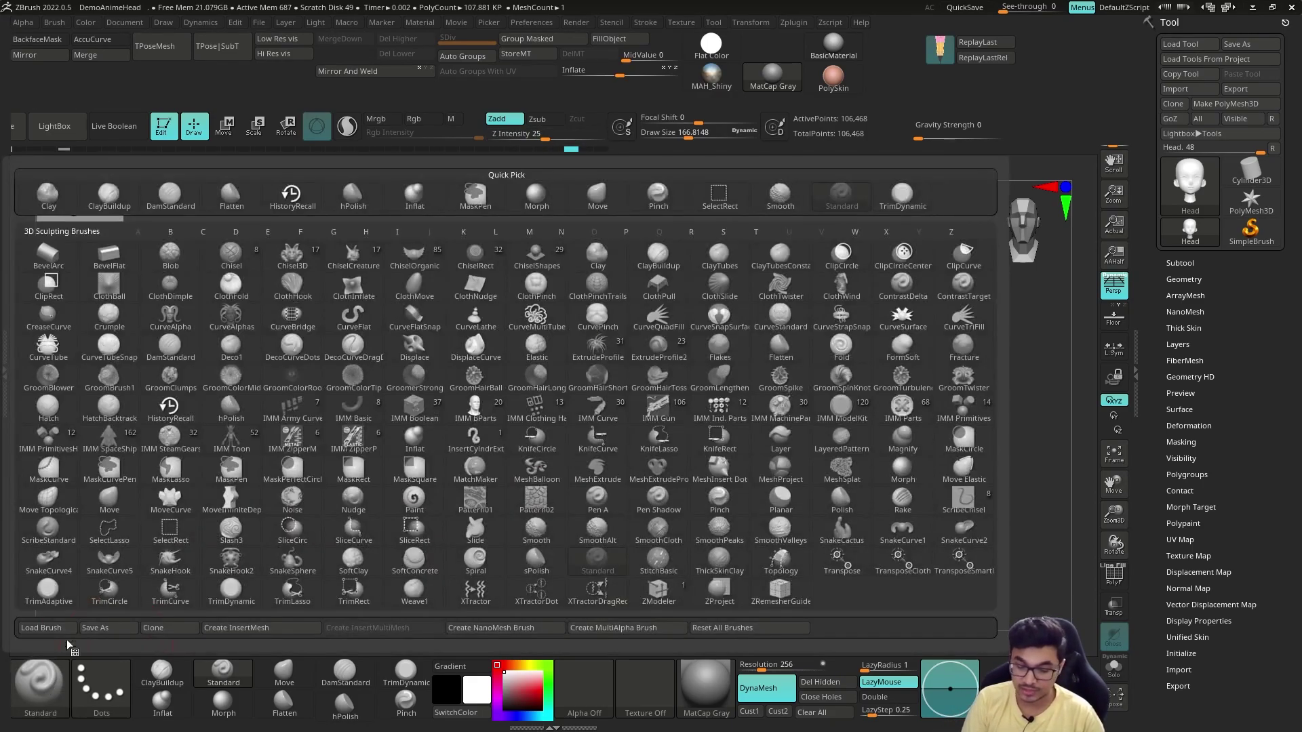
left_click(188, 417)
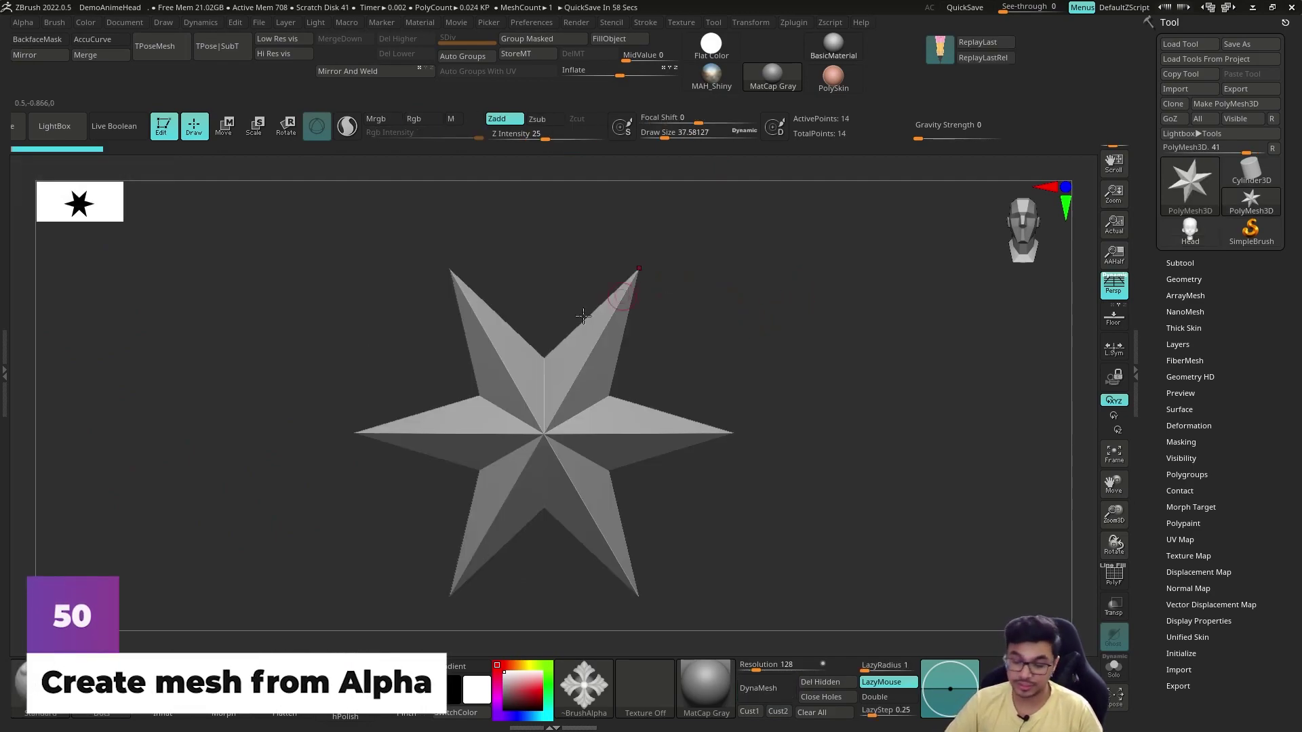
Set the cross-shaped BrushAlpha as the current alpha and open the alpha's settings.
left_click(607, 669)
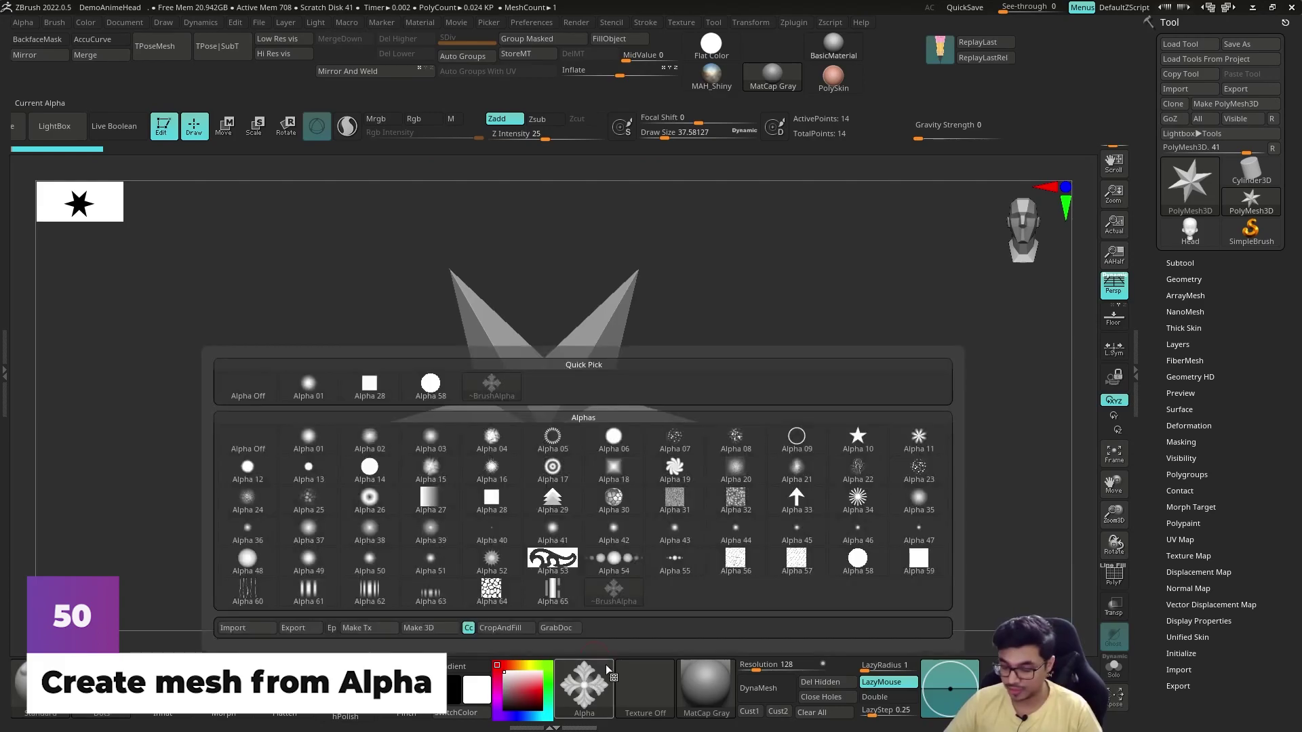
left_click(613, 591)
left_click_drag(201, 454, 203, 442)
left_click(23, 24)
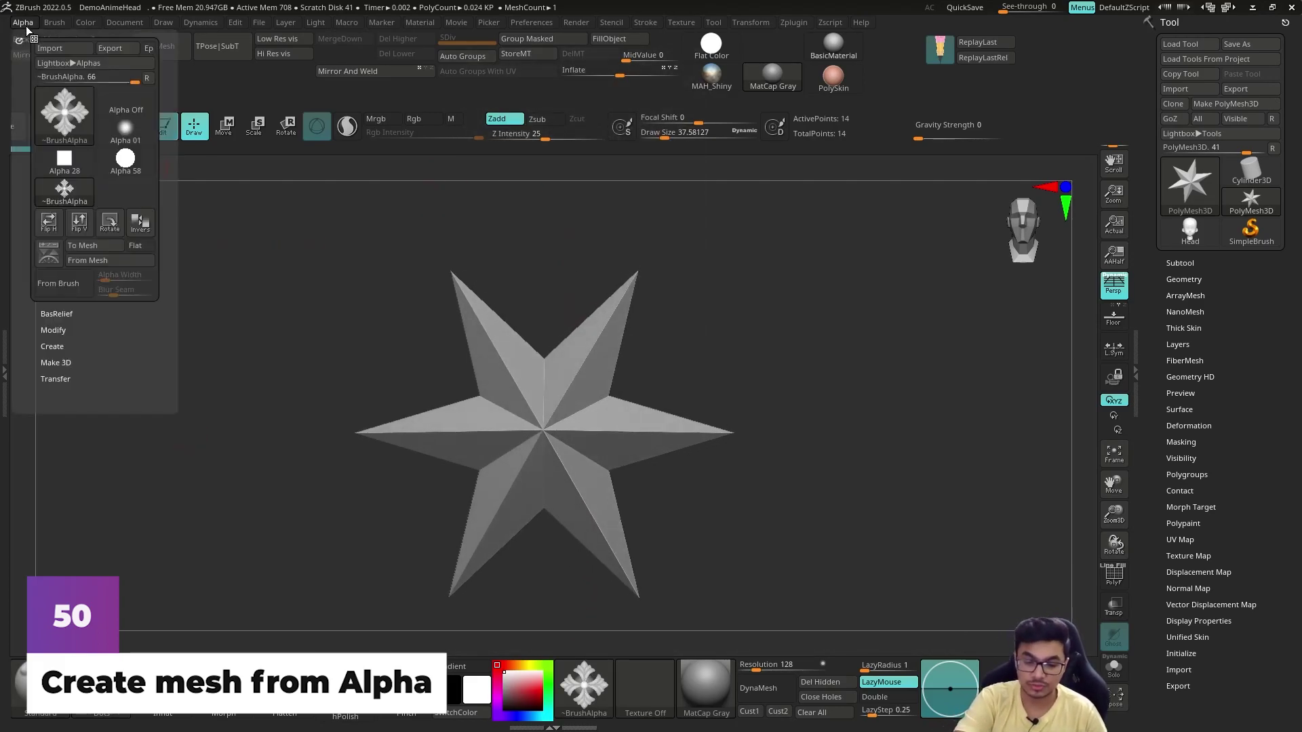
Generate a double-sided 3D mesh from the alpha with Make 3D, using mesh resolution 461 and mesh depth 17.
left_click(77, 363)
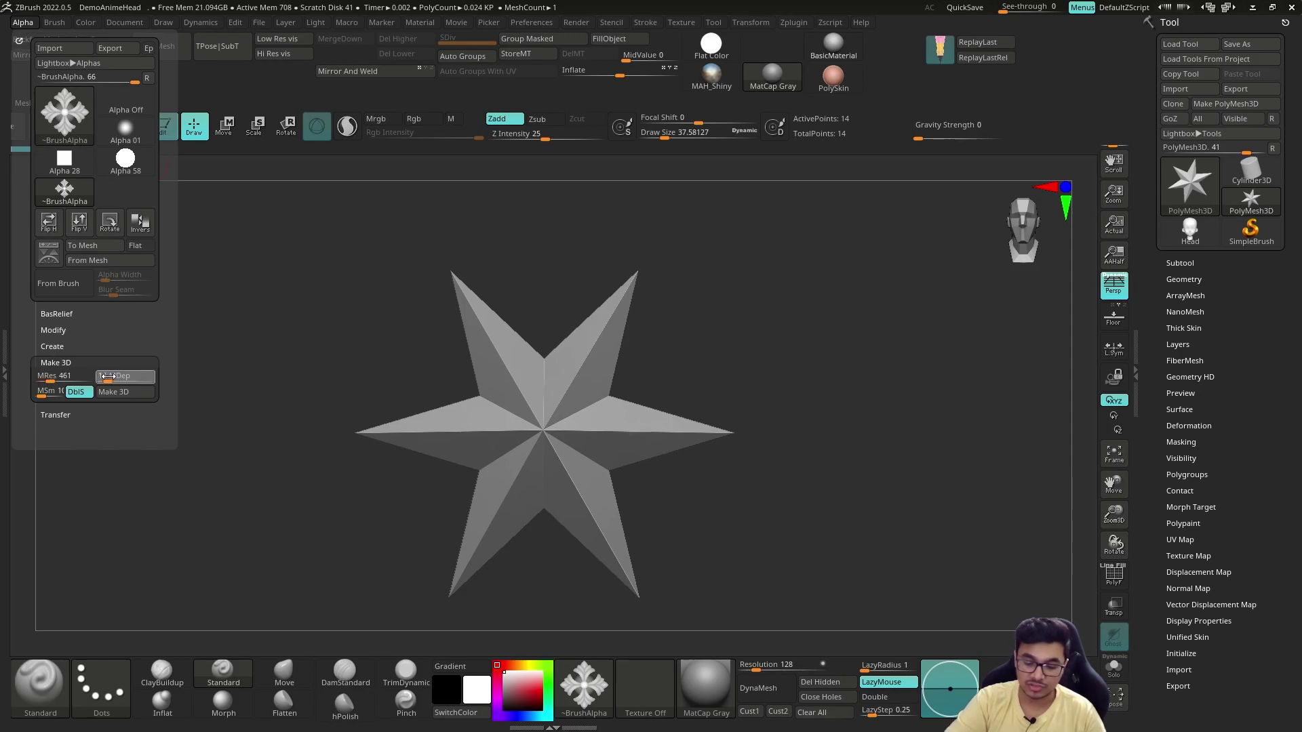
left_click_drag(110, 378, 39, 395)
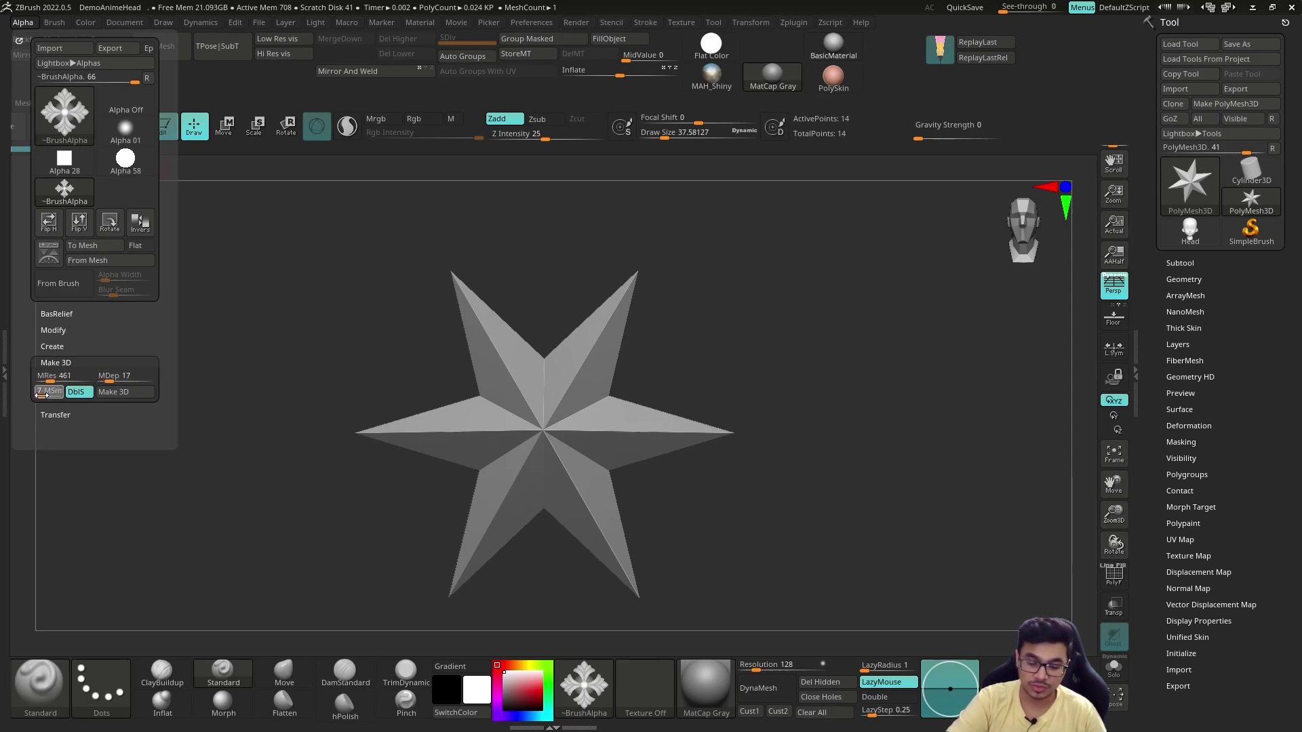
left_click(130, 394)
mouse_move(773, 412)
left_mouse_down()
mouse_move(648, 403)
mouse_move(771, 395)
mouse_move(721, 400)
left_mouse_up()
key("w")
key("q")
key("s")
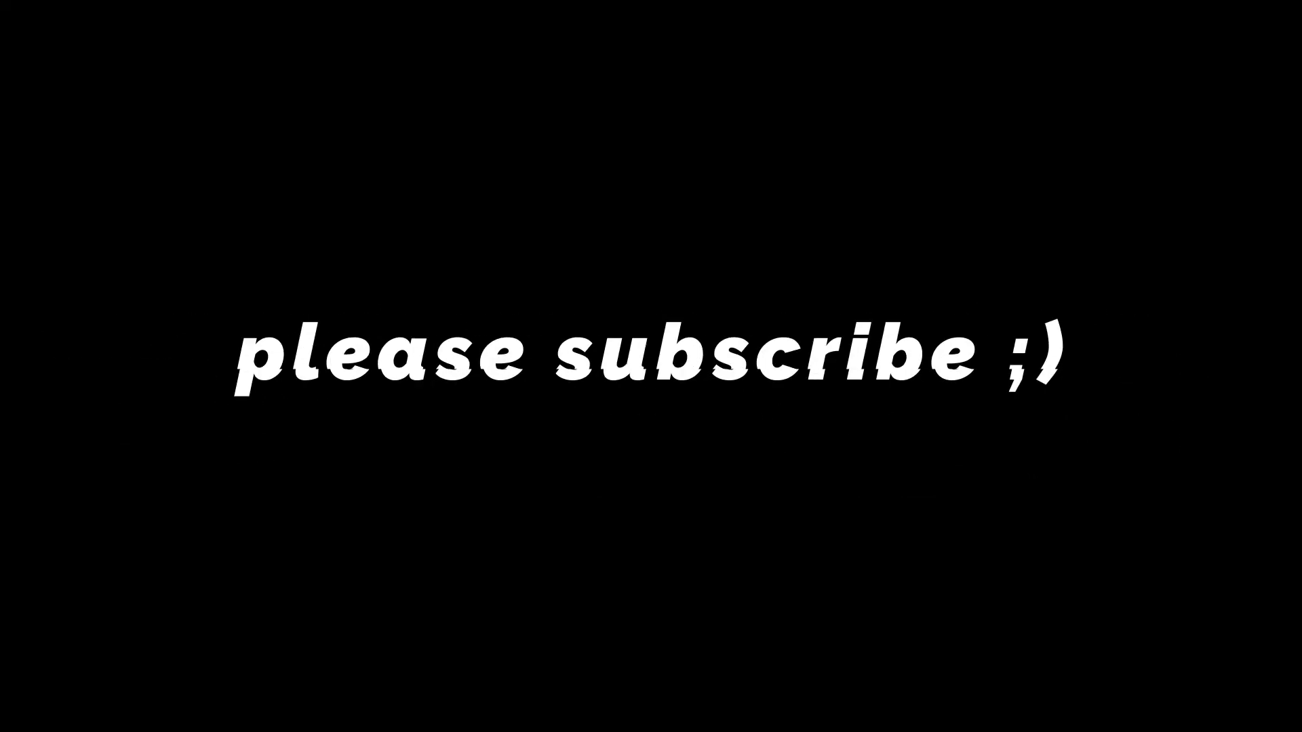